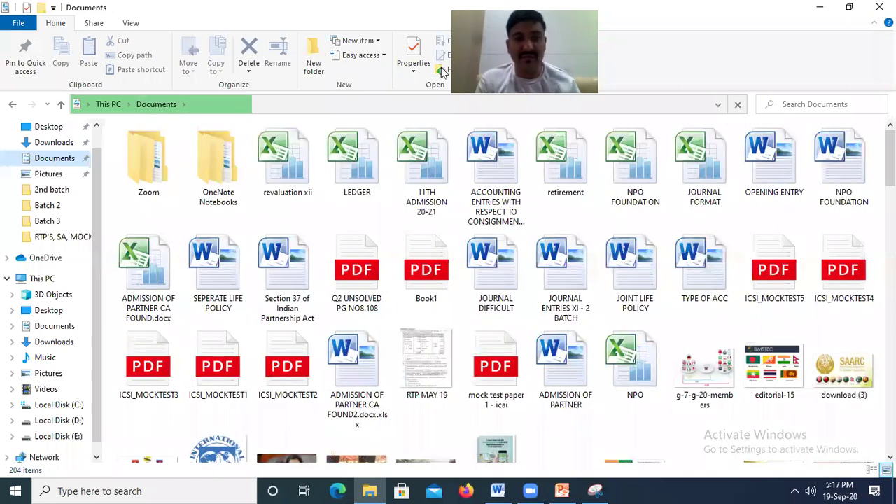
Open the LEDGER workbook from the Documents folder
click(314, 151)
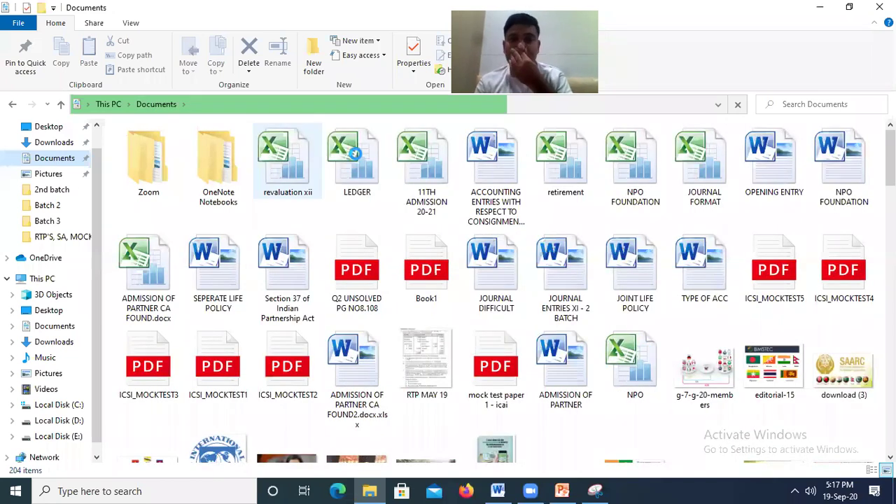
click(356, 154)
double_click(356, 158)
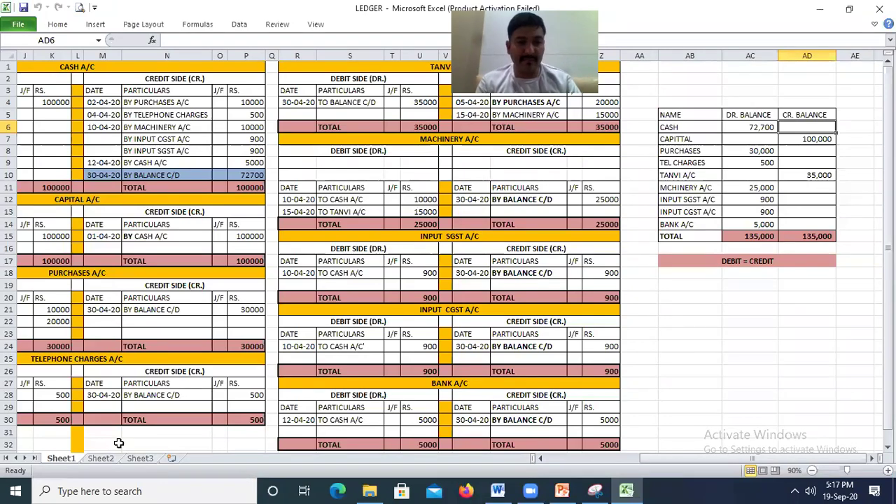
Duplicate Sheet1 as a new worksheet placed just before Sheet2
click(101, 458)
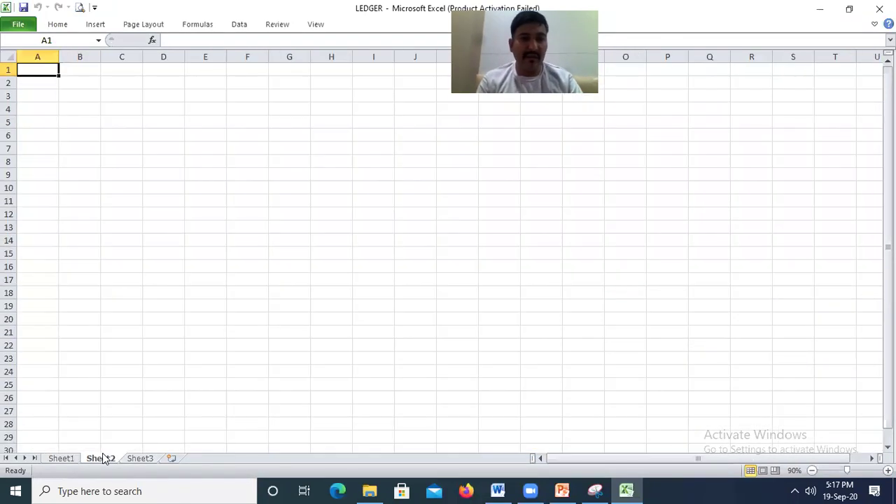
click(62, 459)
scroll(61, 462, down, 1)
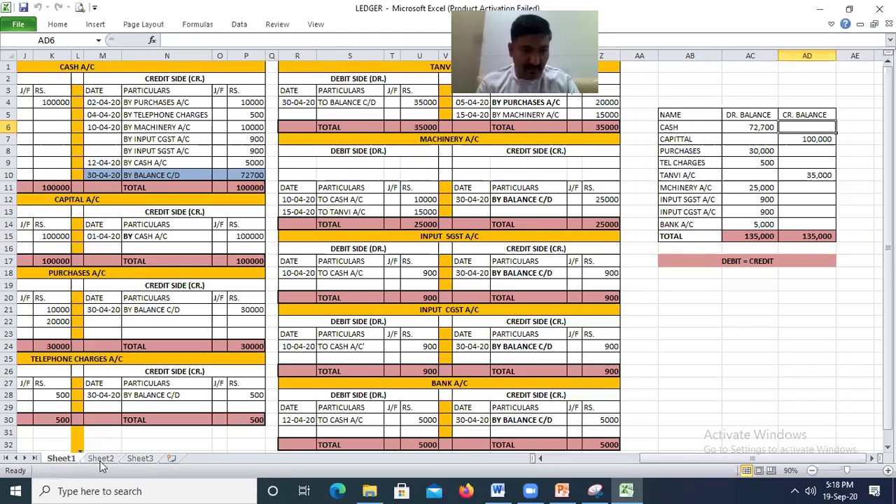
right_click(100, 461)
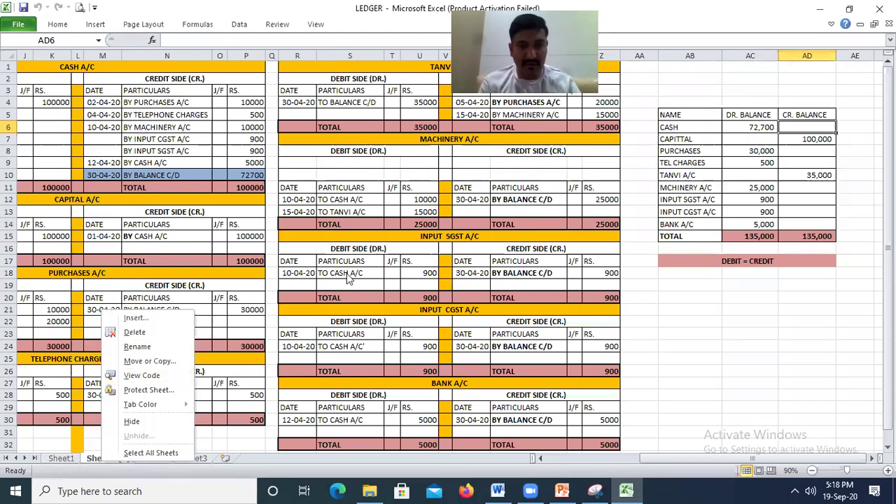
key(Escape)
drag(297, 55, 662, 177)
click(553, 199)
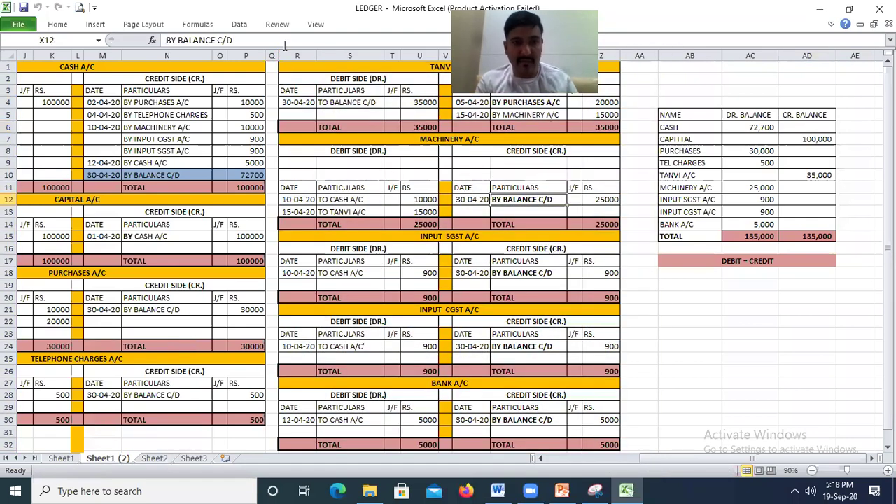
Hide columns R to AA, which hold the second block of ledger accounts, on the duplicated sheet
drag(297, 55, 653, 68)
right_click(653, 68)
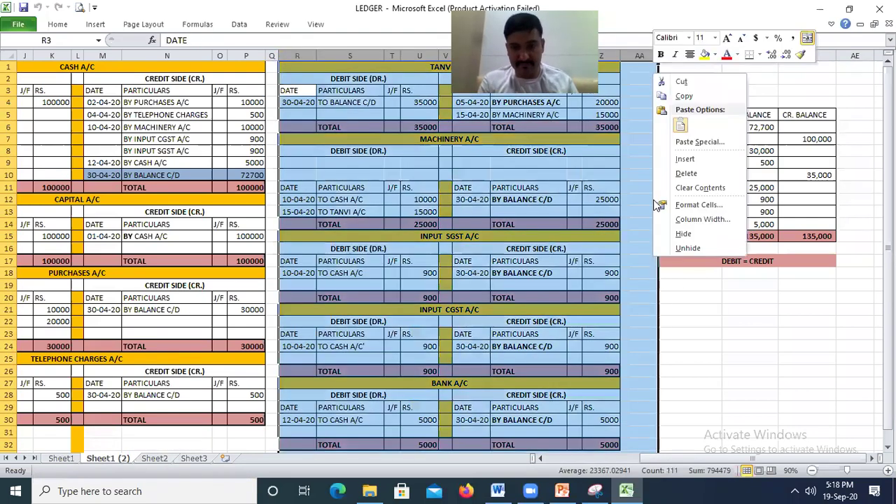
click(680, 231)
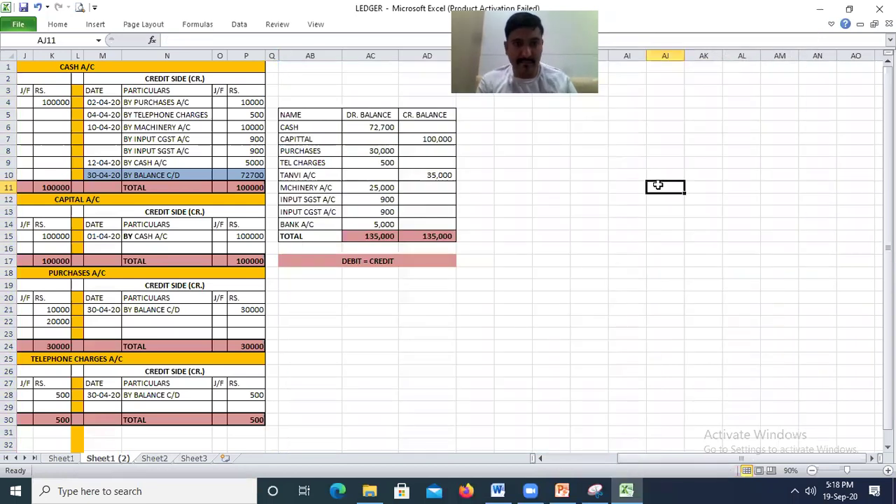
Clear the debit and credit balance summary table and delete its columns AB to AD
drag(310, 56, 513, 55)
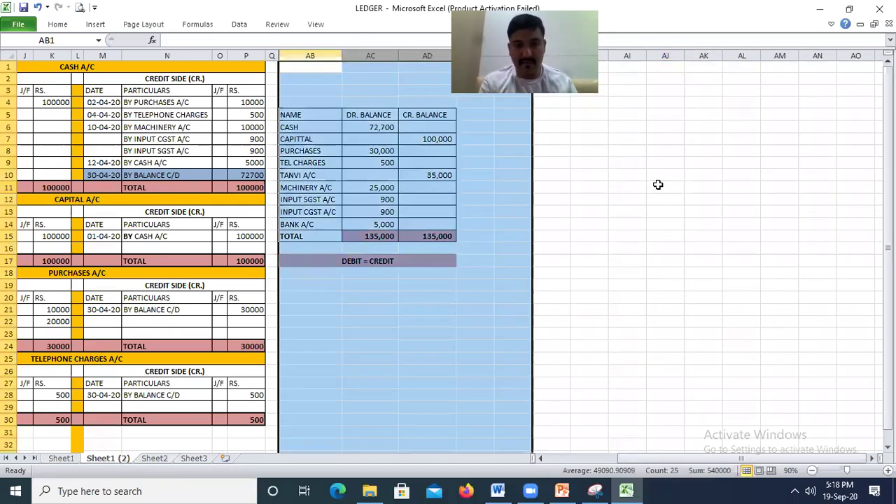
key(Delete)
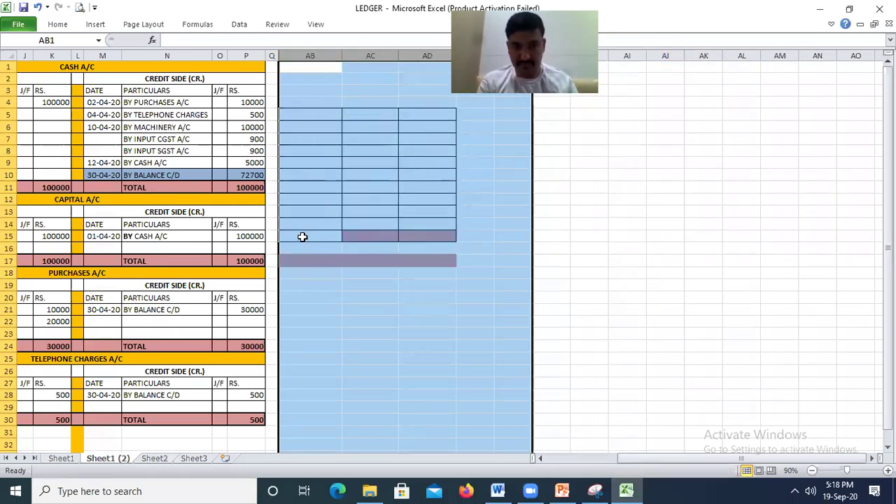
click(370, 199)
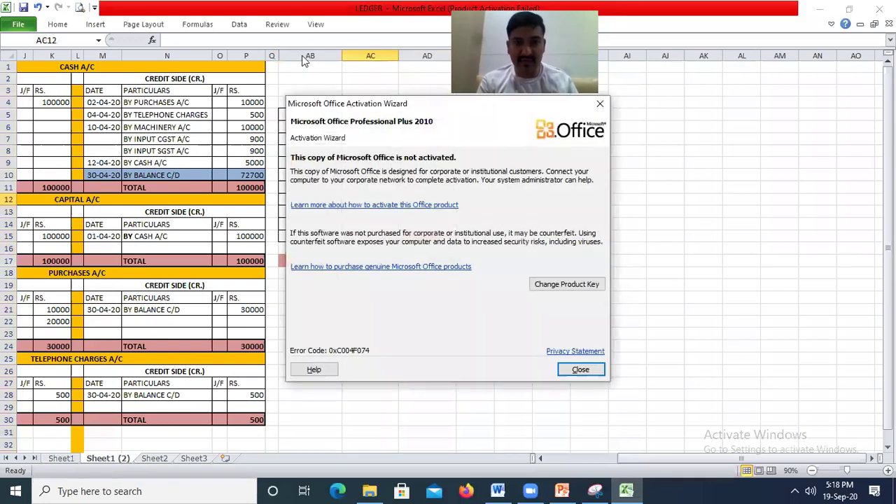
click(603, 103)
drag(302, 57, 423, 75)
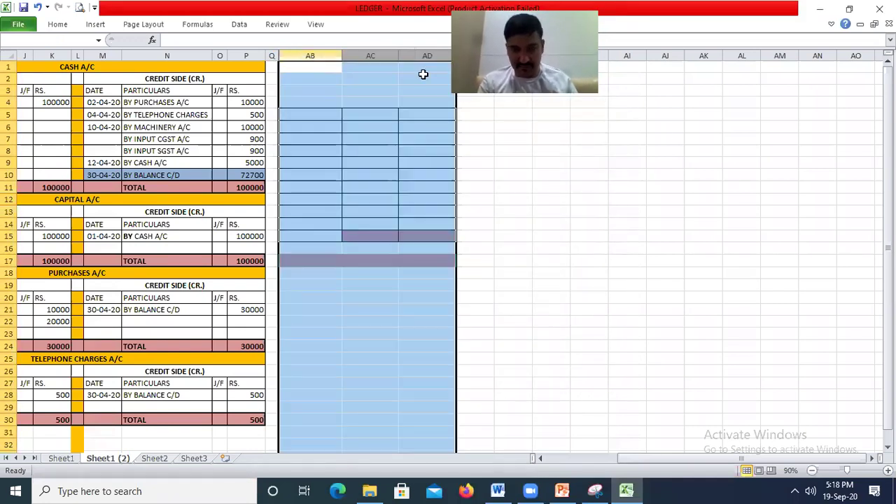
right_click(455, 165)
click(456, 176)
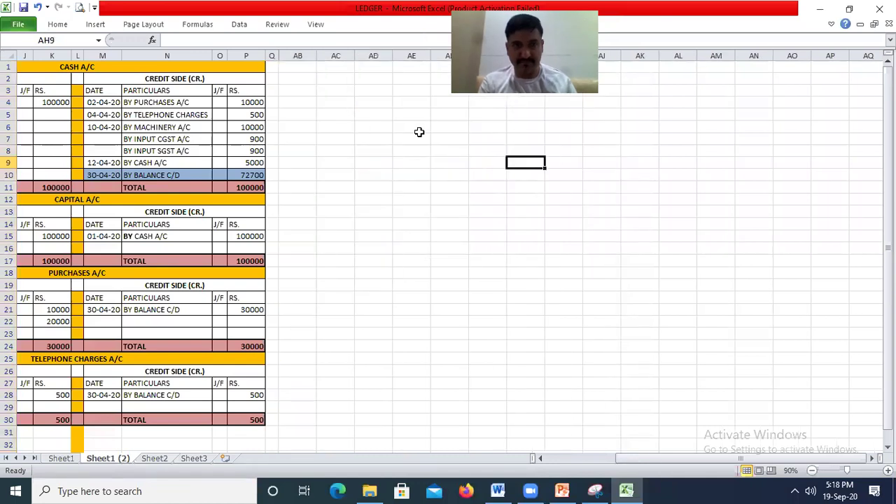
Paste the copied picture of questions Q29 to Q31 beside the ledger accounts, shrink it and align it with the first row
click(306, 86)
key(ctrl+v)
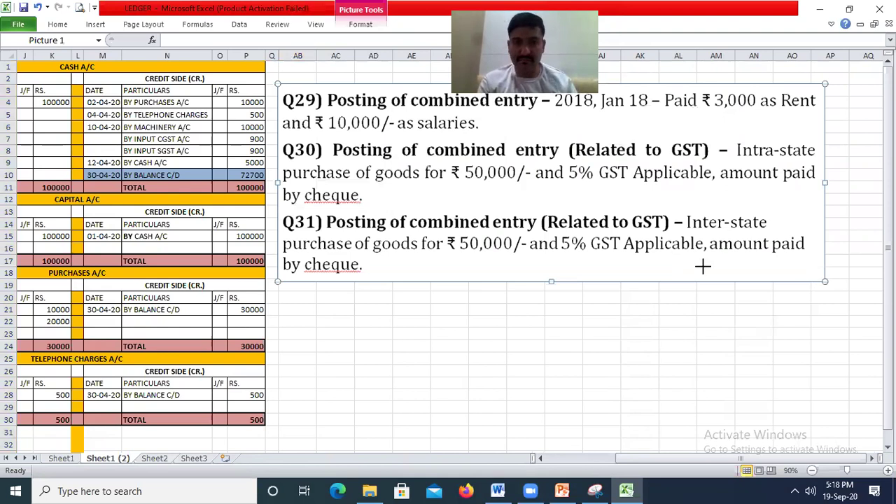
click(595, 259)
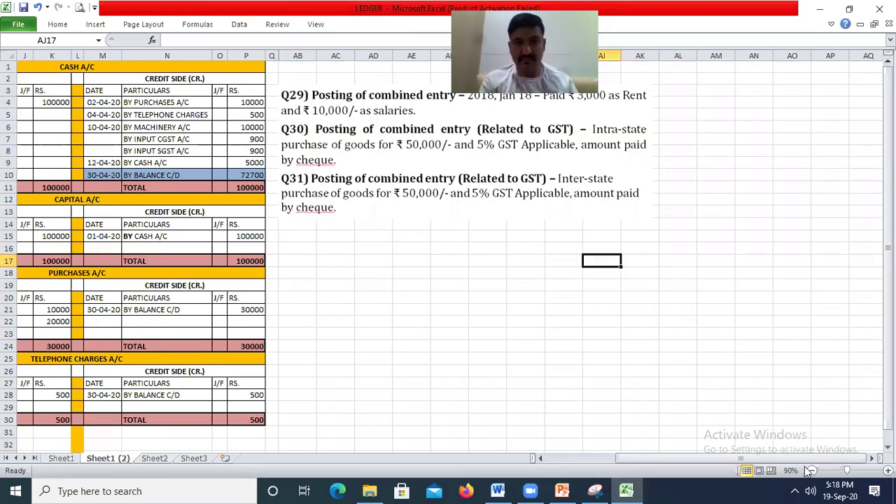
scroll(194, 158, left, 2)
click(194, 161)
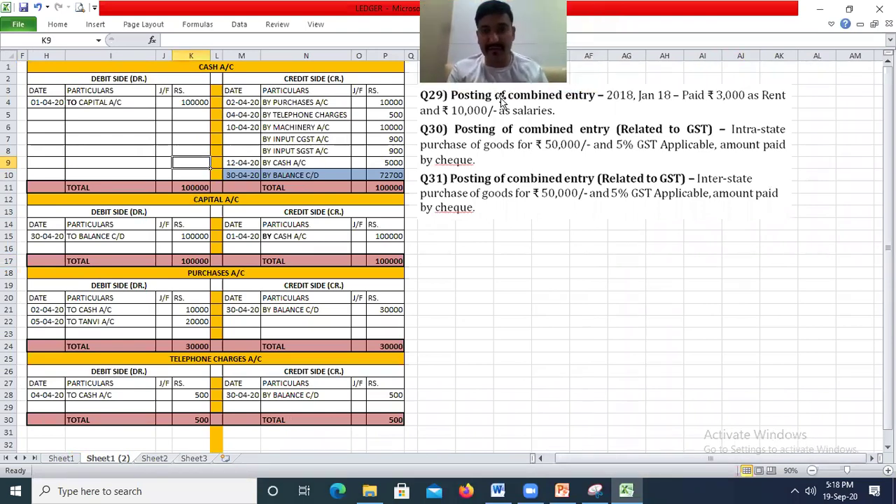
drag(568, 168, 566, 145)
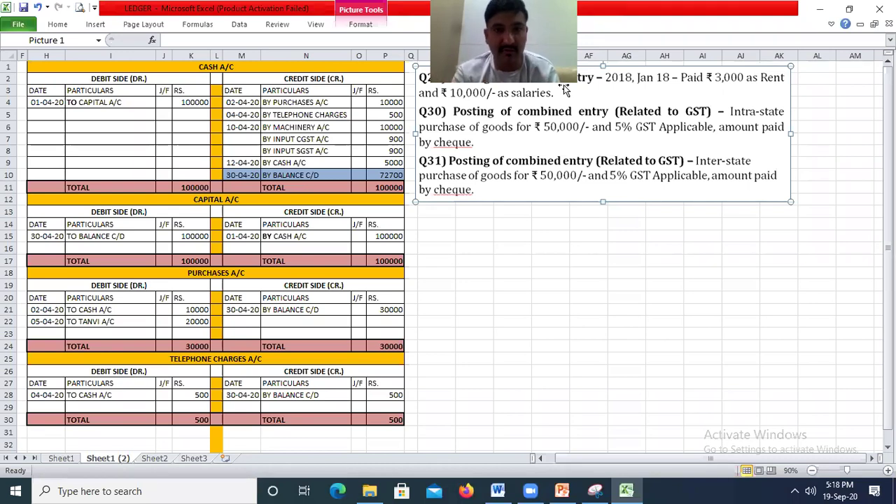
click(306, 139)
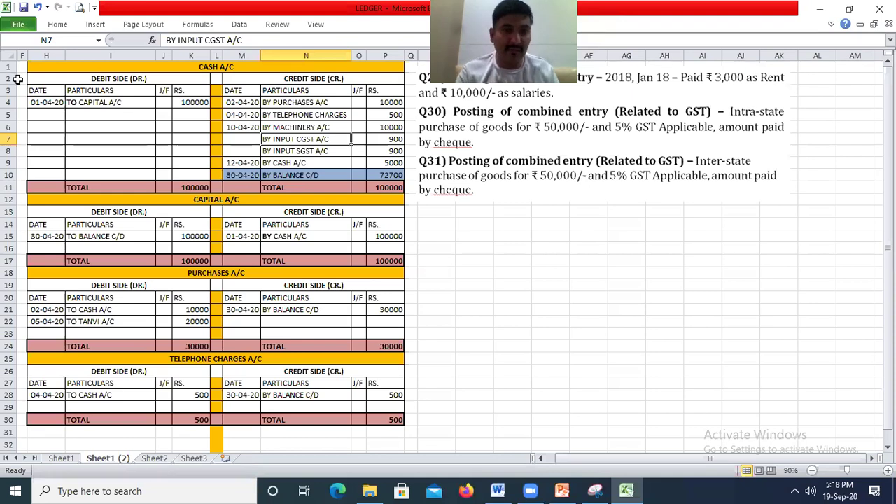
Delete the DEBIT SIDE / CREDIT SIDE heading rows from all four ledger accounts
click(12, 79)
right_click(12, 83)
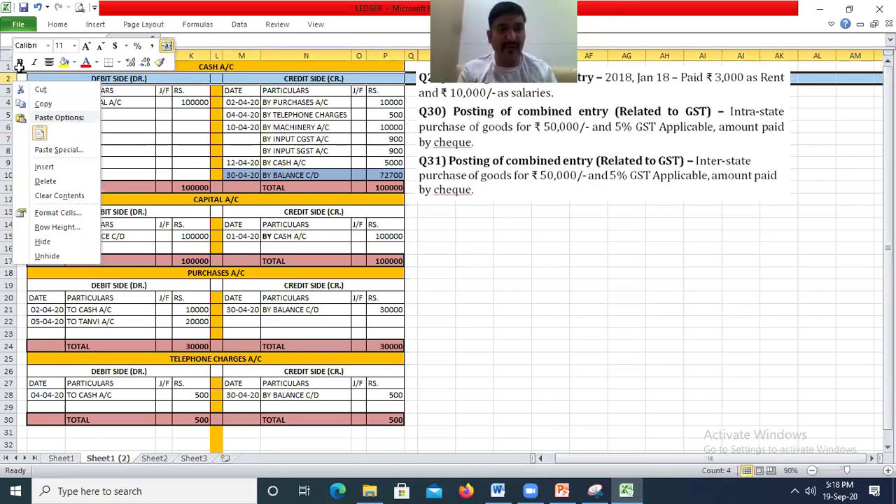
key(d)
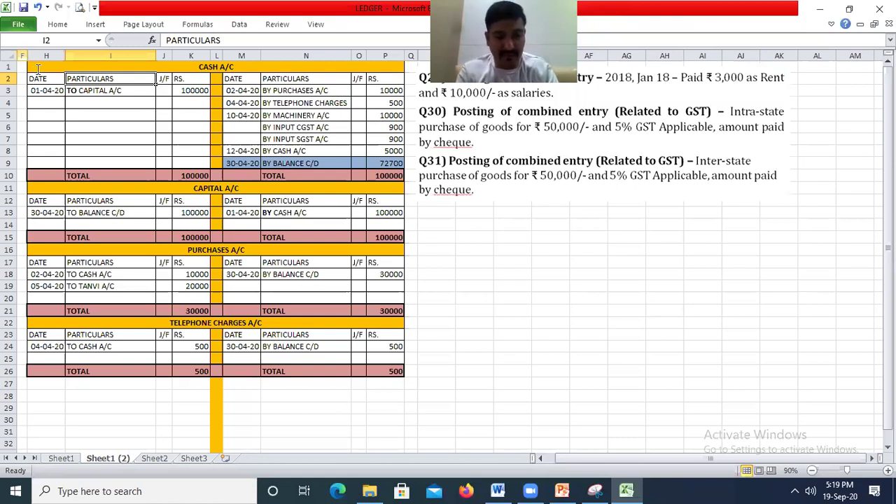
Enter the question label "Q29)" in cell F1 and widen column F to fit it
key(Up)
key(Left)
text(Q2)
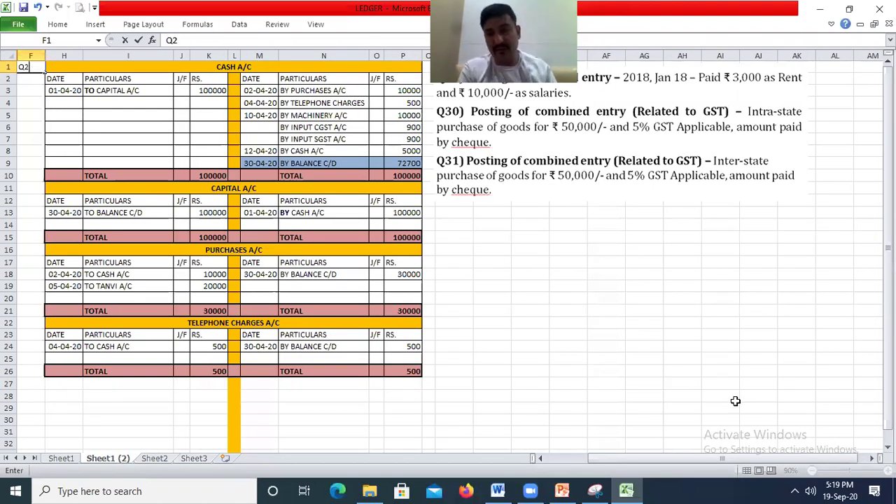
text(9))
key(Return)
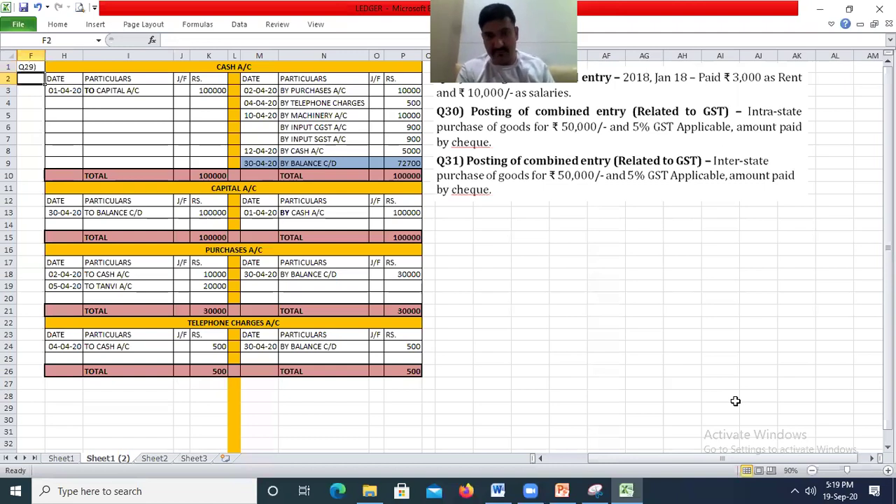
Enlarge the question picture slightly so its text is easier to read
click(474, 111)
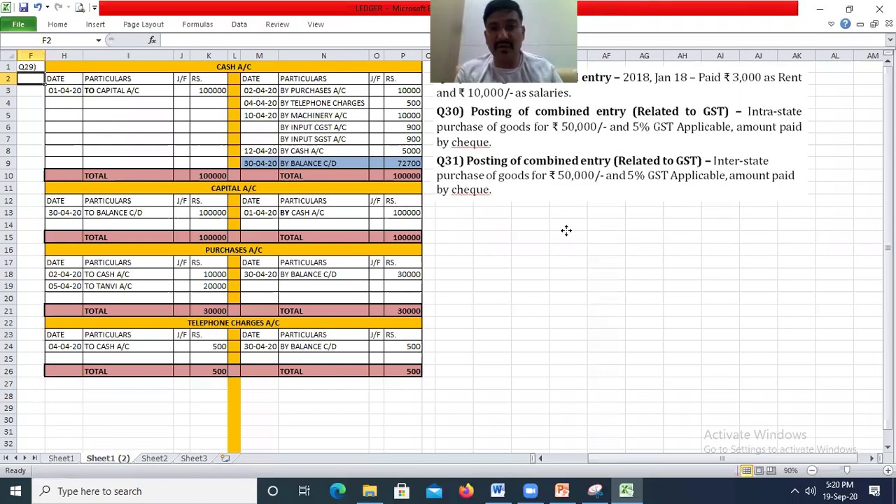
click(511, 129)
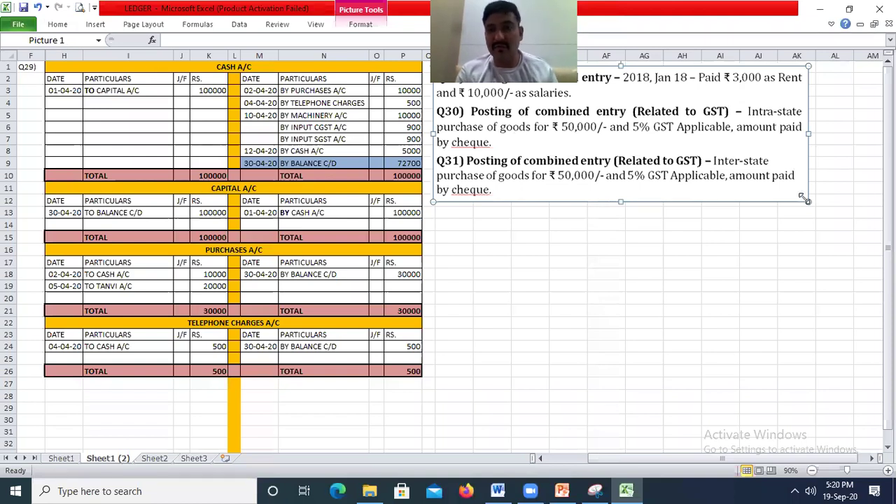
drag(804, 198, 840, 213)
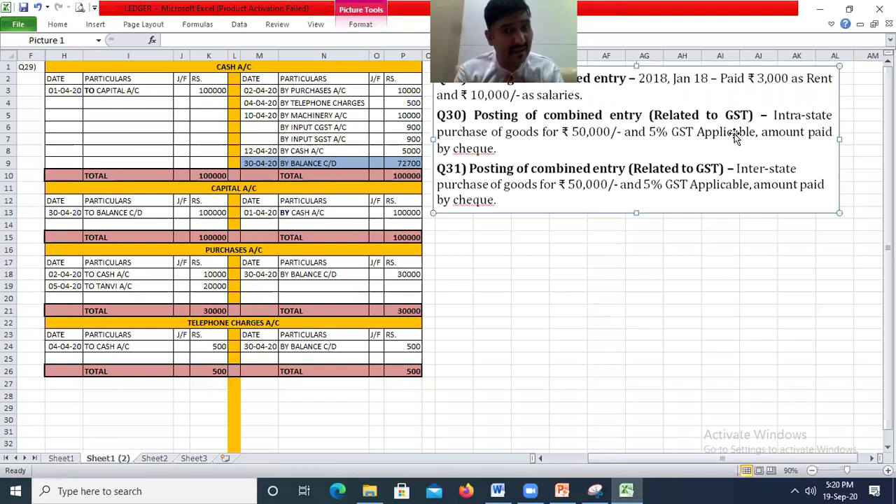
Enter the journal line "Rent a/c.....Dr." in cell AB15 with a debit of 3000 in AD15
click(470, 235)
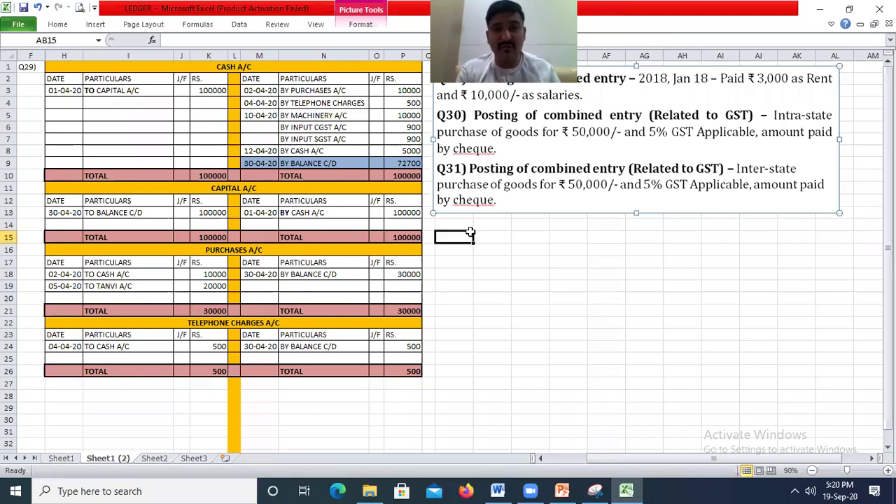
text(Rent a/c.)
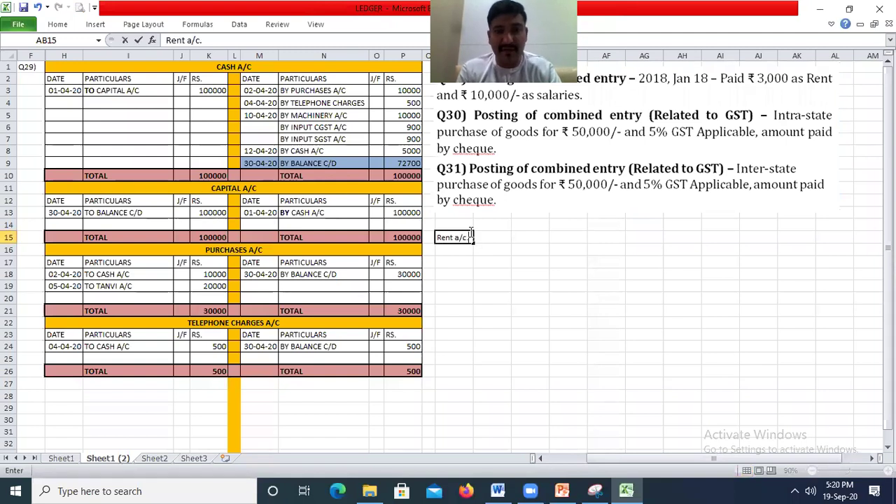
text(....Dr.)
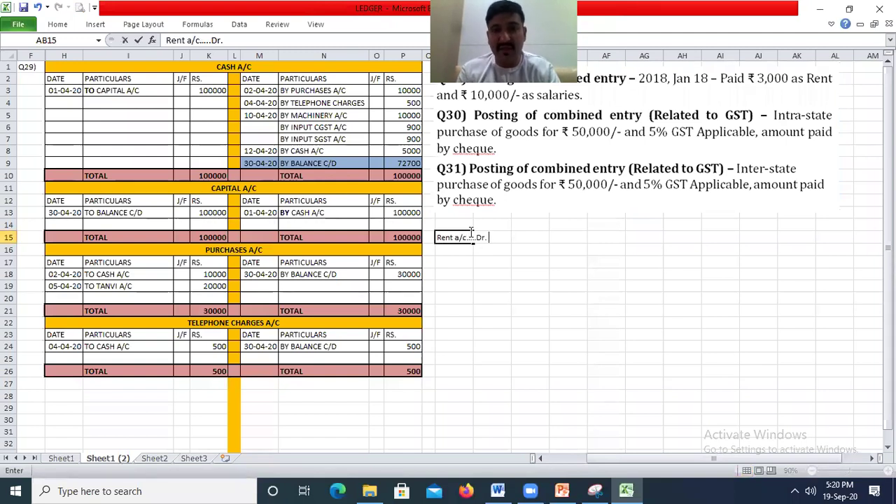
key(Tab)
key(Tab)
text(3000)
key(Return)
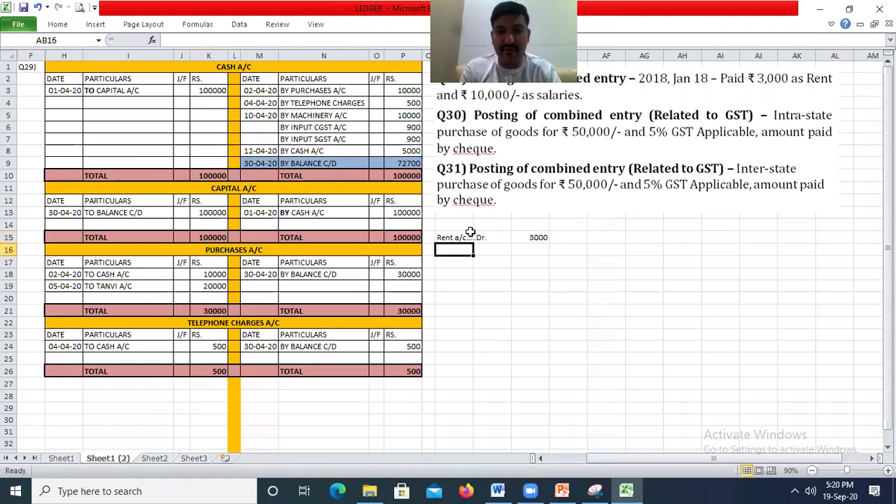
Add the journal line "Salaries A/c... Dr." in cell AB16 with a debit of 10000 in AD16
text(Salaries A/c)
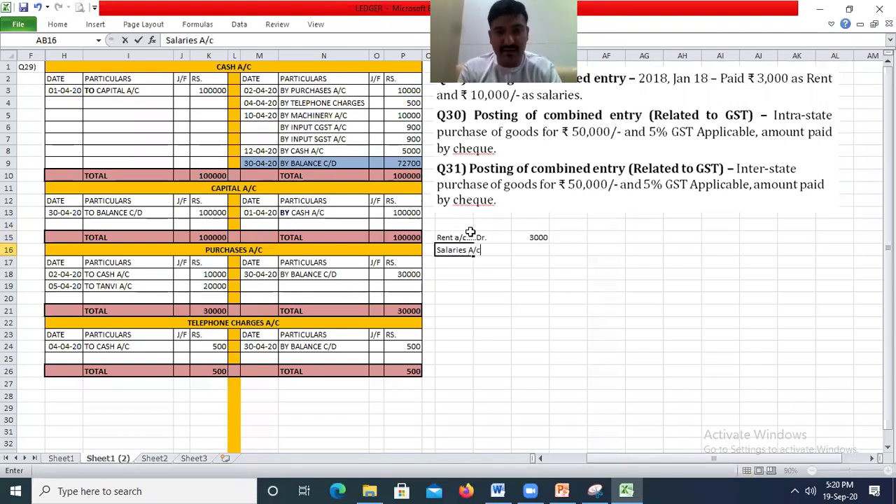
text(... Dr.)
key(Return)
key(Up)
key(Right)
key(Right)
text(10000)
key(Return)
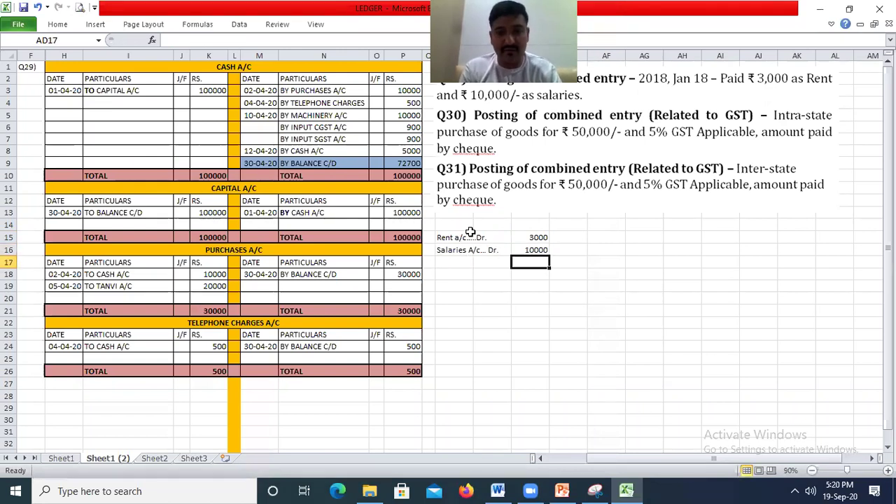
Add the indented credit line "To Cash a/c" in cell AB17 with 13000 in AE17
key(Left)
key(Left)
text(To Cash a/c)
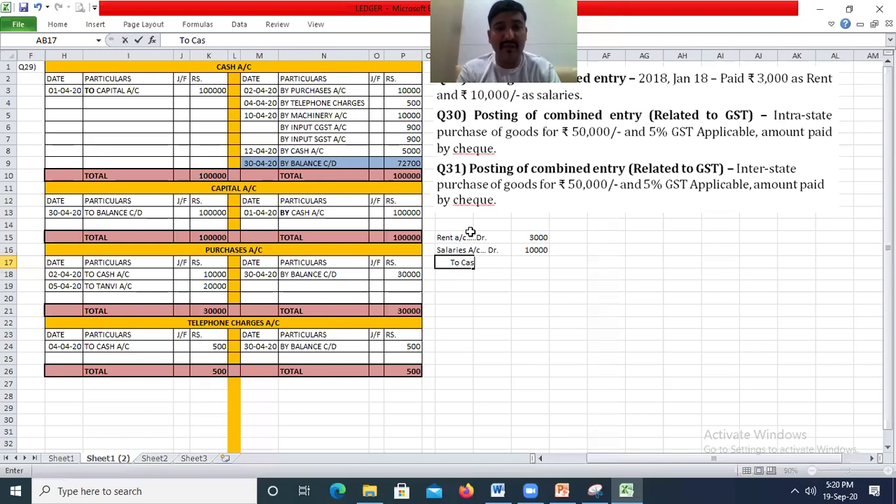
key(Return)
key(Up)
key(Right)
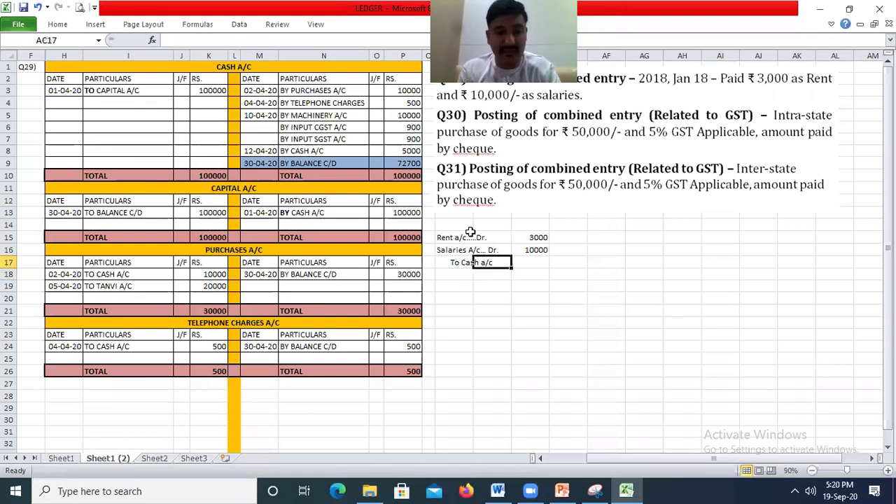
key(Right)
key(Right)
text(12)
text(000)
key(Return)
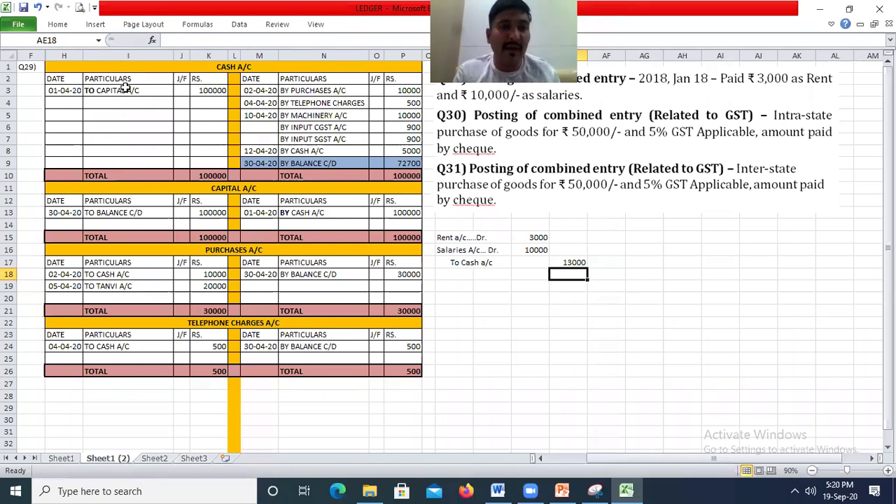
Delete rows 5 to 7, holding the machinery and input CGST/SGST entries, from the Cash A/C ledger
drag(10, 91, 33, 127)
right_click(125, 107)
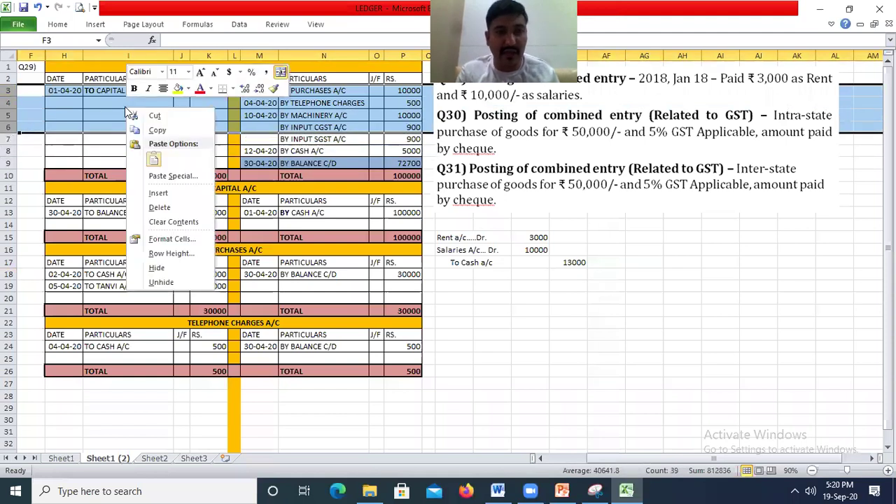
key(Escape)
drag(14, 116, 17, 143)
right_click(109, 133)
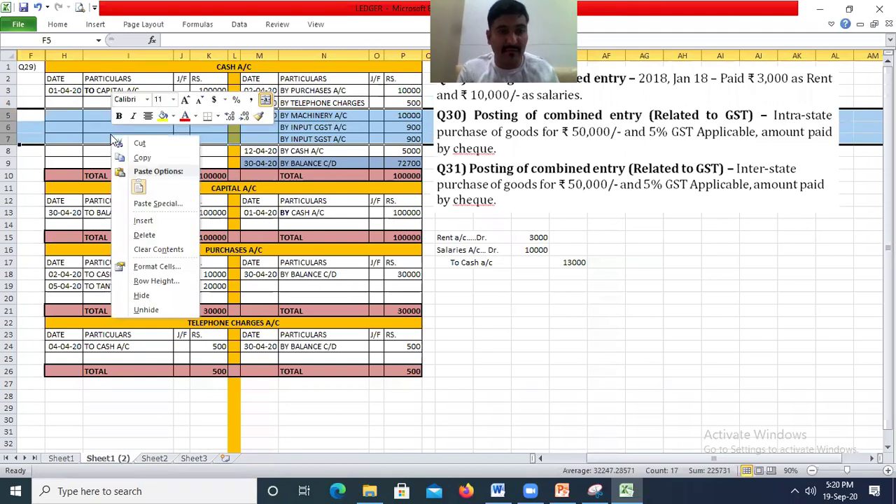
click(147, 235)
click(219, 154)
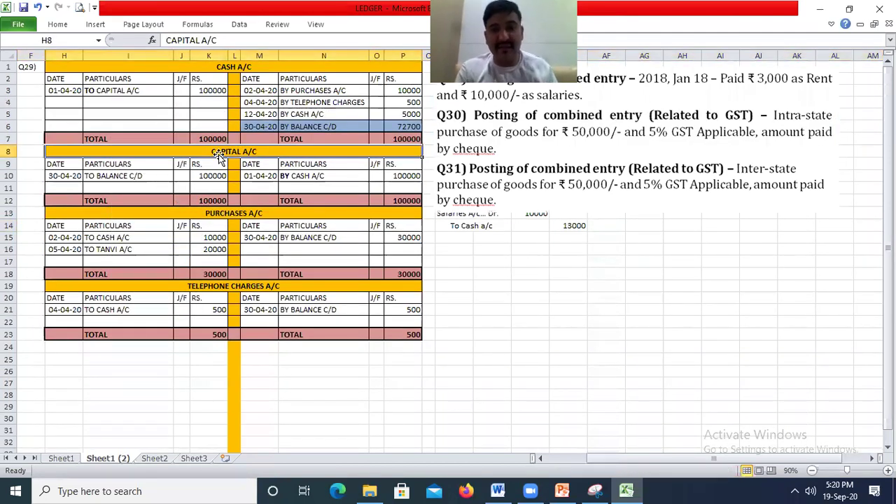
Reduce the question picture's height so it no longer covers the journal entry lines beneath it
click(512, 202)
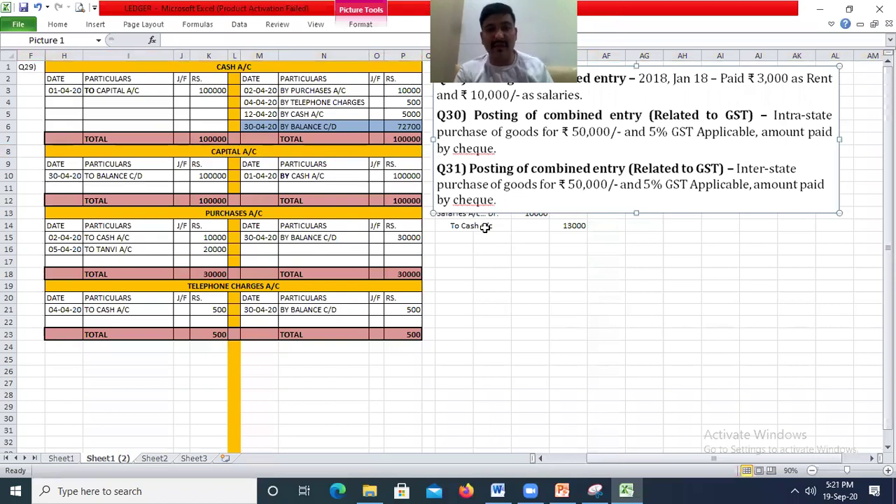
drag(635, 210, 635, 177)
drag(635, 178, 635, 178)
drag(636, 211, 636, 187)
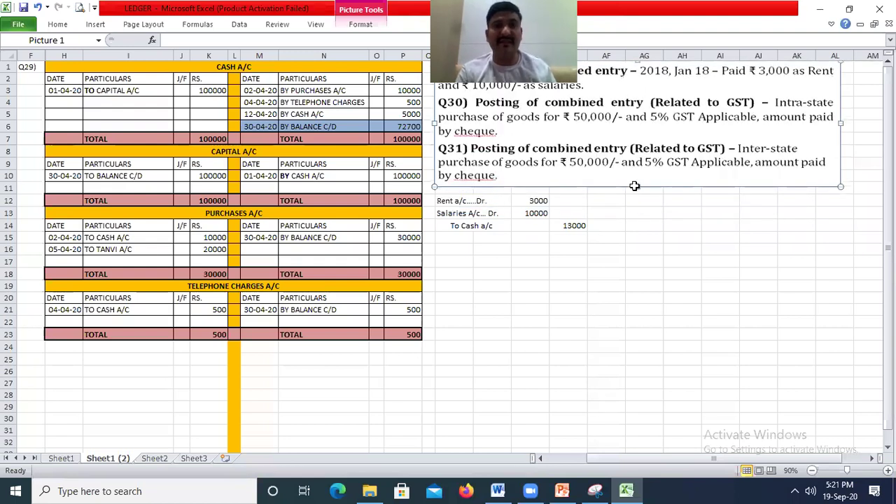
Move the three-line journal entry from AB12:AE14 to start at cell AB16
click(494, 203)
drag(465, 201, 581, 236)
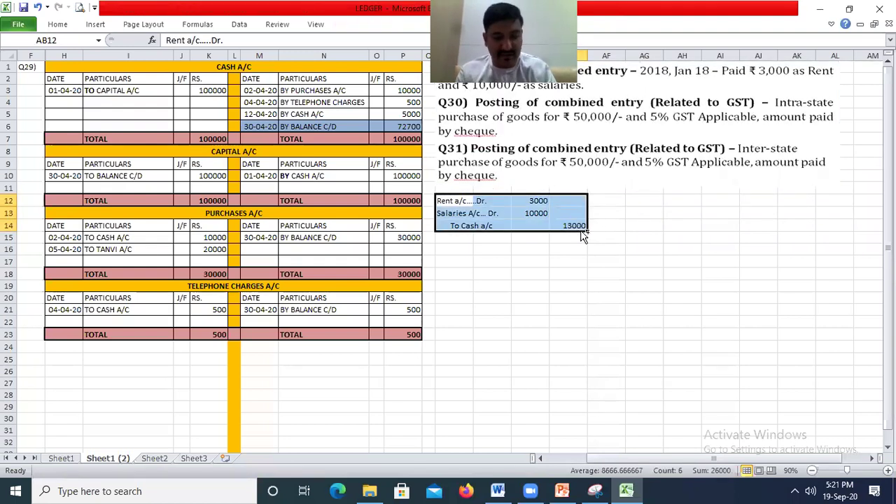
key(ctrl+c)
key(Down)
key(Down)
key(Down)
key(Down)
key(Down)
key(Down)
key(Down)
key(Up)
key(Up)
key(Up)
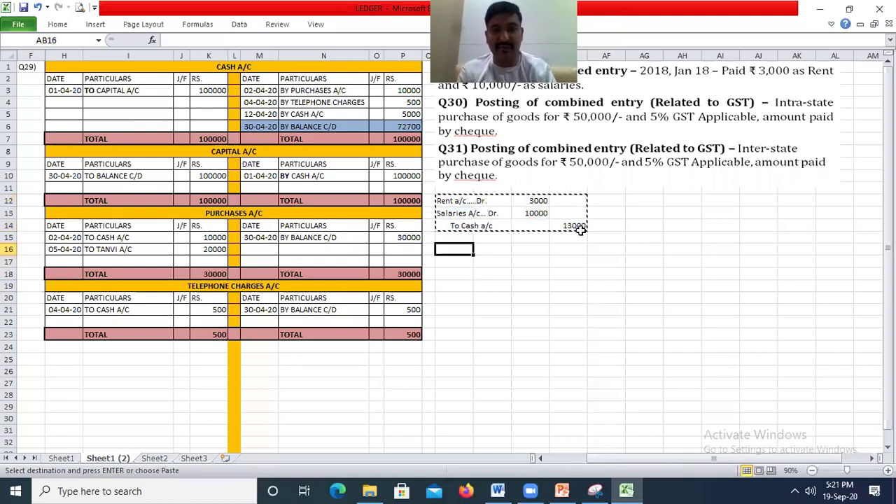
key(Return)
Stretch the question picture down into the space freed above the journal entry
click(583, 182)
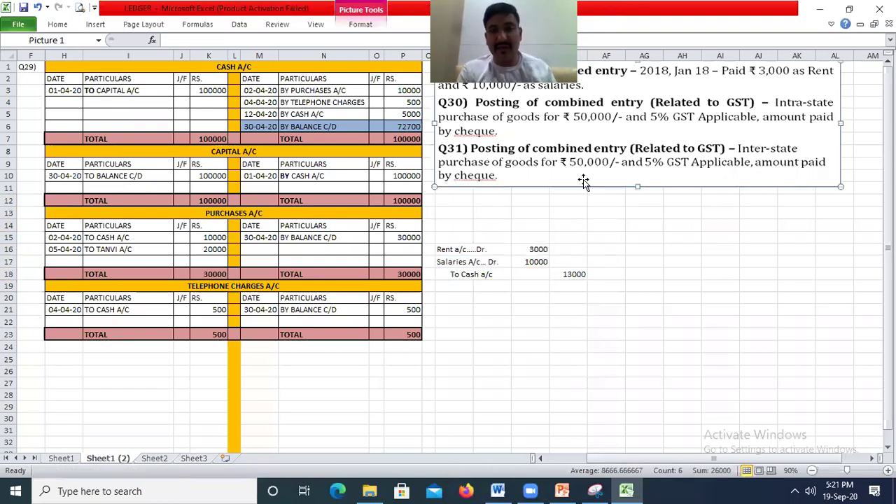
drag(640, 186, 640, 229)
click(209, 153)
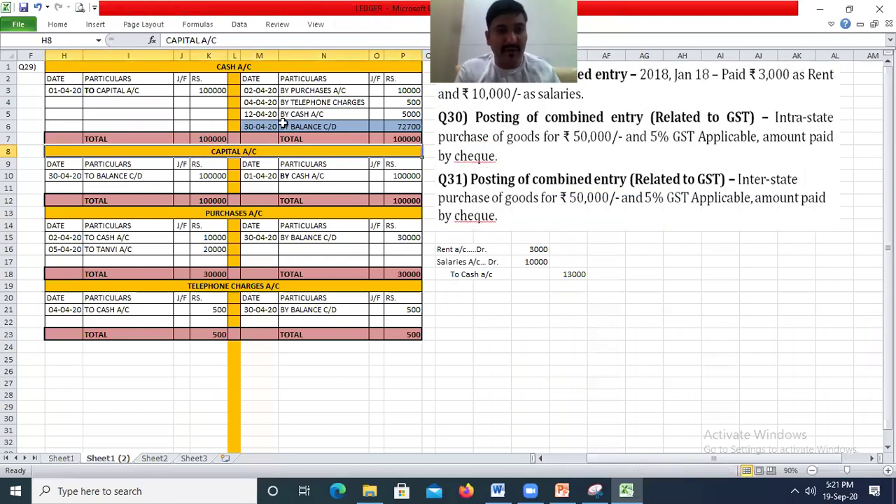
Clear the Cash A/C entries in I3:P5 and retitle the Capital account heading in row 8 as RENT A/C
drag(89, 87, 396, 118)
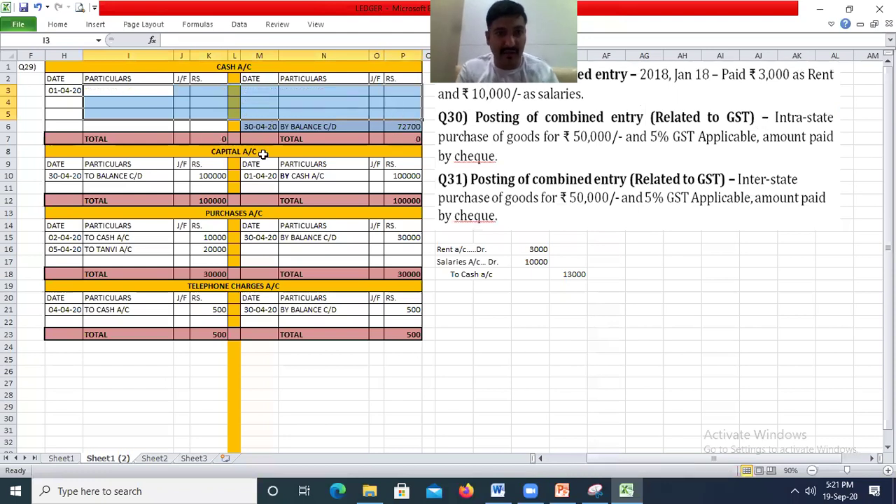
key(Delete)
click(253, 151)
text(r)
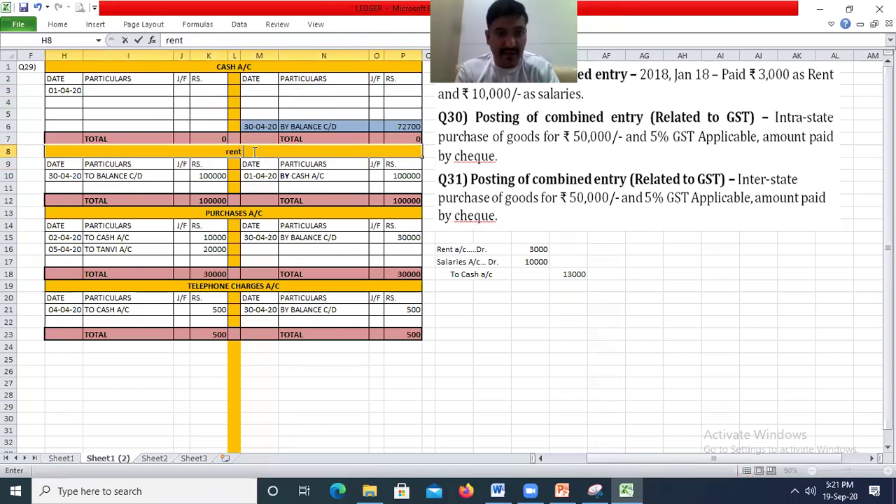
text(ENT A/C)
key(Return)
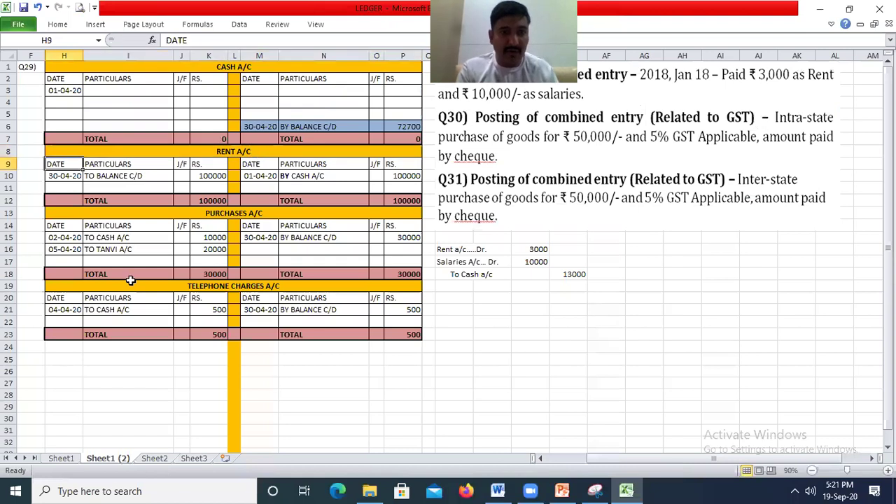
Insert a row above the Purchases account and retitle that account's heading as SALARIES A/C
right_click(9, 213)
click(42, 300)
click(244, 276)
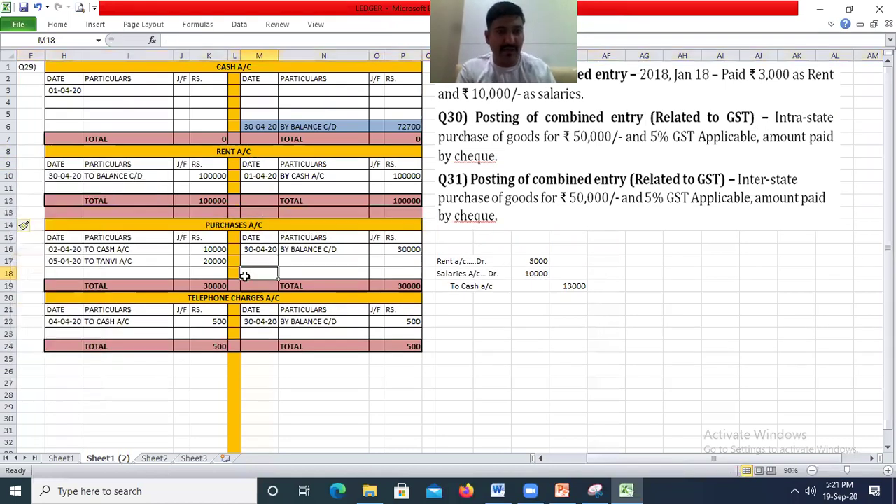
click(218, 225)
text(SALARIES A/C)
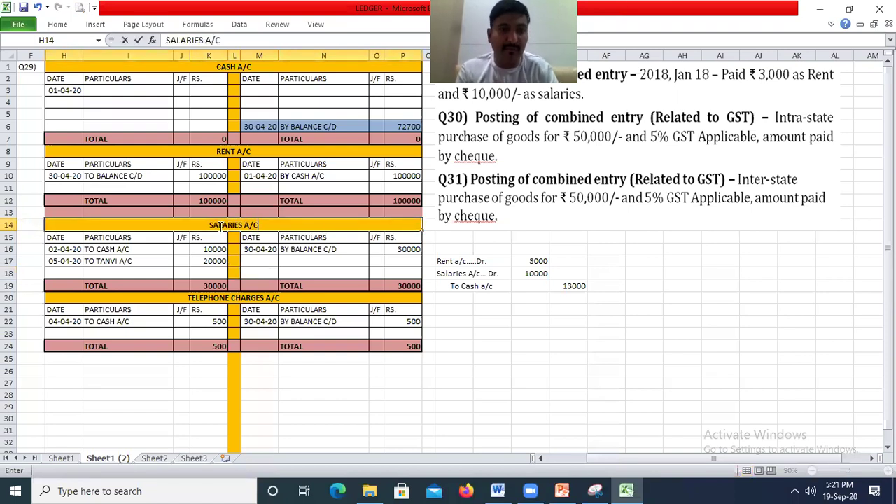
key(Return)
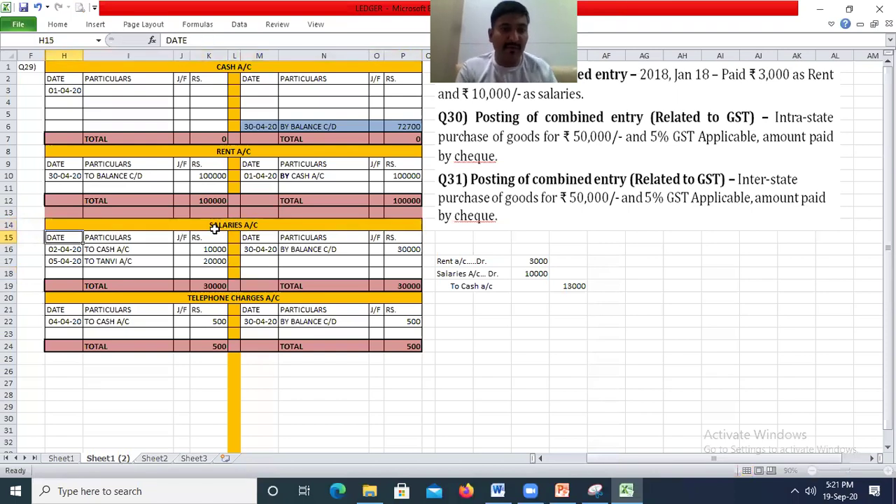
Insert a row above the Telephone Charges account heading
right_click(8, 298)
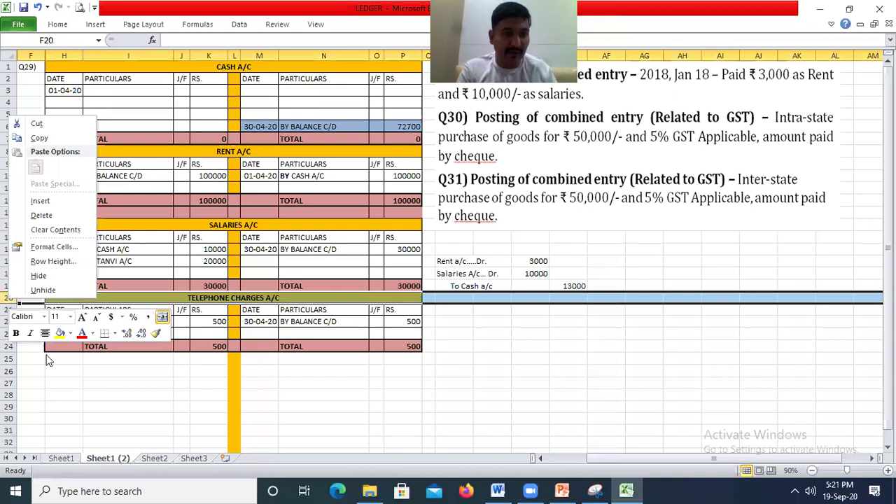
click(35, 200)
click(218, 321)
Clear the Telephone Charges account and delete rows 21 to 28
drag(68, 310, 343, 358)
key(Delete)
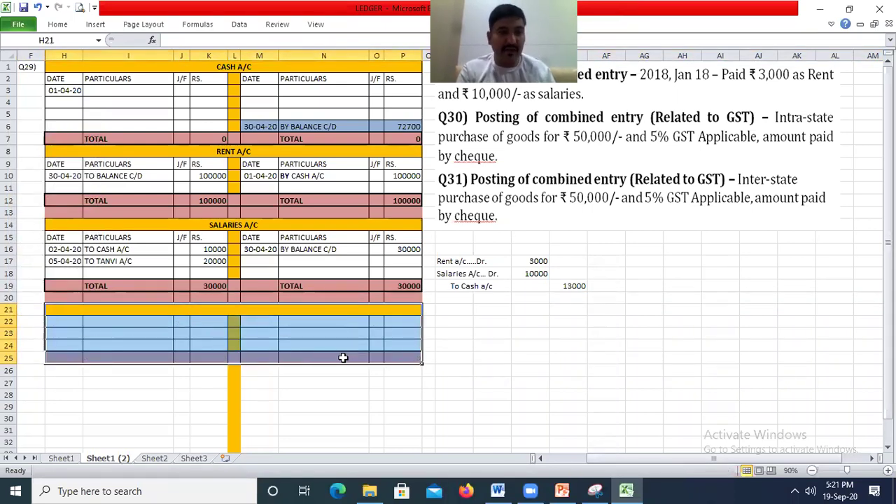
drag(8, 309, 8, 404)
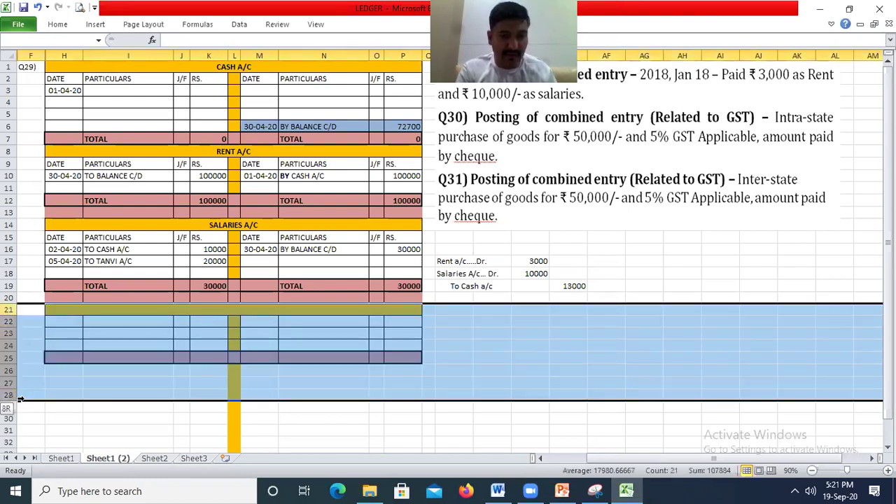
right_click(98, 385)
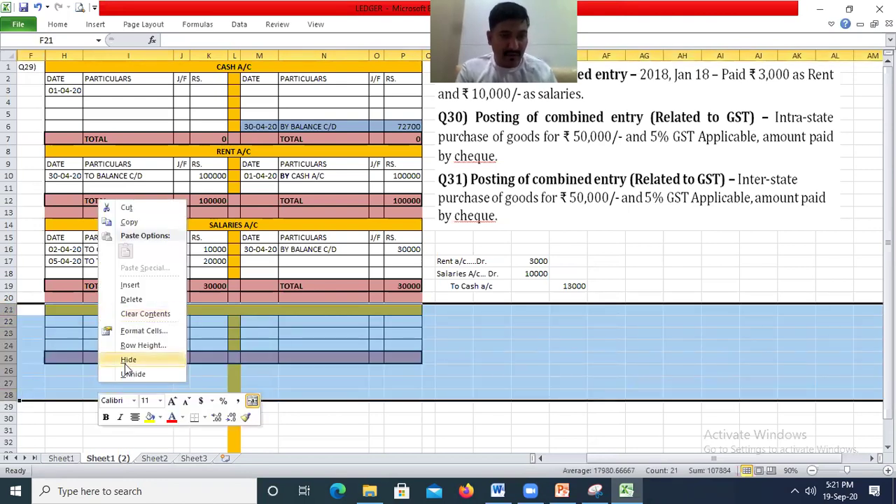
click(150, 299)
click(441, 379)
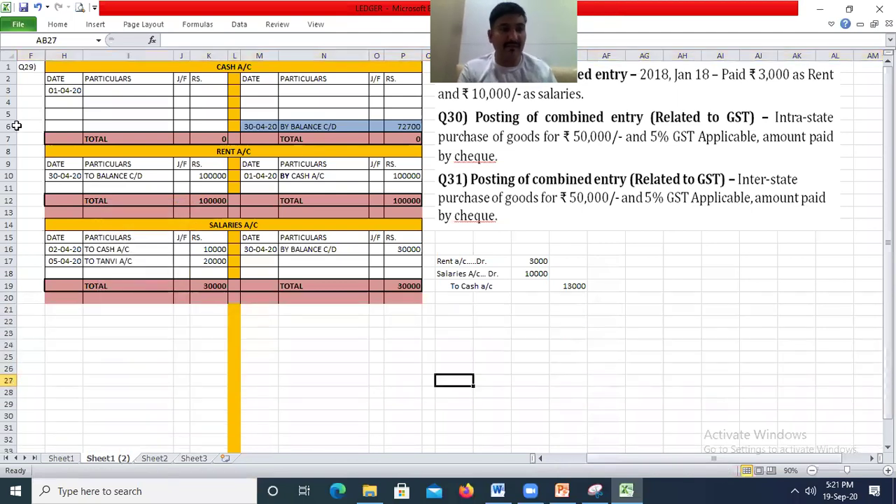
Insert a separating row above the RENT A/C heading
click(10, 151)
right_click(10, 151)
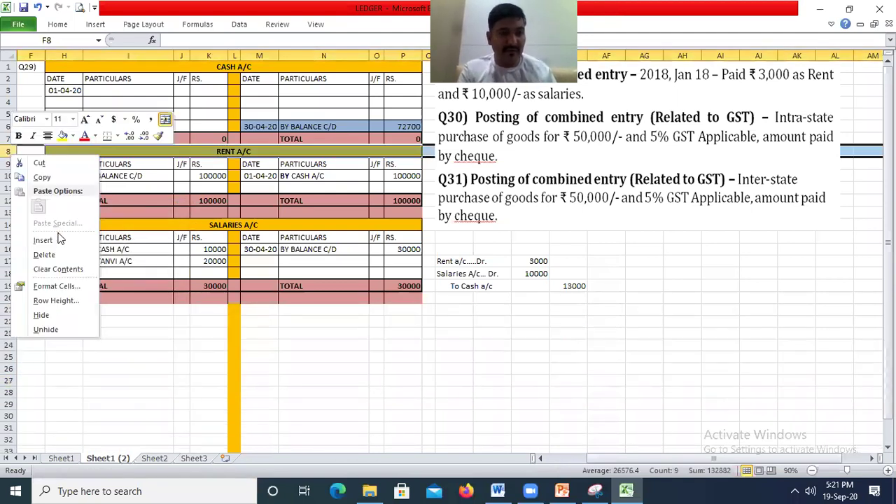
click(59, 240)
click(443, 300)
click(208, 126)
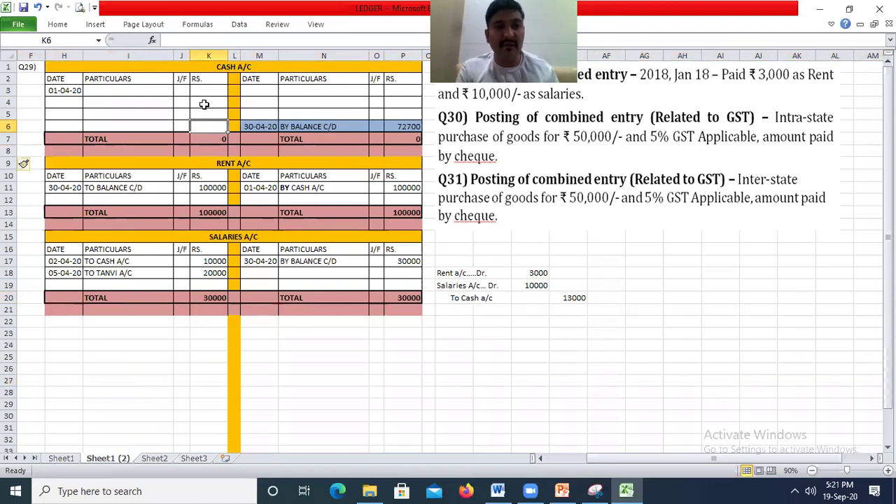
click(236, 56)
click(287, 79)
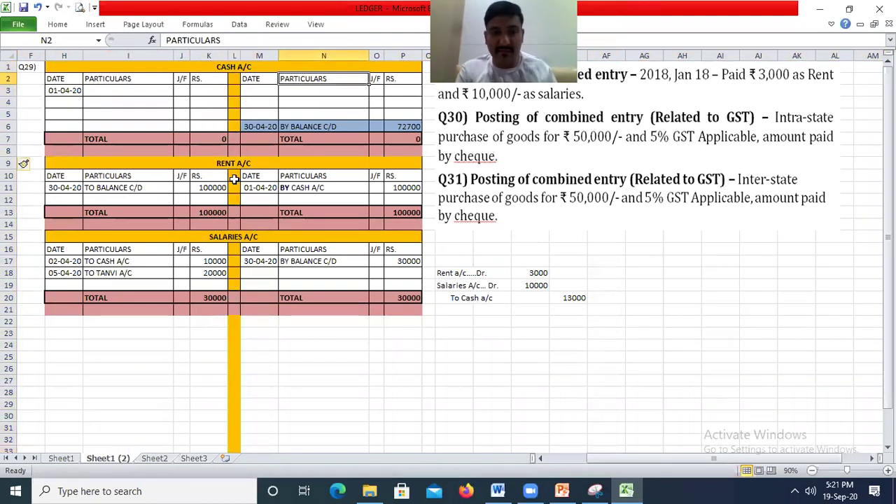
Post the debit entry in row 11 of RENT A/C: date 18/01/18, TO CASH A/C, amount 3000
click(74, 188)
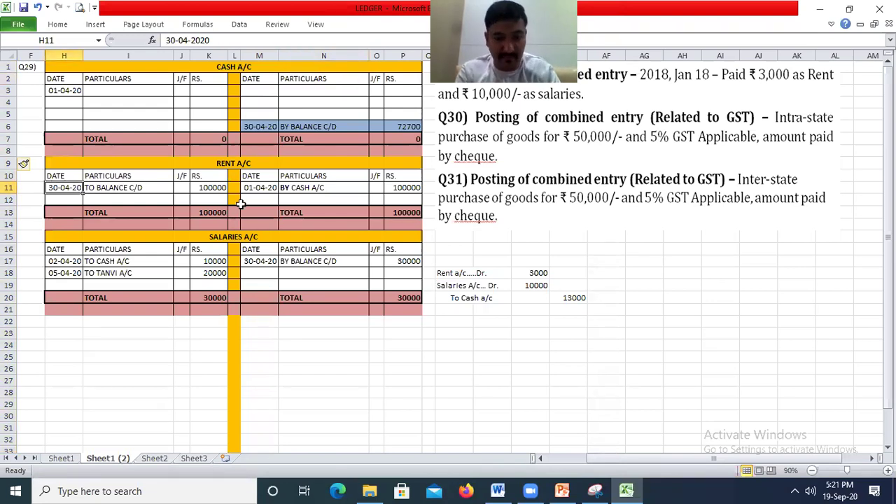
text(18/01/18)
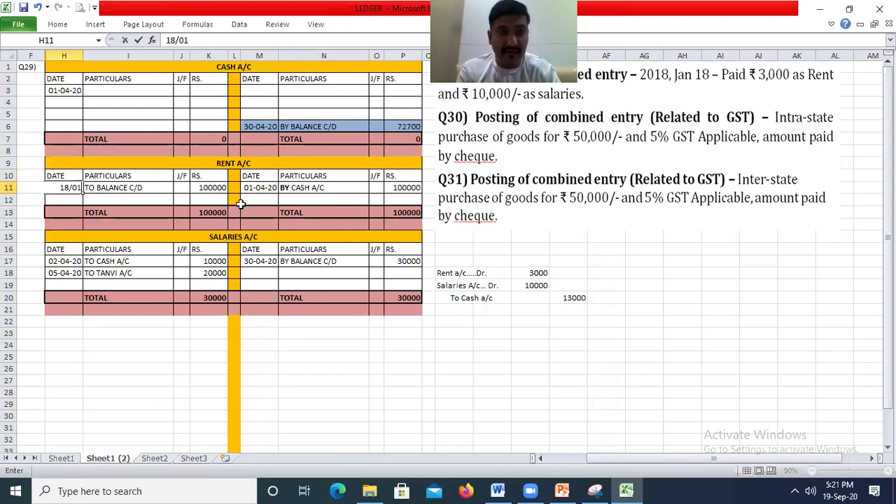
key(Return)
key(Up)
key(Right)
text(TO CASH A/C)
key(Right)
key(Right)
key(BackSpace)
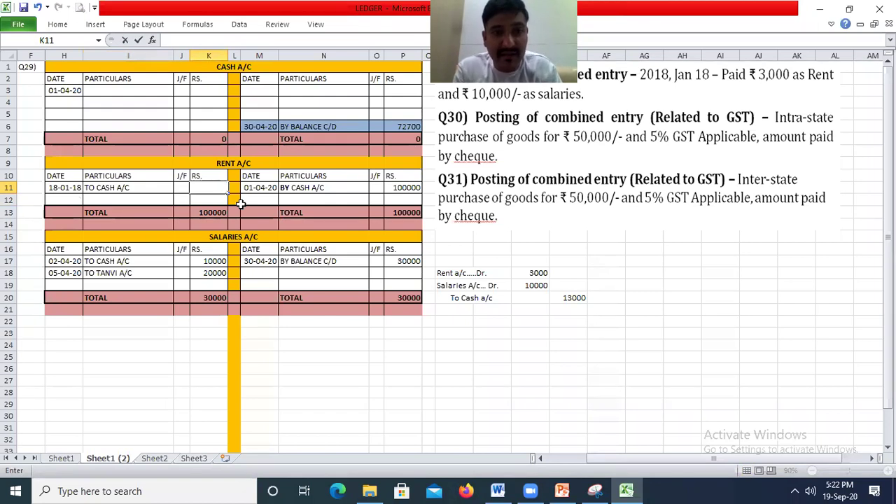
text(3000)
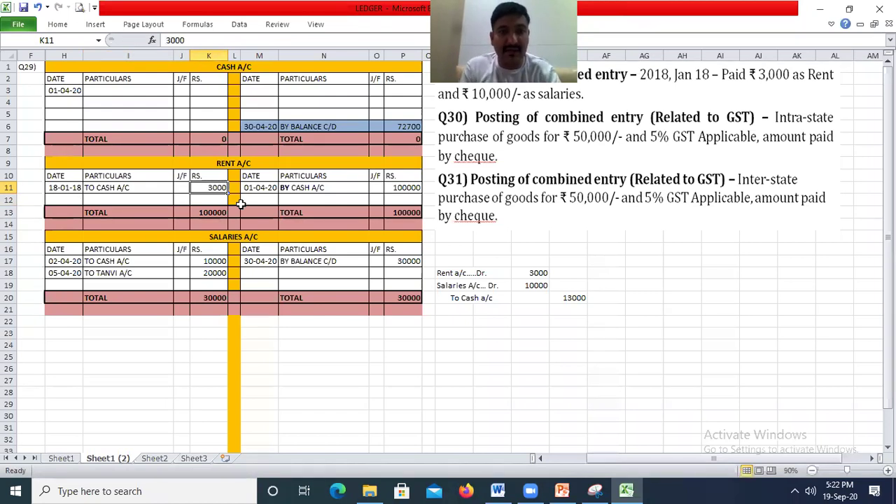
Clear the old credit entry in row 11 of RENT A/C and the old SALARIES A/C entries in rows 17 and 18
key(Right)
key(Right)
key(shift+Right)
key(shift+Right)
key(shift+Right)
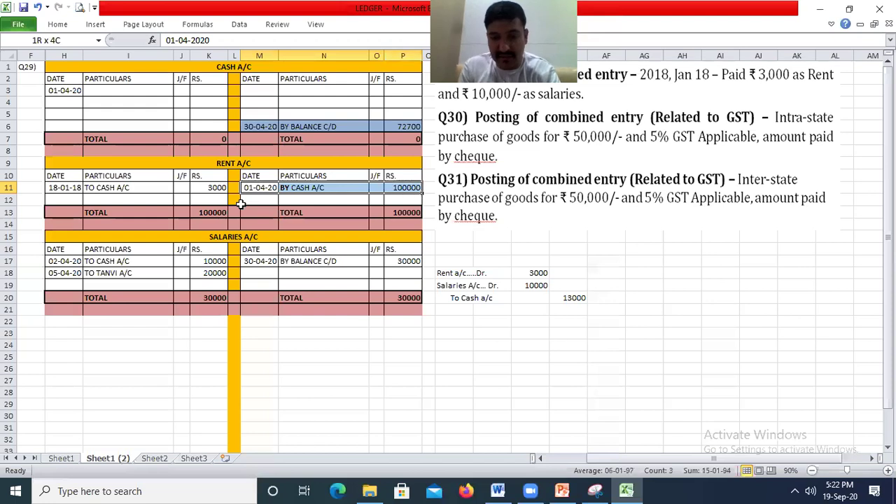
key(Delete)
drag(76, 260, 396, 272)
key(Delete)
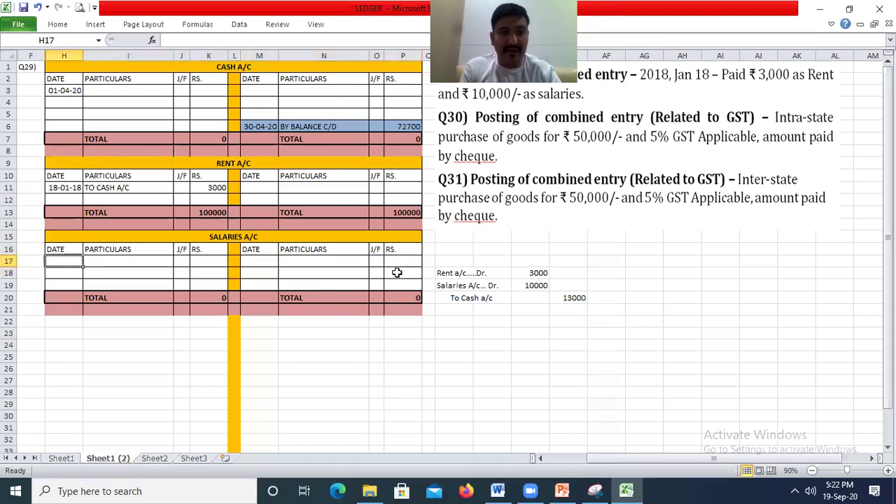
Post the debit entry in row 17 of SALARIES A/C: date 18/01/18, TO CASH A/C, amount 10000
text(18/0)
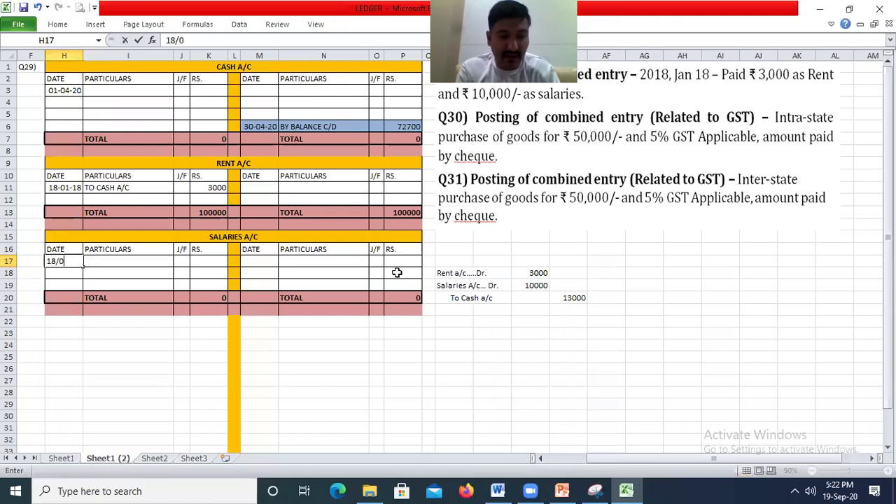
text(1/18)
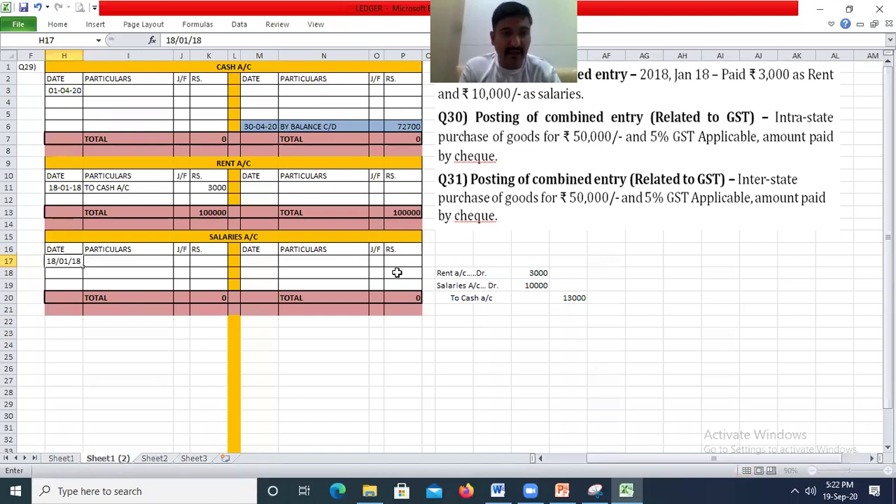
key(Tab)
text(TO CASH A/C)
key(Tab)
key(Tab)
text(10000)
key(Return)
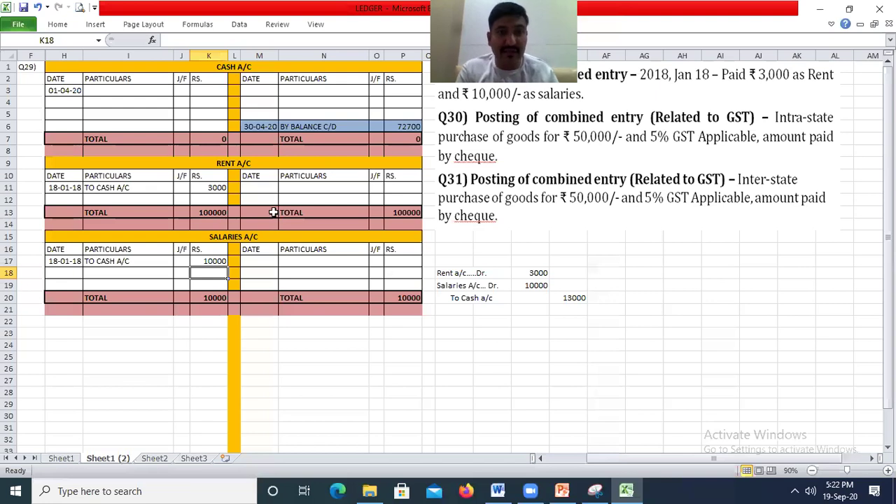
Clear the old balance entry in M6:P6 and the leftover date in H3 of the Cash A/C
drag(270, 126, 398, 126)
key(Delete)
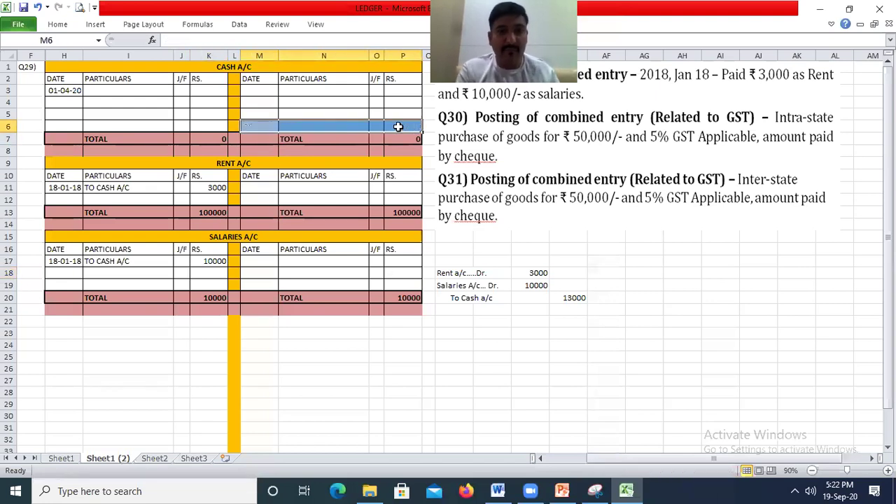
click(64, 91)
key(Delete)
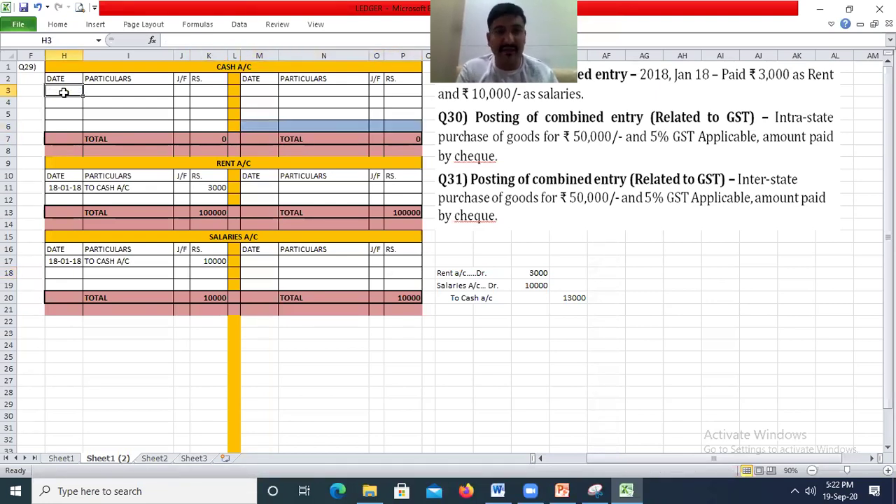
Enter the Cash A/C credit date 18/01/18 in M3, with particulars BY RENT A/C in row 3 and BY SALARIES A/C in row 4
click(259, 89)
text(01)
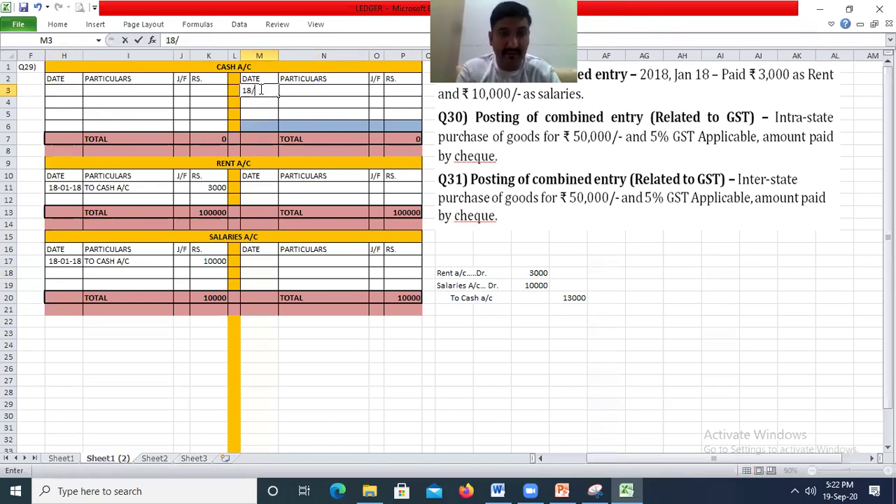
text(18/01/18)
key(Tab)
text(BY RENT A/C)
key(Return)
text(BY )
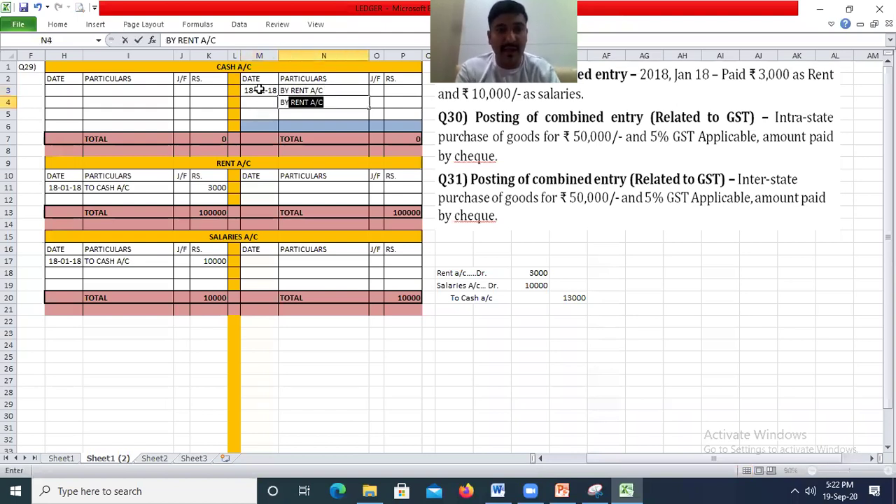
text(SAAARIES A/C)
key(Return)
Enter the Cash A/C credit amounts: 3000 for rent in P3 and 10000 for salaries in P4
key(Up)
key(Up)
key(Up)
key(Right)
key(Down)
key(Right)
text(3000)
key(Return)
text(10000)
key(Return)
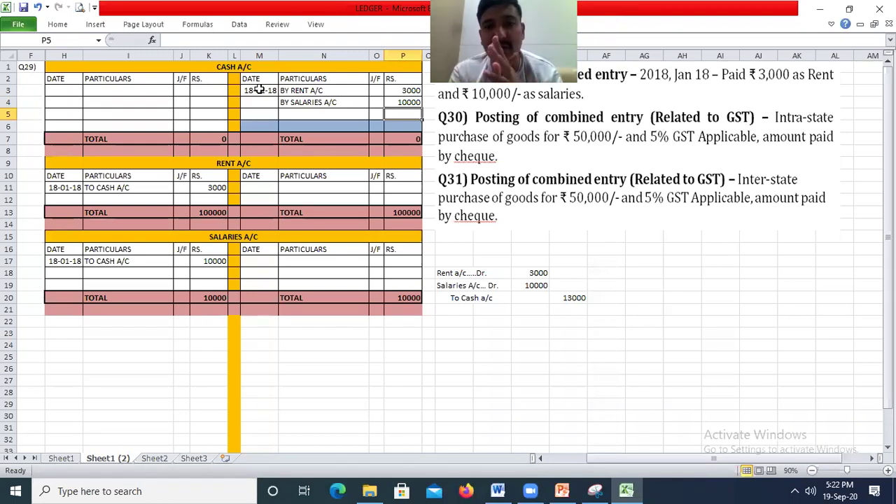
key(Return)
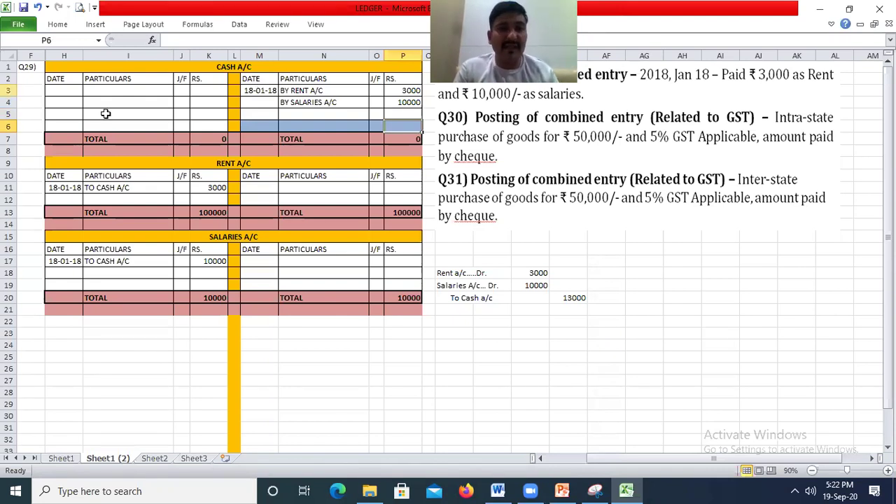
Copy the unfilled formatting of Cash A/C row 5 onto row 6 to remove its blue fill
drag(77, 114, 407, 115)
key(ctrl+c)
key(Down)
key(ctrl+alt+v)
key(Return)
key(Escape)
key(Down)
key(Down)
key(Down)
key(Right)
key(Right)
key(Right)
key(Right)
key(Right)
key(Right)
key(Right)
key(Right)
key(Right)
key(Right)
key(Right)
key(Right)
key(Right)
key(Left)
key(Left)
key(Left)
key(Left)
key(Left)
key(Left)
key(Left)
key(Left)
key(Left)
key(Left)
key(Left)
key(Left)
key(Left)
key(Left)
key(Left)
key(Left)
key(Left)
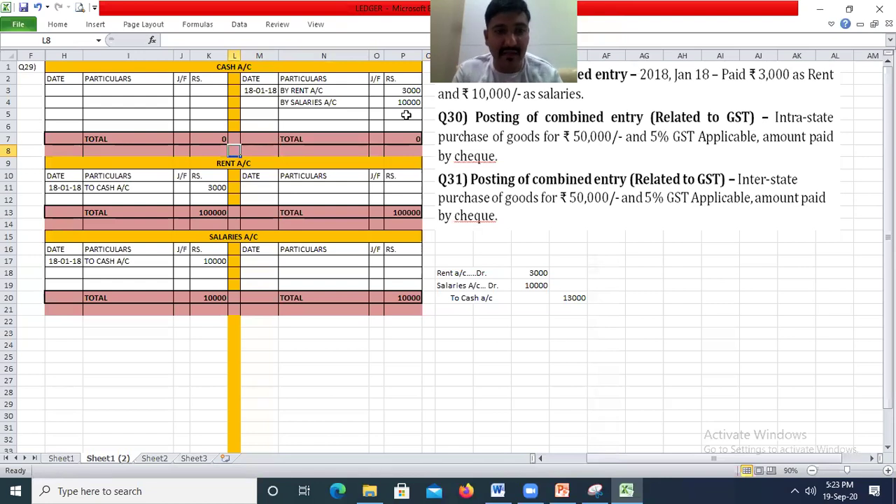
Replace the Cash A/C credit total in P7 with a SUM formula over P3:P6
click(409, 140)
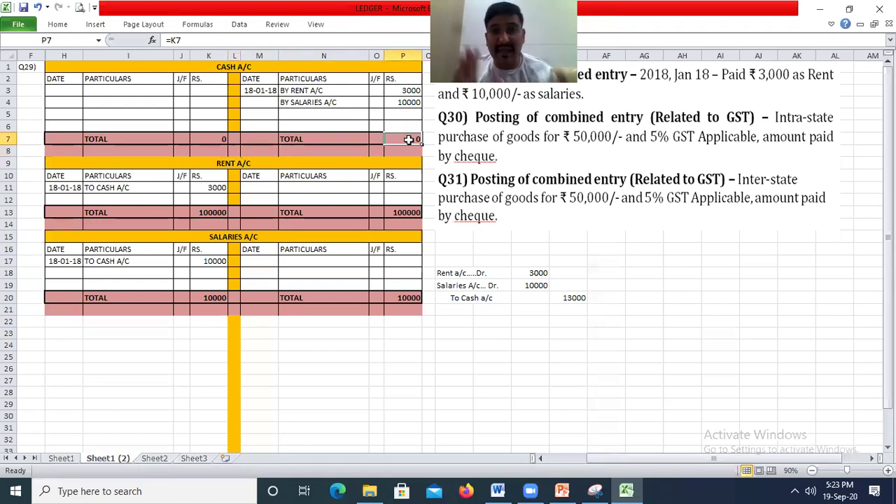
text(=SUM()
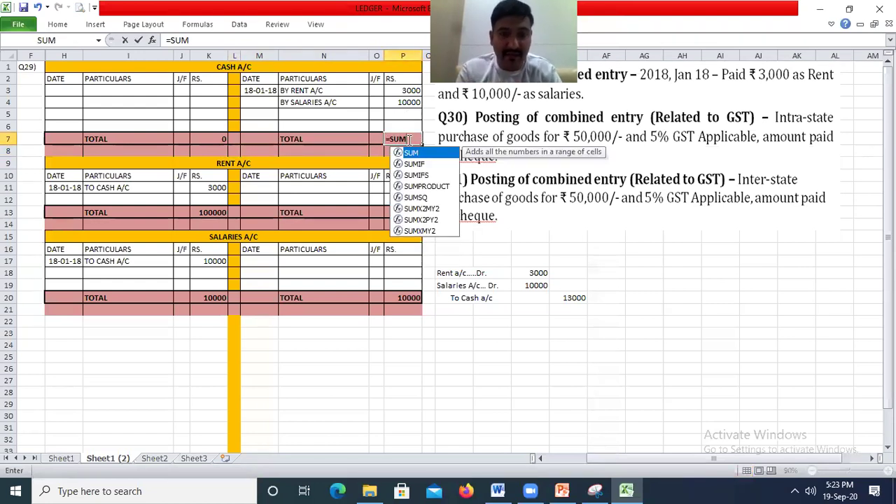
key(Up)
key(shift+Up)
key(shift+Up)
key(shift+Up)
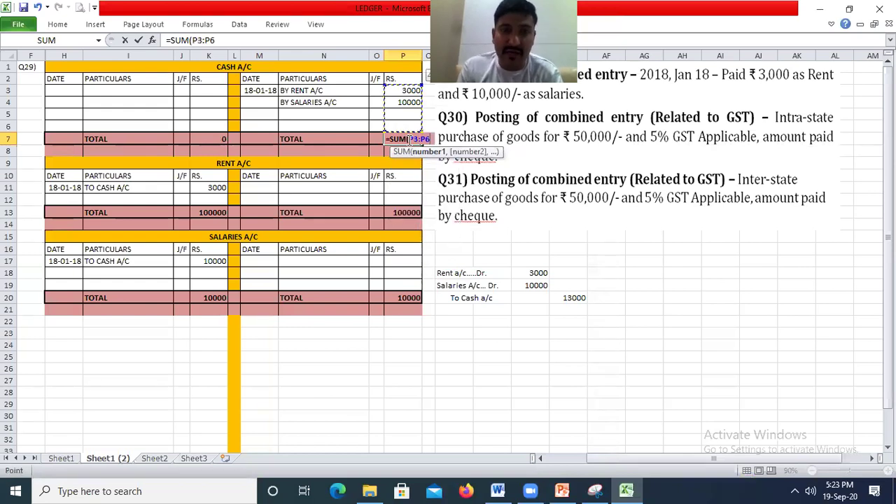
key(Return)
Set the Cash A/C debit total in K7 equal to the credit total with the formula =P7
click(409, 139)
key(Left)
key(Left)
key(Left)
key(Left)
key(Left)
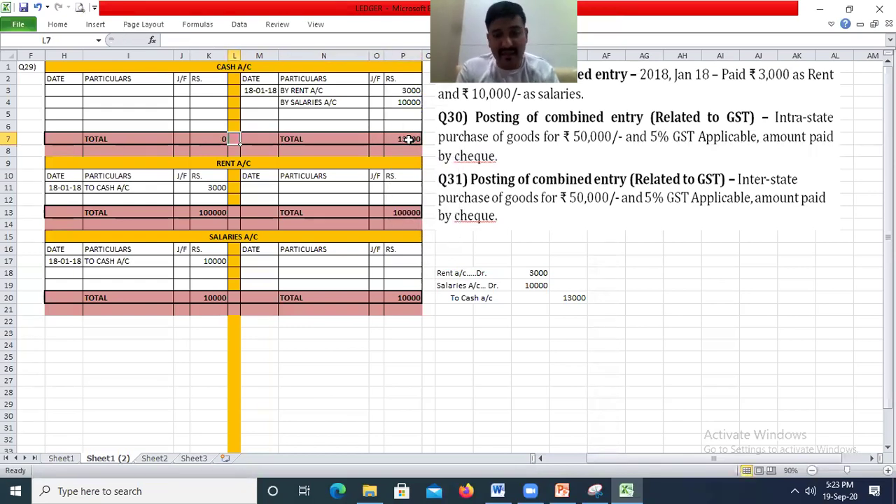
text(=)
key(Left)
key(Right)
key(Right)
key(Right)
key(Right)
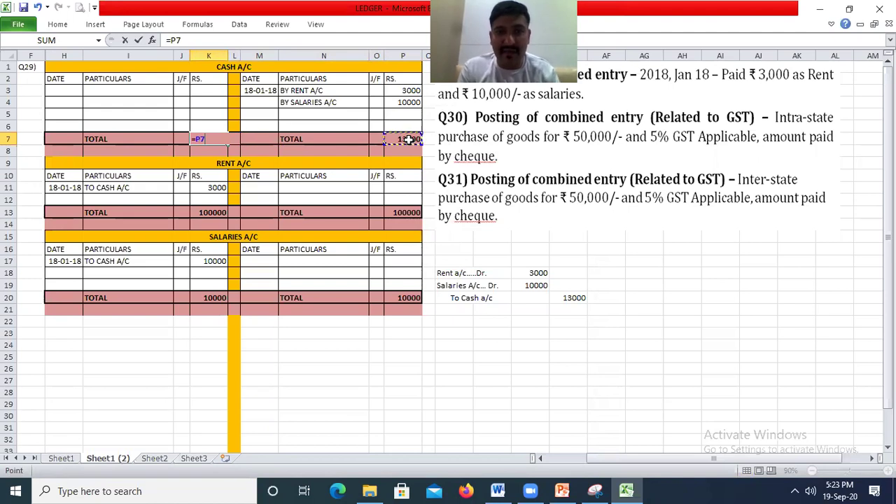
key(Return)
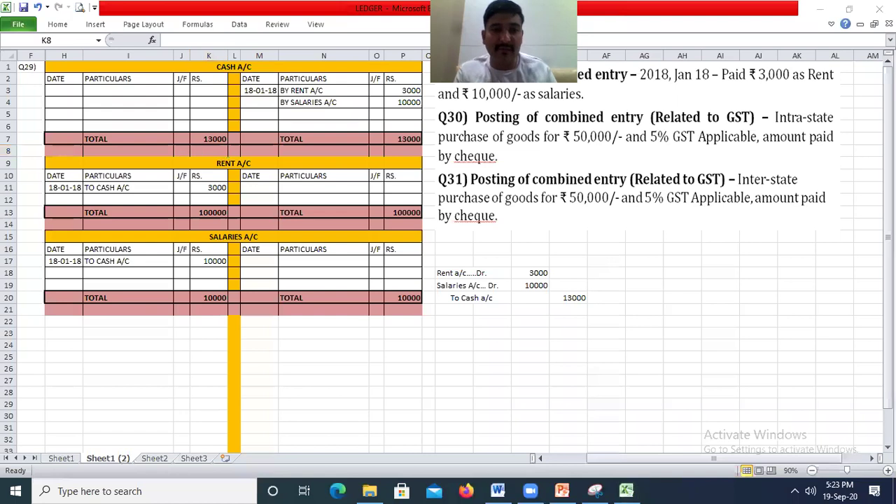
Post the balancing debit entry in row 3 of CASH A/C: date 31/01/18, TO BALANCE C/D, amount 13000
click(83, 95)
click(297, 118)
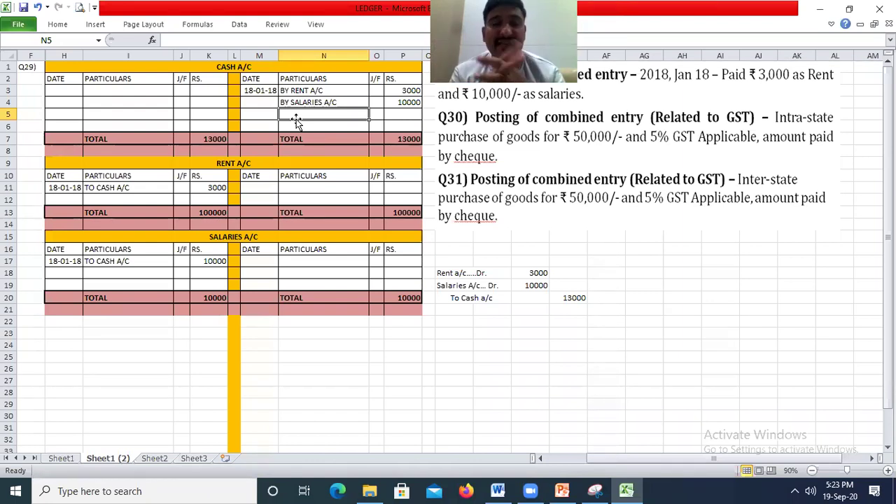
click(76, 91)
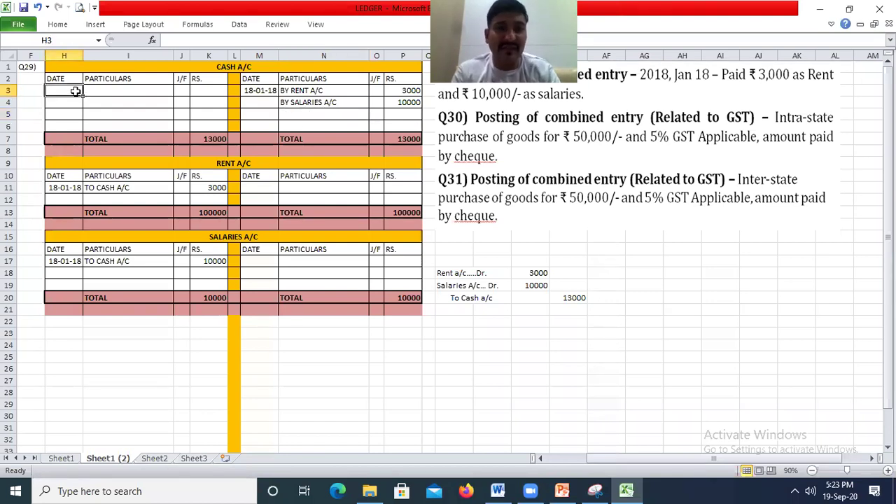
text(31/01)
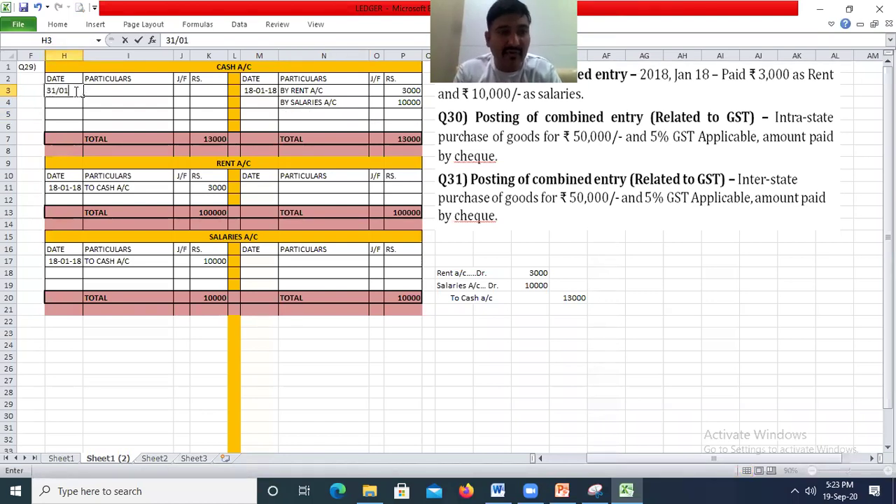
text(/18)
key(ctrl+Return)
key(Right)
text(TO BALA)
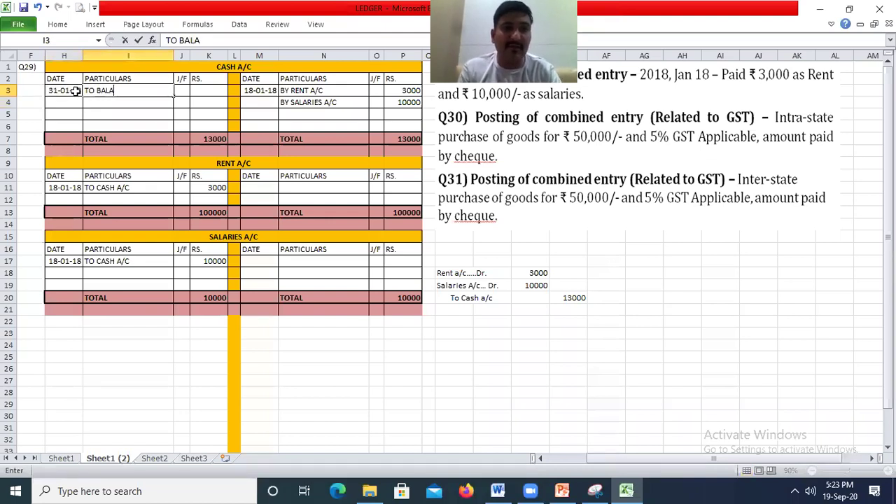
text(NCE C/D)
key(Right)
key(Right)
text(12)
key(BackSpace)
text(3000)
key(Down)
key(Down)
key(Down)
key(Down)
key(Down)
key(Right)
key(Right)
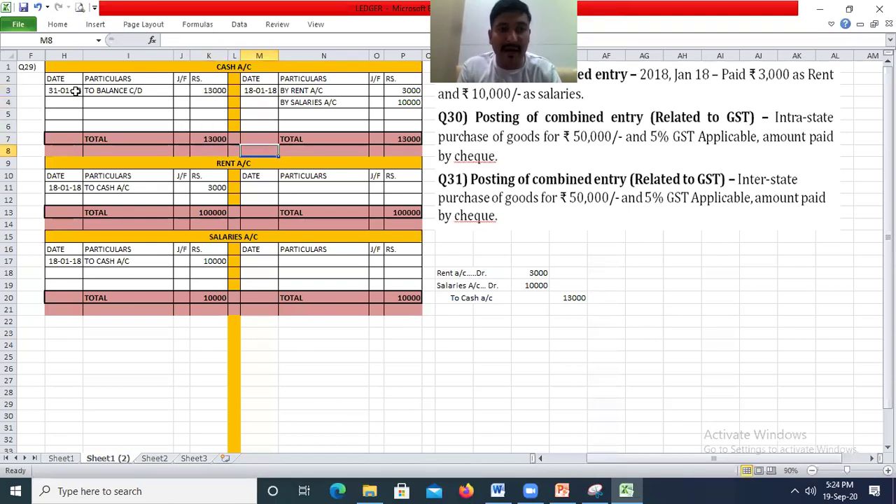
click(10, 152)
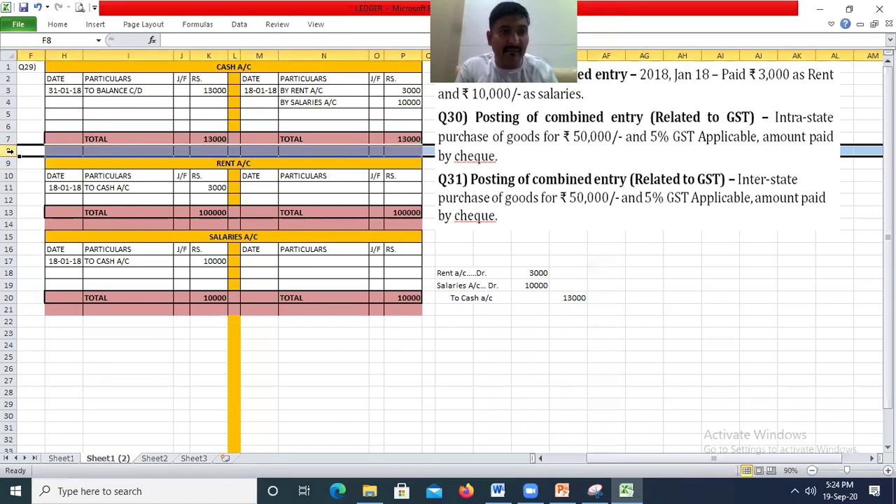
click(58, 23)
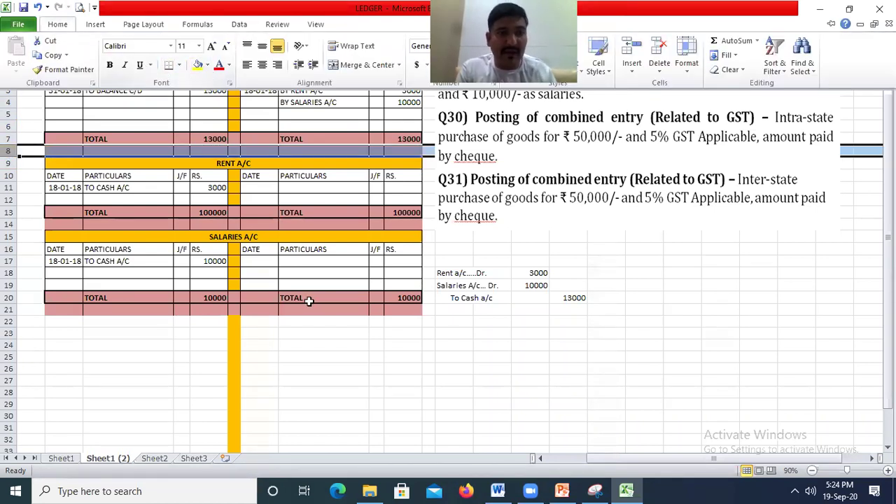
click(133, 202)
Fill H8:P8 below the Cash A/C totals with the light blue theme colour
drag(76, 152, 418, 156)
click(57, 24)
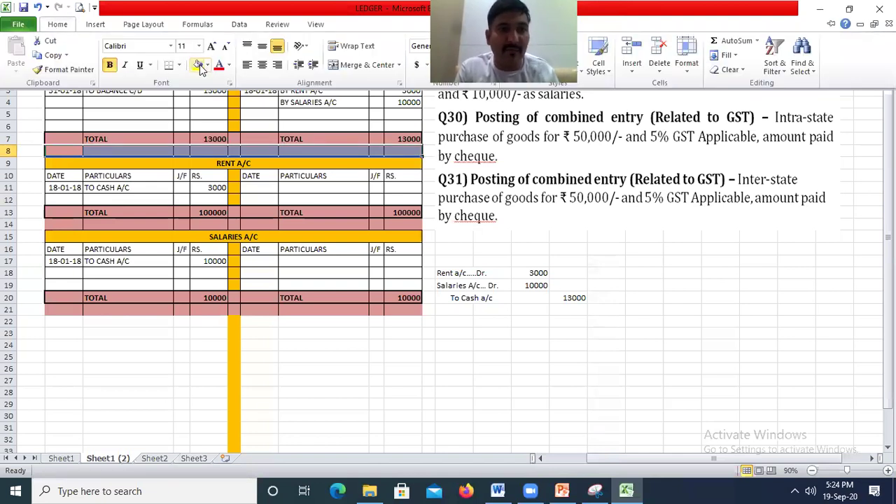
click(208, 65)
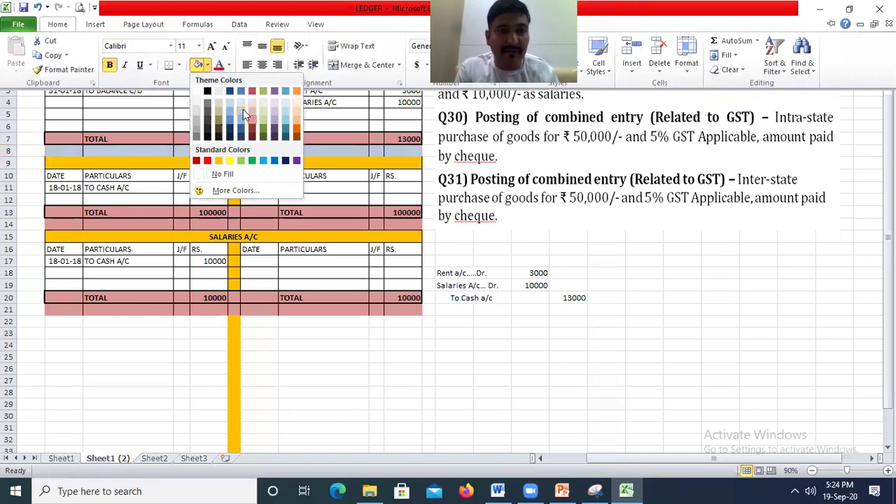
click(243, 109)
Copy the light blue row H8:P8 onto rows 14 and 21 below the Rent and Salaries totals
key(ctrl+c)
key(Down)
key(Down)
key(Down)
key(Down)
key(Down)
key(Down)
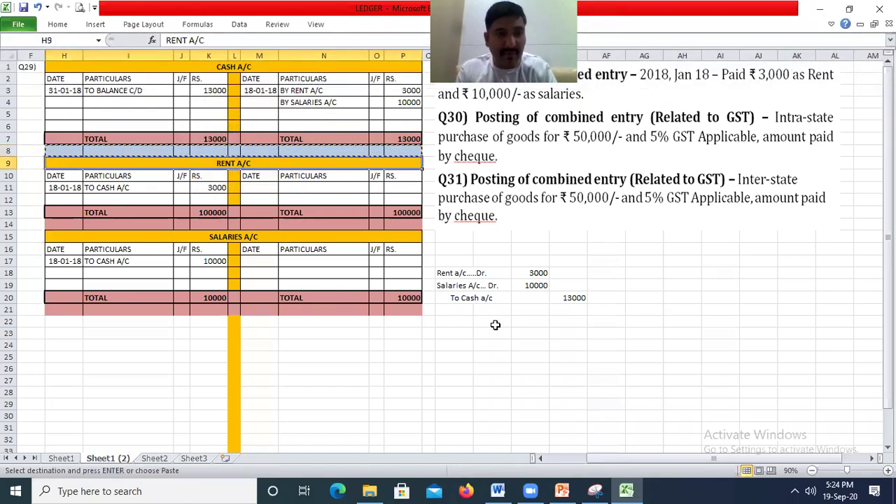
key(ctrl+v)
key(ctrl+c)
key(Down)
key(Down)
key(Down)
key(Down)
key(Down)
key(Down)
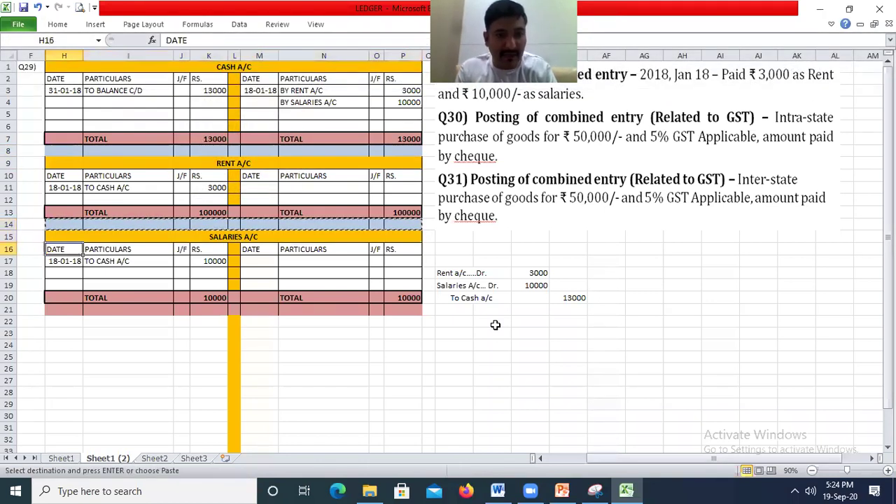
key(ctrl+v)
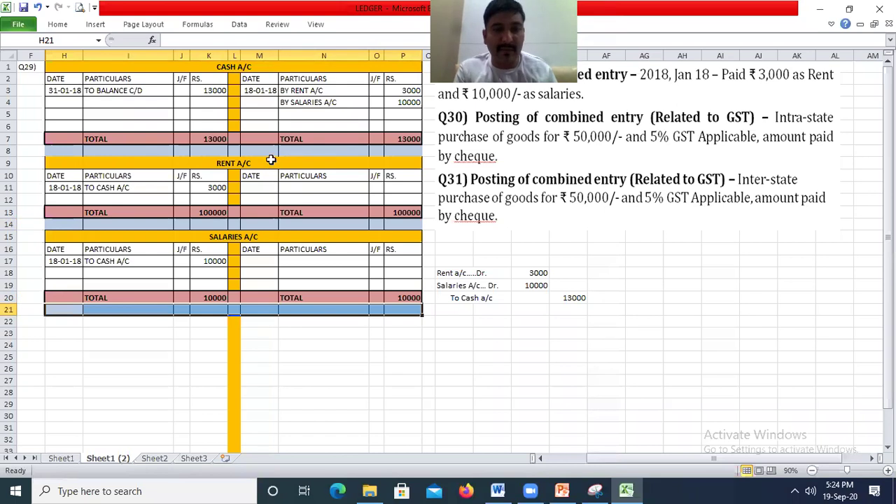
Enter the brought-down date 01/02/18 and particulars BY BALANCE B/D on the credit side of Cash A/C row 8
click(257, 151)
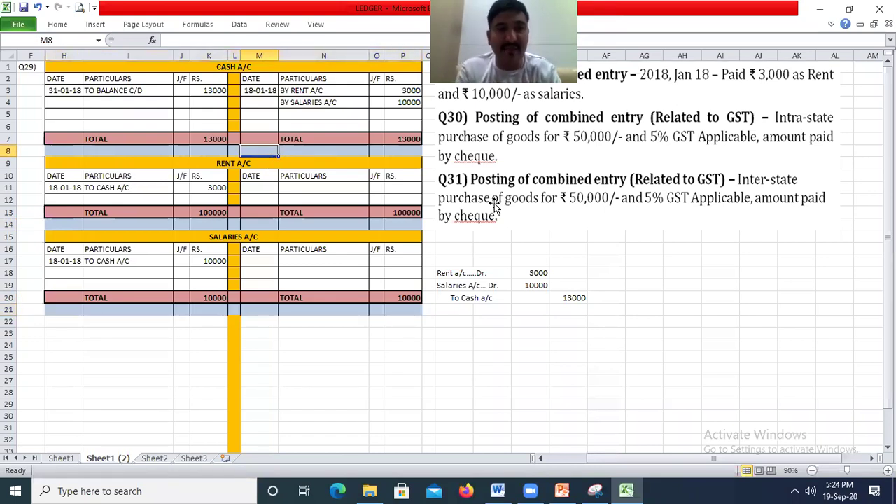
text(01/02/18)
key(Tab)
text(BY BALANCE)
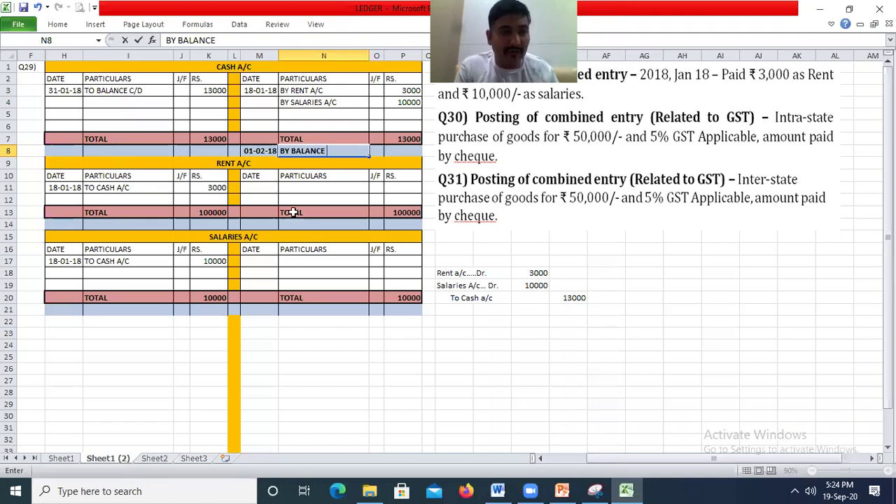
text( B/D)
key(Return)
Insert a blank row above the RENT A/C heading
click(14, 162)
right_click(14, 162)
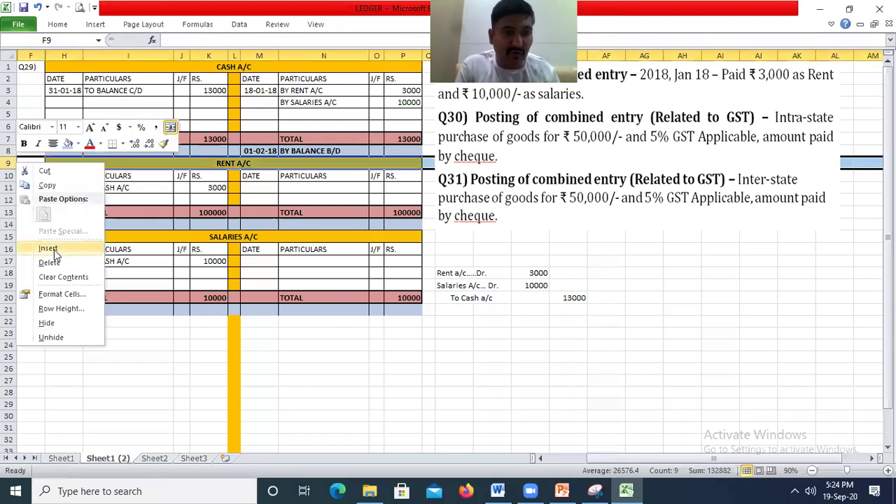
click(54, 252)
click(364, 276)
Remove the fill from H9:P9 and merge the range into one centred blank cell
drag(63, 163, 411, 164)
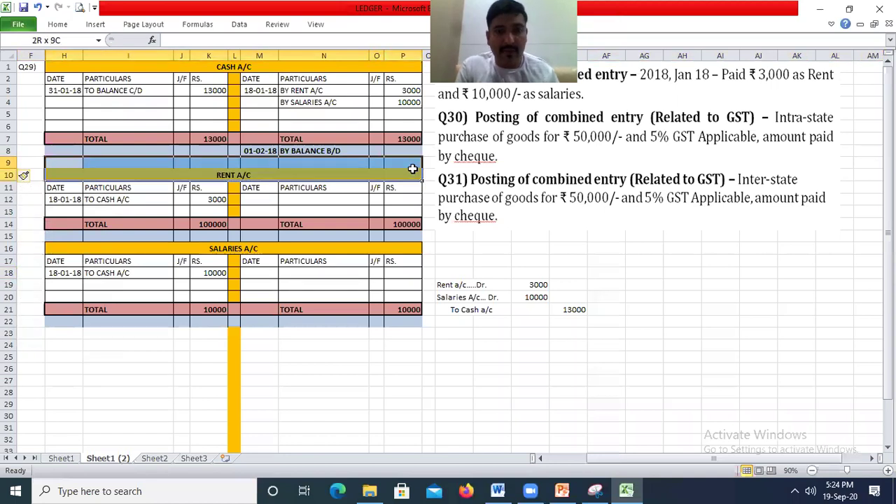
click(59, 26)
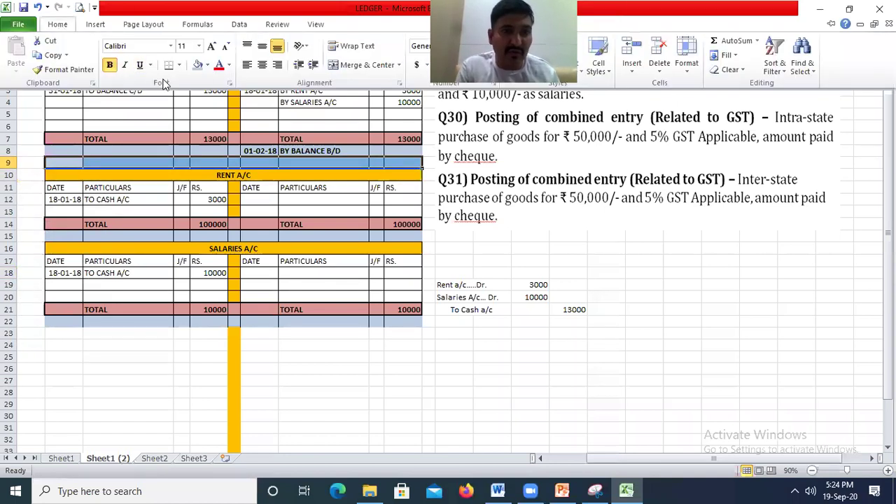
click(208, 66)
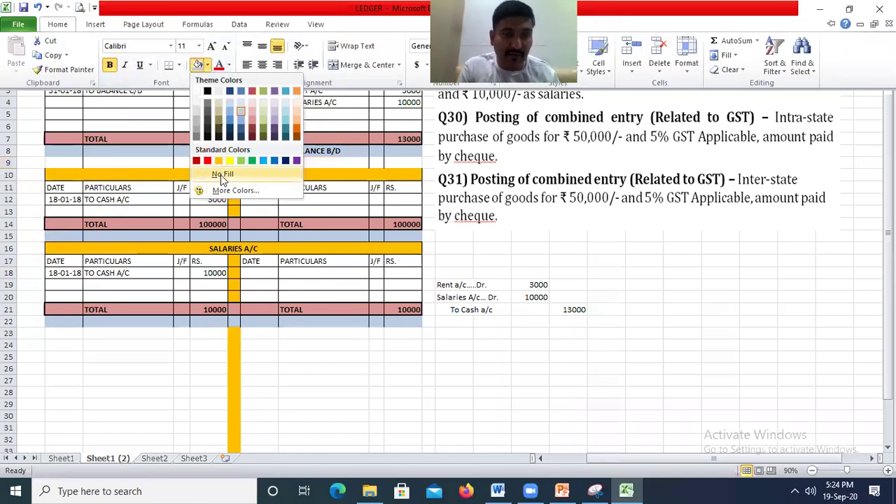
click(221, 175)
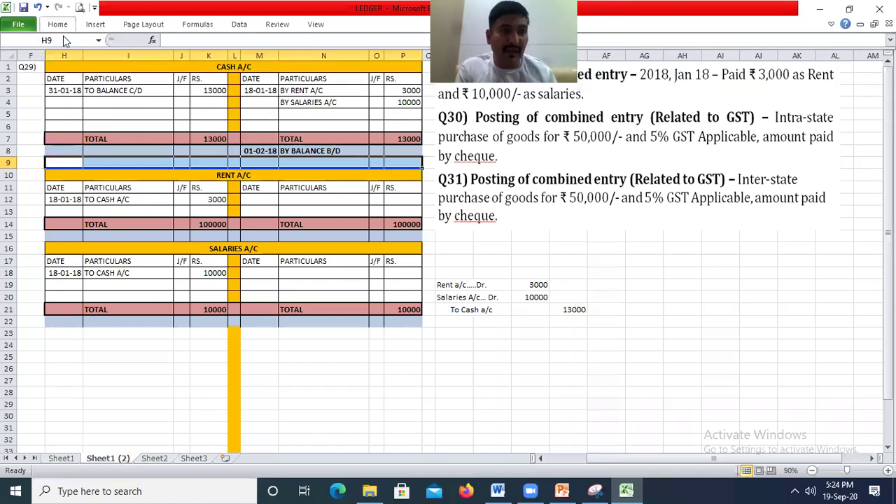
click(58, 25)
click(367, 65)
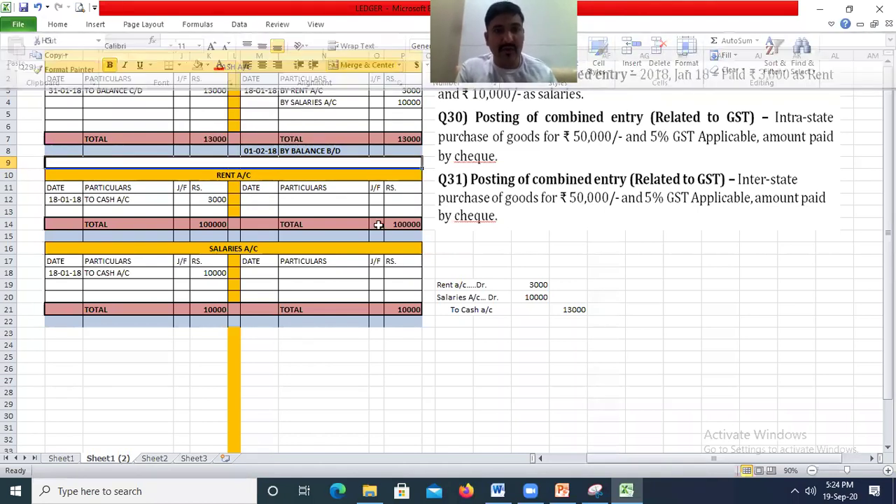
click(377, 236)
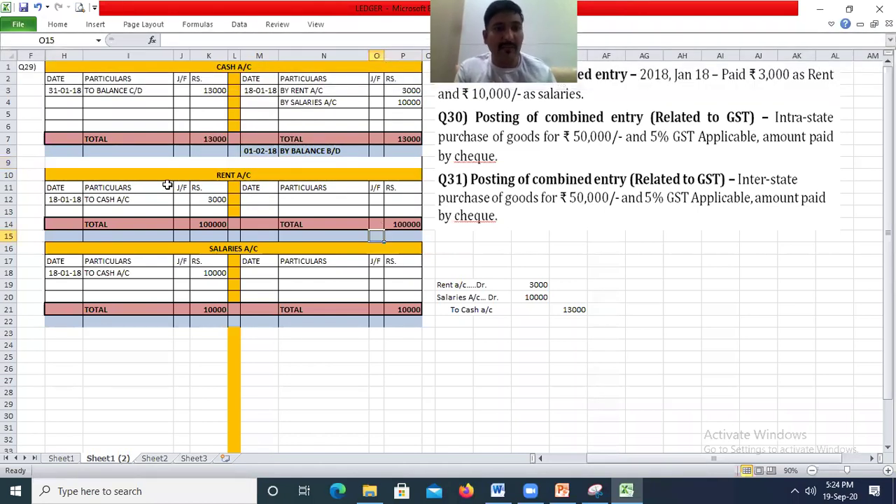
Insert a row above the SALARIES A/C heading and copy the merged blank separator from row 9 into it
click(18, 249)
right_click(18, 249)
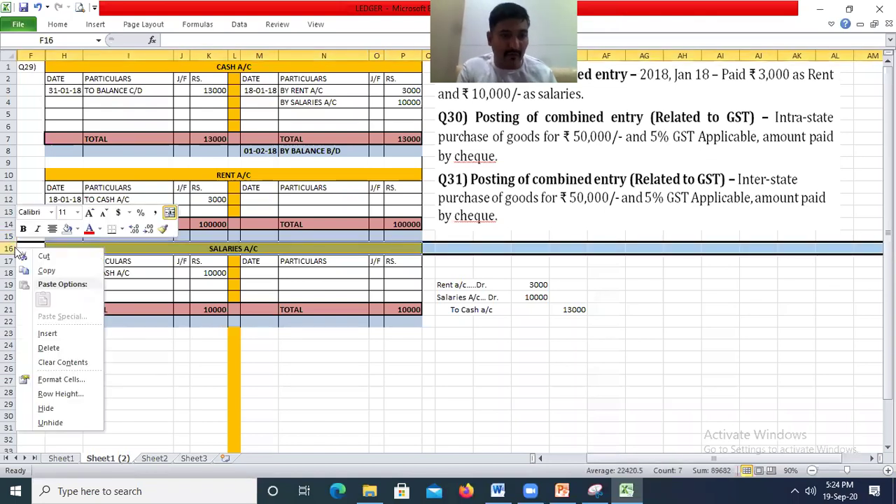
click(60, 335)
click(74, 164)
key(ctrl+c)
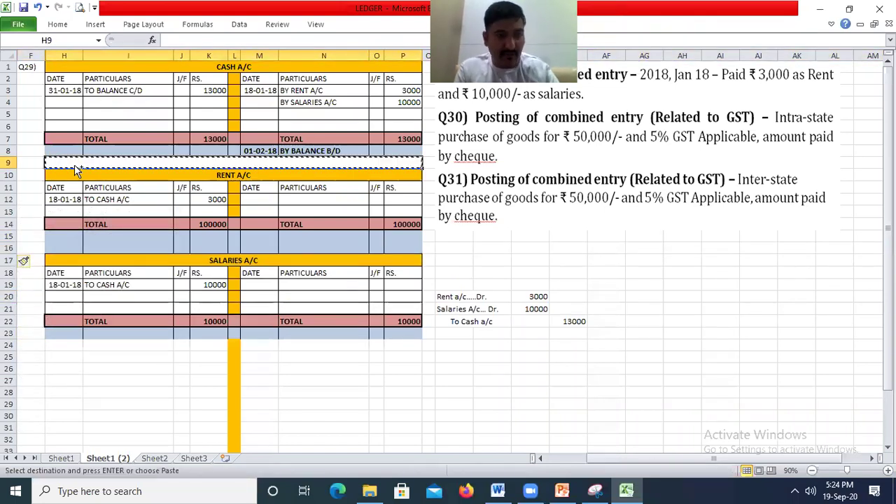
click(73, 249)
key(Return)
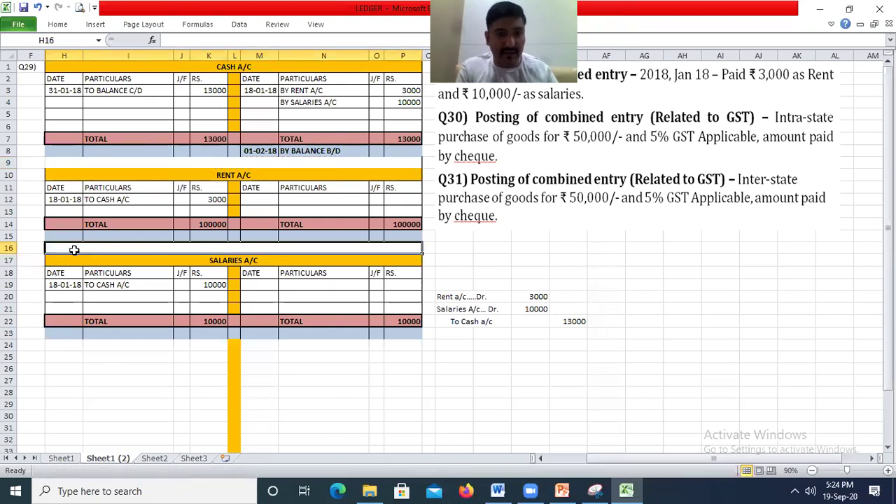
Apply a thick box border around the whole CASH A/C block, H1:P8
click(63, 366)
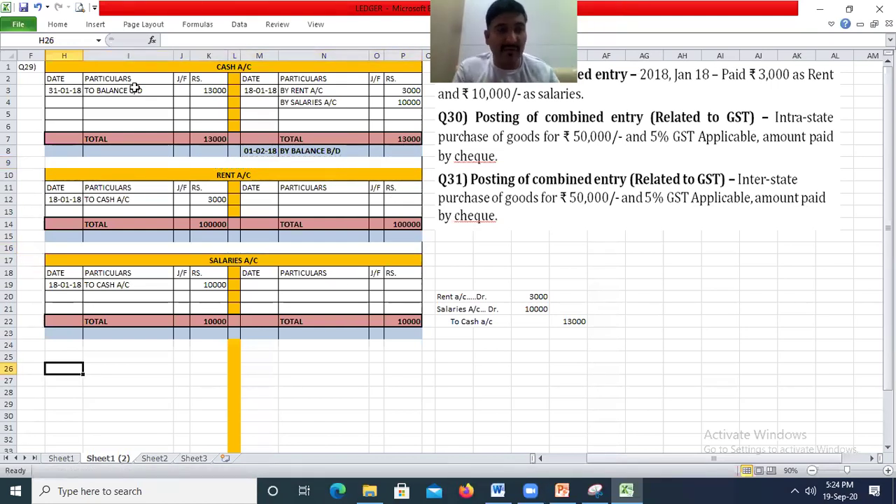
drag(77, 65, 358, 150)
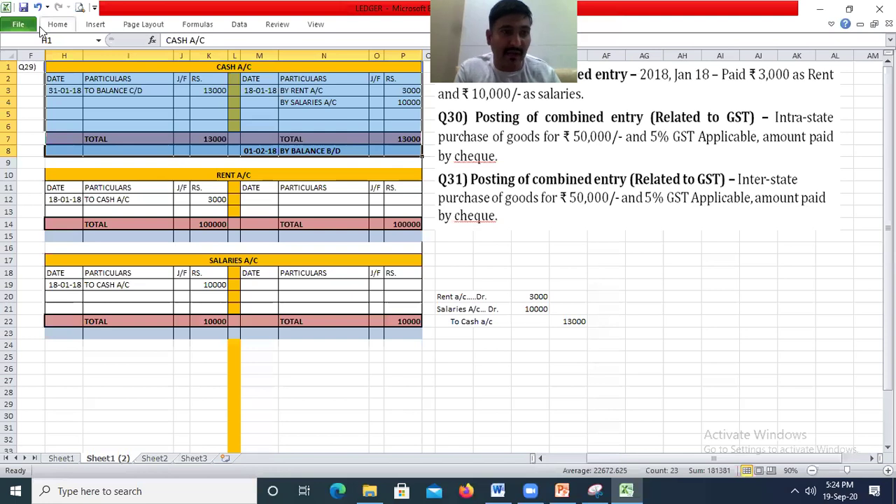
click(52, 26)
click(179, 65)
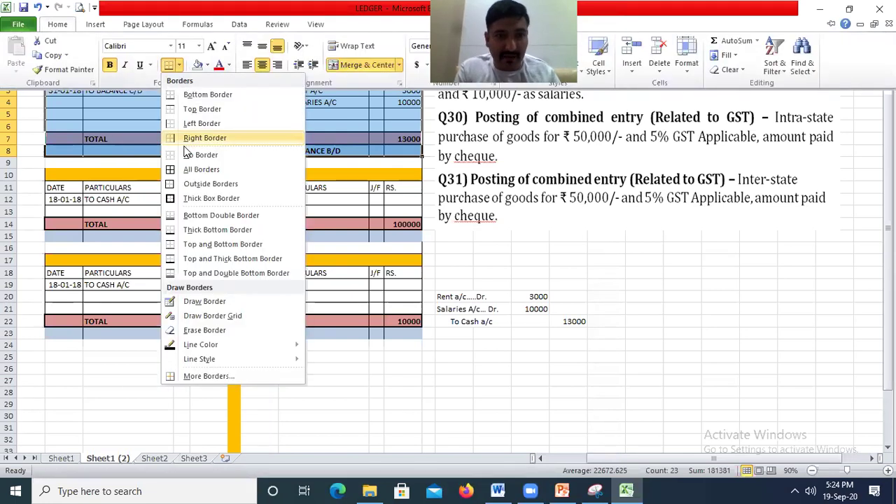
click(194, 202)
Apply the same thick box border around the RENT A/C block in rows 10–15 and the SALARIES A/C block in rows 17–23
drag(231, 176, 231, 236)
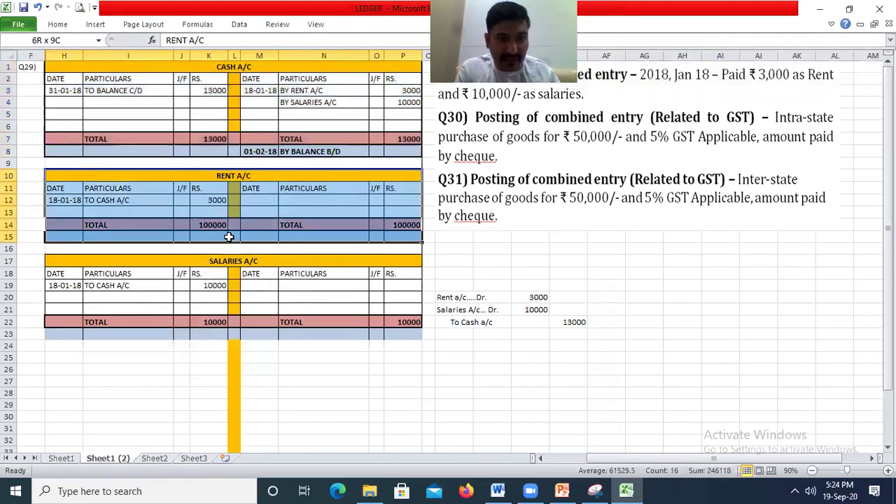
click(57, 24)
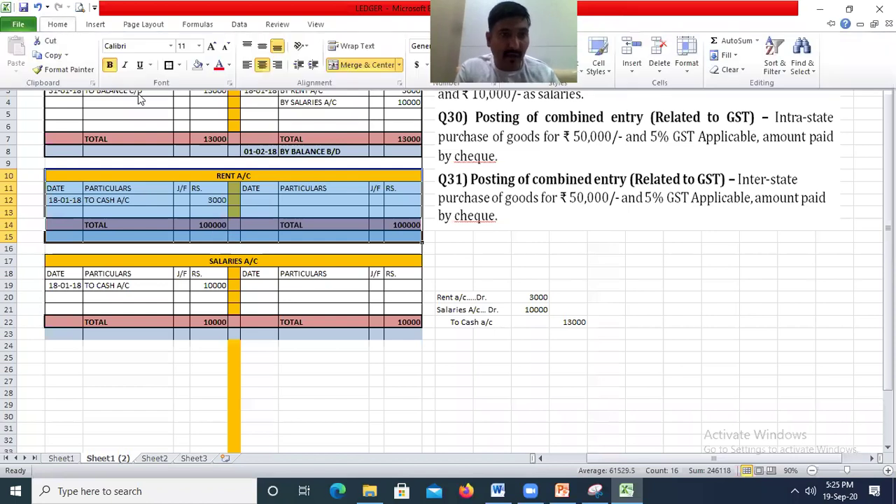
drag(124, 262, 135, 336)
click(57, 24)
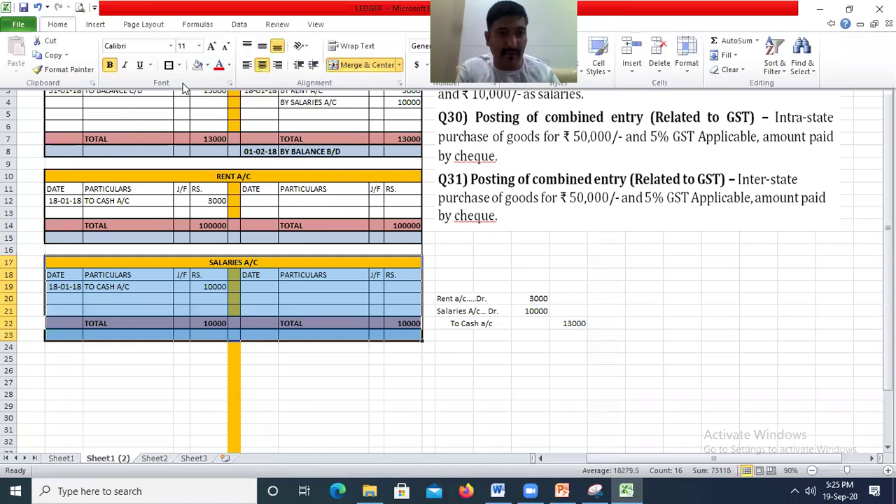
click(169, 64)
click(564, 287)
click(388, 163)
Remove the inside horizontal borders from the CASH A/C entry rows, H3:P6
click(330, 102)
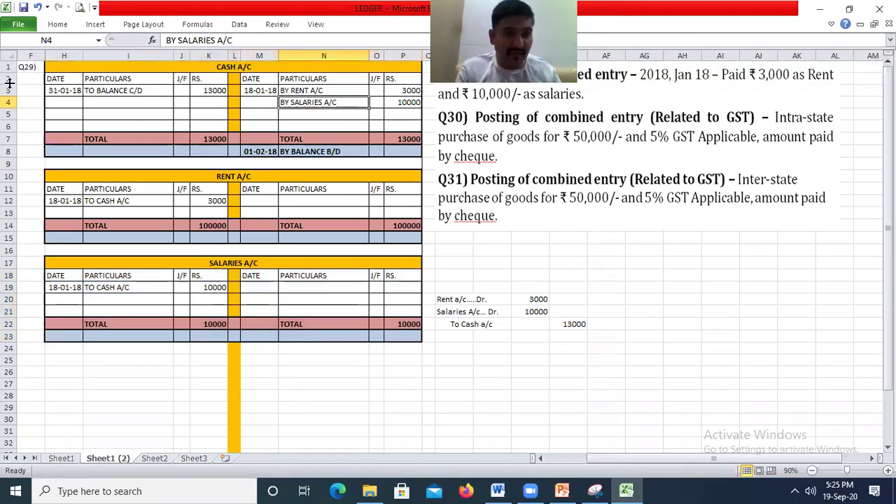
drag(60, 91, 391, 117)
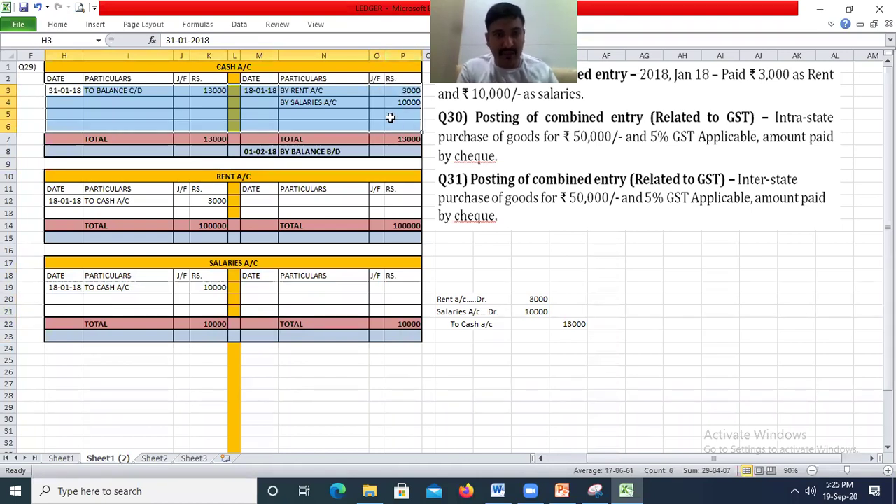
right_click(390, 117)
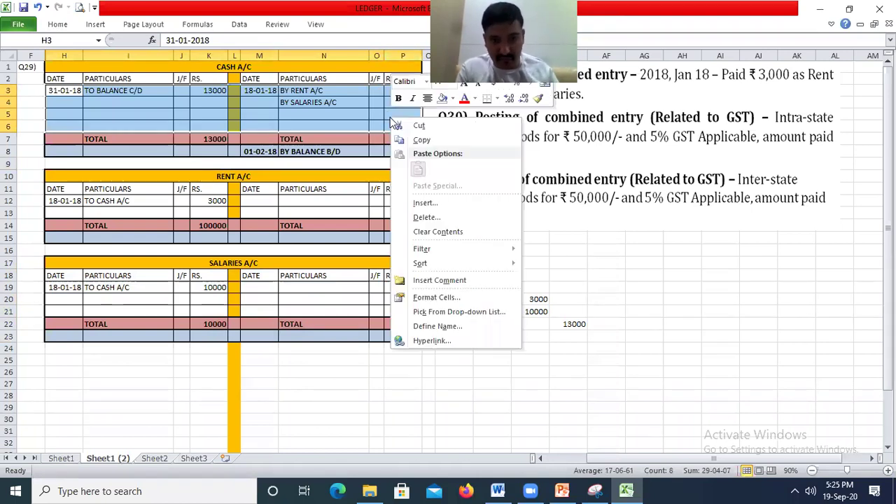
click(336, 215)
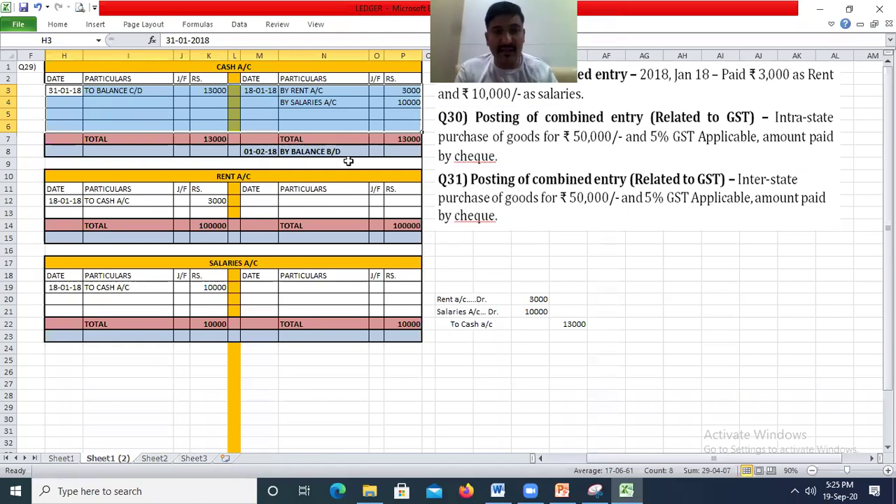
key(ctrl+1)
click(409, 166)
click(451, 278)
click(451, 279)
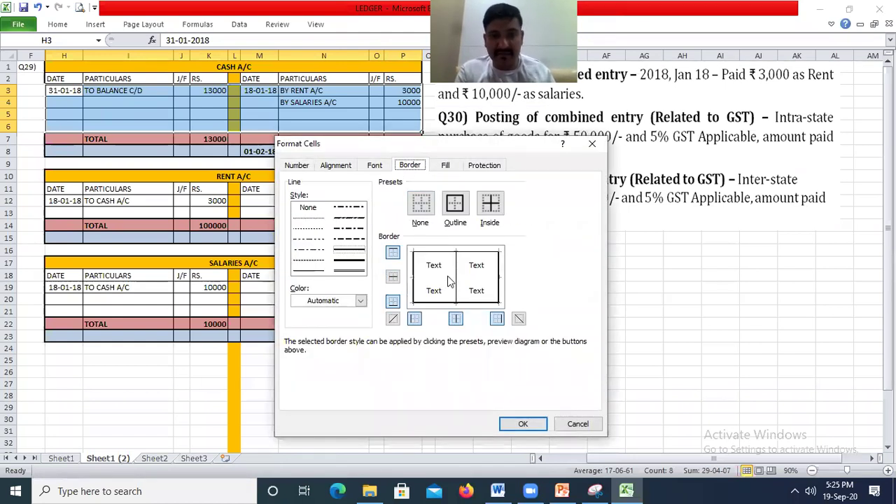
click(541, 425)
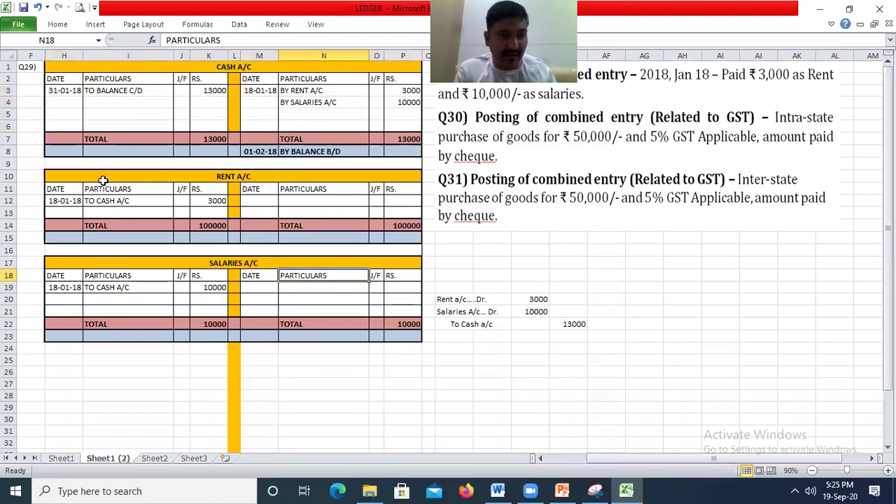
Remove the inside horizontal border between the RENT A/C entry rows, H12:P13
drag(64, 201, 386, 205)
right_click(385, 204)
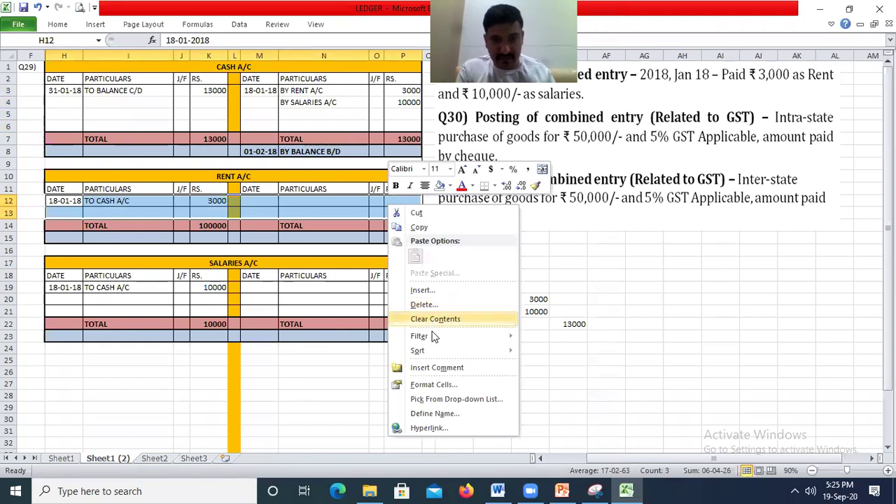
click(440, 385)
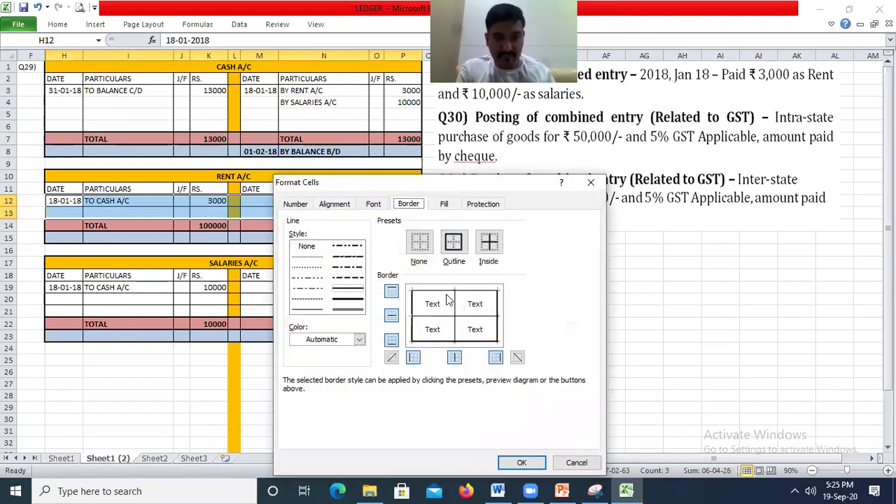
click(440, 319)
click(438, 317)
click(519, 453)
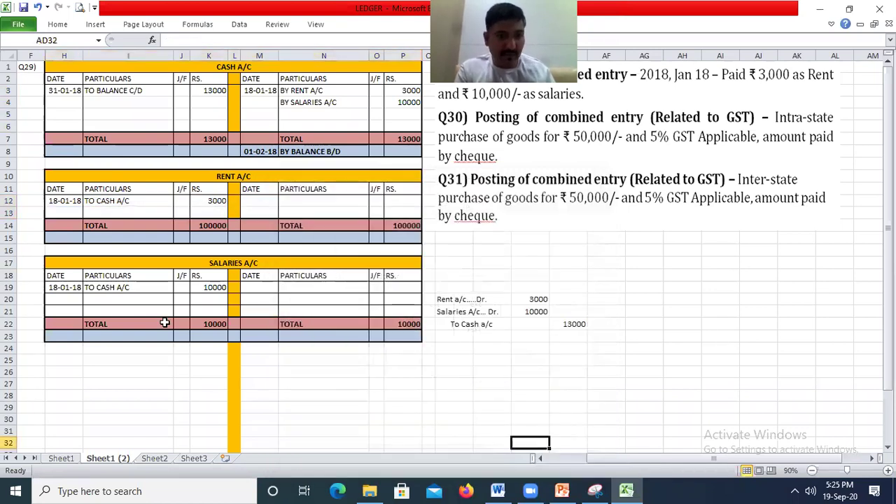
Remove the inside horizontal borders from the SALARIES A/C entry rows, H19:P21
click(80, 289)
drag(79, 290, 400, 312)
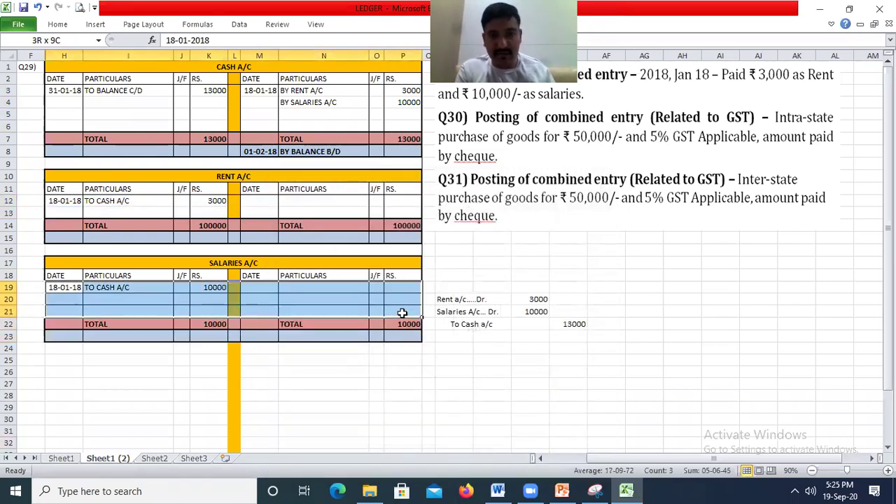
right_click(384, 300)
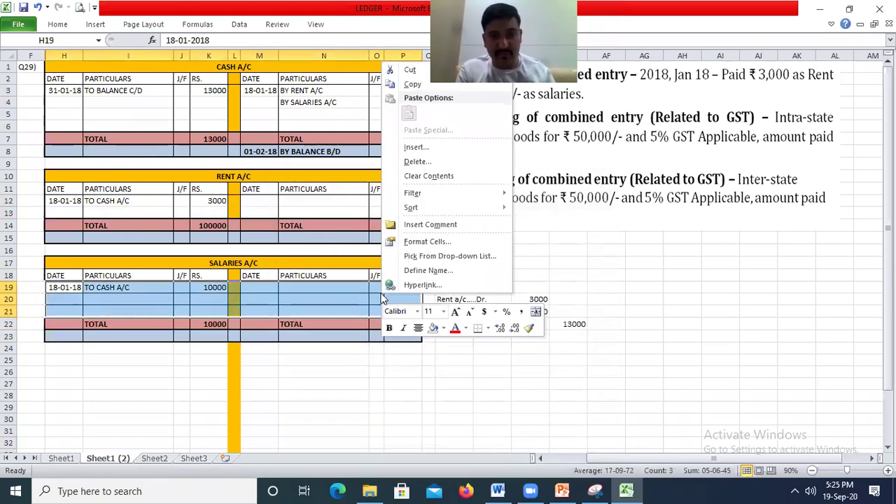
click(427, 241)
click(414, 223)
click(414, 223)
click(511, 370)
click(395, 238)
click(263, 110)
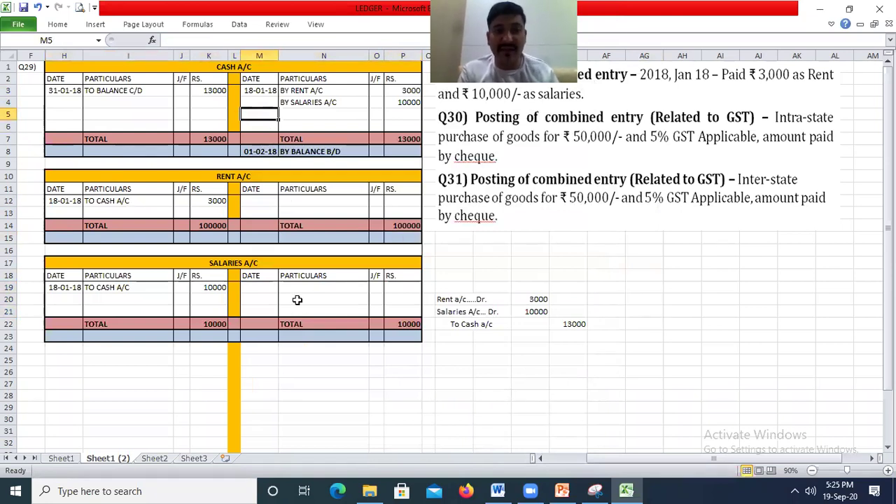
Enter the closing date 31/01/18 and particulars BY BALANCE C/D on the credit side of RENT A/C row 12
click(257, 190)
click(250, 201)
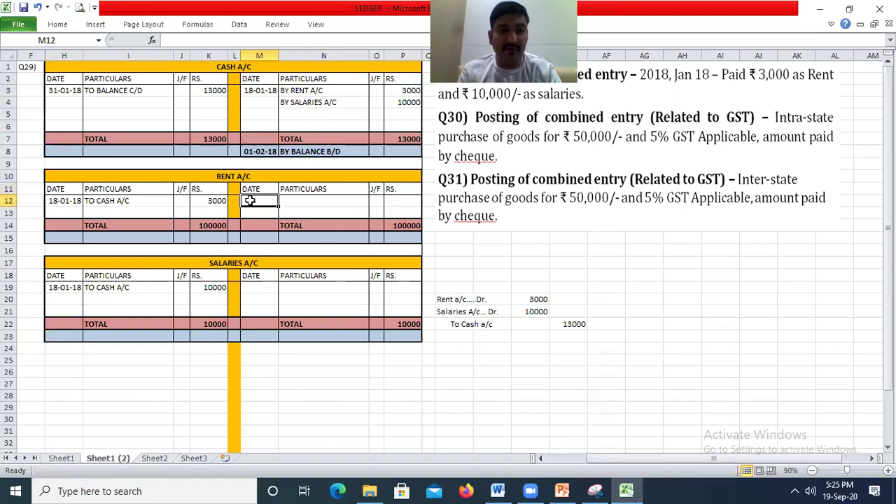
text(31/)
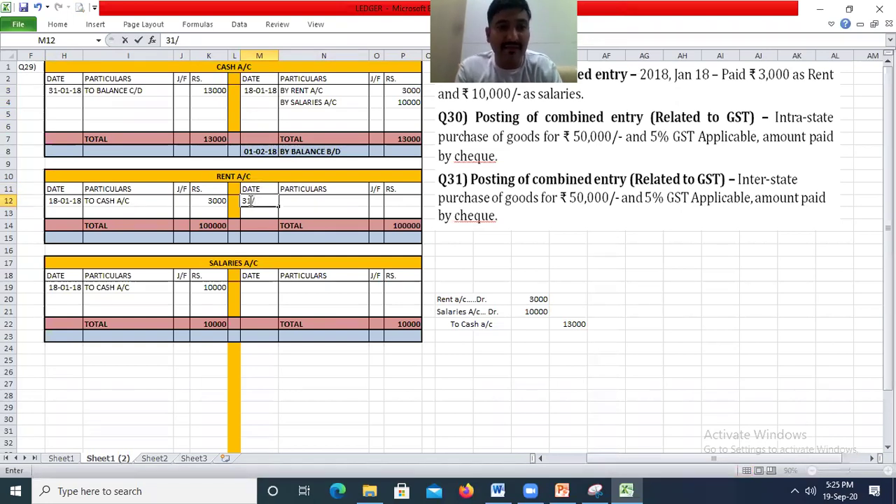
text(01/18)
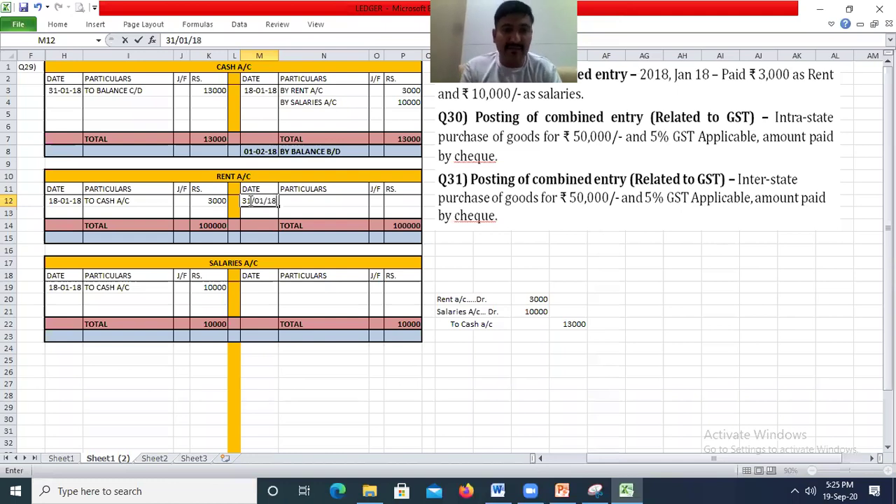
key(ctrl+Return)
key(Tab)
text(B)
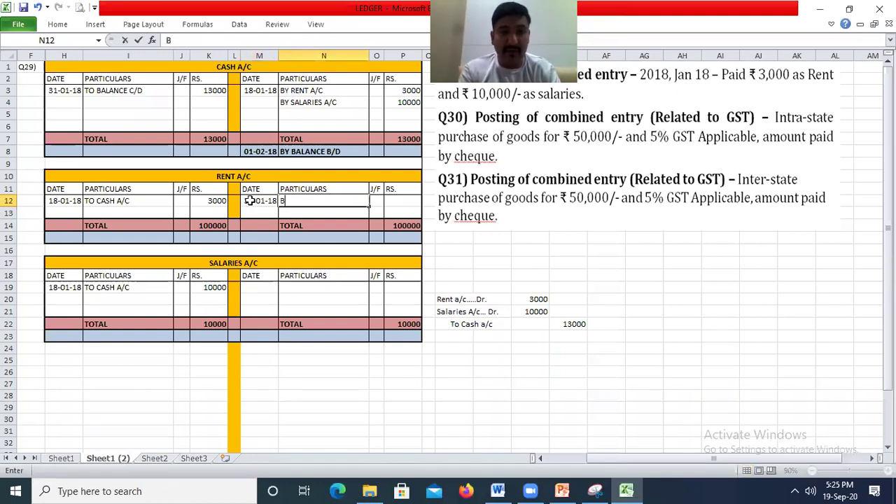
text(Y BALANCE C/D)
key(ctrl+Return)
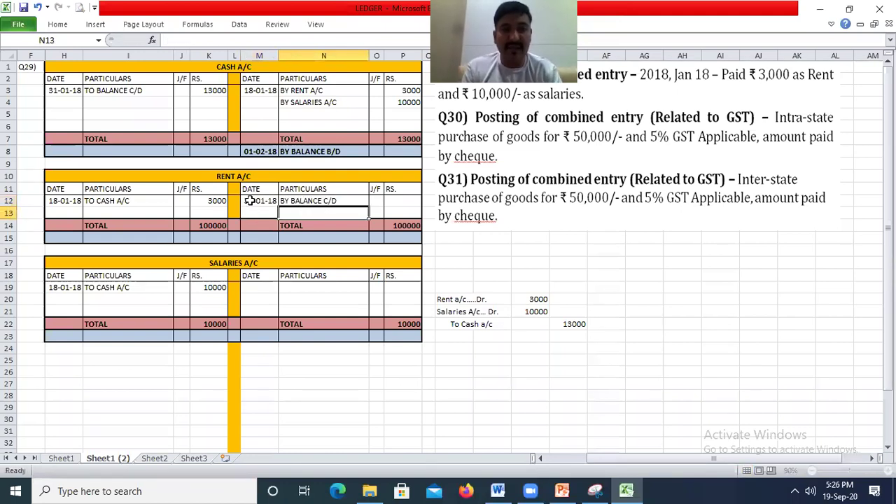
Link the BY BALANCE C/D amount in P12 to the debit-side rent amount in K12 with a cell-reference formula
key(Tab)
key(Tab)
text(=)
key(Left)
key(Left)
key(Left)
key(Left)
key(Left)
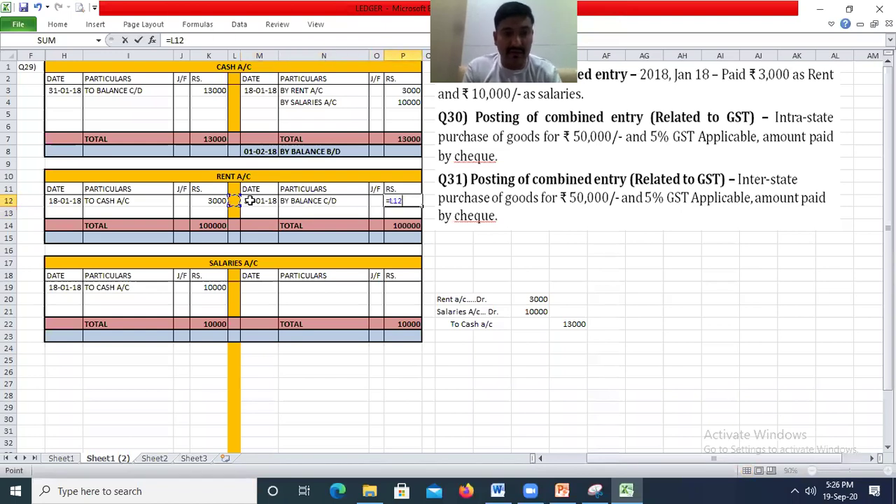
key(Return)
Replace both RENT A/C totals in row 14 with formulas referencing the row 12 amounts on their own sides
key(Down)
text(=)
key(Up)
key(Up)
key(Return)
key(Left)
key(Left)
key(Left)
key(Left)
key(Left)
key(Up)
key(Up)
key(Down)
text(=)
key(Up)
key(Up)
key(Return)
Enter the brought-down date 01/02/18 and particulars TO BALANCE B/D on the debit side of RENT A/C row 15
key(Left)
key(Left)
key(Left)
text(01)
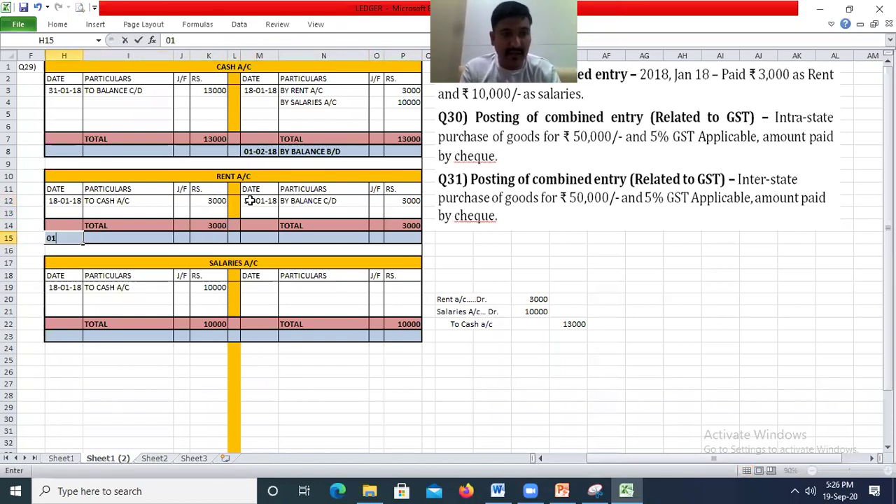
text(/02/18)
key(Tab)
text(TO BALANCE B/D)
key(Return)
Enter 3000 as the debit-side amount of the RENT A/C brought-down balance in K15
key(Up)
key(Right)
key(Right)
key(Right)
text(3000)
key(Return)
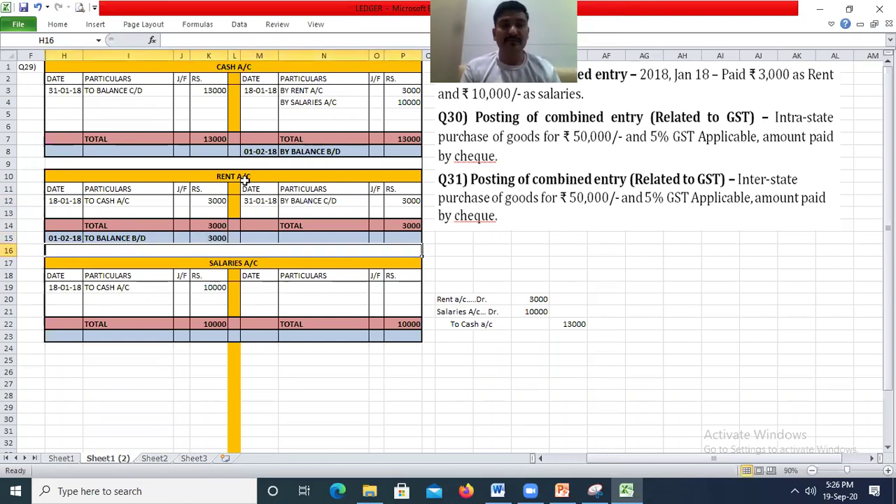
Copy the BY BALANCE C/D entry from M12:P12 to the SALARIES A/C credit side at M19, and check its amount and total
drag(257, 201, 403, 203)
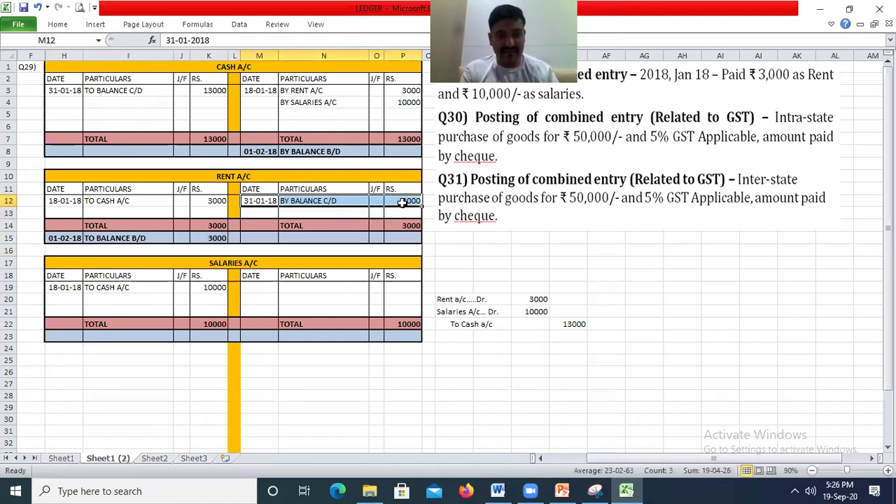
key(ctrl+c)
click(258, 287)
key(Return)
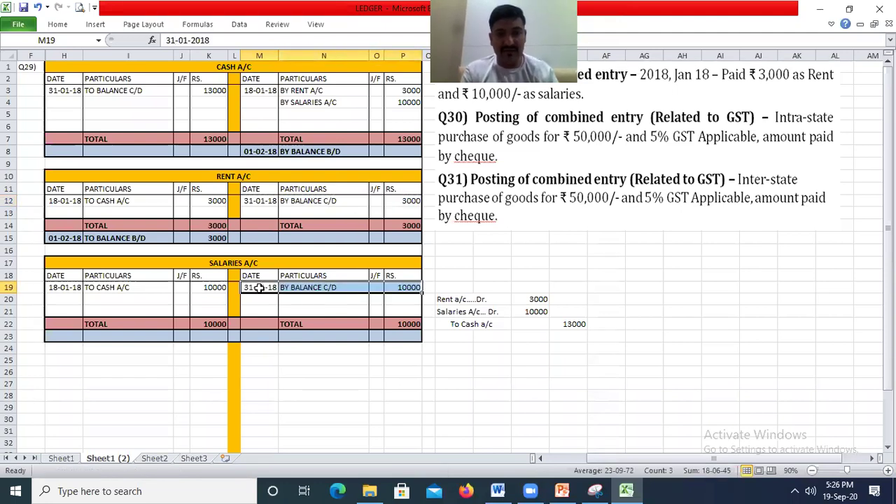
click(403, 288)
click(413, 324)
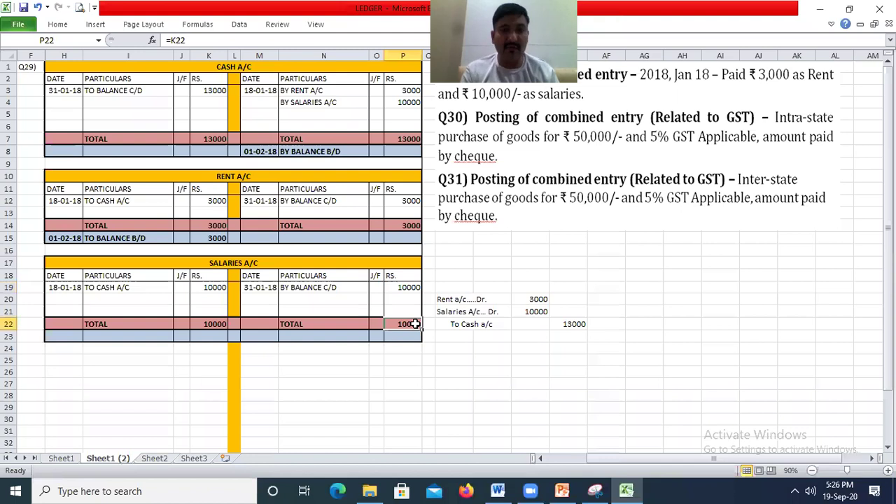
Enter the brought-down date 01/02/18 and particulars TO BALANCE B/D on the debit side of SALARIES A/C row 23
click(78, 335)
text(01)
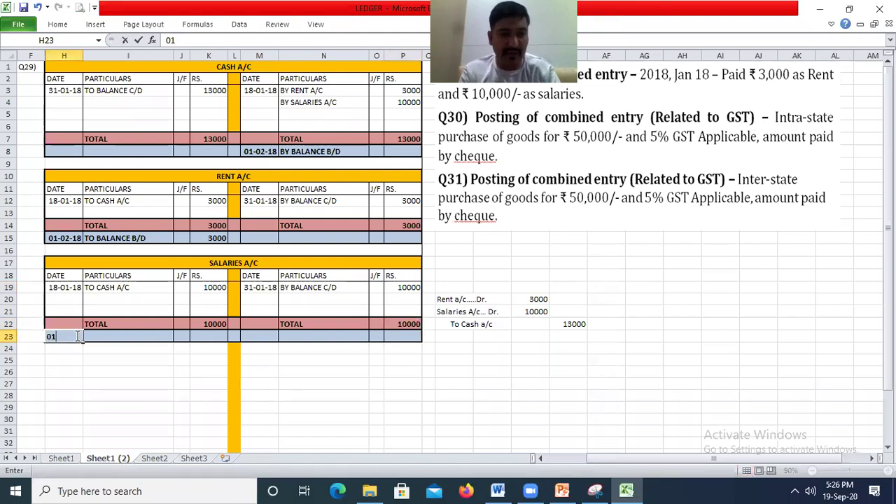
text(/02/18)
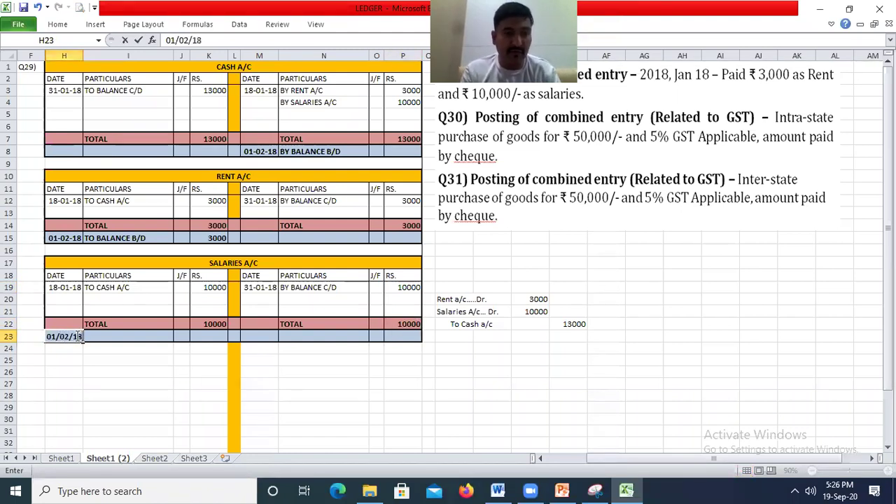
key(Return)
key(Return)
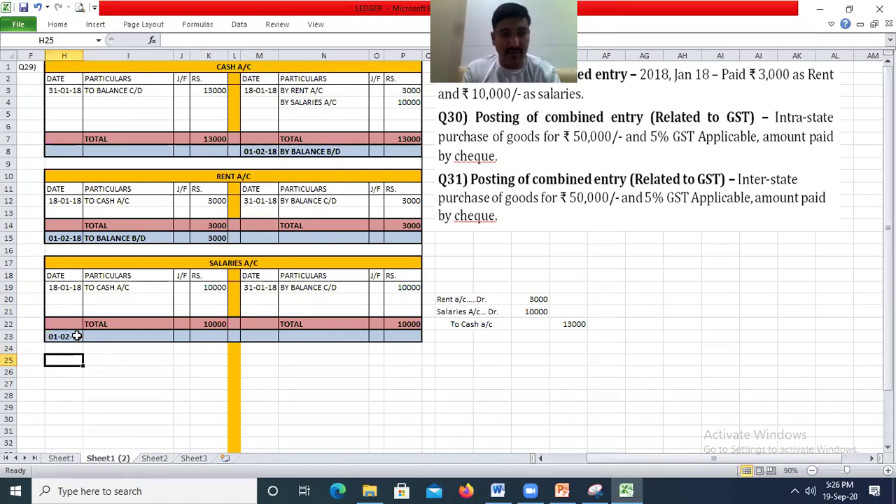
key(Up)
key(Up)
key(Right)
text(TO BALANCE B/D)
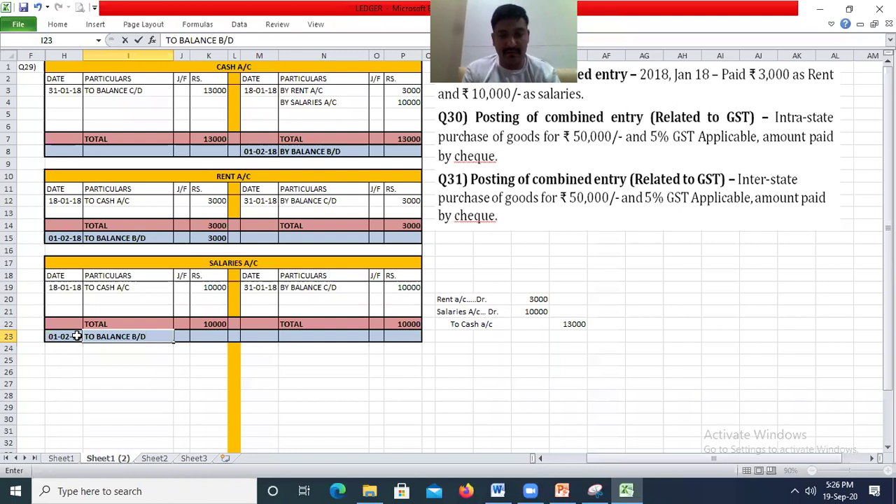
Link the SALARIES A/C brought-down amount in K23 to the BY BALANCE C/D amount in P19
key(Right)
key(Right)
text(=)
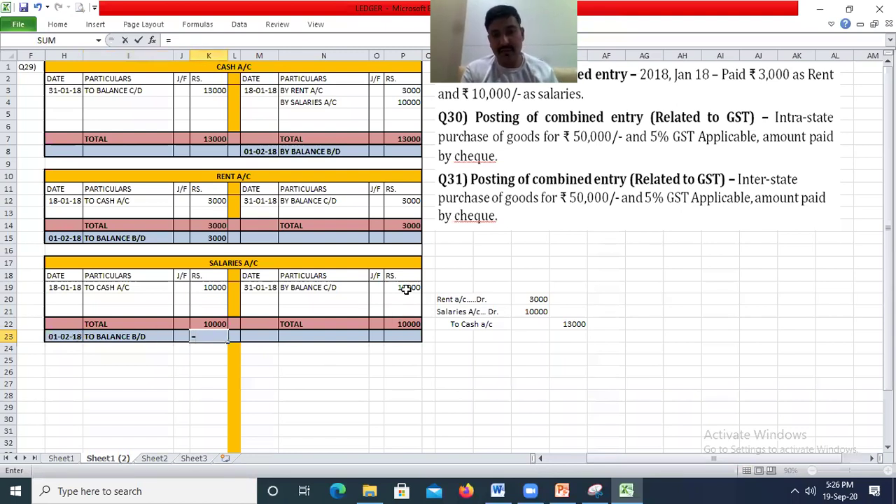
click(406, 290)
key(Return)
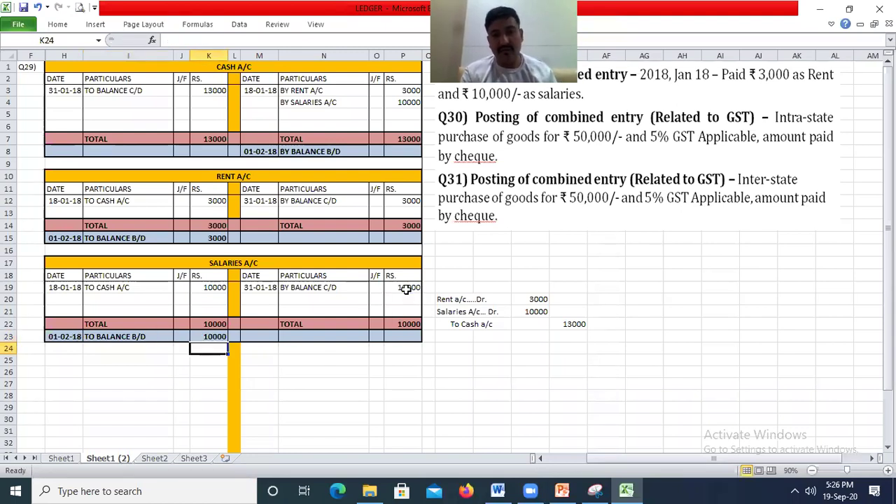
click(790, 490)
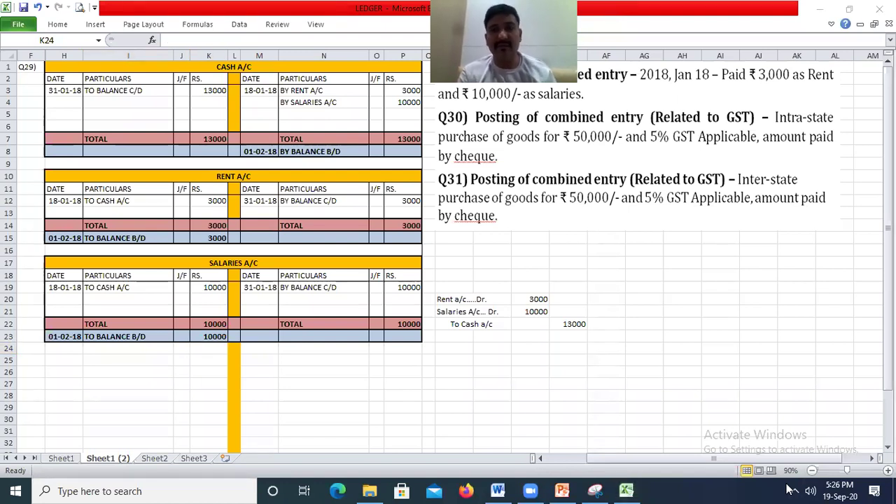
key(alt+Tab)
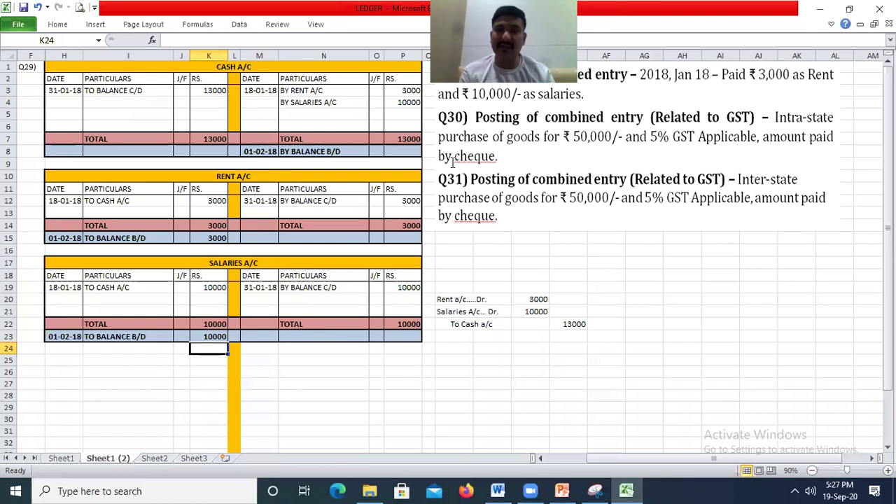
click(491, 42)
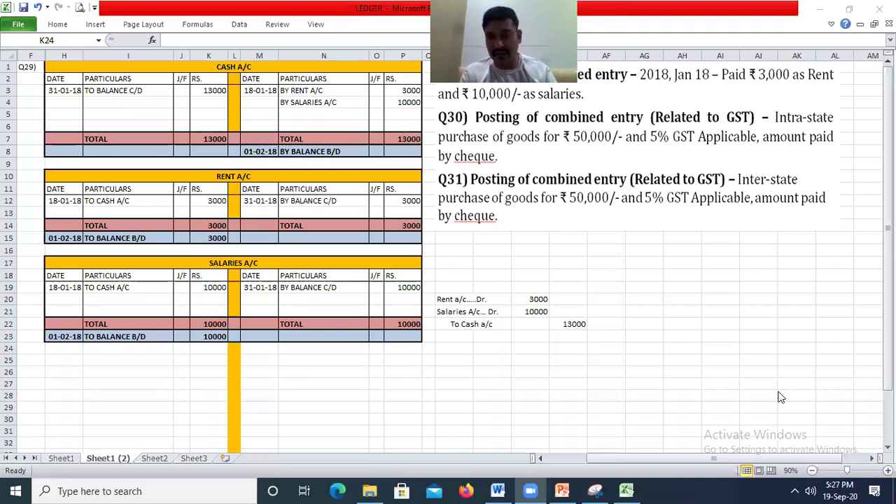
key(alt+Tab)
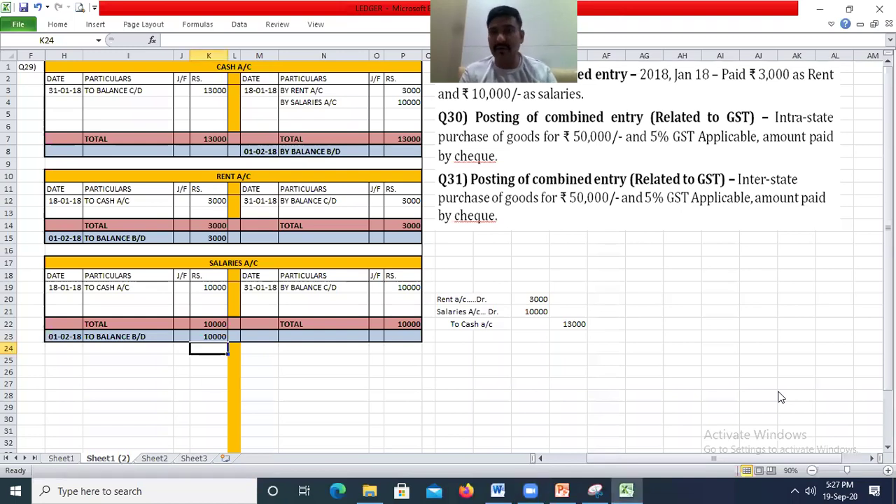
Duplicate the Sheet1 (2) worksheet, placing the copy directly after it
click(483, 313)
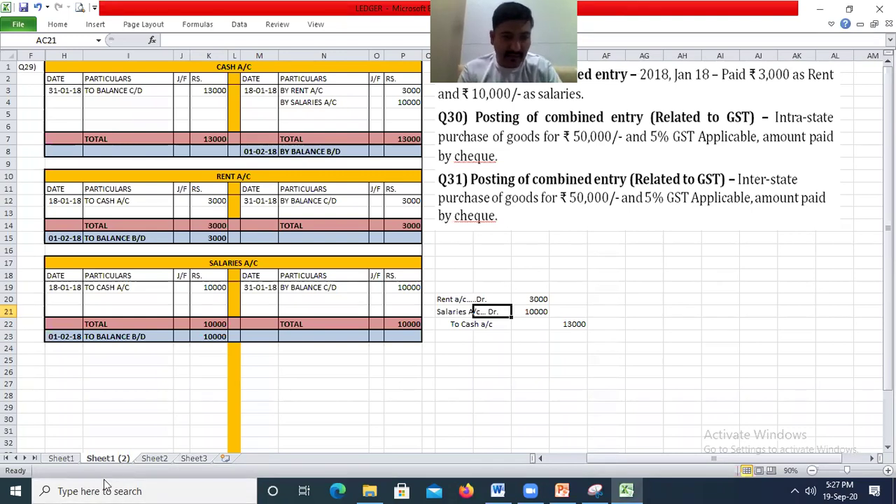
drag(143, 459, 145, 460)
right_click(150, 462)
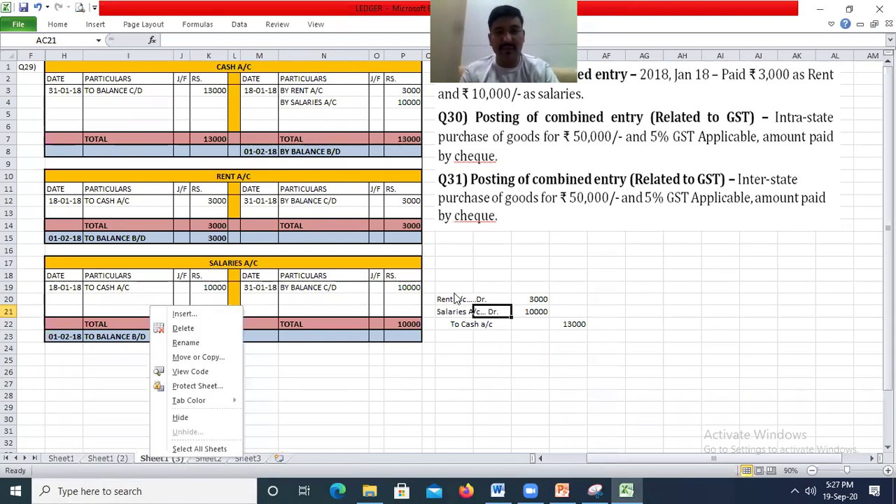
key(Escape)
Crop the Q29 text off the question picture so it starts at Q30, and move the picture slightly up
click(517, 161)
right_click(516, 161)
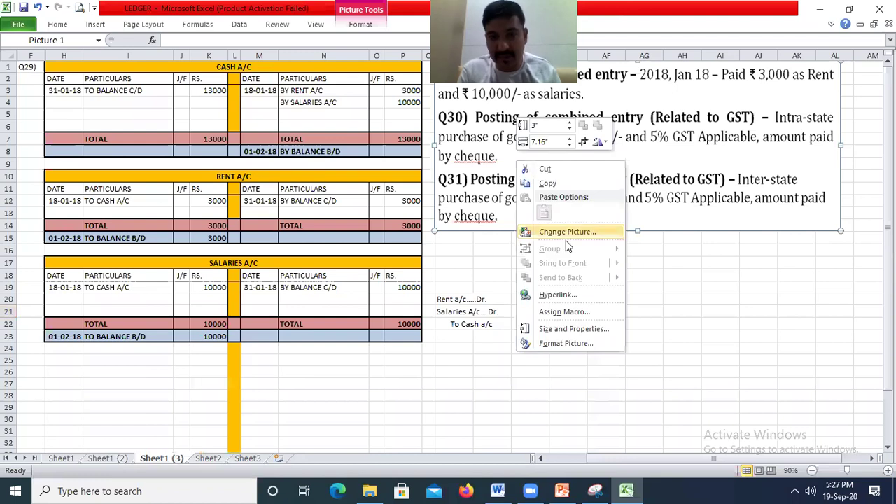
key(Escape)
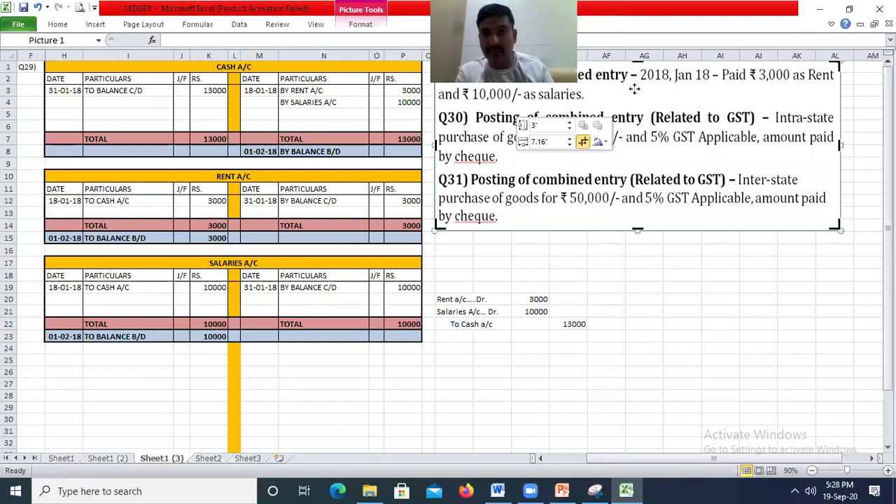
drag(639, 62, 642, 107)
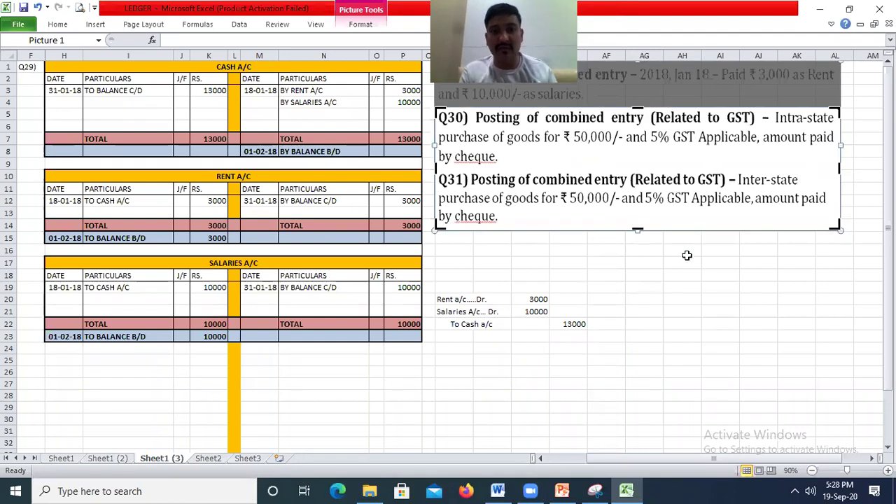
click(687, 256)
click(306, 150)
click(578, 131)
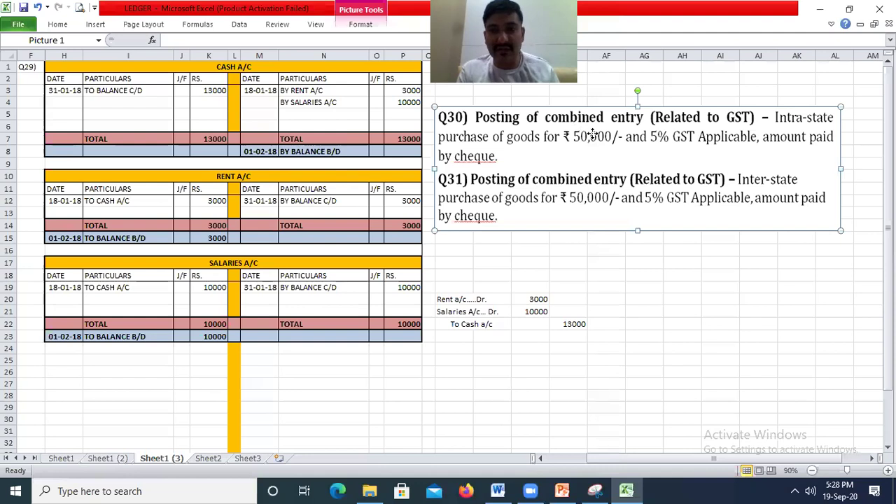
drag(592, 133, 591, 102)
Move the old rent and salaries journal entry from AB20:AE22 up to AB13, just below the question picture
drag(478, 297, 576, 324)
key(ctrl+c)
key(Up)
key(Up)
key(Up)
key(Up)
key(Up)
key(Up)
key(Up)
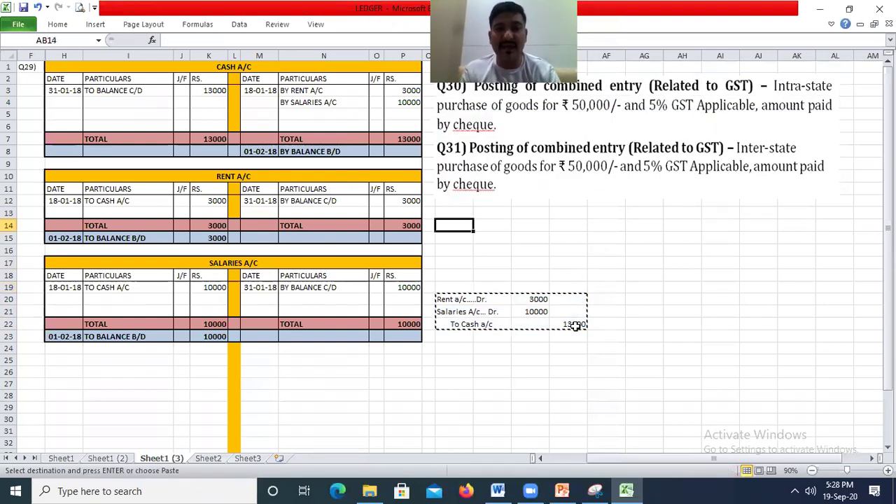
key(ctrl+v)
Clear the moved rent and salaries journal entry from AB13:AE15
key(Down)
key(Down)
key(Up)
key(Up)
key(shift+Down)
key(shift+Down)
key(shift+Right)
key(shift+Right)
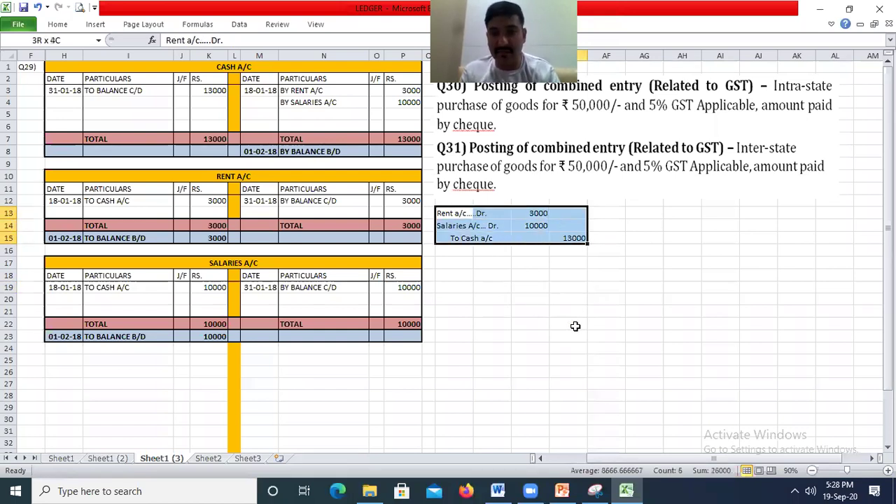
key(Delete)
key(Up)
key(Down)
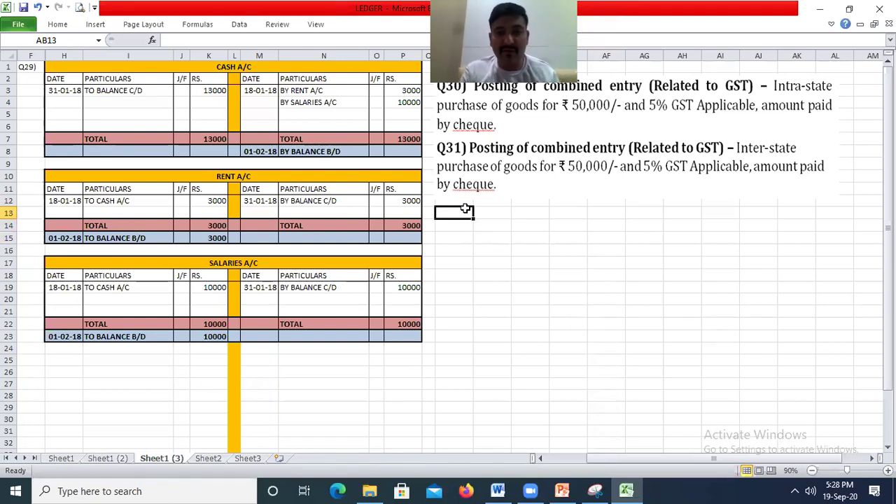
Enter the debit line PURCHASES A/C......DR. in AB13 with the amount 50000 in AE13
text(PURCHASES A/C.)
text(....DR.)
key(Return)
key(Up)
key(Right)
key(Right)
key(Right)
text(50000)
key(Return)
Enter INPUT CGST A/C.... DR. (2.5%) in AB14 as the second debit line of the Q30 journal entry
key(Left)
key(Left)
key(Left)
text(IN)
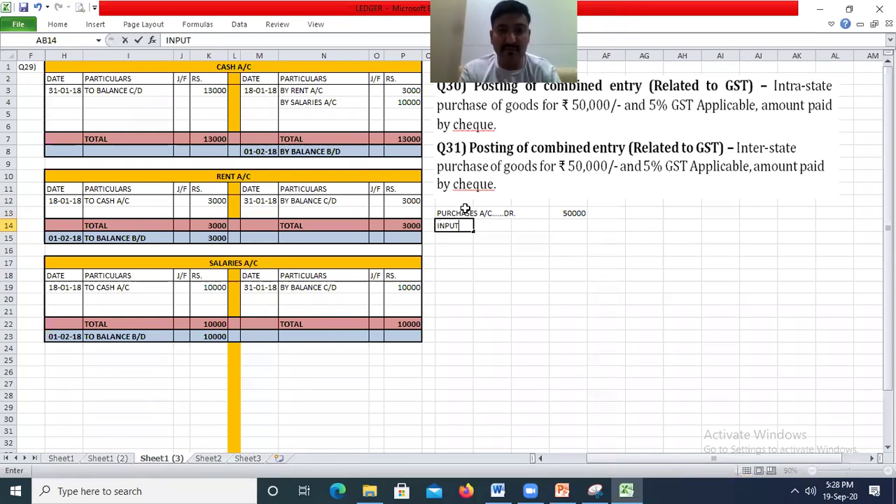
text(PUT CGST A.C)
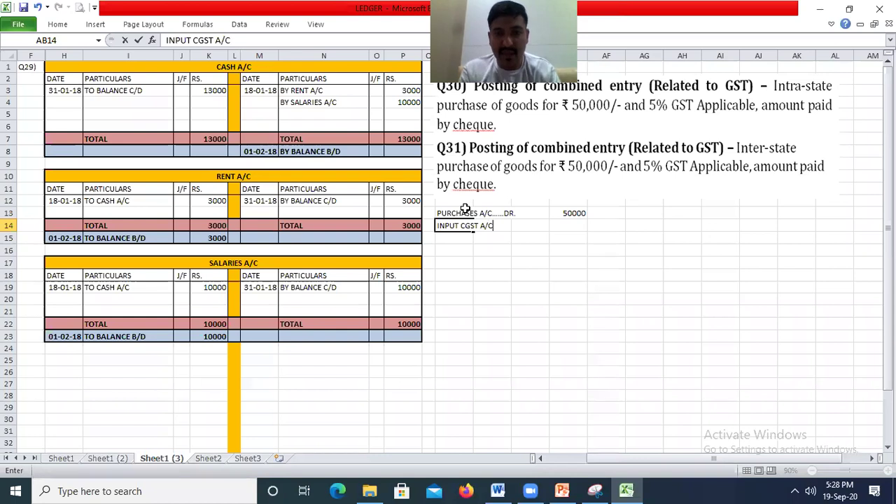
text(.... DR. (2.5%))
key(Return)
Enter INPUT SGST A/C.... DR. (2.5%) in AB15, reusing the CGST line's text with the tax name changed
text(INPUT CGST A/C.... DR. (2.5%))
key(Up)
key(ctrl+c)
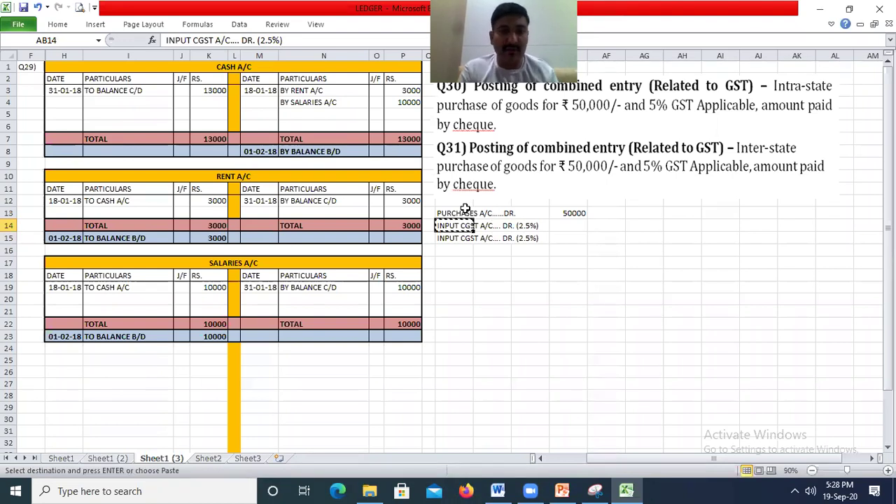
key(Down)
click(194, 40)
key(Delete)
text(S)
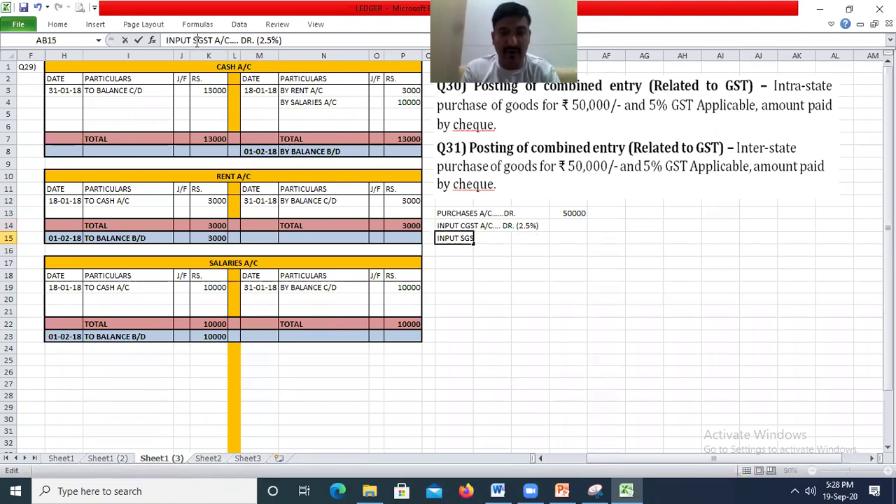
key(Return)
Calculate the input CGST amount in AE14 as =AE13*2.5% and enter 1250 for input SGST in AE15
key(Up)
key(Up)
key(Right)
key(Right)
key(Right)
text(=)
key(Up)
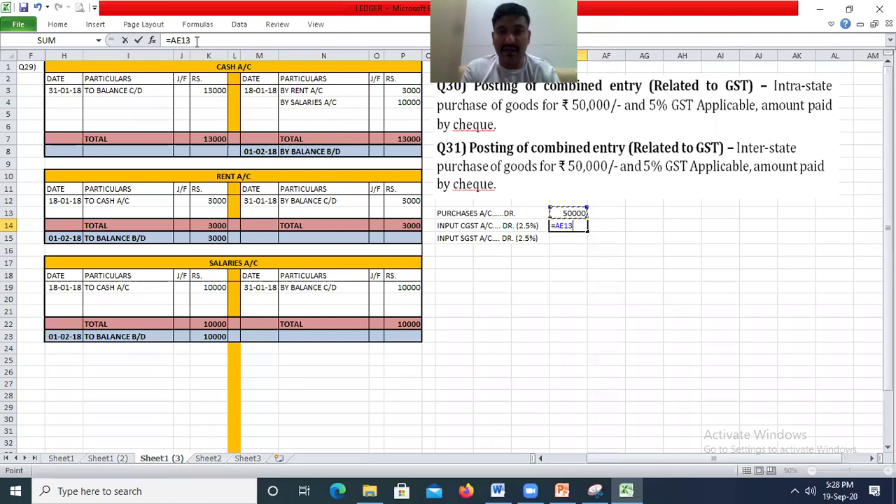
text(*2.5%)
key(Return)
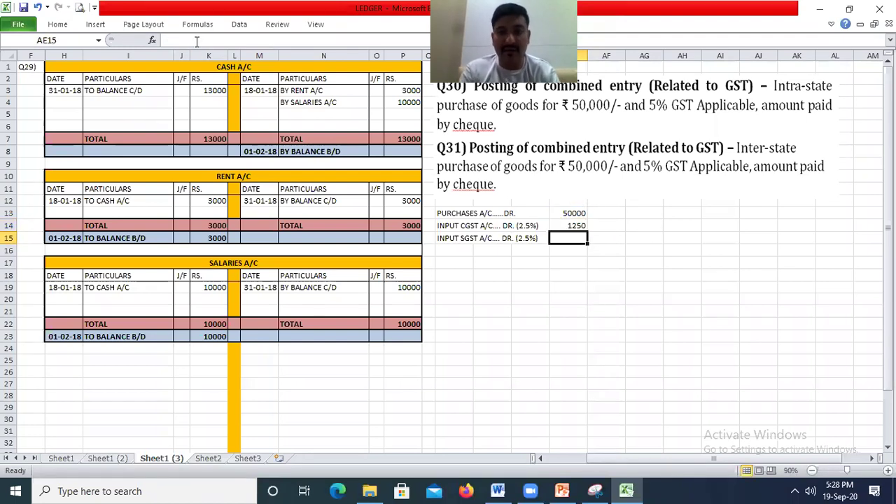
text(1250)
key(Return)
Enter the credit line TO BANK A/C, indented one column, in AC16
key(Left)
key(Left)
key(Left)
key(Right)
text(TO BANK A.C)
key(Return)
text(\)
key(Up)
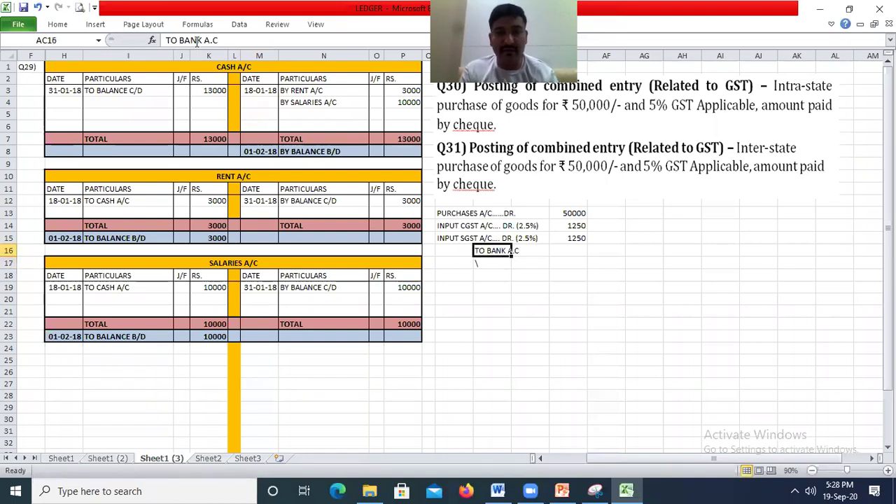
click(215, 40)
key(BackSpace)
key(BackSpace)
text(/C)
key(Return)
key(Up)
key(Right)
key(Right)
key(Right)
key(Right)
key(Left)
key(Right)
text(=SUM)
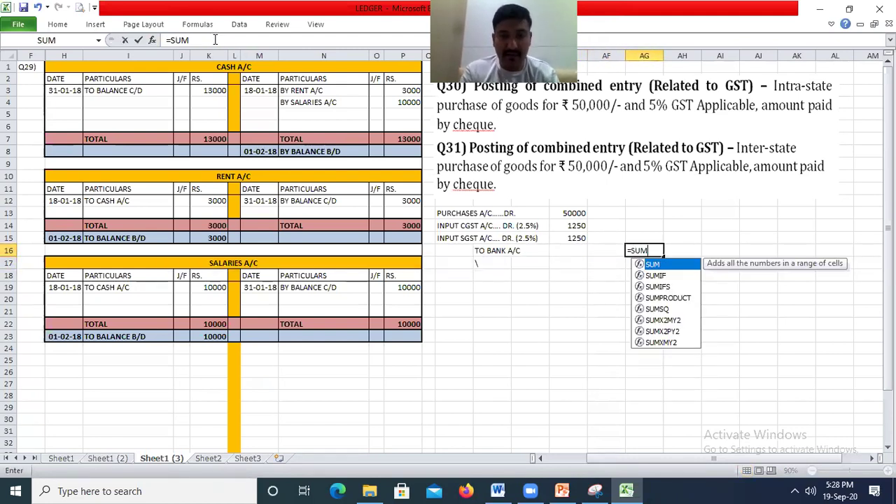
key(Left)
key(Right)
key(Delete)
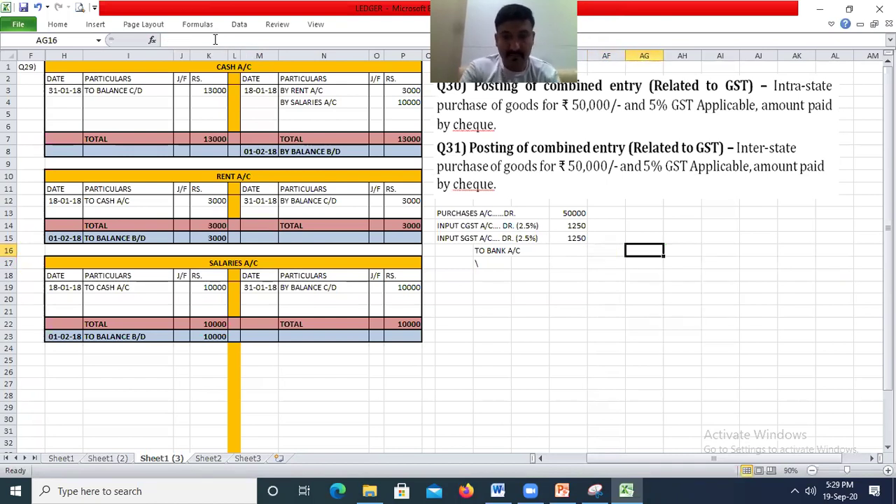
Total the three debit amounts AE13:AE15 with a SUM formula in AG16 as the bank credit amount
text(=SUM()
key(Left)
key(Left)
key(Up)
key(shift+Up)
key(shift+Up)
key(Return)
Clear the stray backslash from AC17 below the TO BANK A/C line
key(Left)
key(Left)
key(Left)
key(Left)
key(Delete)
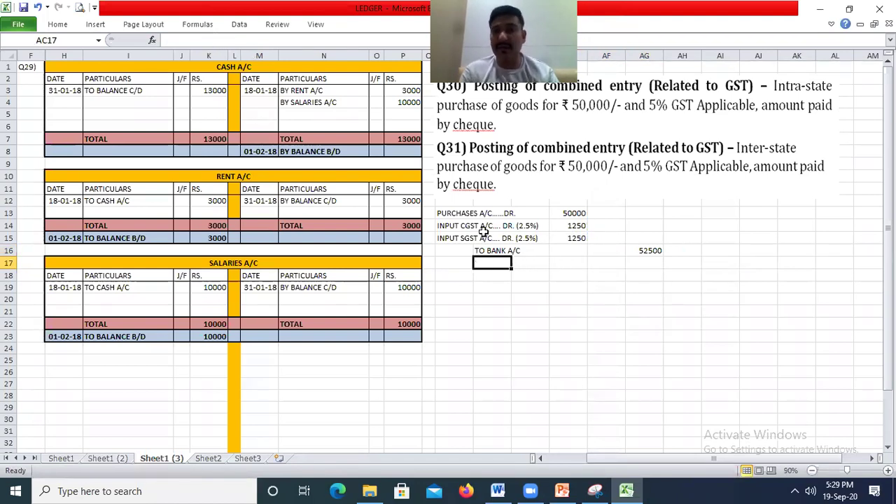
Narrow the question picture and reduce its height slightly
click(515, 151)
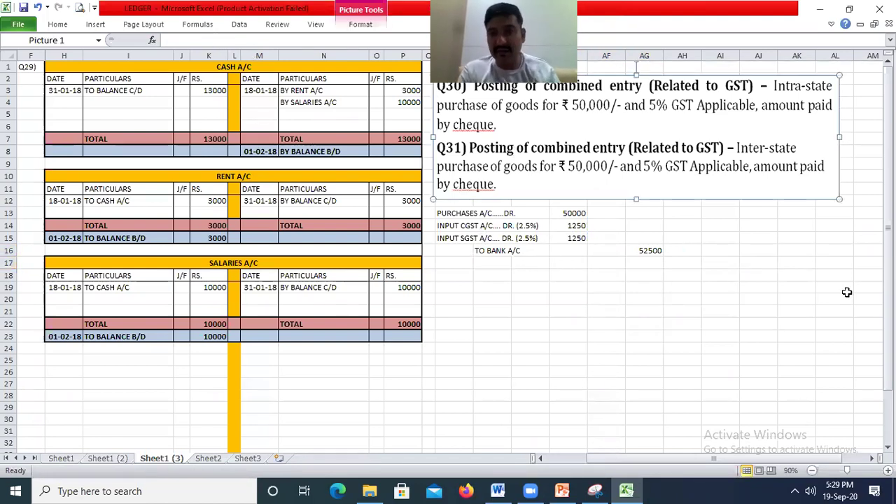
drag(840, 138, 790, 138)
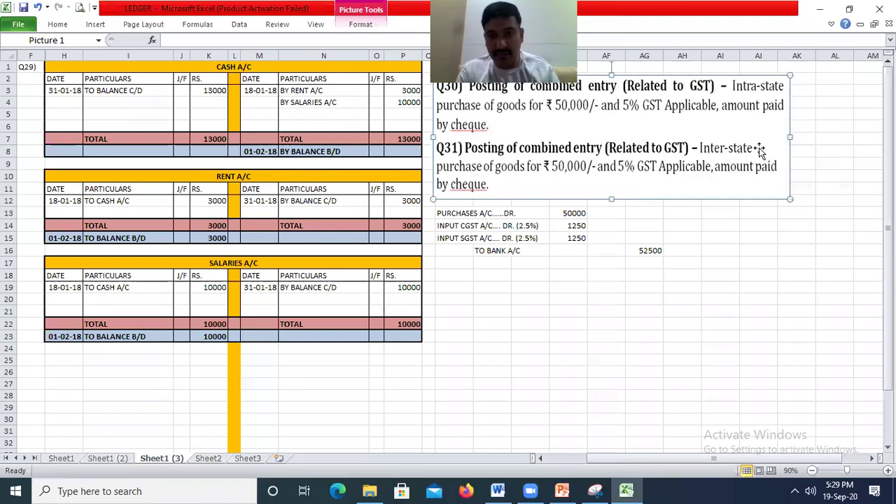
drag(610, 199, 611, 182)
Replace the CASH A/C heading in row 1 with PURCHASES A/C
click(888, 471)
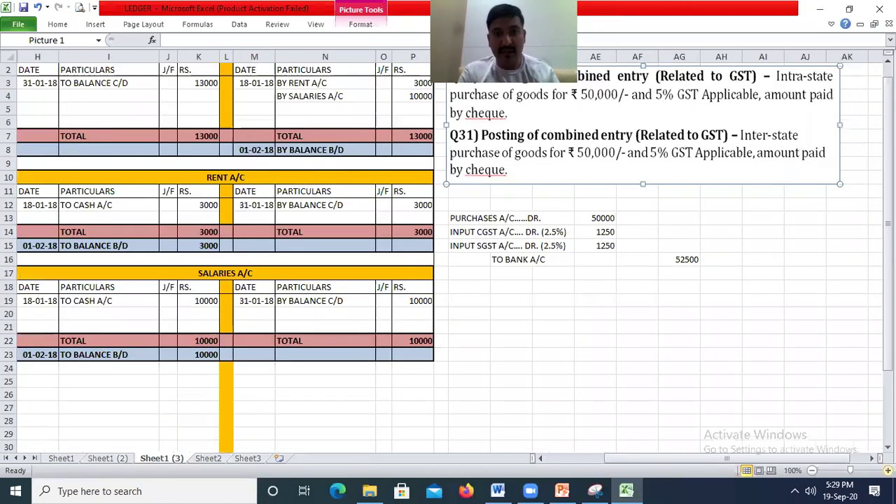
click(657, 272)
key(ctrl+Left)
key(Left)
key(Up)
key(Up)
key(Up)
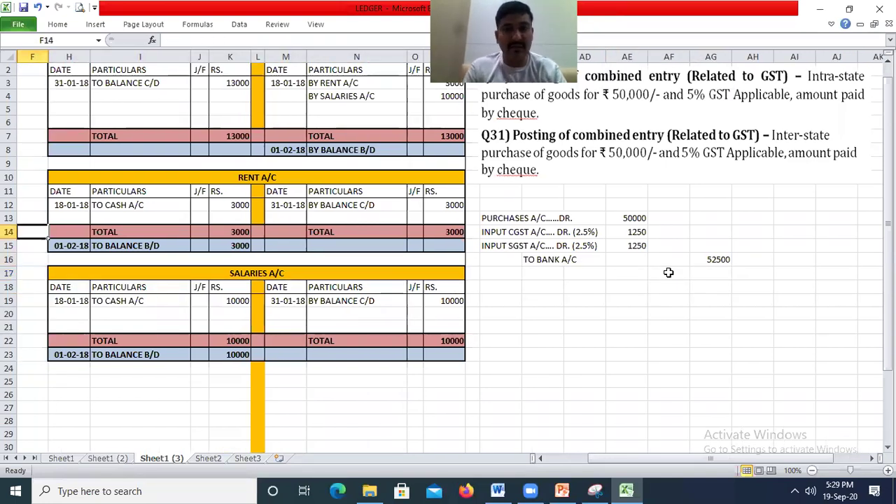
key(ctrl+Up)
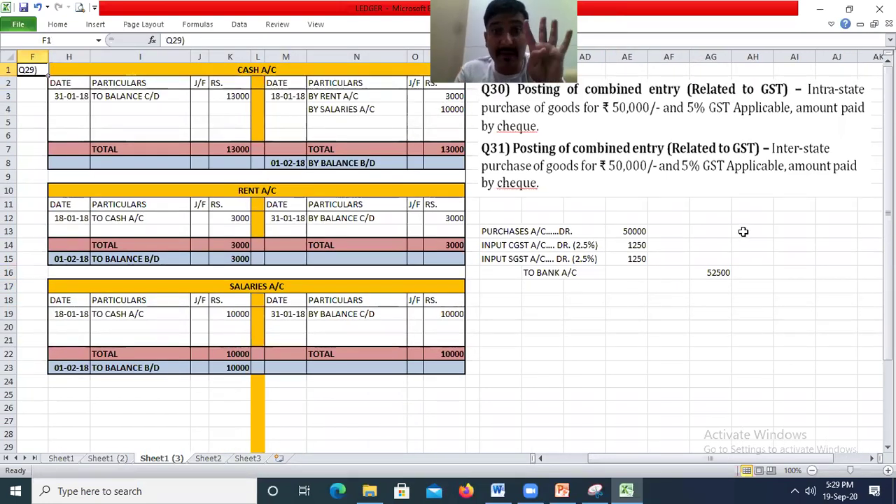
click(235, 78)
click(235, 72)
text(PURCHASES A/C)
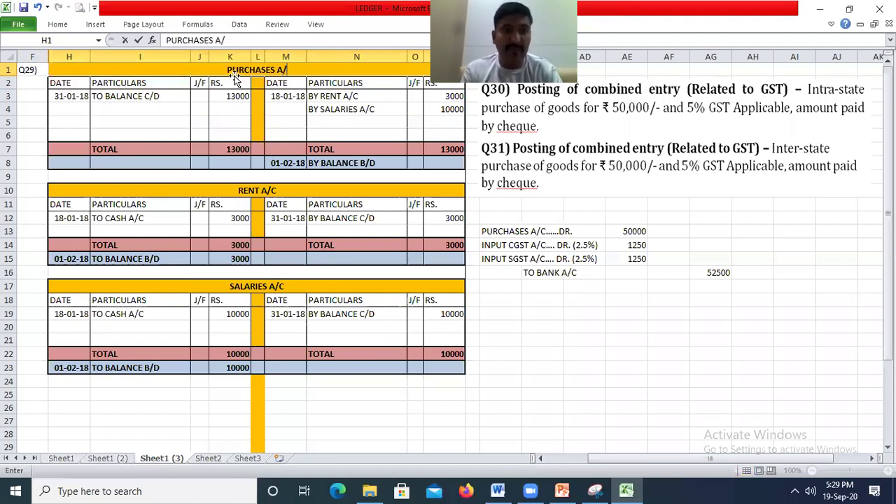
click(232, 83)
Replace the RENT A/C heading in row 10 with INPUT SGST A/C (2.5%)
click(240, 190)
text(I)
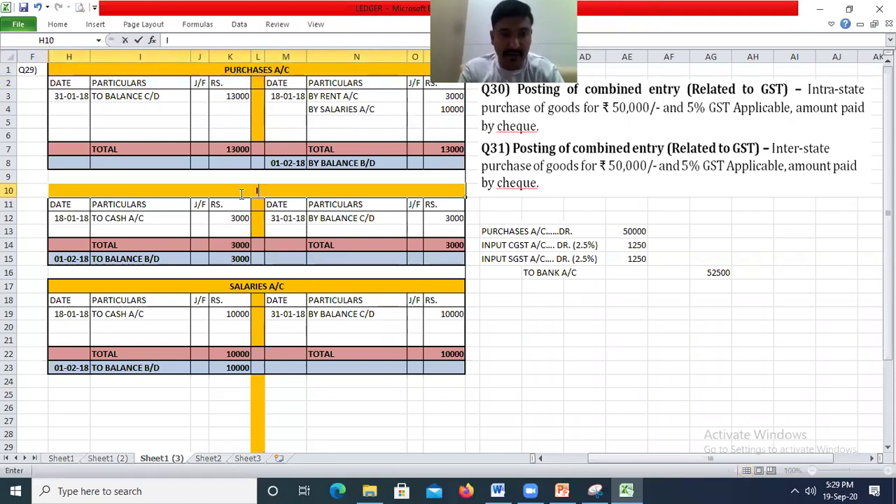
text(NPUT SGST A/C)
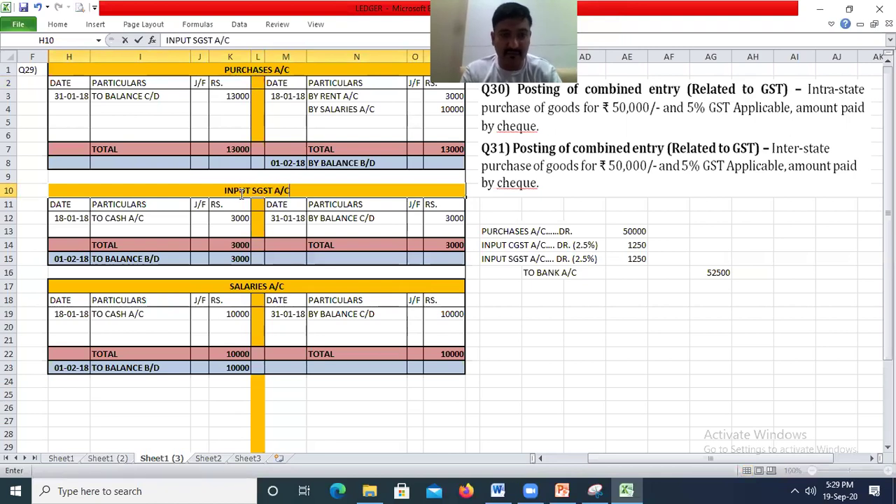
text( (2.5%)
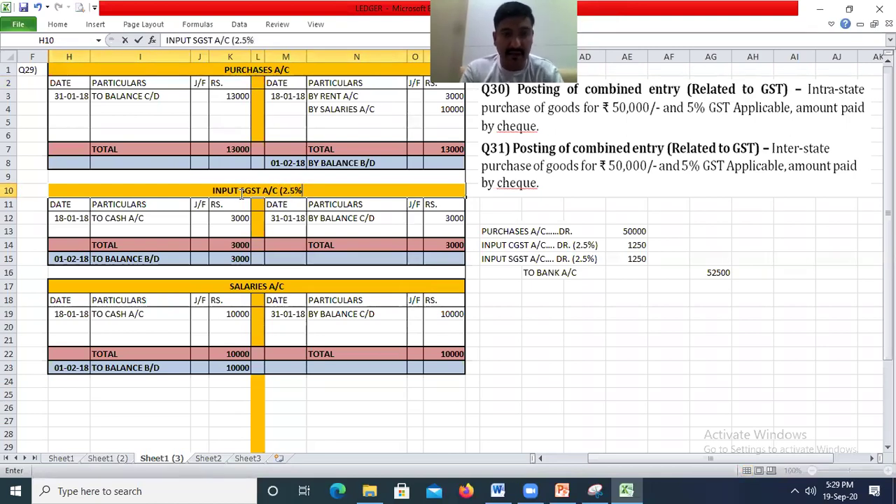
text())
key(Return)
Replace the SALARIES A/C heading in row 17 with INPUT CGST A/C (2.5%)
key(Down)
key(Down)
key(Down)
key(Down)
key(Down)
key(Down)
text(INP)
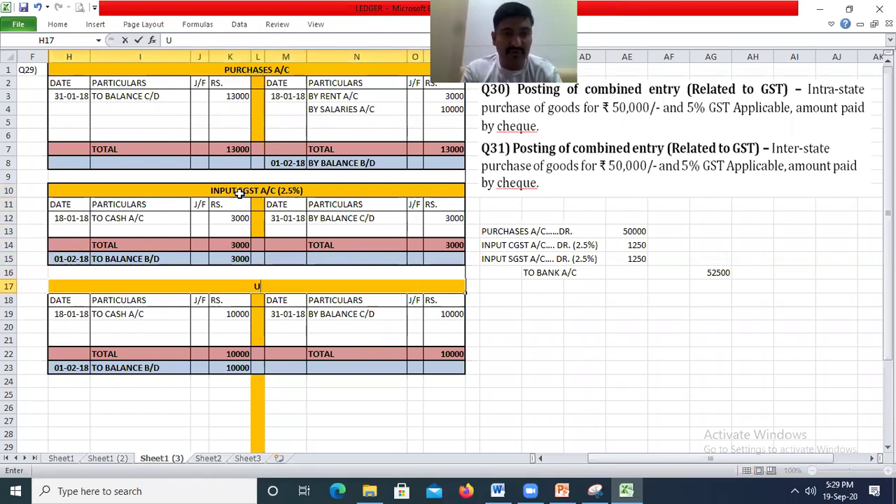
text(UT CGST A.C)
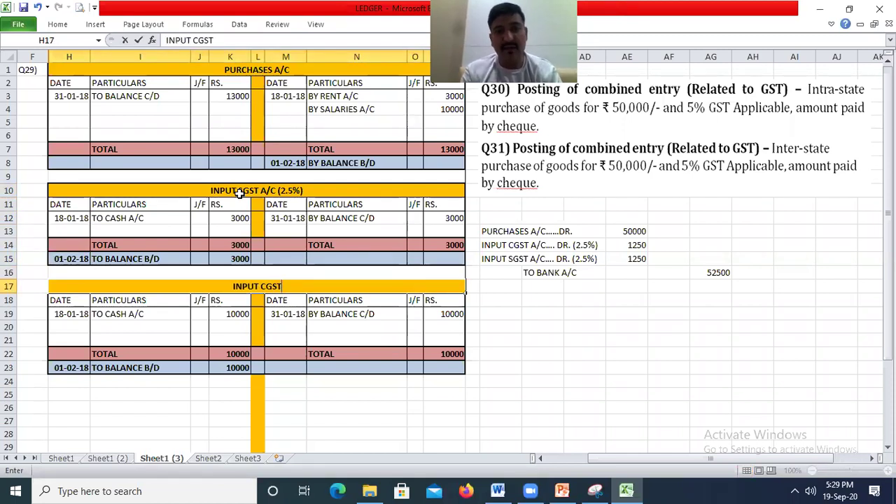
key(BackSpace)
key(BackSpace)
text(/C)
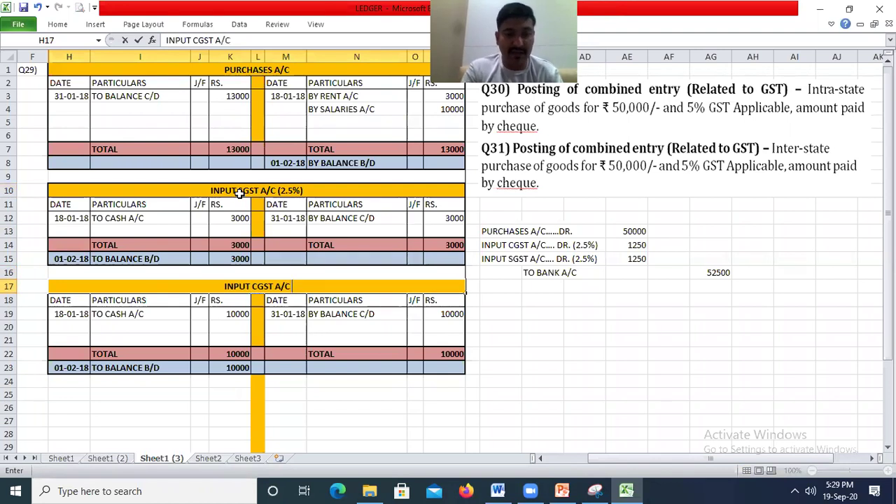
text( (2.5%))
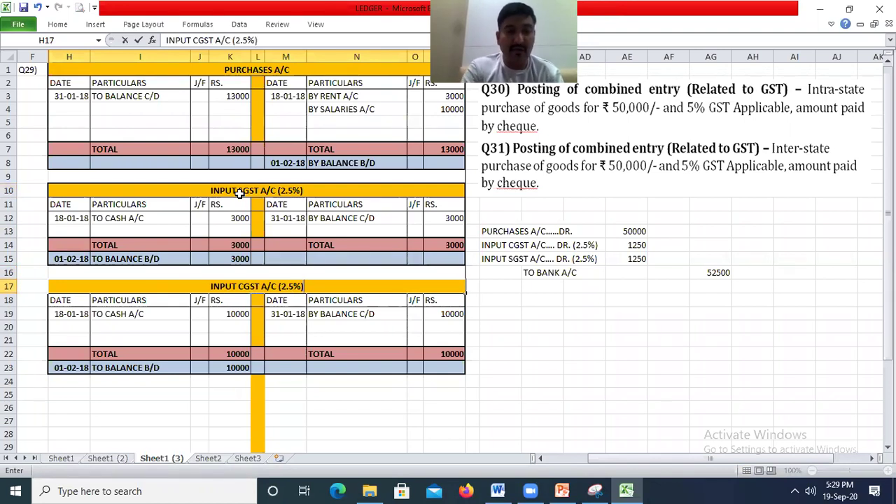
key(Return)
key(Return)
key(Return)
key(Return)
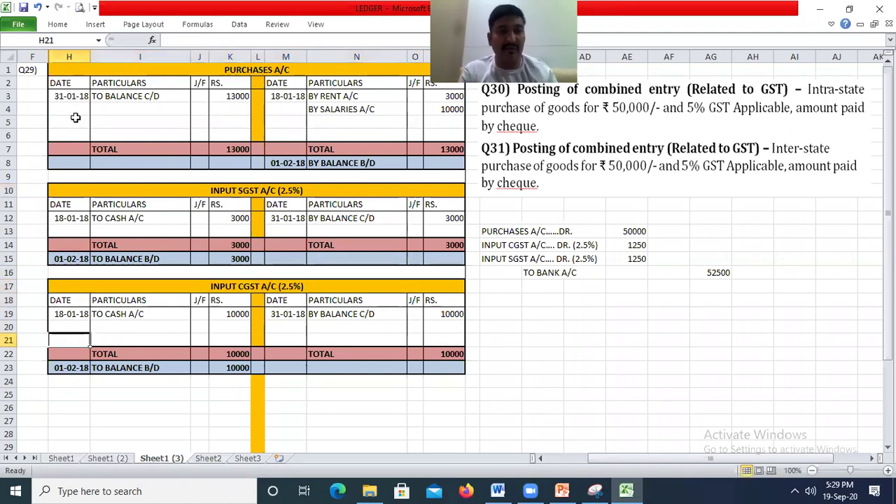
Delete sheet row 4 and clear the old entries in rows 3 to 5 of the PURCHASES A/C table
right_click(9, 110)
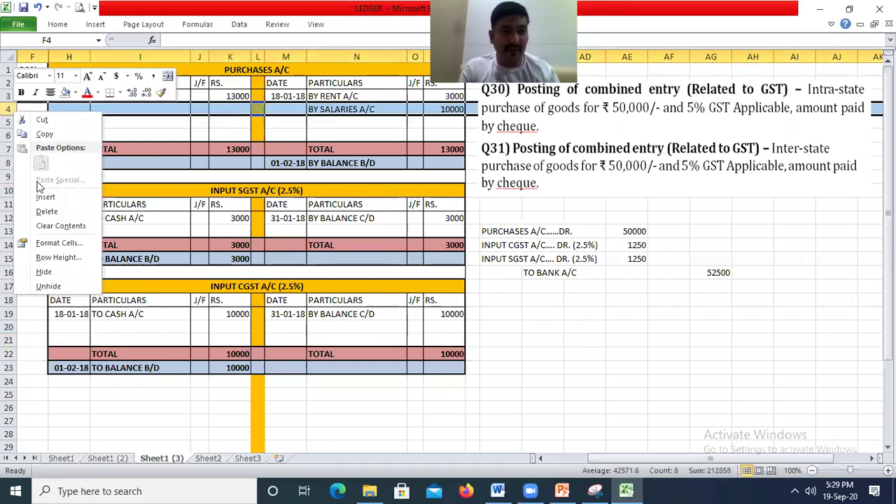
click(46, 211)
drag(133, 96, 133, 105)
drag(69, 96, 459, 127)
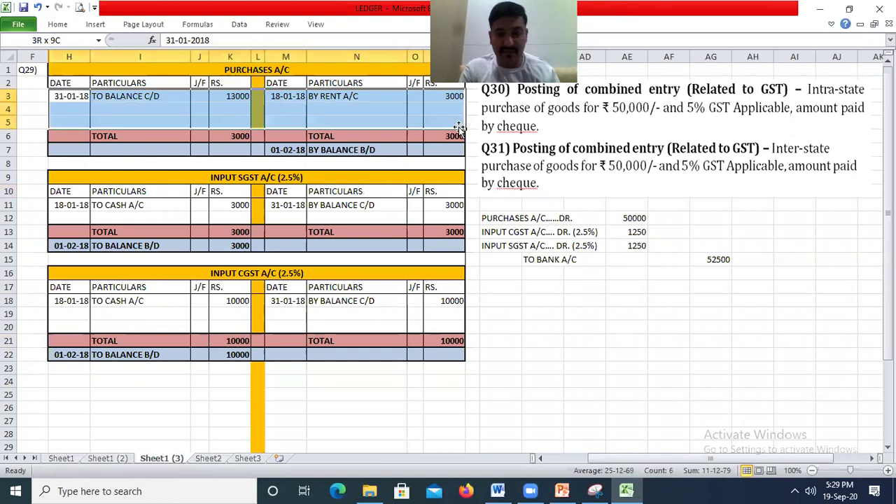
key(Delete)
Clear the old entries, including the date, from rows 11 and 12 of the INPUT SGST A/C table
drag(98, 207, 449, 210)
key(Delete)
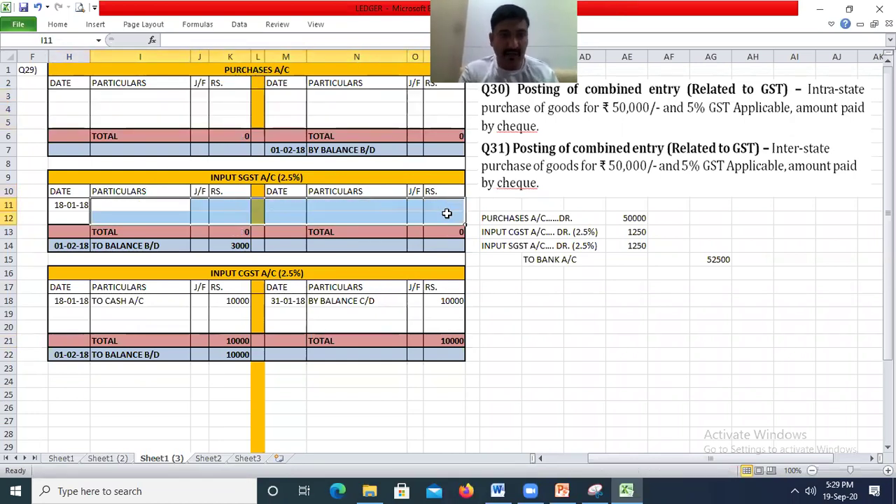
click(53, 210)
key(Delete)
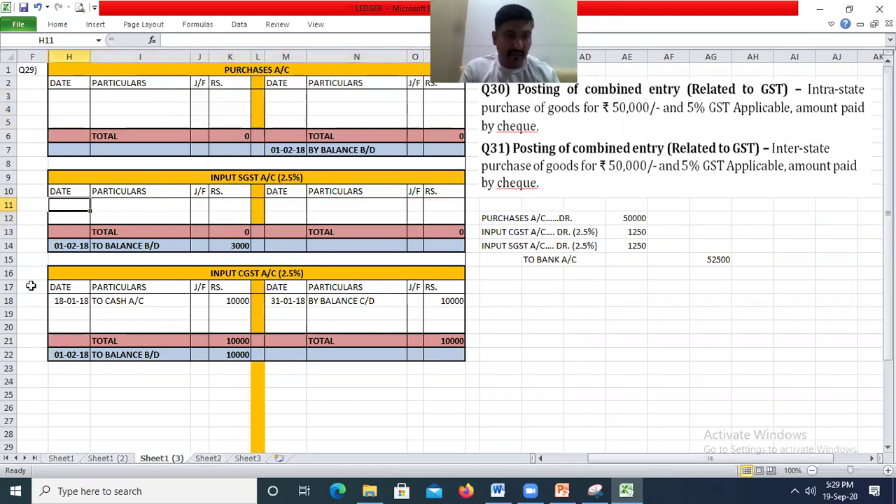
Clear the INPUT CGST A/C entries in rows 18 to 20 and the brought-down balance lines in rows 22 and 7
drag(60, 297, 432, 326)
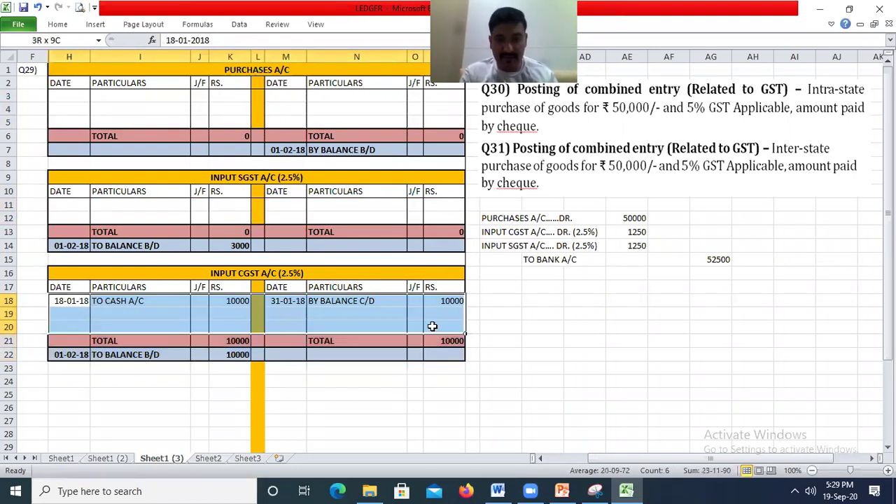
key(Delete)
drag(72, 355, 452, 357)
key(Delete)
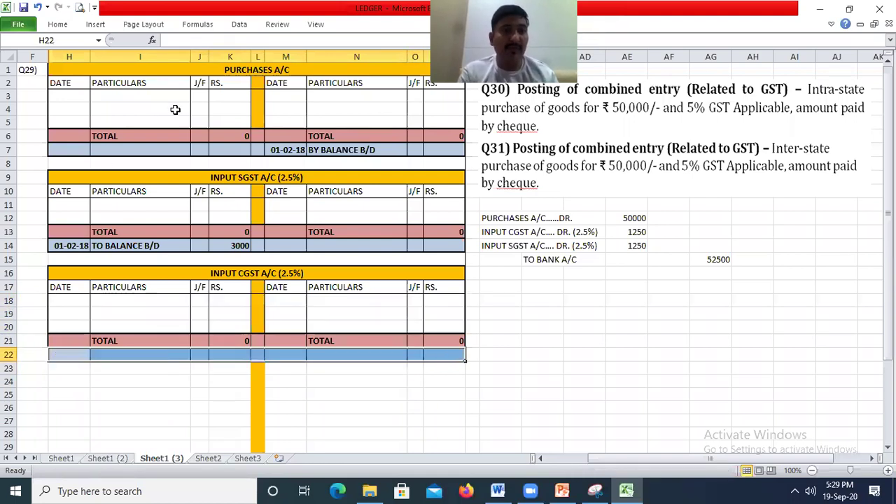
drag(291, 145, 439, 152)
key(Delete)
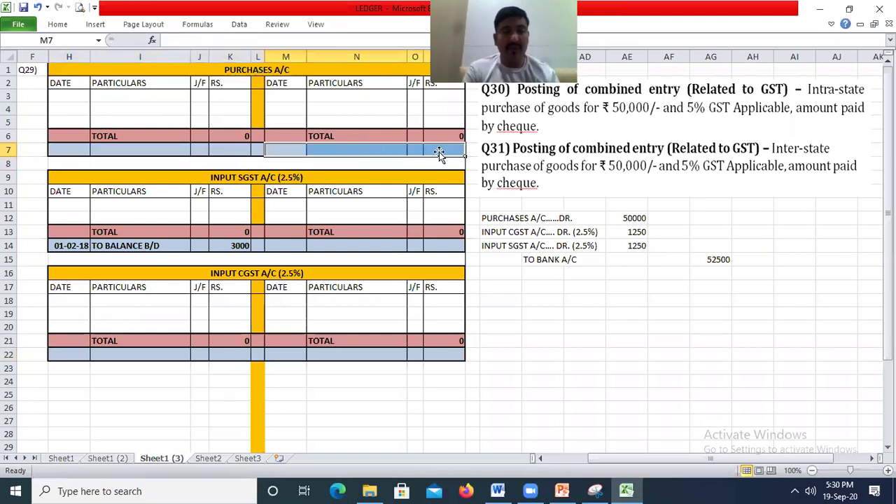
Copy the empty INPUT CGST A/C table to H24 and title the copy BANK A/C
drag(224, 272, 242, 350)
key(ctrl+c)
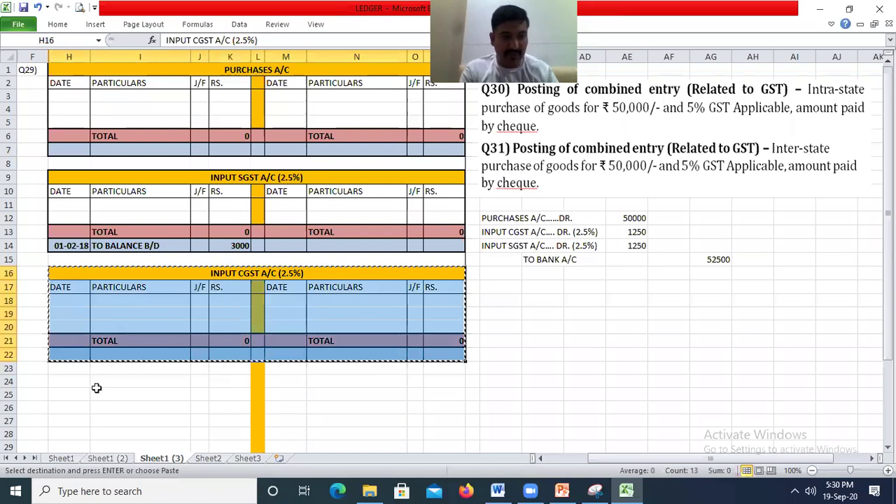
click(64, 380)
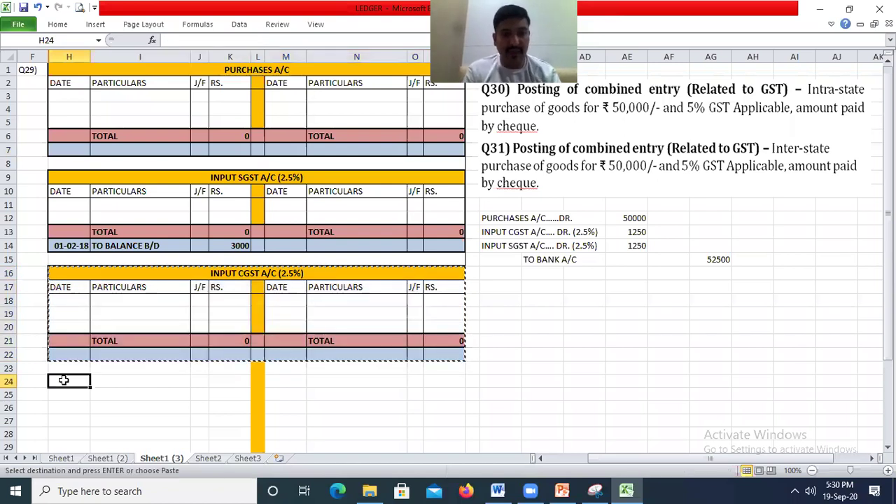
key(ctrl+v)
text(BANK A/C)
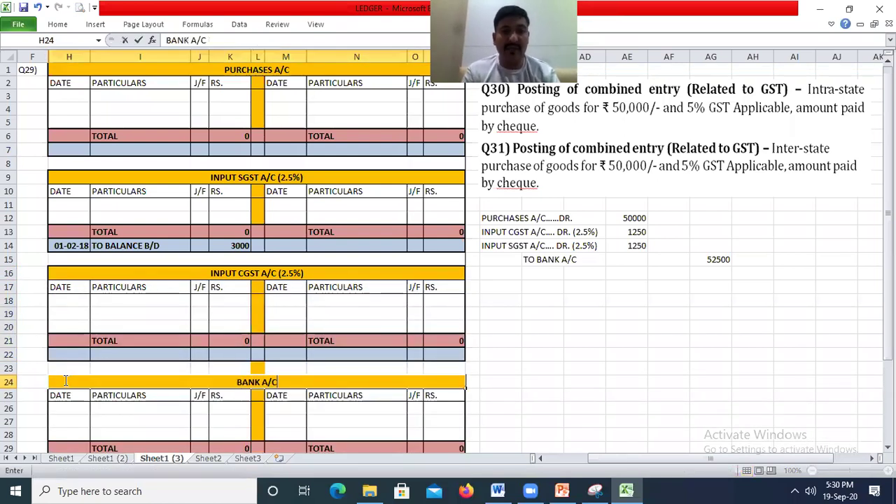
key(Return)
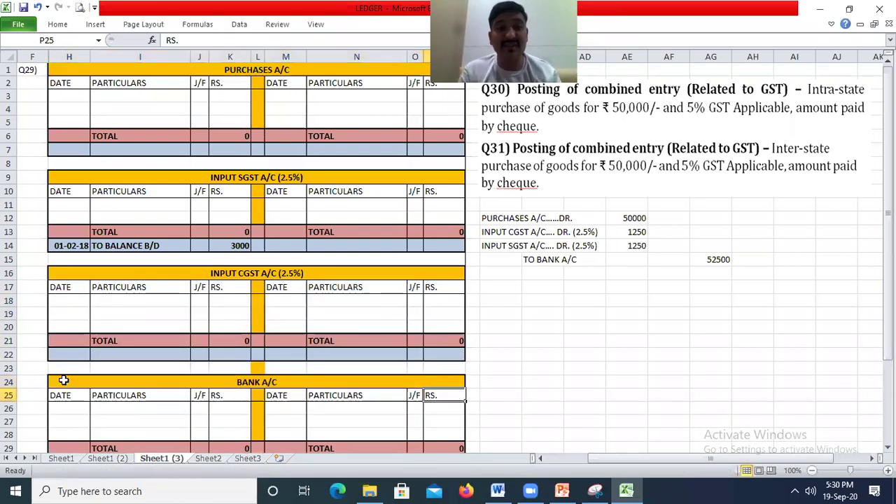
Narrow divider column L between the debit and credit sides of the ledger tables
click(258, 56)
right_click(258, 56)
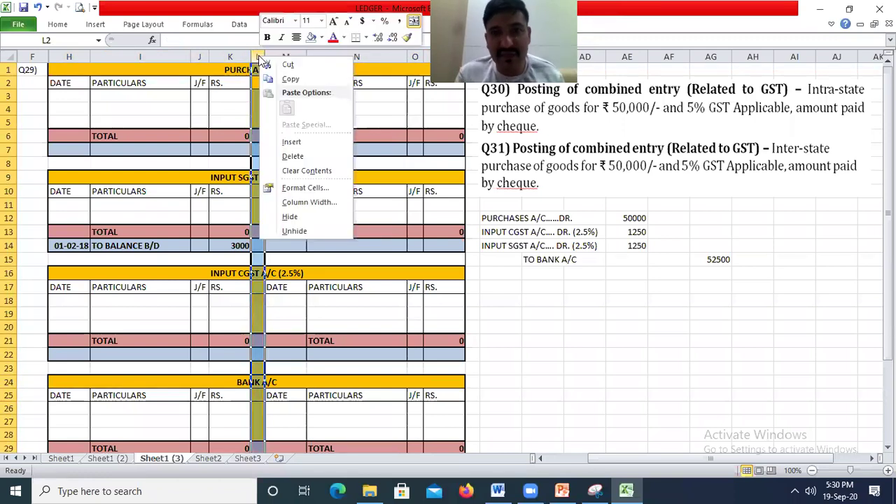
click(264, 56)
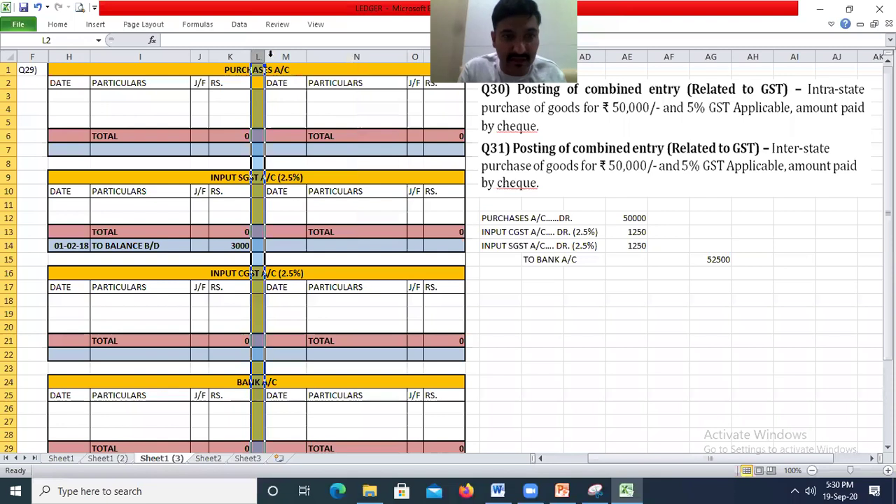
drag(265, 56, 259, 56)
click(604, 276)
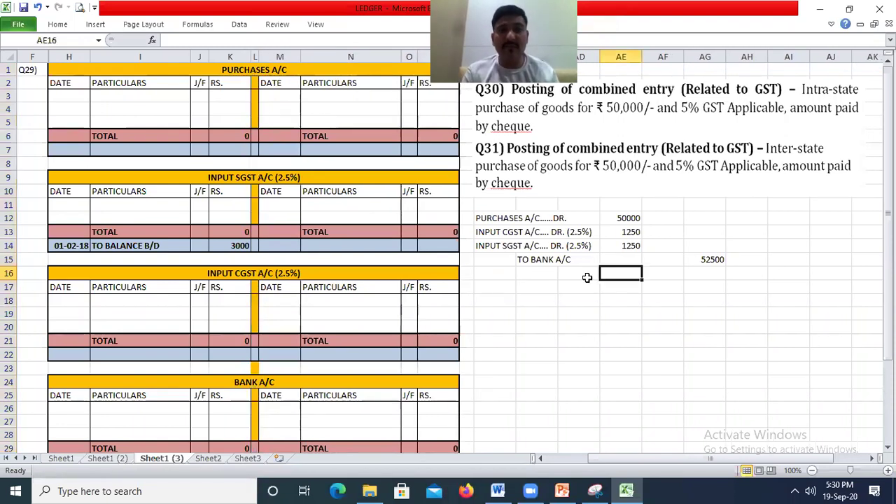
Fill divider column L with black
click(255, 56)
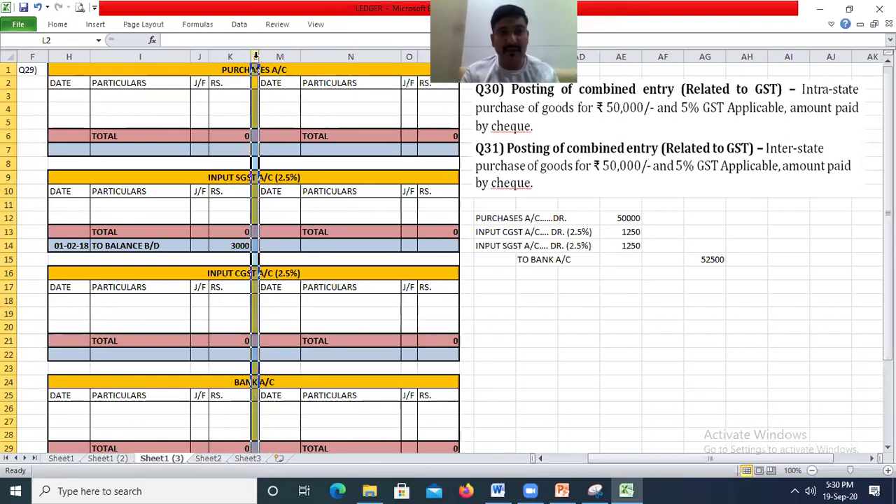
click(58, 24)
click(208, 66)
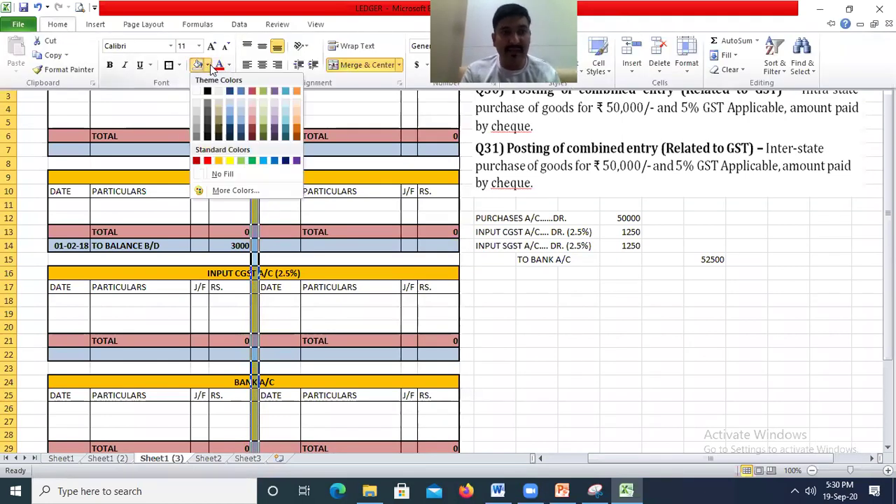
click(209, 95)
click(579, 300)
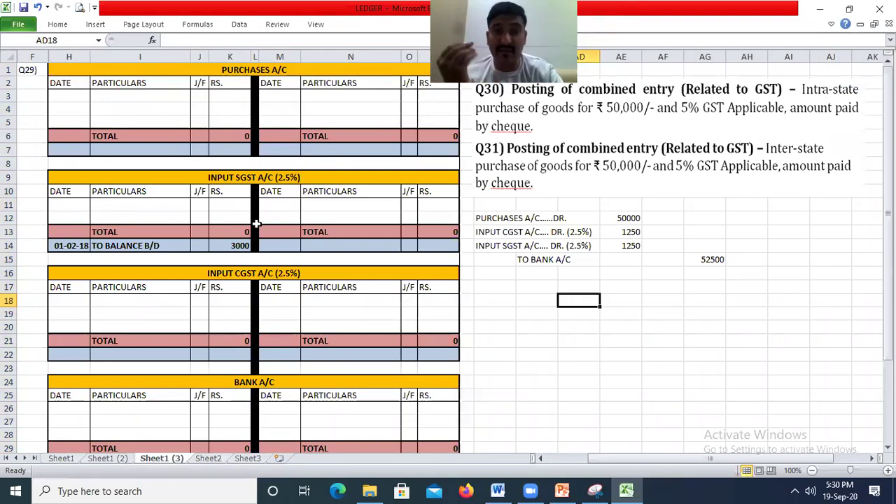
Clear the TO BALANCE B/D line in row 14 of the INPUT SGST A/C table
click(316, 178)
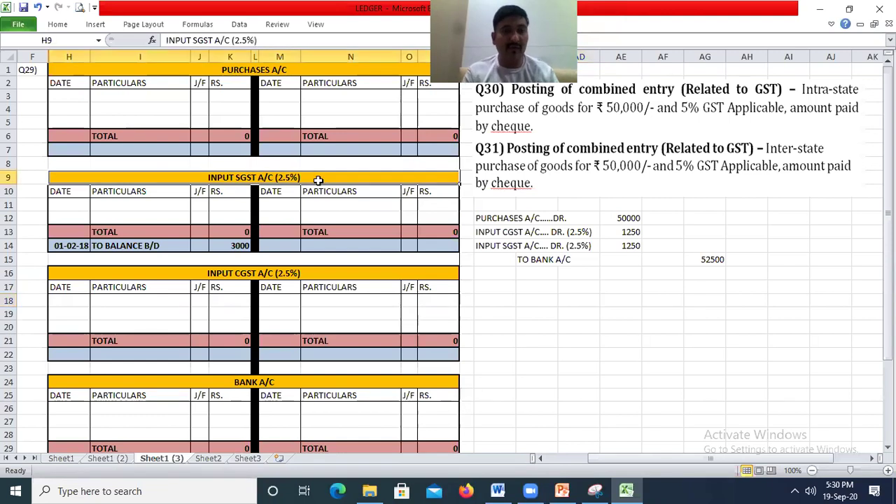
drag(70, 251, 219, 244)
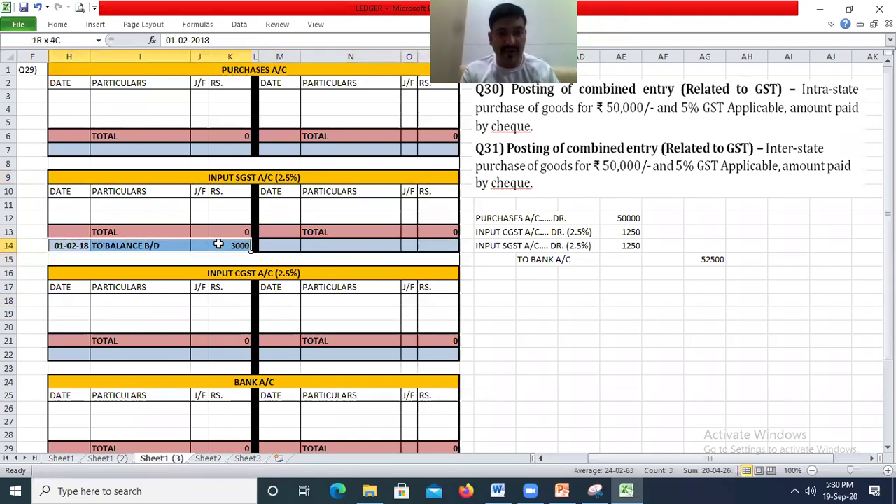
key(Delete)
click(652, 355)
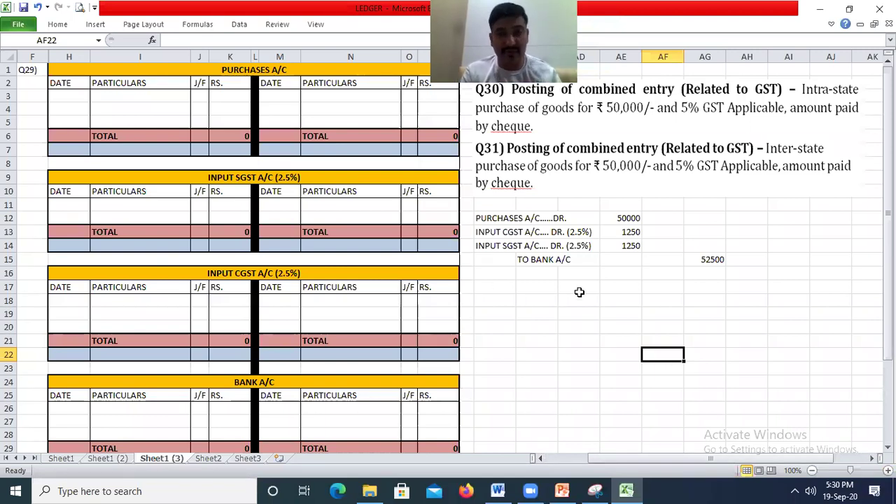
Add DR. before and CR. after PURCHASES A/C in the row 1 heading, spacing them toward the table's two sides
click(88, 82)
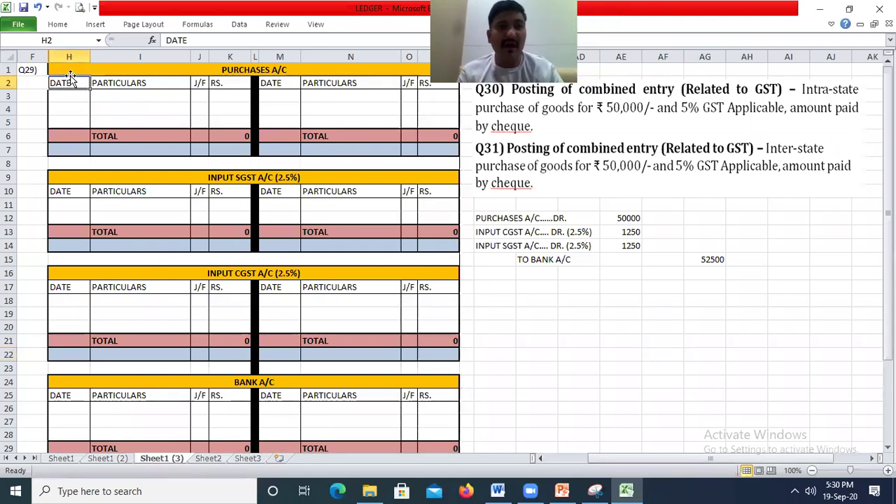
double_click(70, 70)
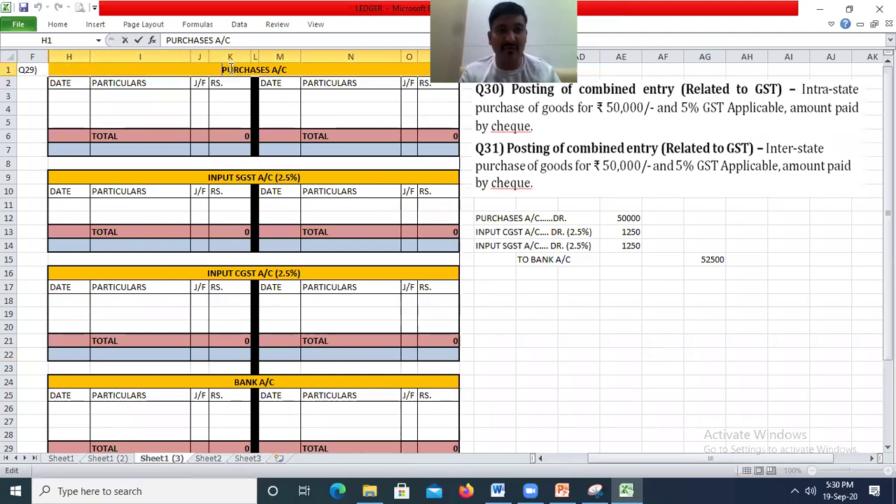
text(DR.      )
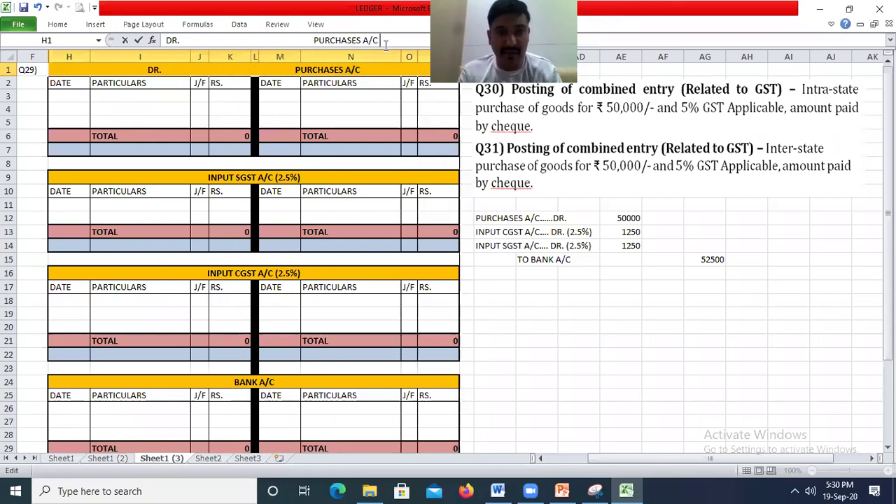
text(                                                 PURCHASES A/C                                      CR.)
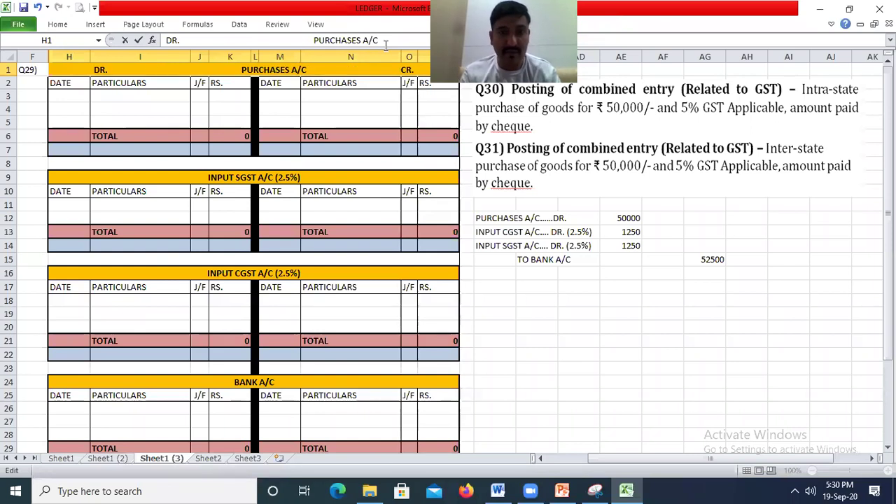
key(Return)
key(Up)
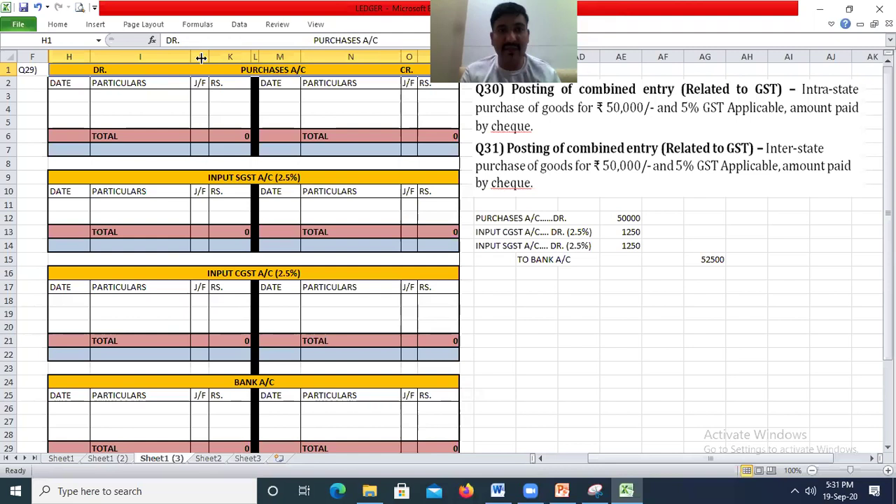
double_click(243, 70)
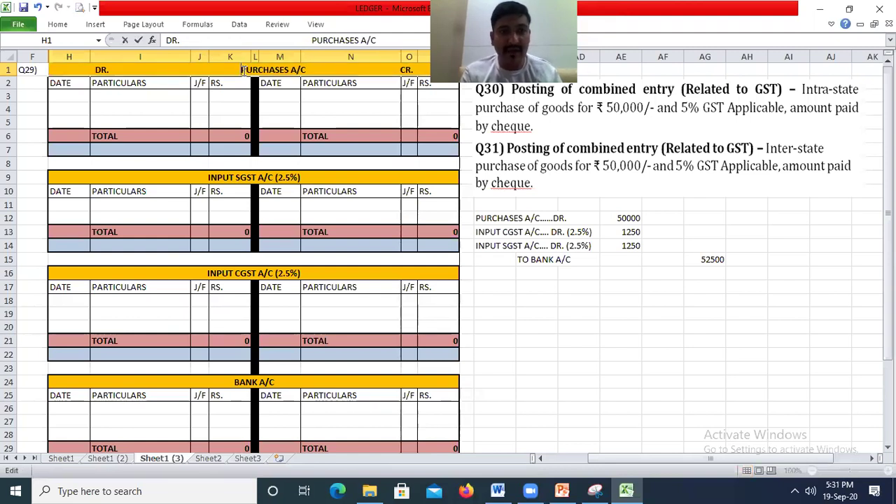
key(Return)
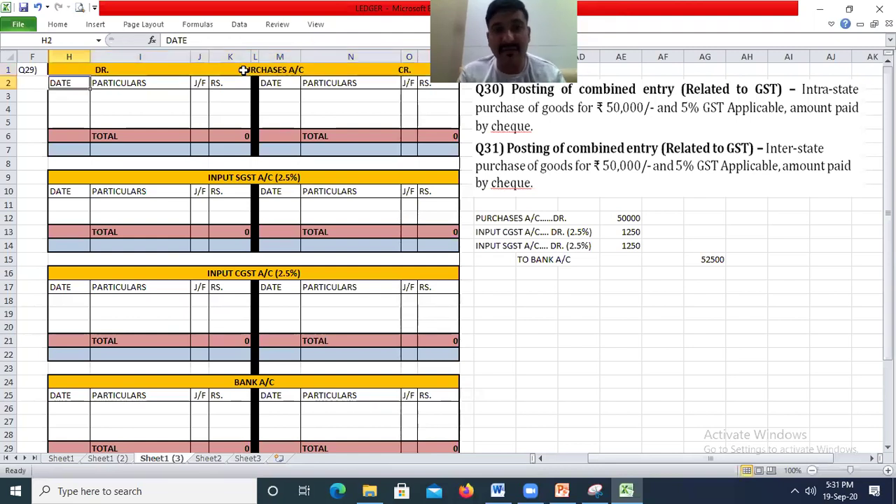
Add a spaced DR. before and CR. after INPUT SGST A/C (2.5%) in the row 9 heading
double_click(203, 173)
text(DR)
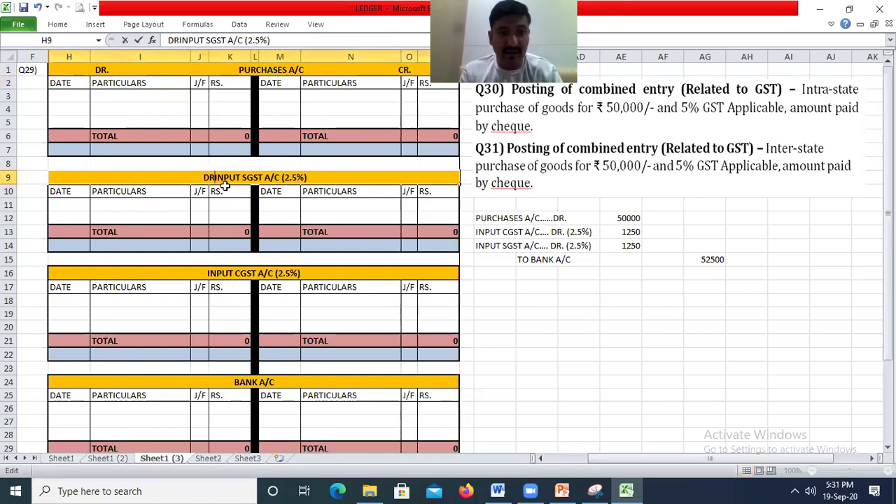
text(.)
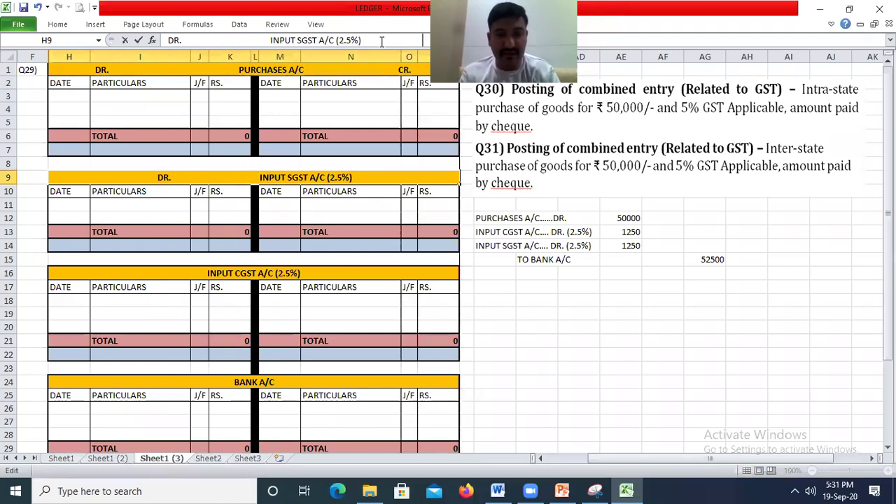
text(CR.)
key(Return)
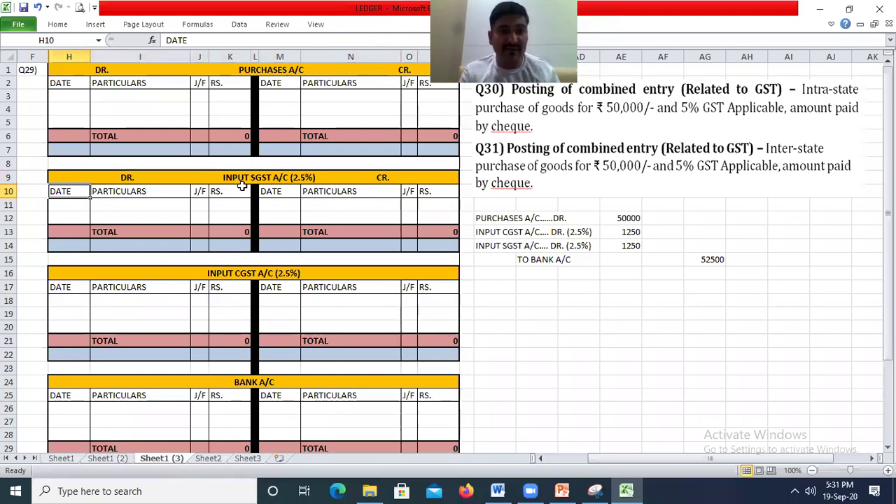
Adjust the spacing between DR., INPUT SGST A/C (2.5%) and CR. in the row 9 heading
double_click(222, 179)
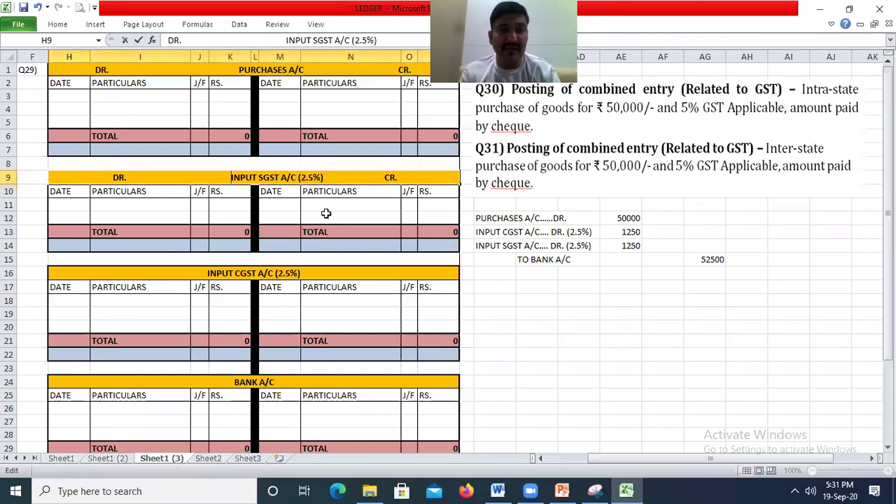
click(390, 40)
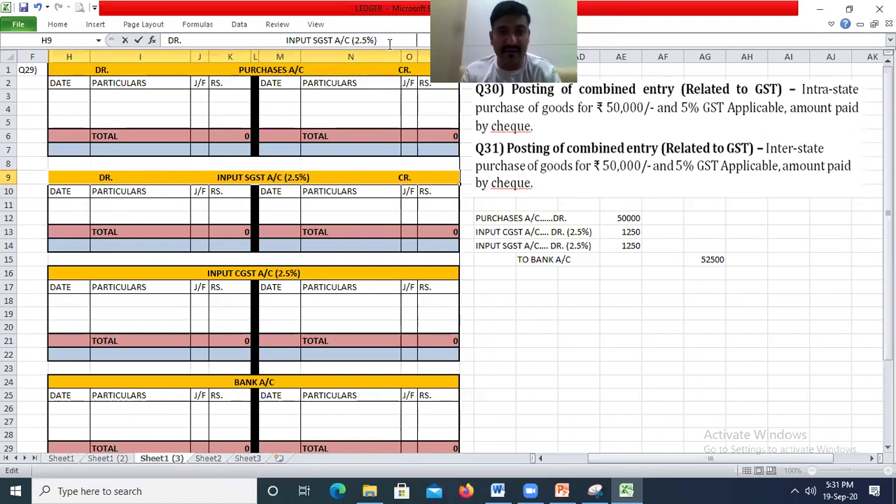
key(Return)
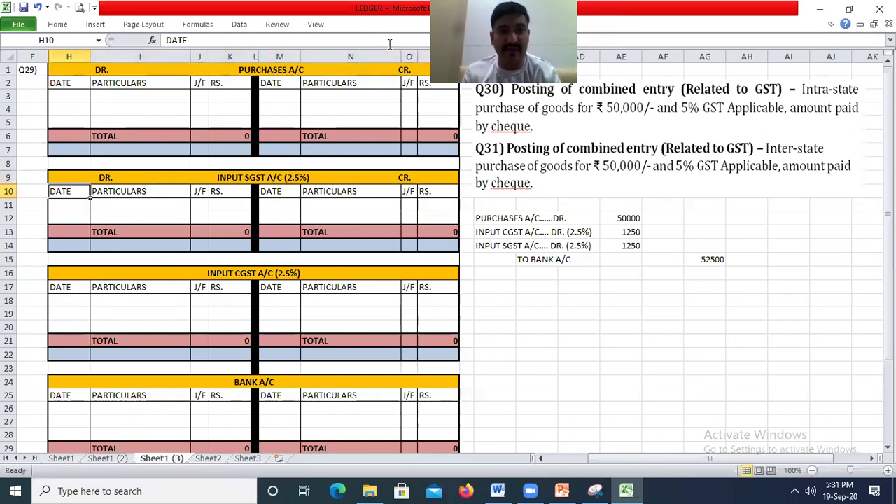
Copy the row 9 heading over the row 16 heading and change its account name to INPUT CGST A/C (2.5%)
click(199, 274)
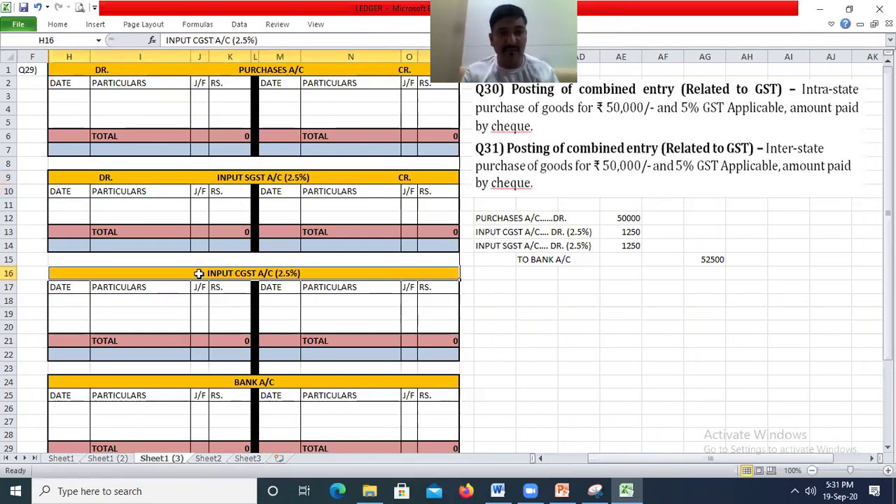
click(195, 181)
key(ctrl+c)
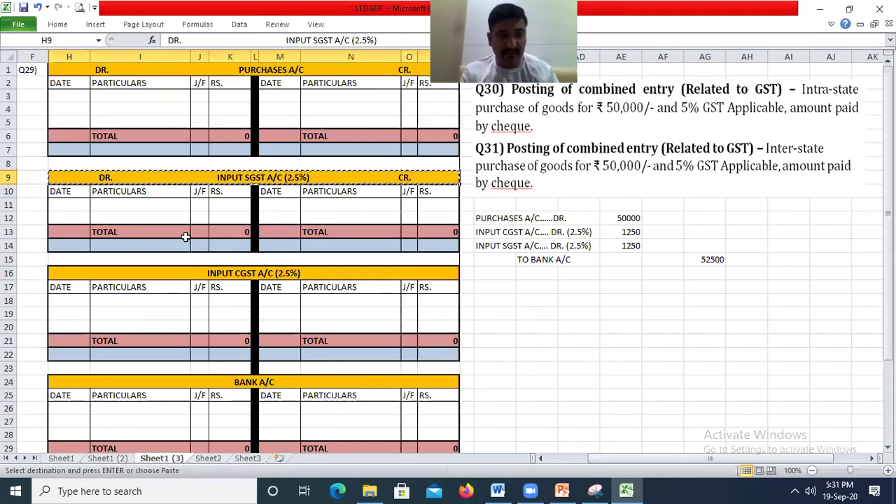
click(173, 273)
key(Return)
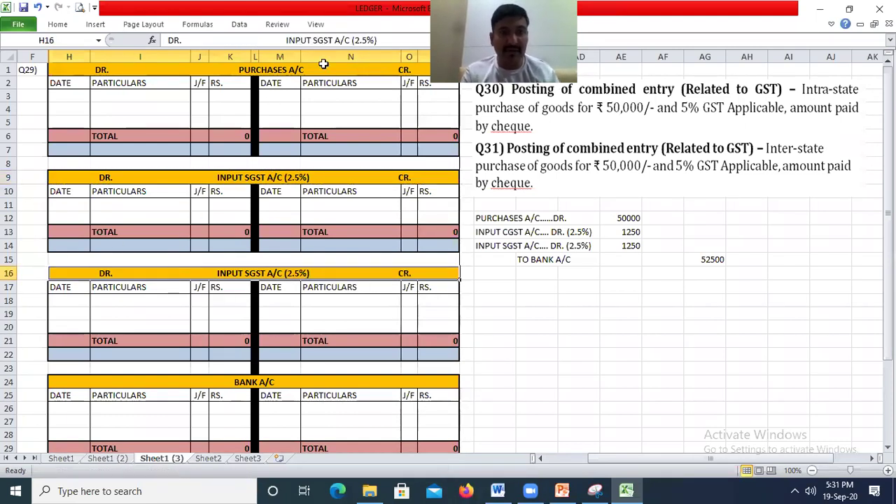
click(319, 40)
key(BackSpace)
text(C)
key(Return)
Copy the row 16 heading over the row 24 heading and replace INPUT CGST with BANK
key(Up)
key(Up)
key(Down)
key(ctrl+c)
key(Down)
key(Down)
key(Down)
key(Down)
key(Down)
key(Down)
key(Down)
key(Down)
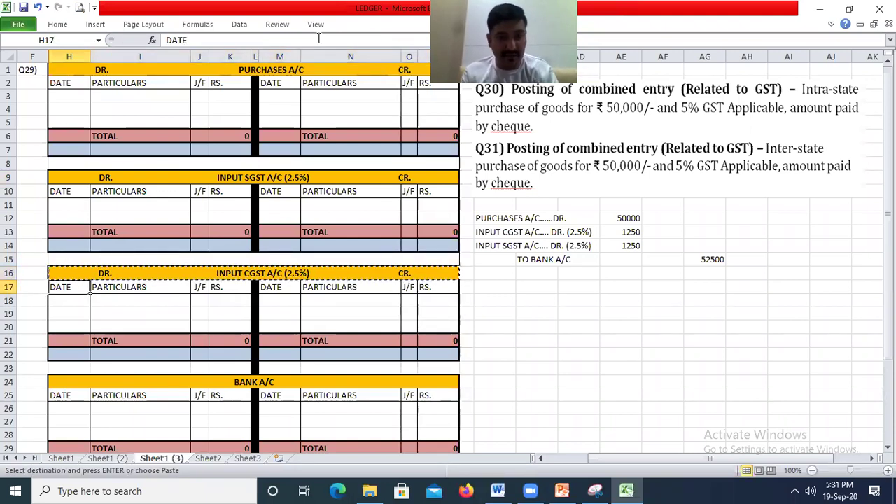
key(Return)
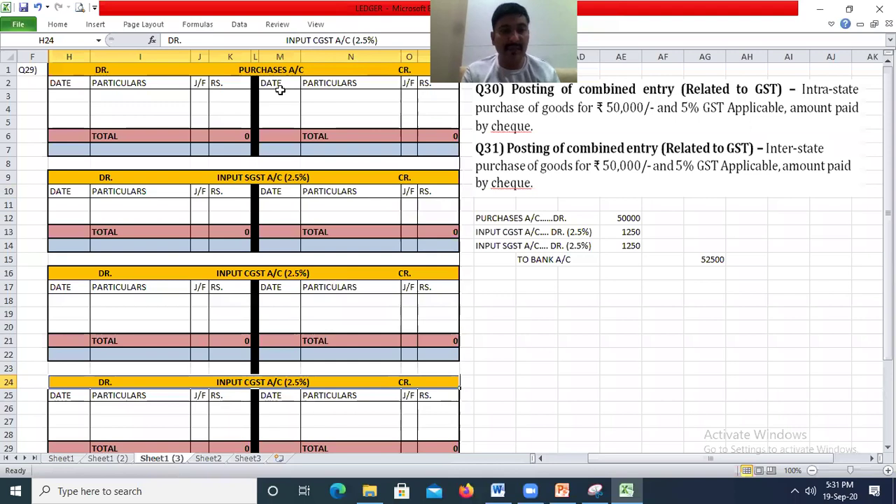
drag(286, 40, 324, 43)
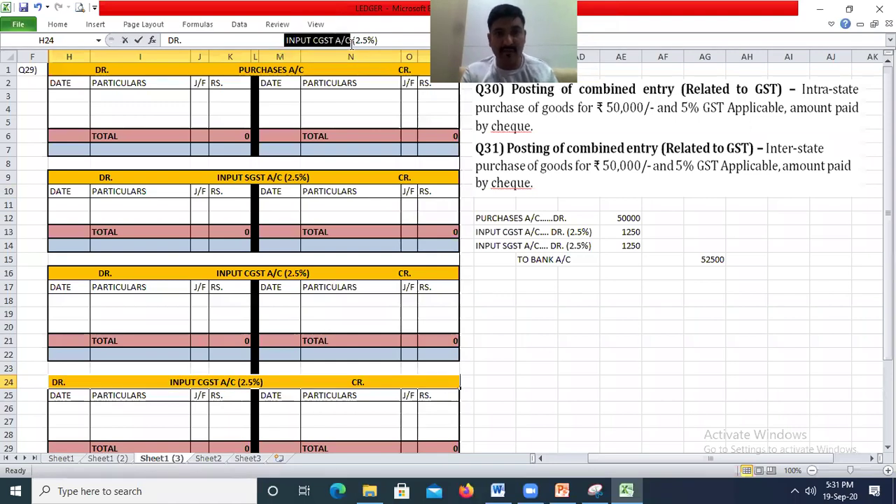
text(BANK)
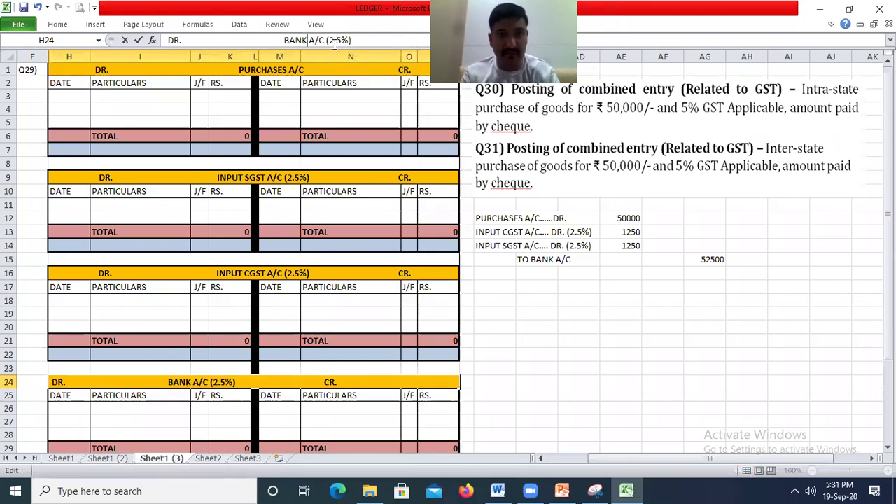
key(Return)
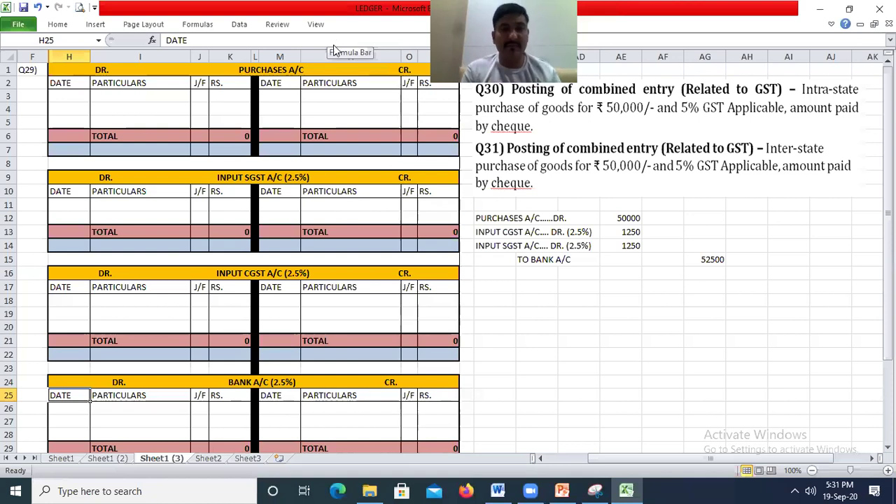
Remove (2.5%) from the BANK A/C heading in row 24 and even out its spacing
click(311, 383)
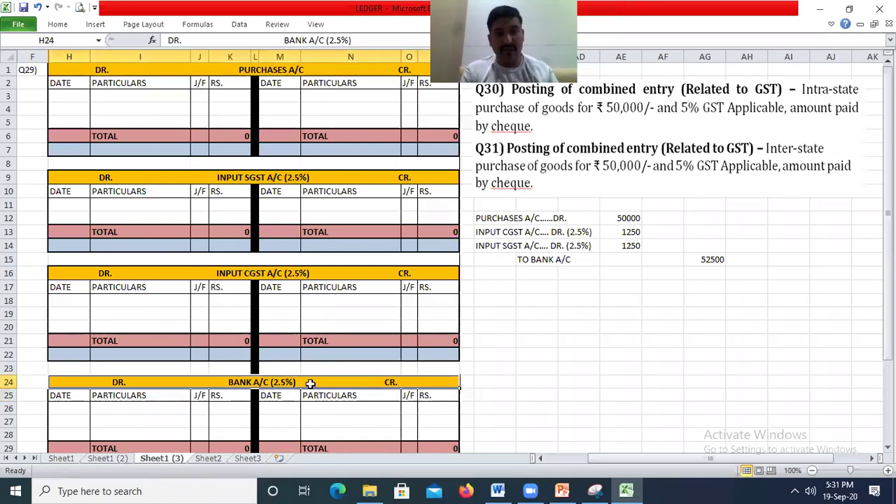
double_click(312, 382)
key(BackSpace)
key(BackSpace)
key(BackSpace)
key(BackSpace)
key(BackSpace)
key(BackSpace)
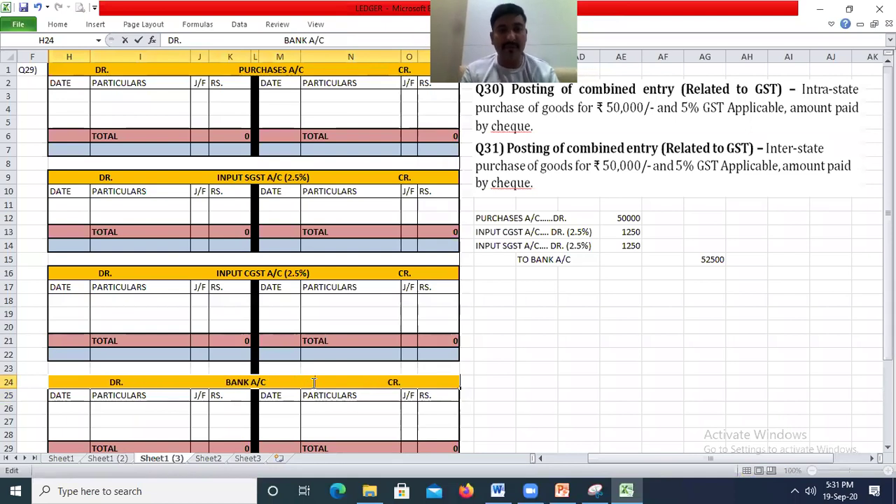
key(Return)
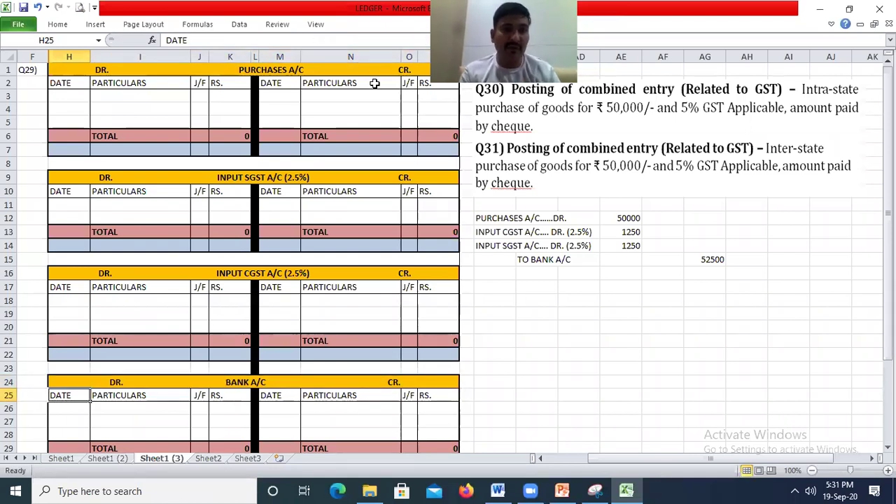
Adjust the spacing between DR., PURCHASES A/C and CR. in the row 1 heading
double_click(349, 69)
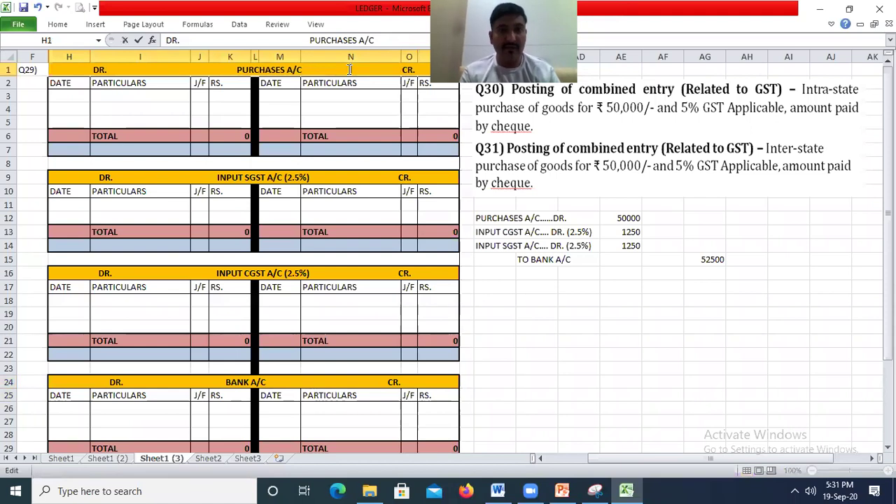
key(Return)
click(168, 98)
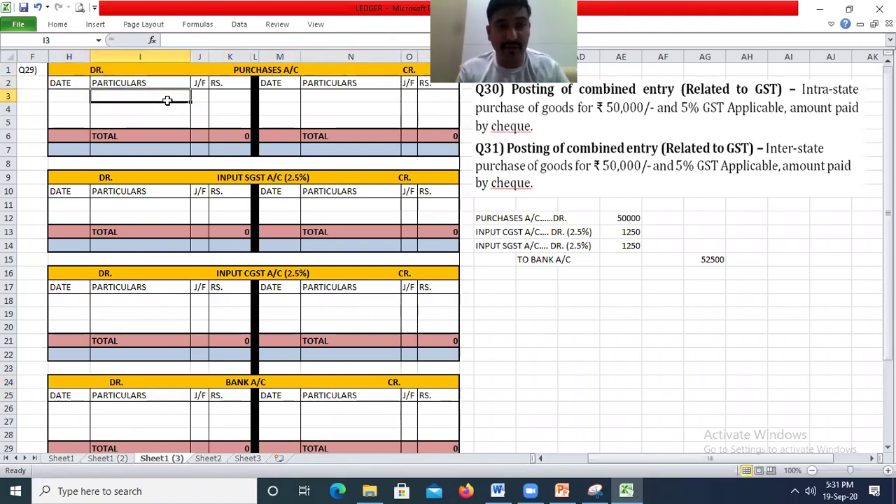
Enter the date 10/05/19 on the debit side of PURCHASES A/C in row 3
click(63, 94)
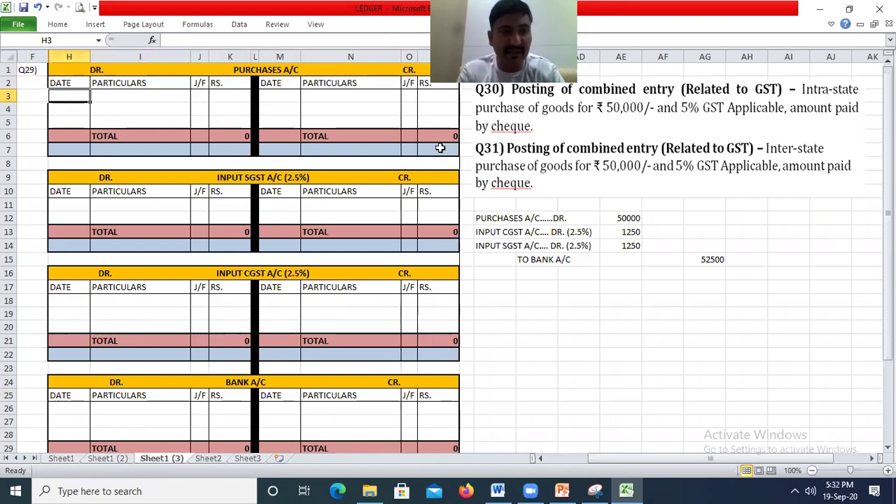
text(0)
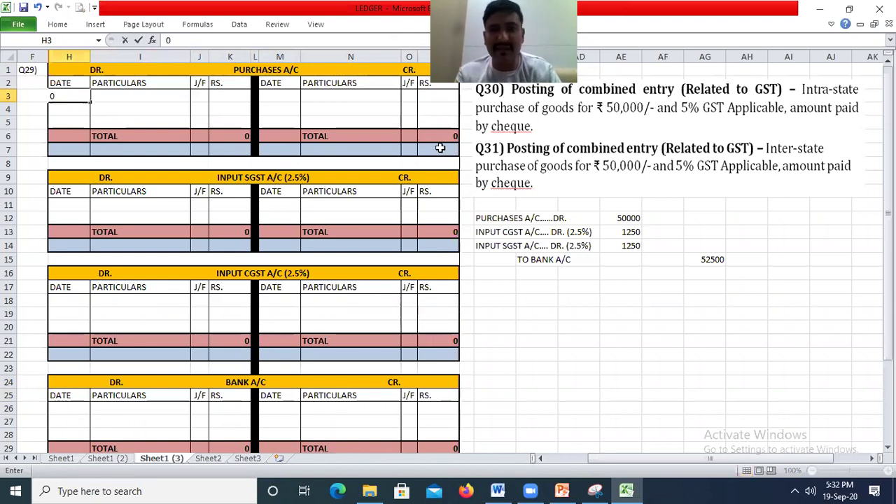
text(1/)
key(BackSpace)
key(BackSpace)
key(BackSpace)
text(10/0)
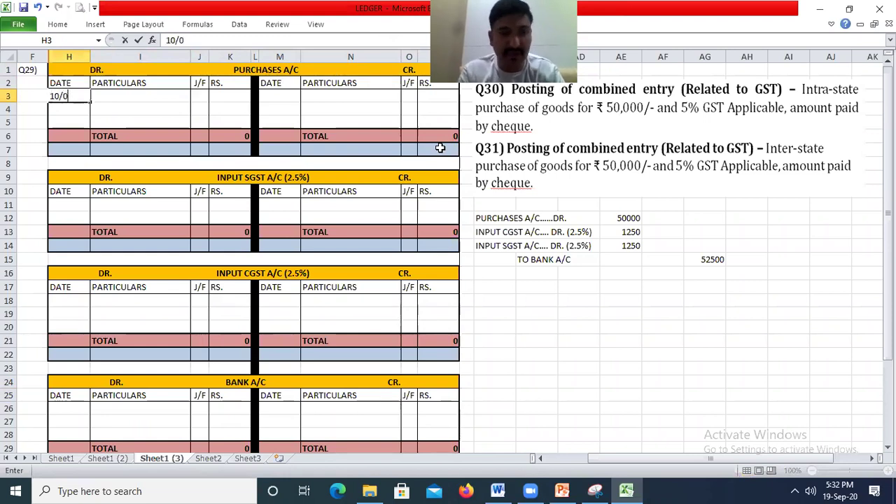
text(5/18)
key(BackSpace)
text(9)
key(Tab)
Enter TO BANK A/C with an amount of 50000 on the debit side of PURCHASES A/C in row 3
text(TO )
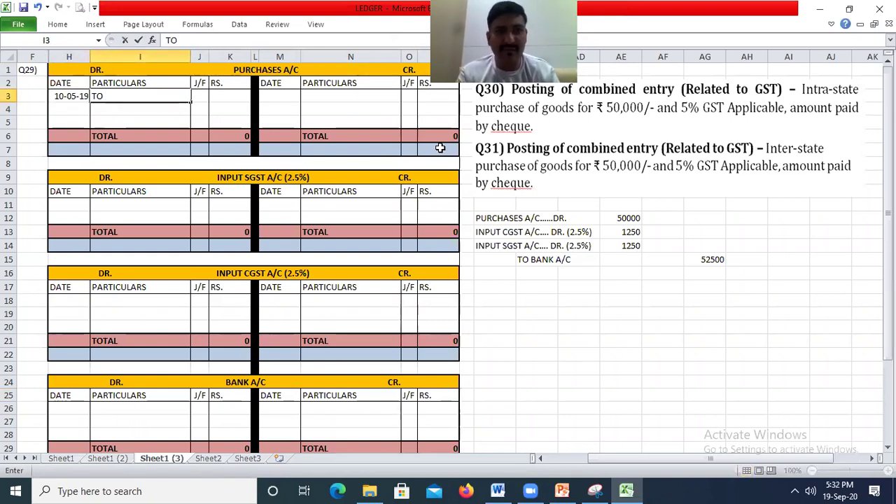
text(BANK A/C)
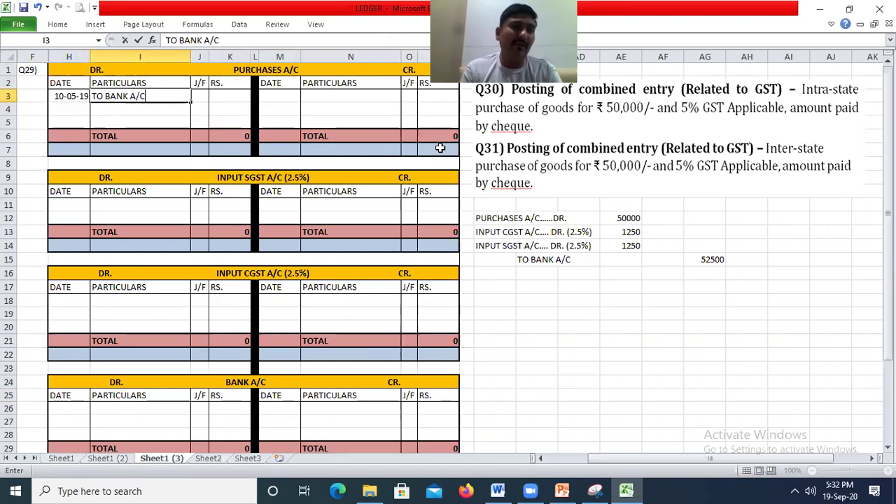
key(Tab)
key(Tab)
text(50000)
key(Return)
Copy the PURCHASES A/C debit entry to row 11 of INPUT SGST A/C and set its amount to 1250
drag(84, 96, 210, 96)
key(ctrl+c)
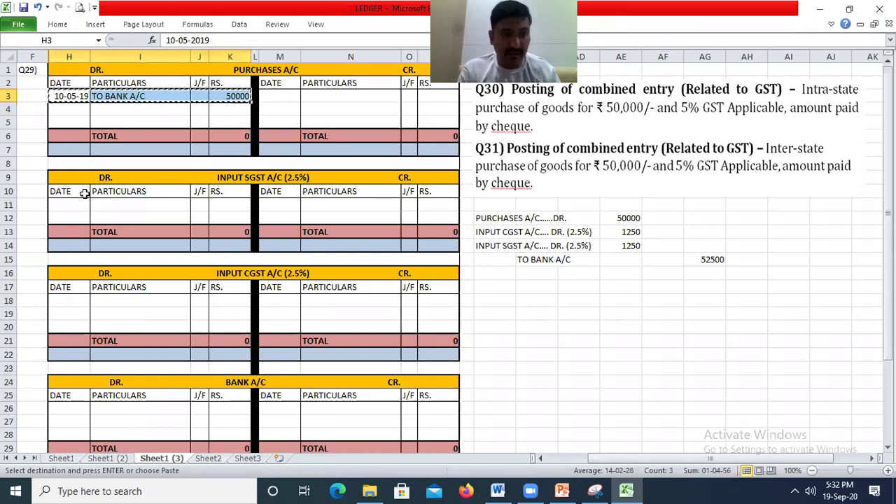
click(83, 205)
key(Return)
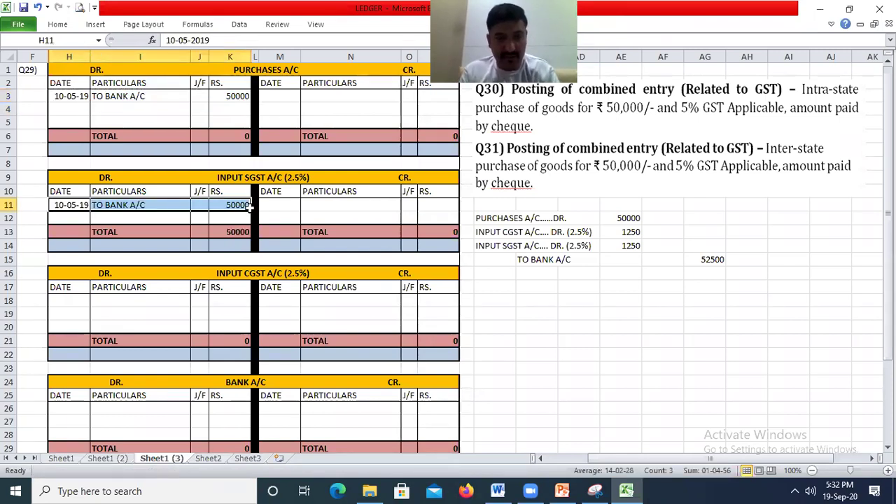
key(Right)
key(Right)
key(Right)
text(1250)
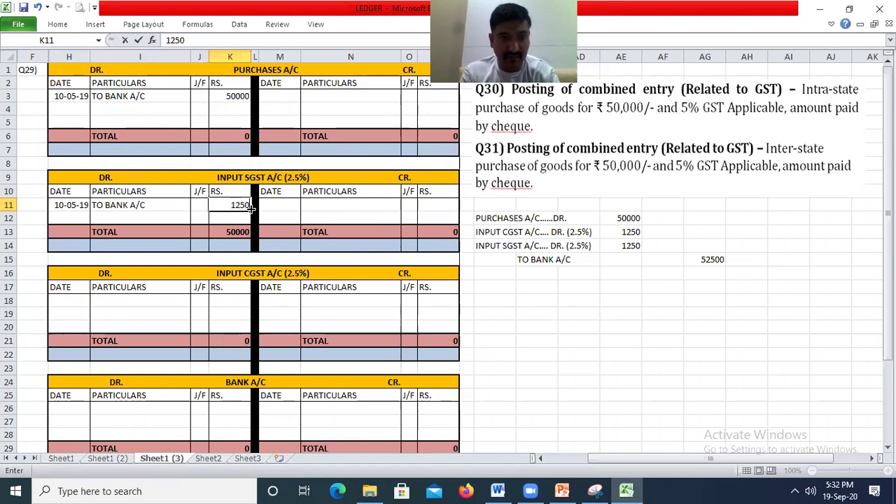
key(Return)
Copy the INPUT SGST A/C debit entry to the debit side of INPUT CGST A/C in row 18
key(Left)
key(Left)
key(Left)
key(Up)
key(shift+Right)
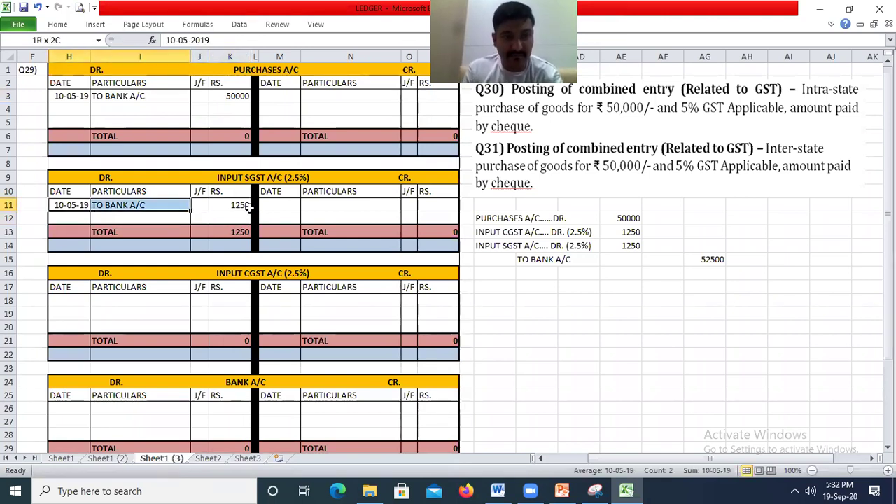
key(shift+Right)
key(shift+Right)
key(ctrl+c)
key(Down)
key(Down)
key(Down)
key(Down)
key(Down)
key(Down)
key(Down)
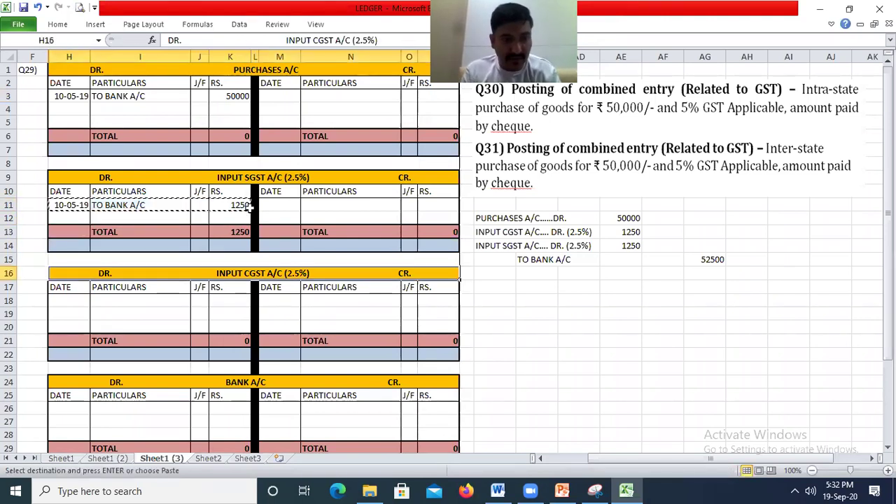
key(shift+Right)
key(shift+Right)
key(shift+Right)
key(Return)
key(Right)
key(Right)
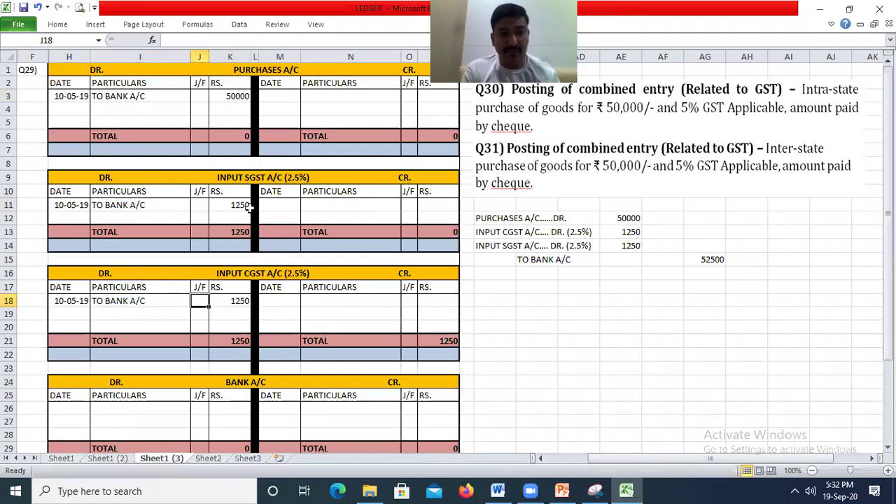
Enter the date 10-05-19 and BY PURCHASES A/C on the credit side of BANK A/C in row 26
click(279, 408)
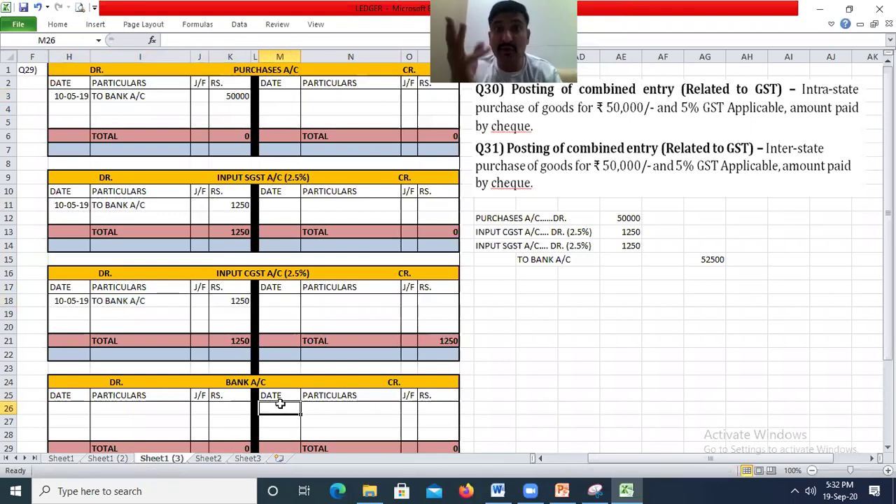
text(10/-05/1)
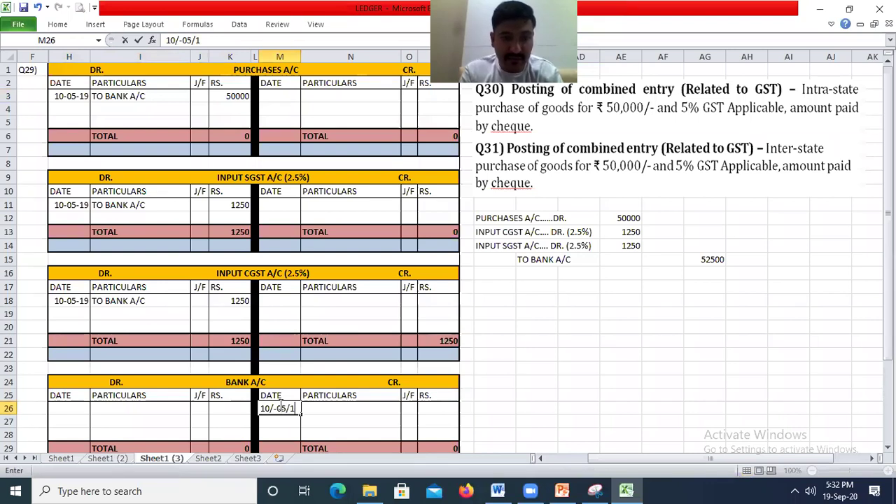
text(9)
key(Return)
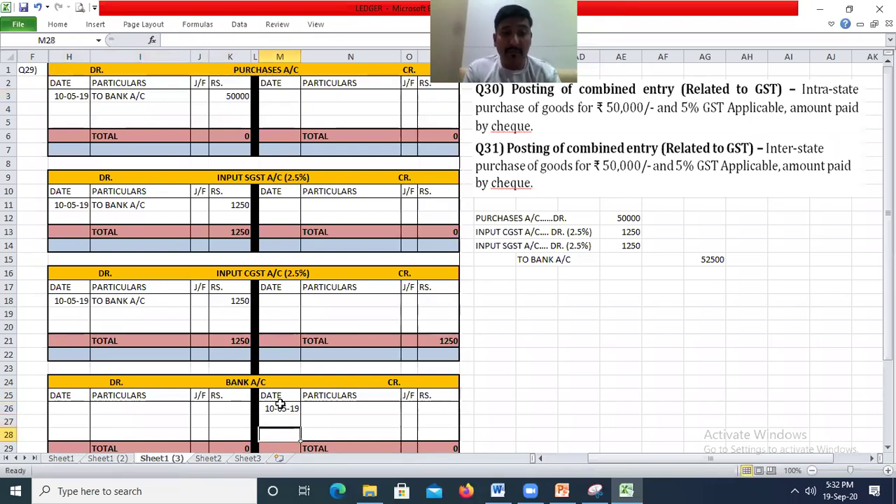
key(Up)
key(Right)
text(BY PUR)
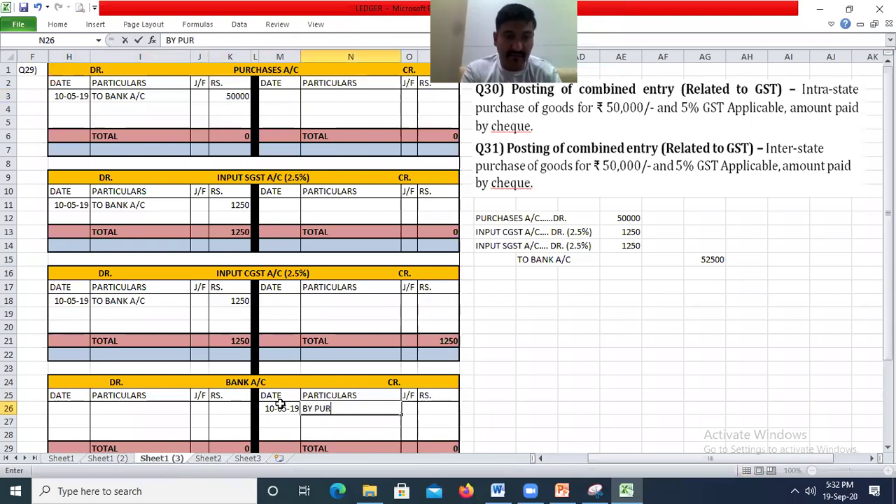
text(CHASES A.C)
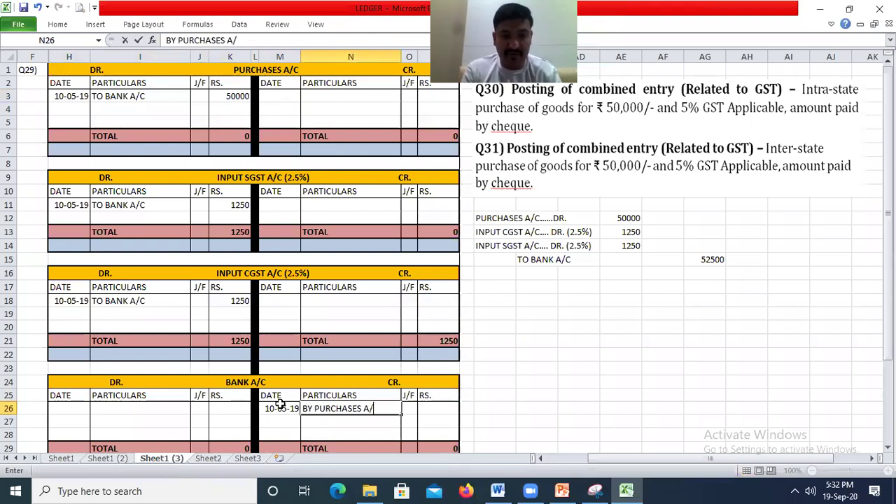
text(C)
key(Return)
Enter BY INPUT CGST A/C as the credit particulars of BANK A/C in row 27
text(BY)
text(UN)
key(BackSpace)
key(BackSpace)
text(INPUT CGST A.C)
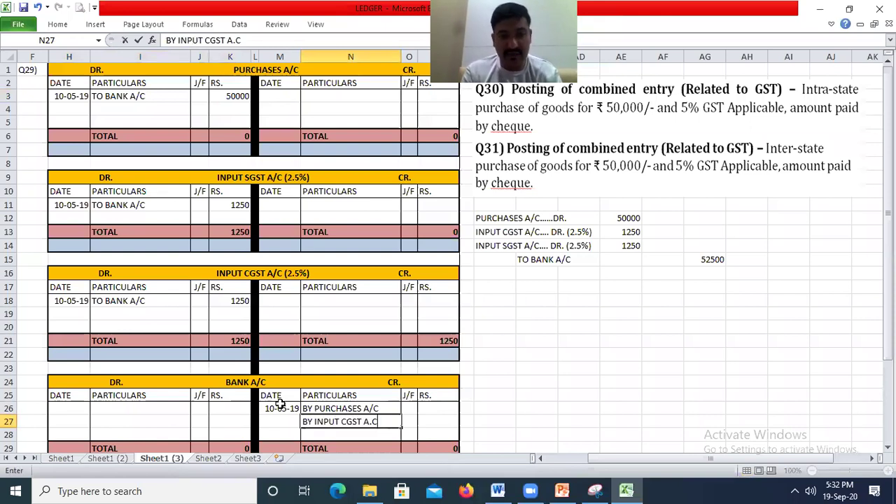
key(Return)
key(Up)
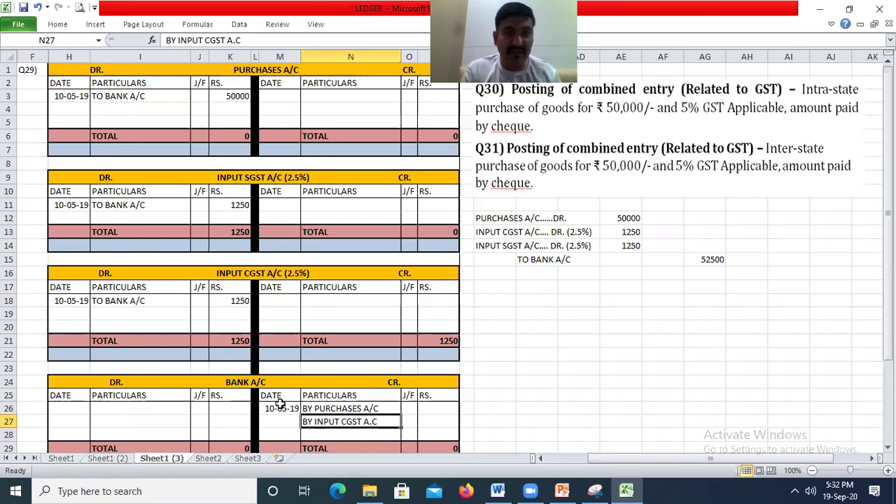
click(236, 40)
key(BackSpace)
text(/)
key(Return)
Enter BY INPUT SGST A/C as the credit particulars of BANK A/C in row 28
text(BY )
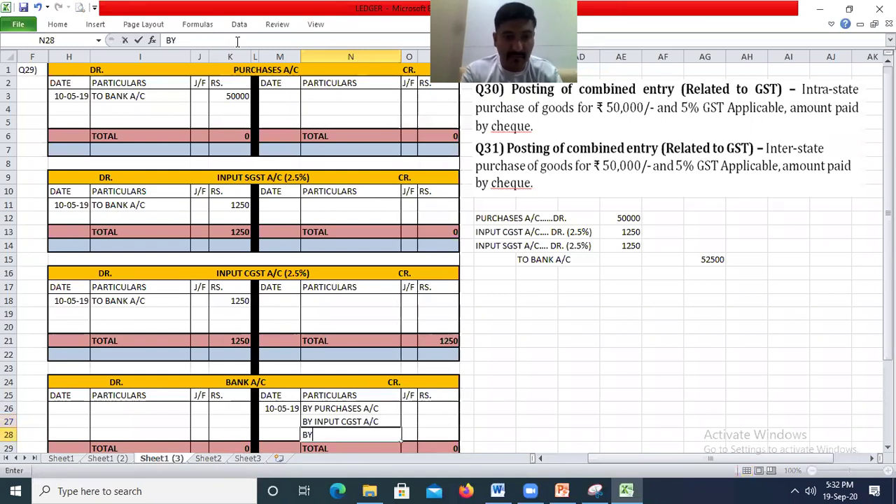
text(INPUT ST)
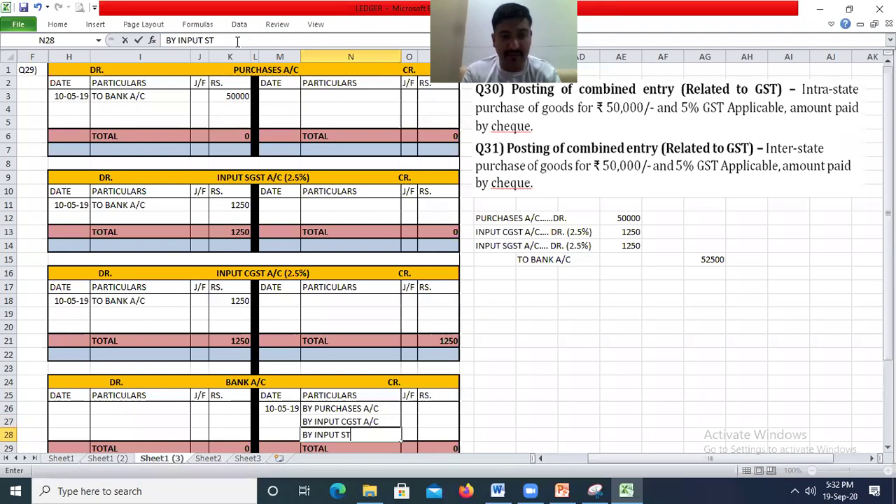
key(BackSpace)
text(GST A/C)
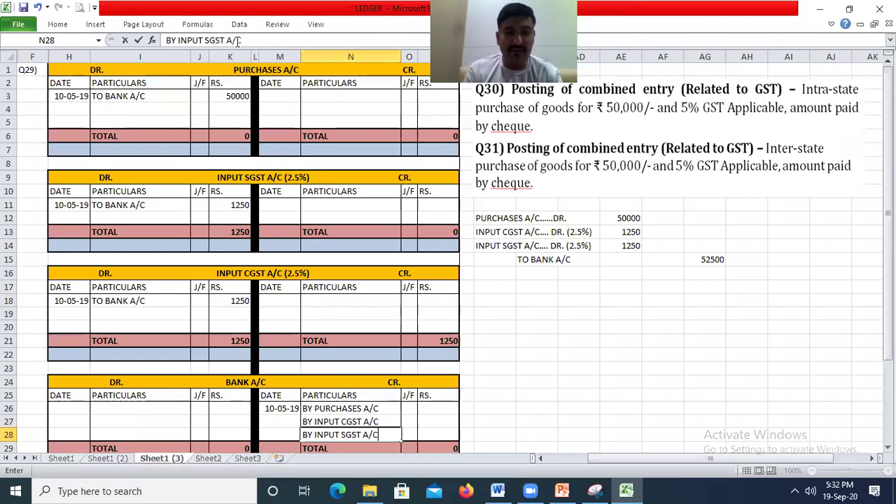
key(Return)
Fill in the BANK A/C credit amounts for rows 26 to 28 as 50000, 1250 and 1250
key(Up)
key(Up)
key(Up)
key(Right)
key(Right)
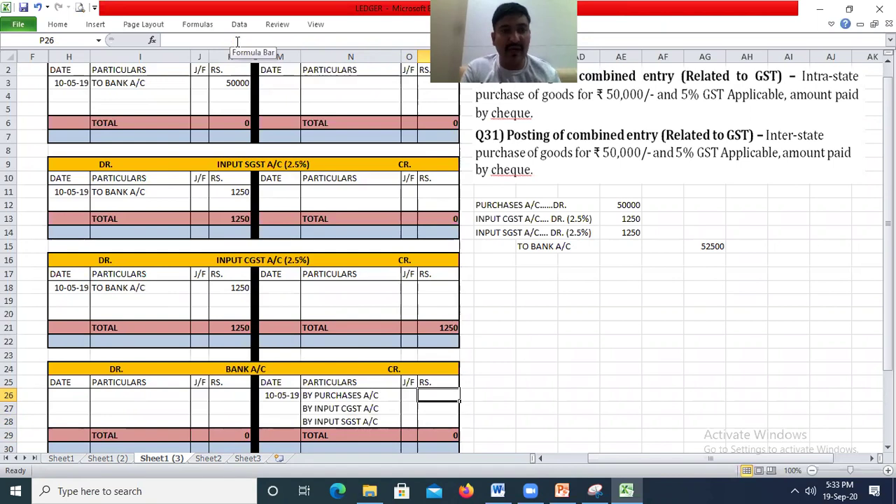
text(50000)
key(Return)
text(1250)
key(Return)
text(125)
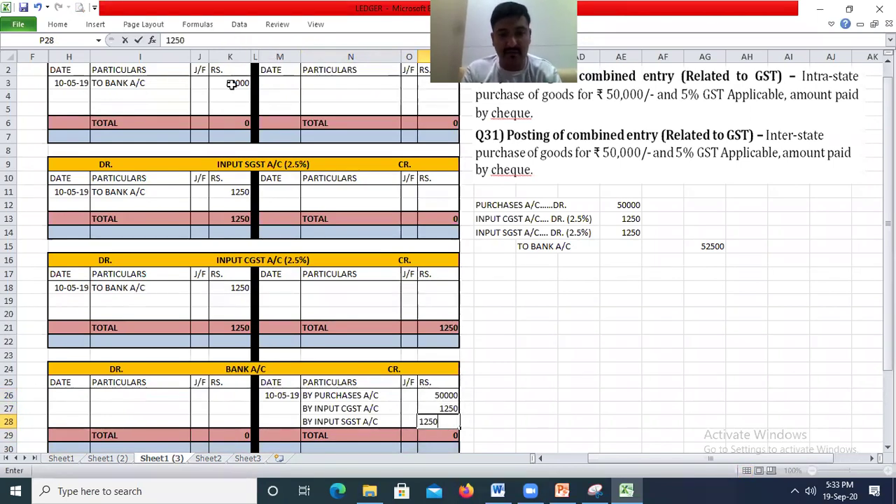
text(0)
key(Return)
Look back over the posted entries from BANK A/C up to PURCHASES A/C
key(Up)
key(Up)
key(Up)
key(Up)
key(Up)
key(Up)
key(Up)
key(Up)
key(Up)
key(Up)
key(Up)
key(Up)
key(Up)
key(Up)
key(Up)
key(Up)
key(Up)
key(Up)
key(Up)
key(Up)
key(Up)
key(Down)
key(Down)
key(Down)
key(Down)
key(Down)
key(Down)
key(Down)
key(Down)
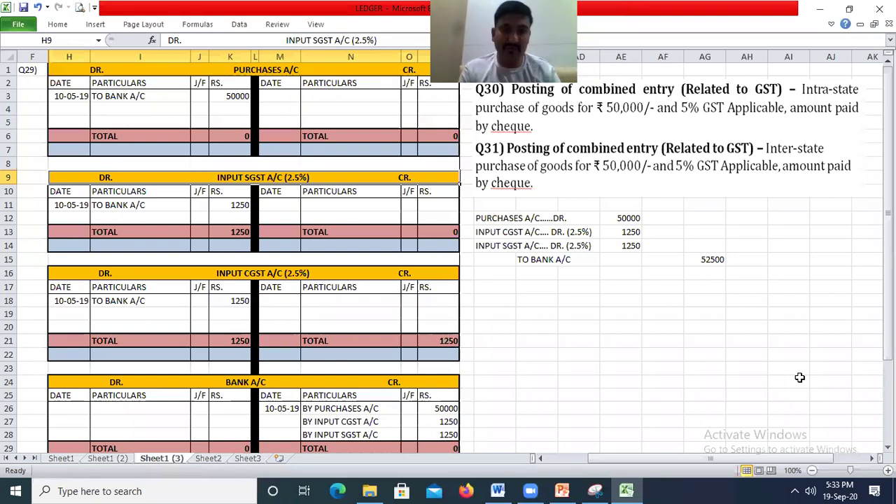
Delete the spare blank row 5 above the total in PURCHASES A/C
ctrl+scroll(800, 378, down, 1)
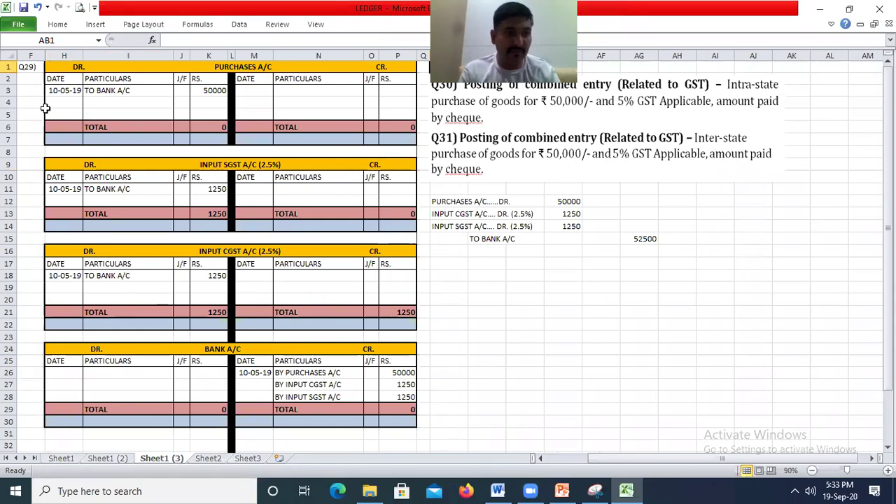
right_click(9, 114)
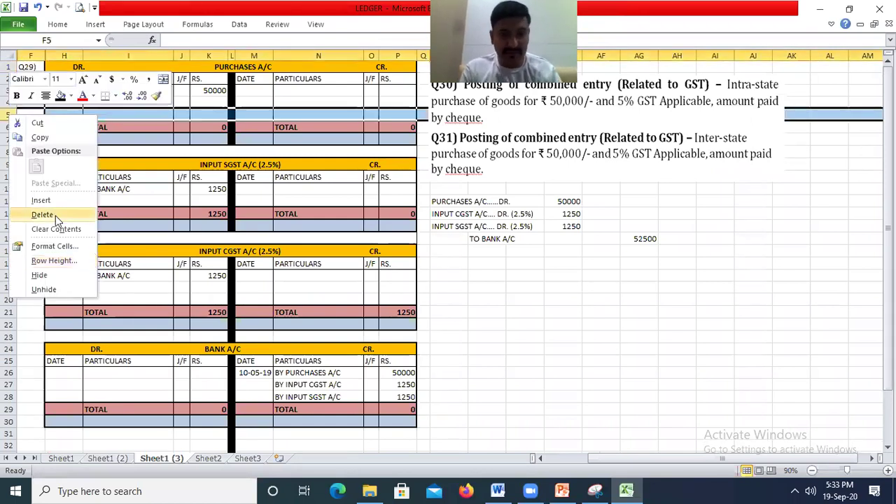
click(56, 215)
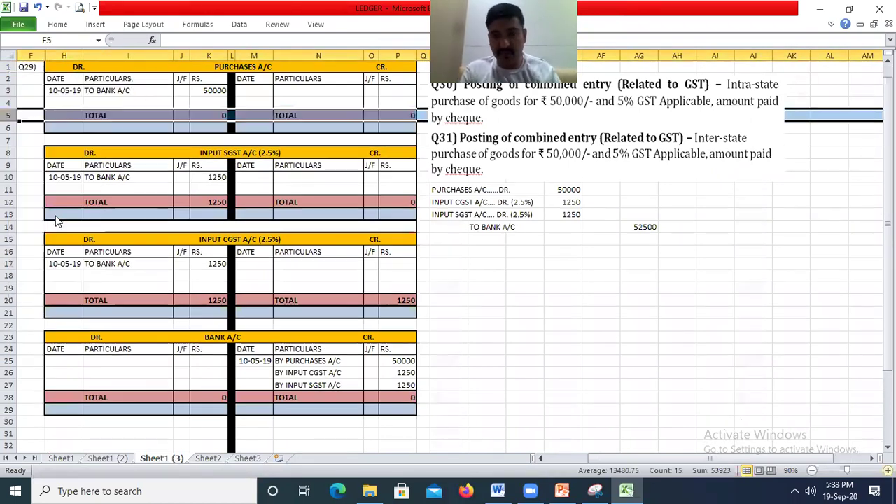
click(488, 264)
ctrl+scroll(321, 174, up, 1)
click(321, 176)
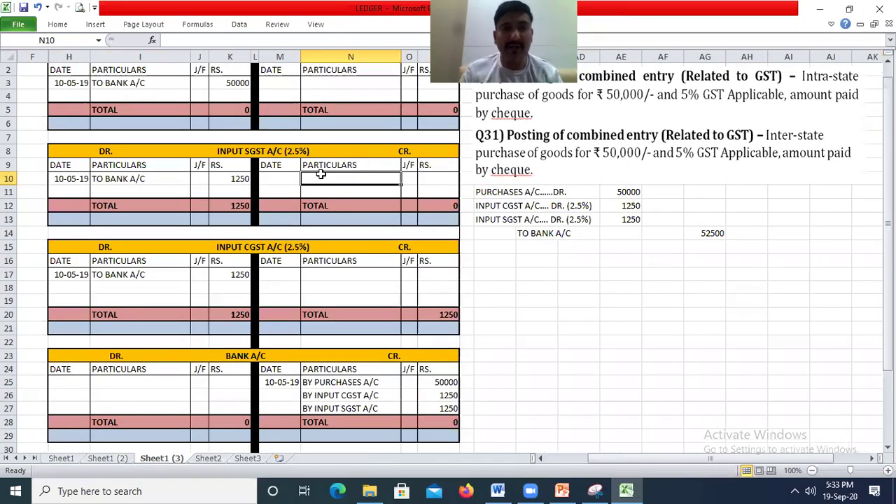
text(1111111111111111111111)
key(Escape)
key(Up)
key(ctrl+Home)
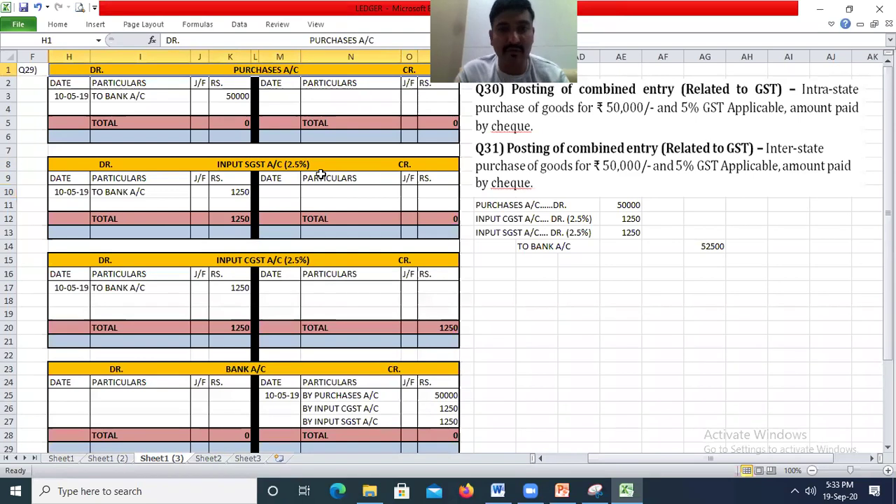
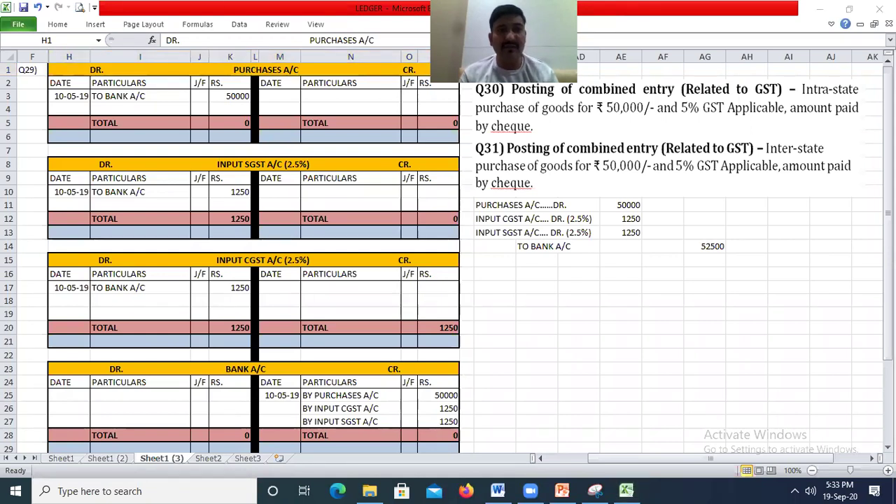
Enter the date 31/05/19 and BY BALANCE C/D on the credit side of PURCHASES A/C in row 3
click(315, 87)
click(290, 93)
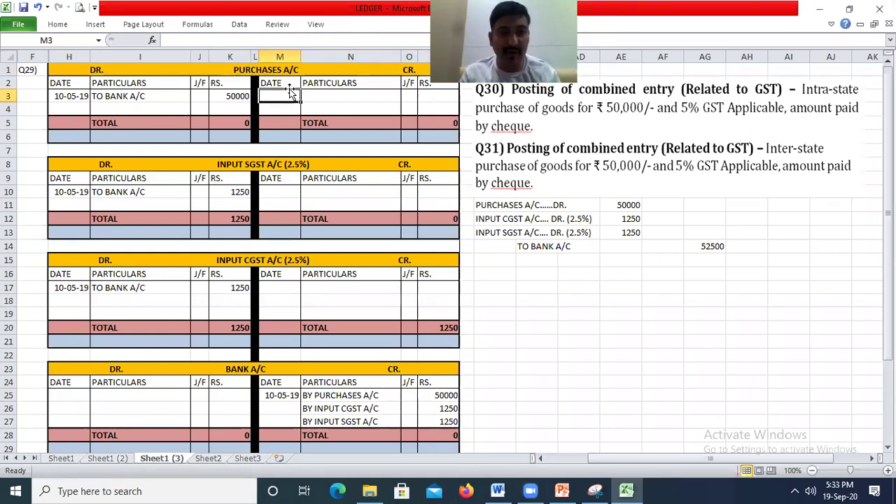
text(3)
text(1/05/19)
key(Return)
key(Right)
key(Up)
text(BY BALANCE C.G)
key(BackSpace)
key(BackSpace)
text(/D)
key(Return)
Set the BY BALANCE C/D amount in PURCHASES A/C to 50000
key(Up)
key(Right)
key(Right)
text(50000)
key(Return)
Enter the 01/06 date on the debit side of the row below the PURCHASES A/C total
key(Down)
key(Left)
key(Left)
key(Left)
key(Left)
key(Left)
key(Left)
key(Left)
key(Left)
key(Down)
text(01/06/1)
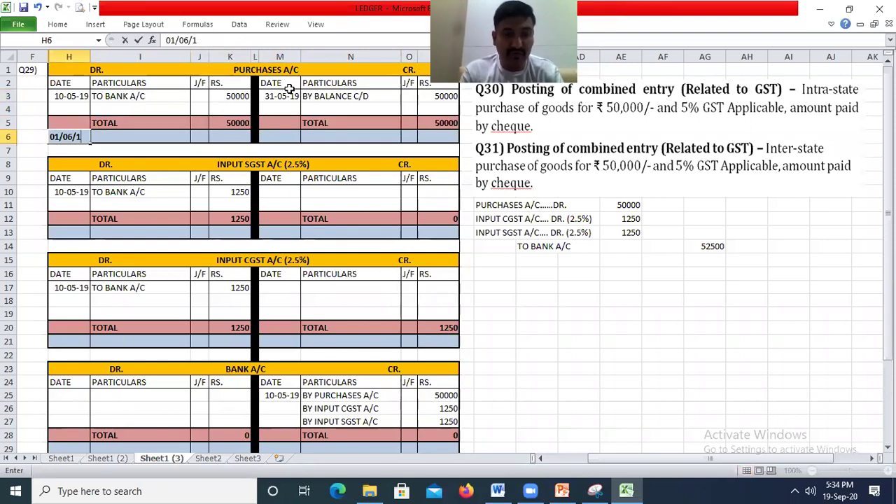
Complete the Purchases A/C opening line in row 6 with date 01/06/19, TO BALANCE B/D and amount 50000
text(9)
key(Tab)
text(TO BALANCE B/D)
key(Tab)
key(Tab)
text(50000)
key(Return)
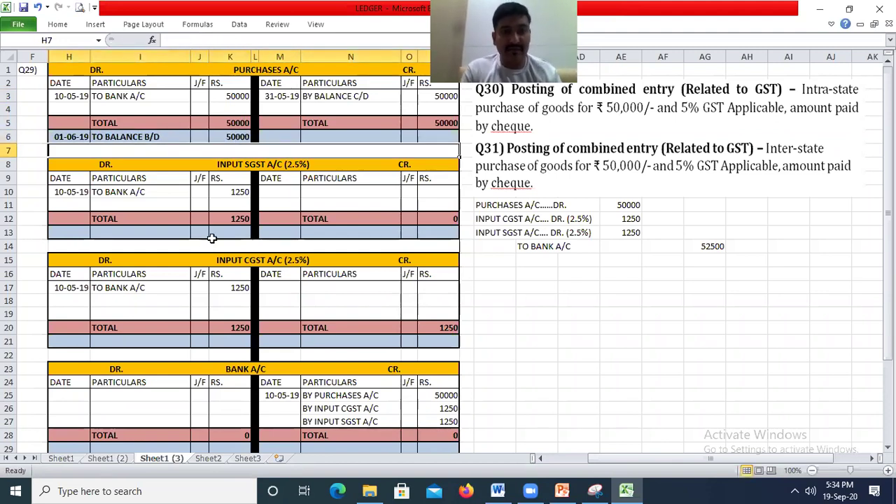
Copy the Purchases A/C BY BALANCE C/D line to the credit side of Input SGST A/C, row 10
click(238, 218)
click(282, 96)
drag(282, 96, 446, 96)
key(ctrl+c)
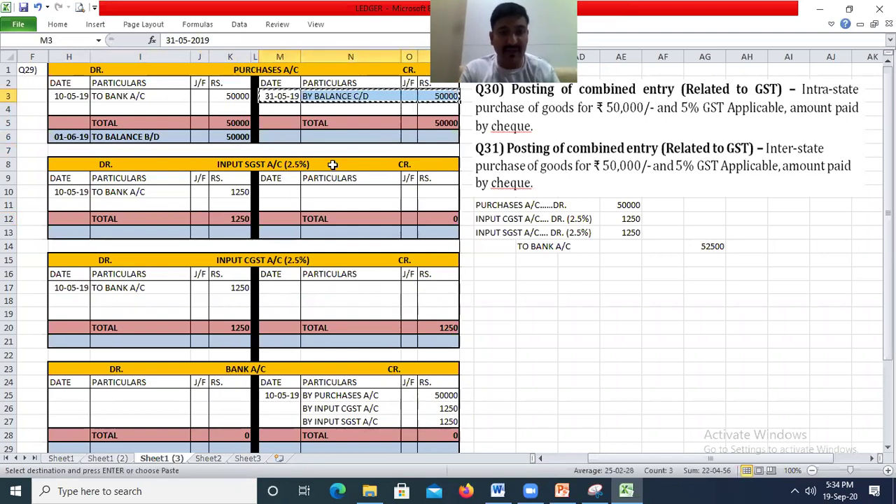
click(288, 192)
key(Return)
Replace the copied Input SGST closing balance amount in P10 with a formula linking to the debit amount in K10
click(448, 191)
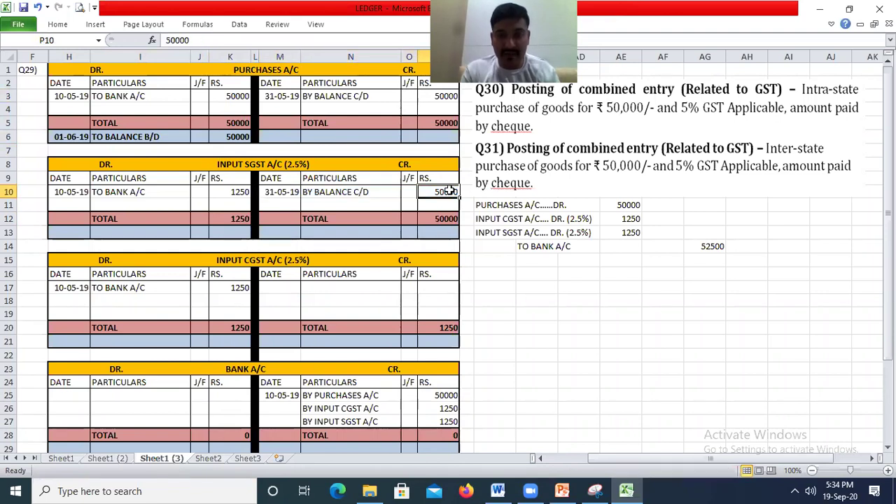
text(=)
key(Left)
key(Left)
key(Left)
key(Left)
key(Left)
key(Return)
click(449, 191)
text(=)
key(Left)
key(Left)
key(Left)
key(Left)
key(Left)
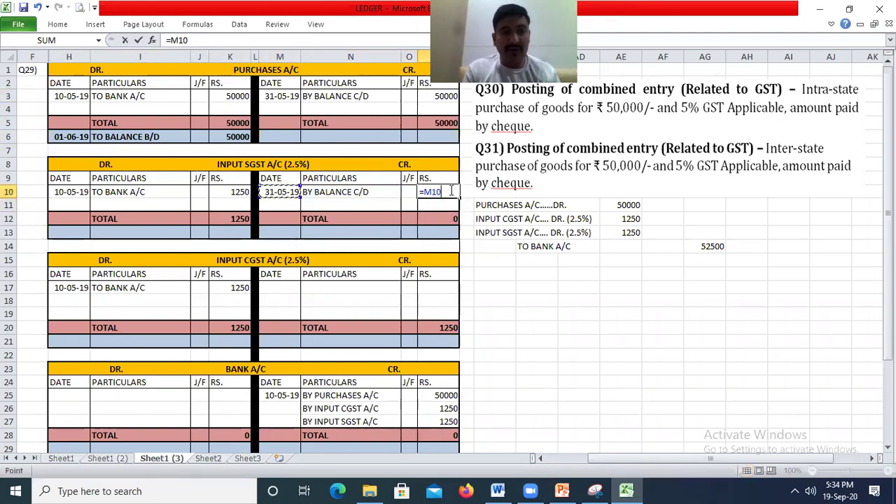
key(Return)
Copy the Purchases TO BALANCE B/D line to row 13 of Input SGST A/C and set its amount to =P10
drag(63, 137, 241, 147)
key(ctrl+c)
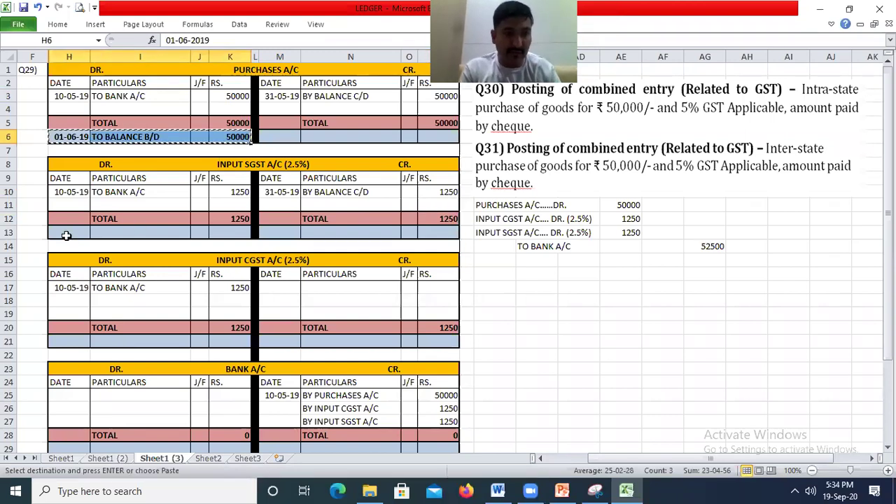
click(64, 234)
key(ctrl+v)
click(230, 233)
text(=)
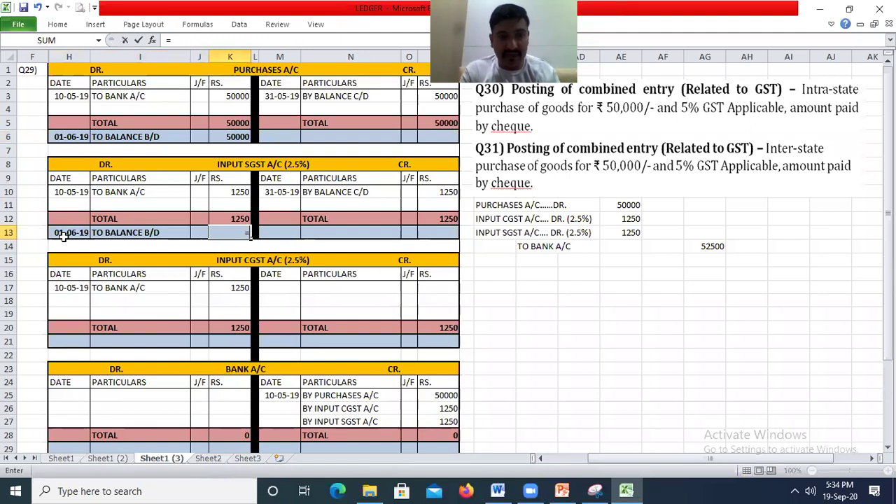
click(427, 195)
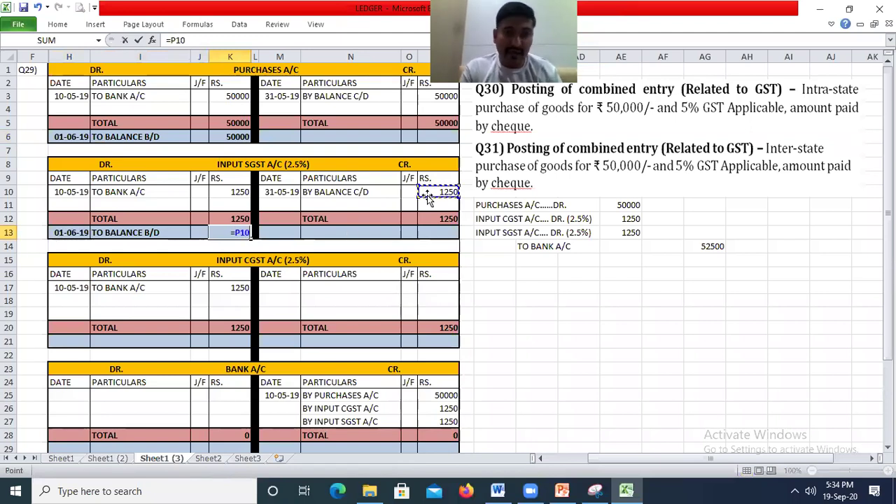
key(Return)
Copy the Input SGST BY BALANCE C/D line to the credit side of Input CGST A/C, row 17
drag(279, 192, 456, 188)
key(ctrl+c)
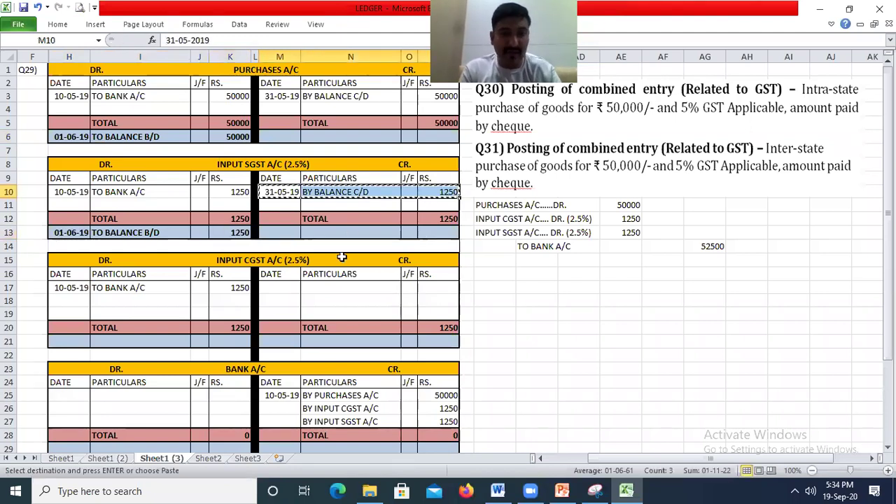
click(274, 287)
key(Return)
Copy the Input SGST TO BALANCE B/D line to the row below the totals of Input CGST A/C
drag(75, 233, 223, 236)
key(ctrl+c)
click(74, 342)
key(Return)
click(219, 417)
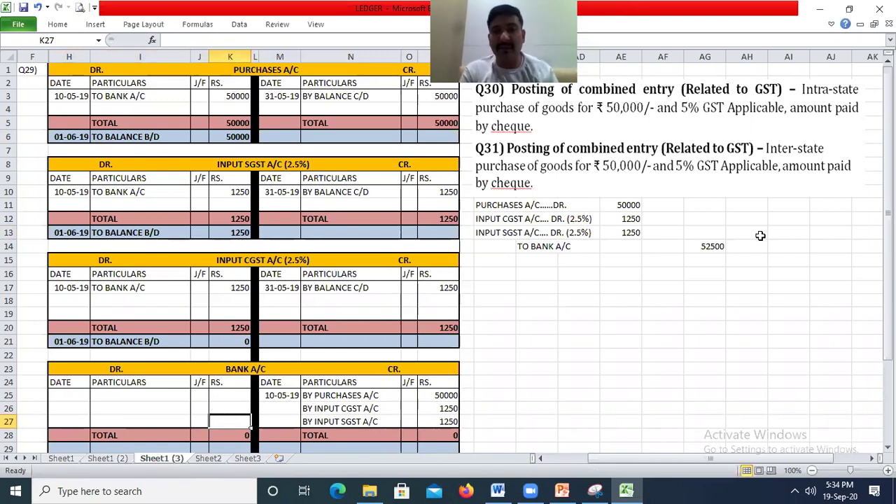
click(551, 489)
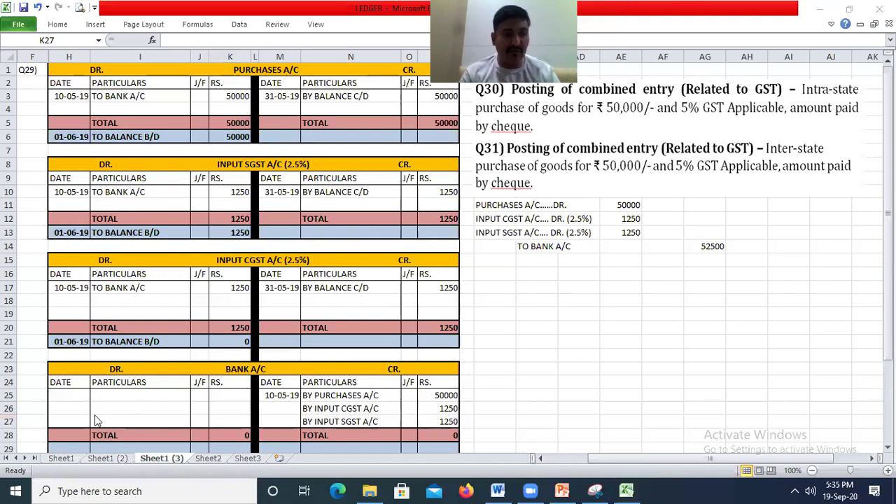
Enter the Bank A/C closing line on the debit side: date 31/05/19, TO BALANCE C/D, amount 52500
click(79, 395)
text(1)
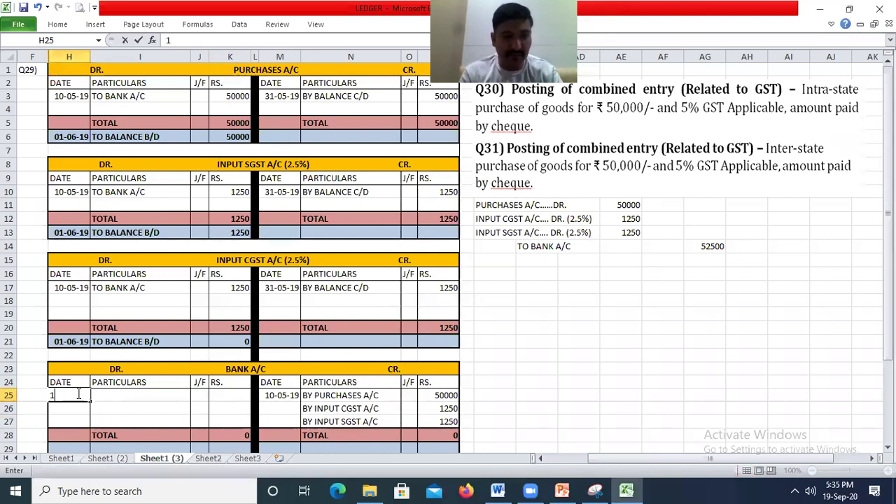
text(31/04)
key(BackSpace)
text(5/19)
key(Tab)
text(TO BALA)
key(BackSpace)
key(BackSpace)
text(ALANCE C/D)
key(Tab)
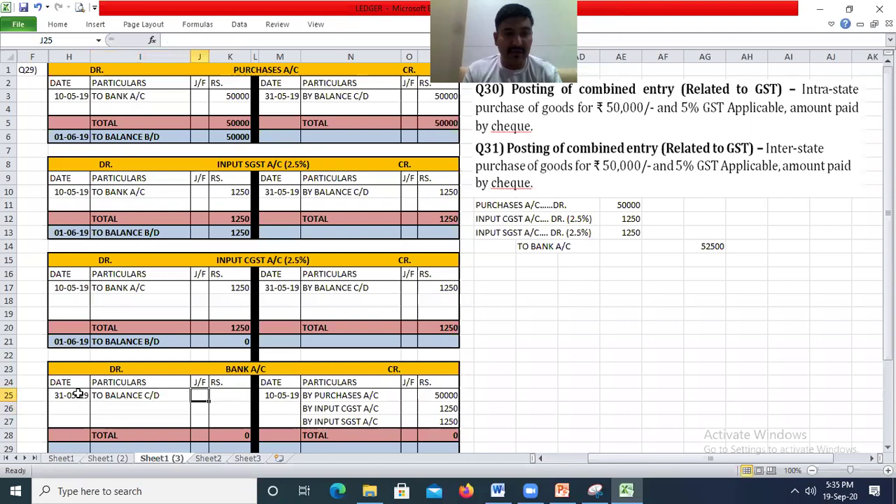
key(Tab)
text(52500)
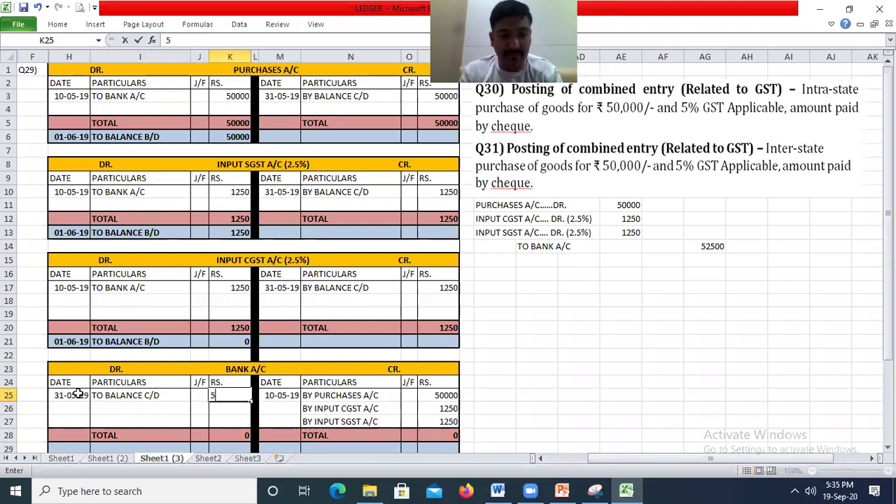
key(Return)
key(Return)
key(Return)
key(Return)
key(Return)
key(Return)
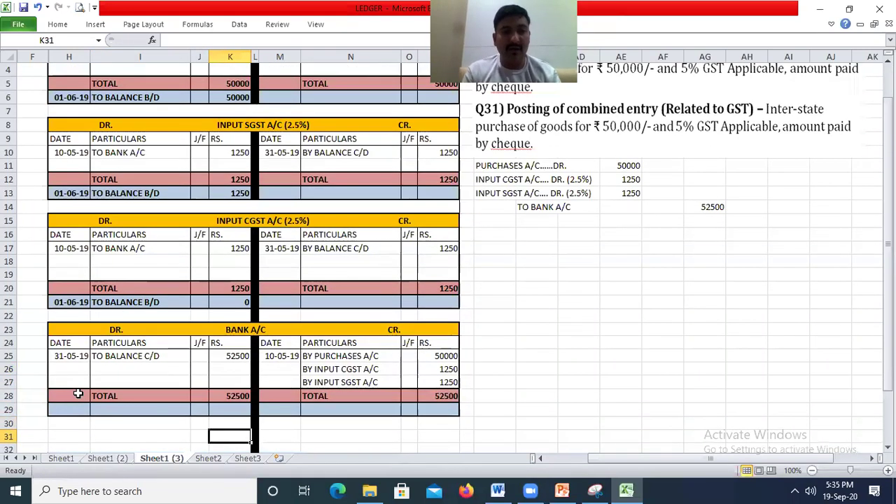
Enter the Bank A/C opening line on the credit side of row 29: 01/06/19, BY BALANCE B/D, with amount =K25
click(268, 415)
text(01/06/19)
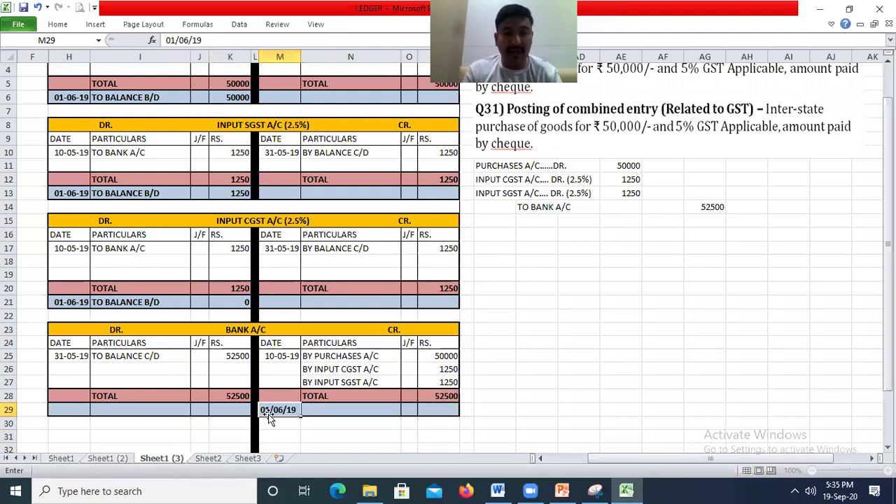
key(Tab)
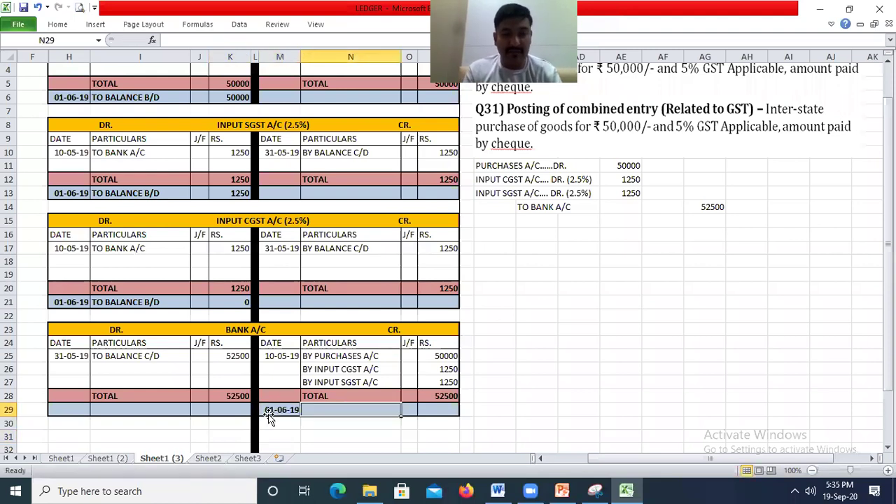
text(BY BALANCE B/D)
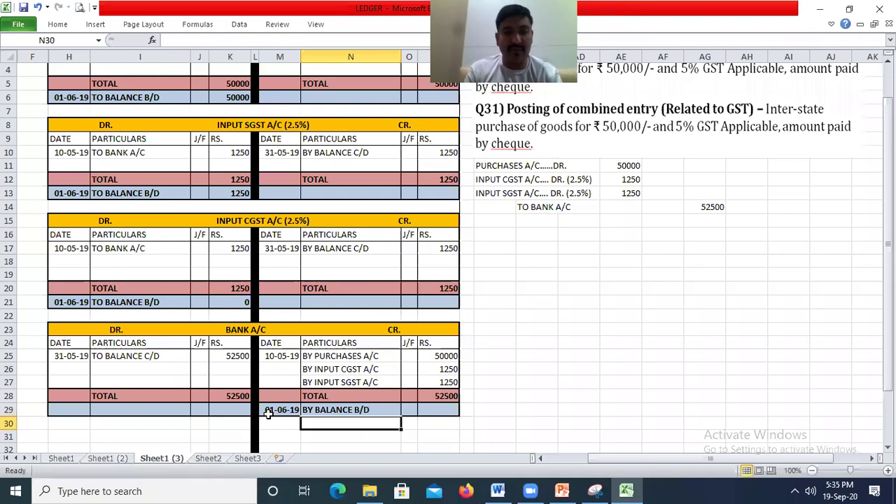
key(Tab)
text(=)
click(226, 357)
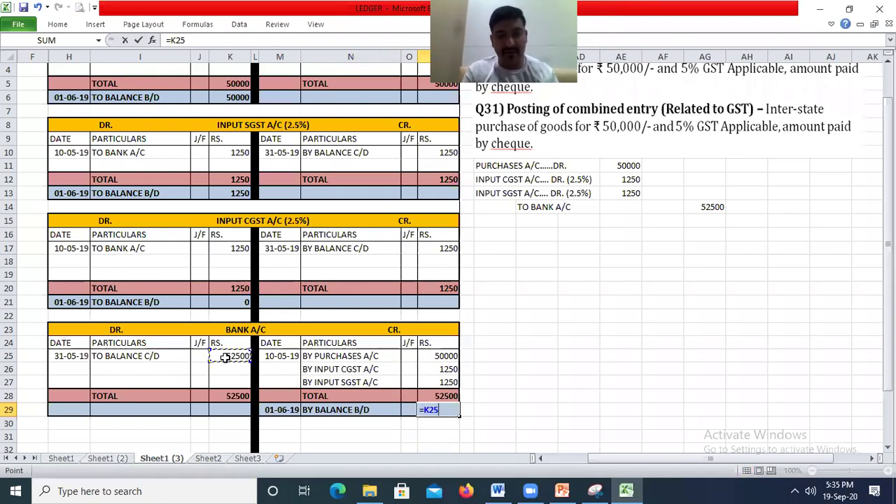
key(Return)
key(Return)
Change the question label in F1 to Q30)
key(Down)
key(Down)
key(Down)
key(Down)
key(Down)
key(Down)
key(Down)
key(Down)
key(Up)
key(Up)
key(Up)
key(Up)
key(Up)
key(Up)
key(Up)
key(Up)
key(Up)
key(Up)
key(Up)
key(Up)
key(Up)
key(Up)
key(Up)
key(Up)
key(Up)
key(Up)
key(Up)
key(Up)
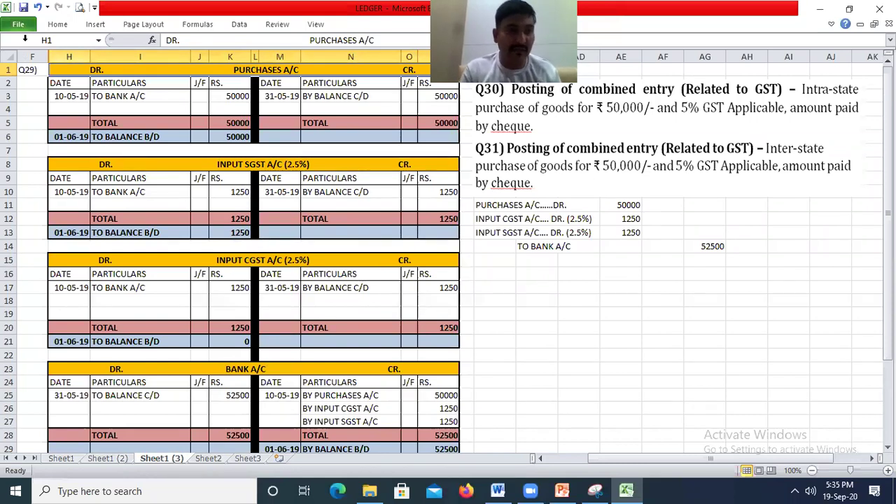
click(32, 69)
text(30))
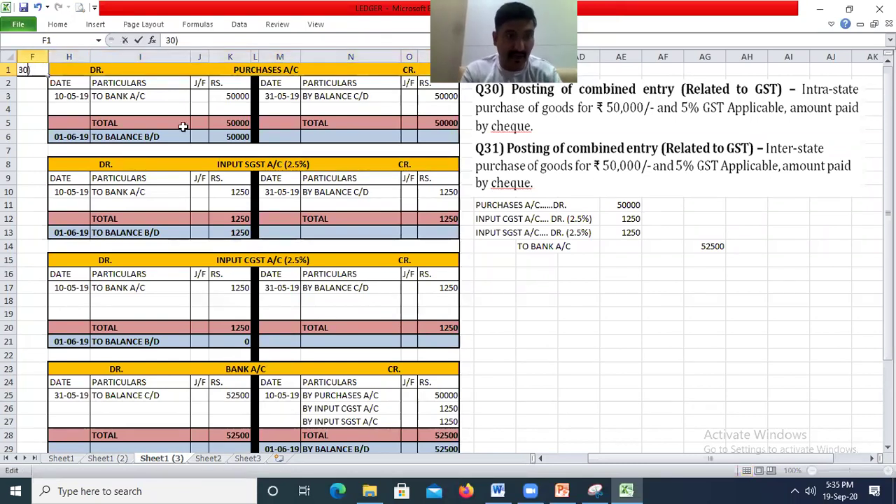
key(Left)
key(BackSpace)
key(BackSpace)
text(Q30)
key(Return)
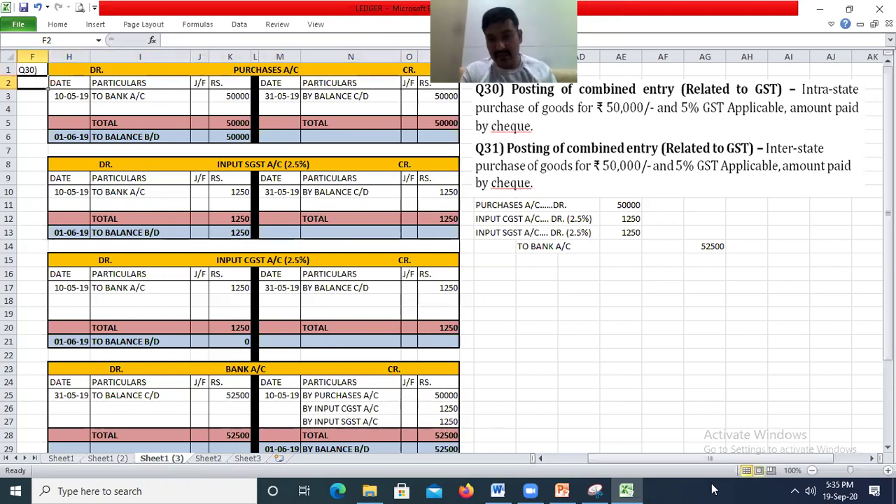
click(813, 471)
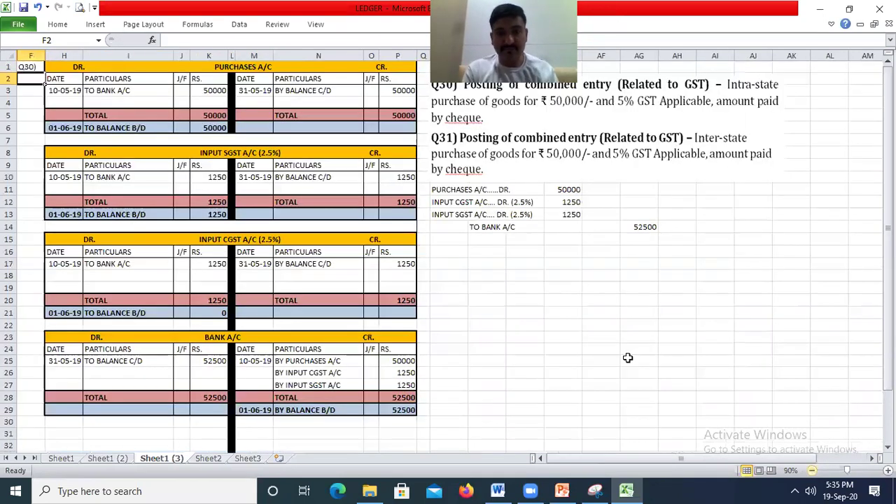
click(586, 306)
click(704, 289)
scroll(613, 128, up, 1)
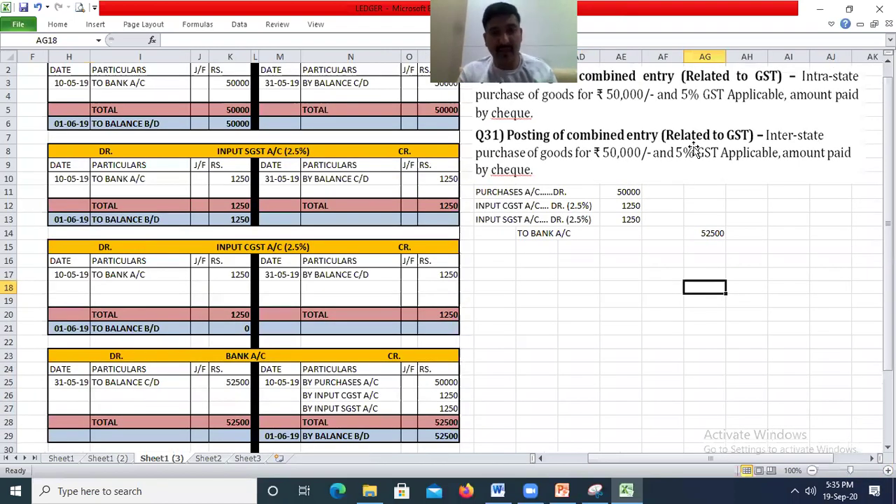
key(Up)
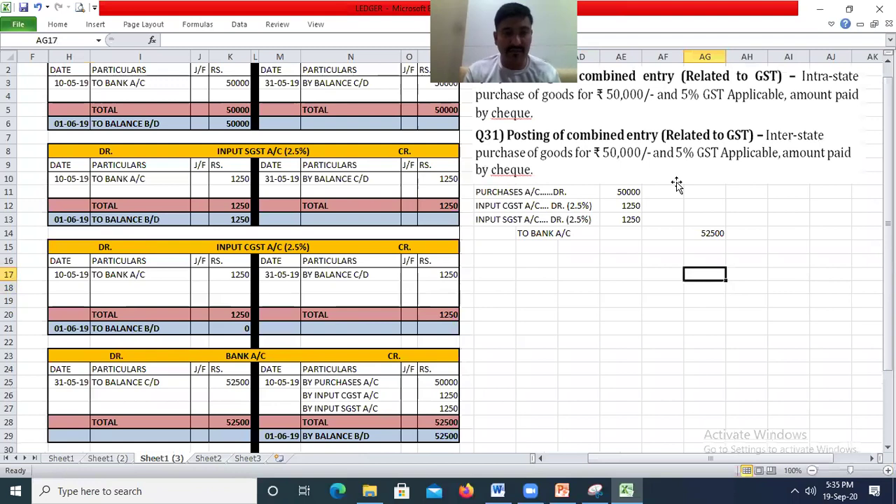
key(Page_Up)
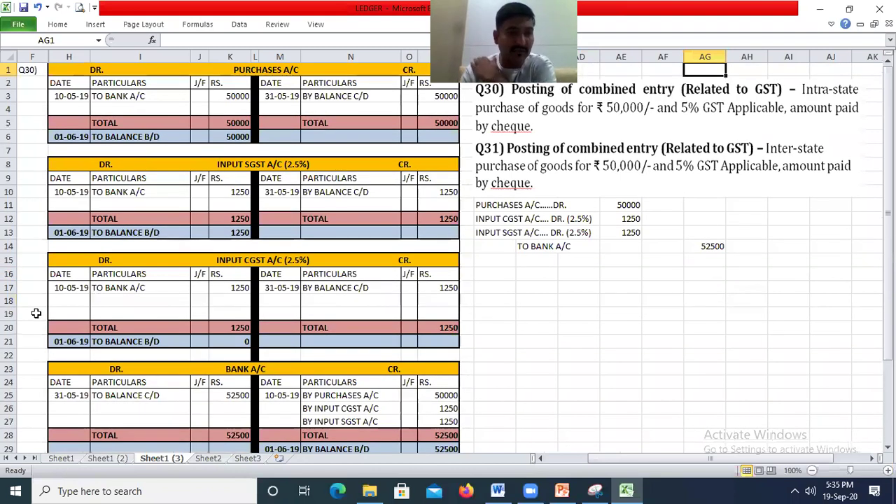
Delete the empty row 19 above the totals of Input CGST A/C
click(9, 314)
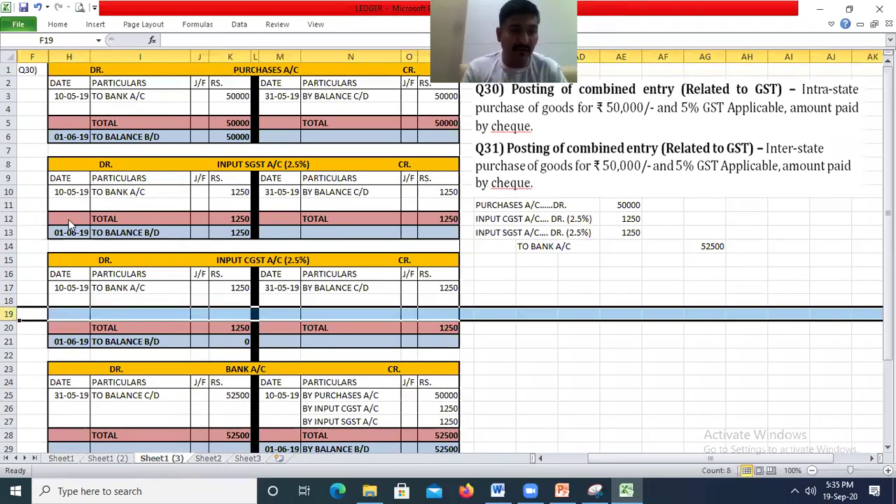
right_click(9, 315)
click(67, 222)
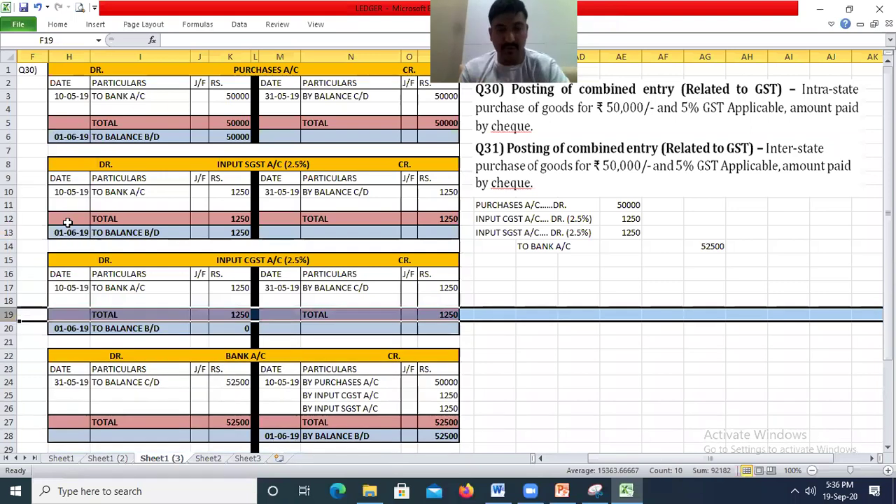
click(527, 276)
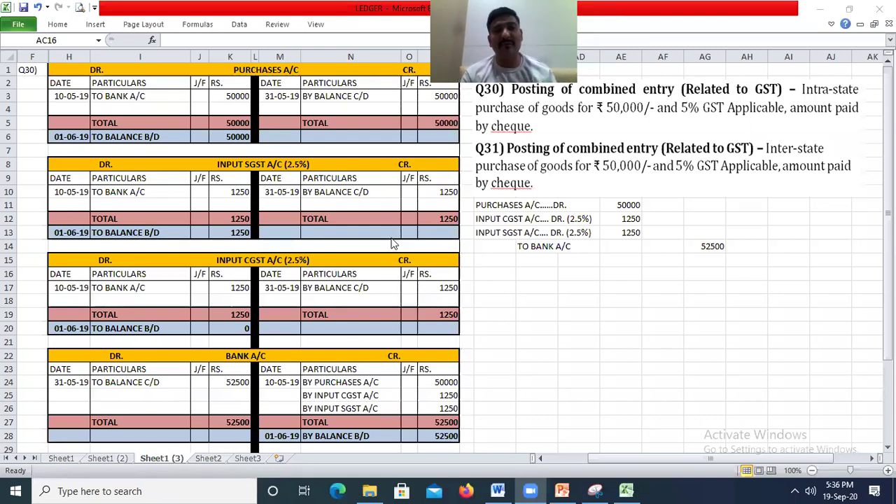
key(alt+Tab)
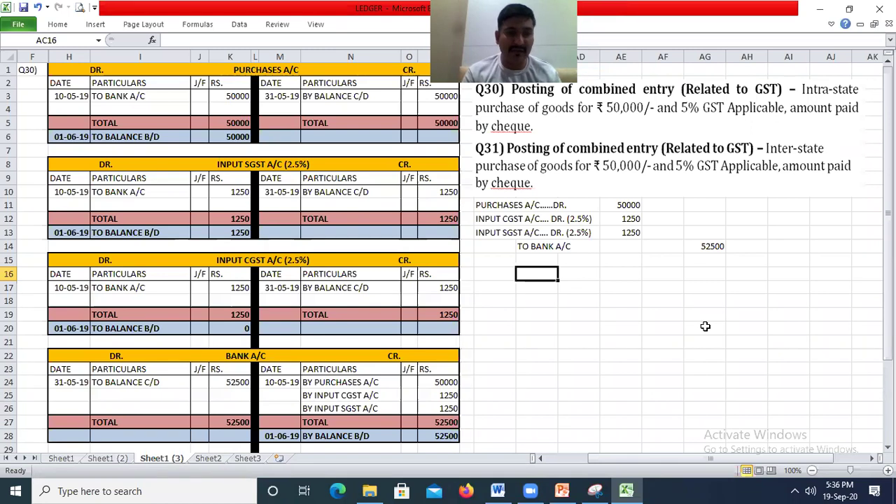
key(alt+Tab)
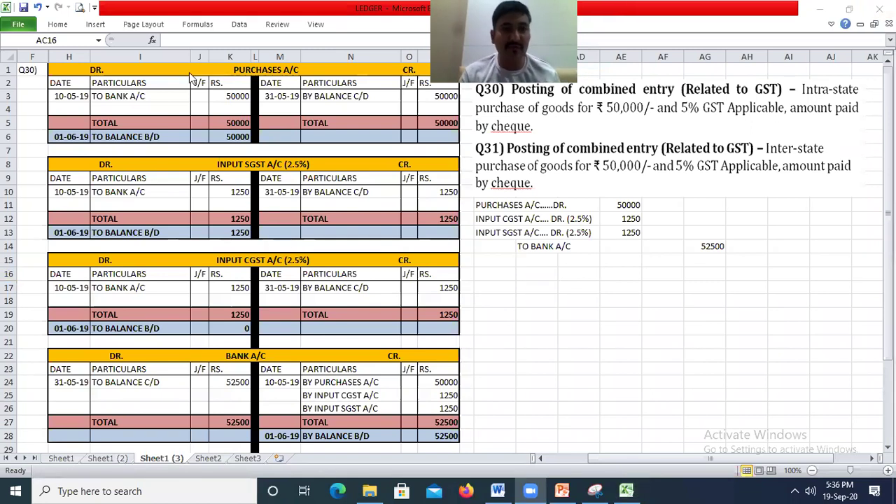
Apply the Comma style number format to both RS. amount columns, K and P
click(231, 56)
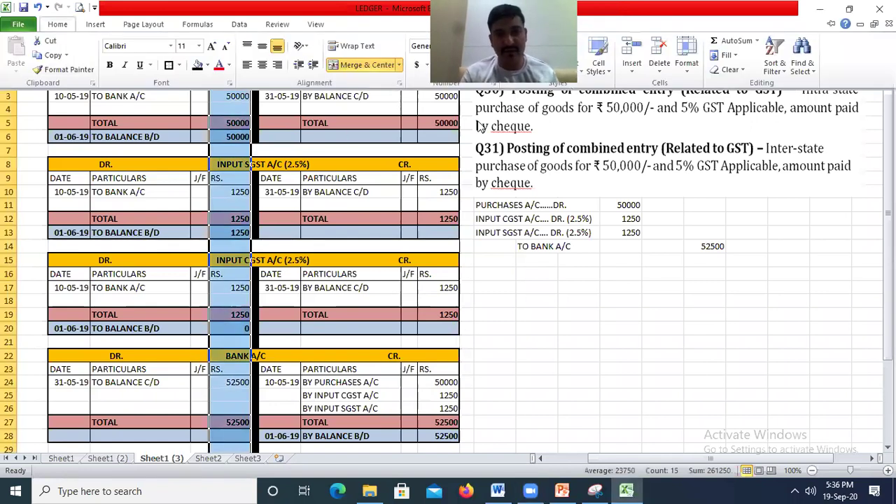
click(434, 181)
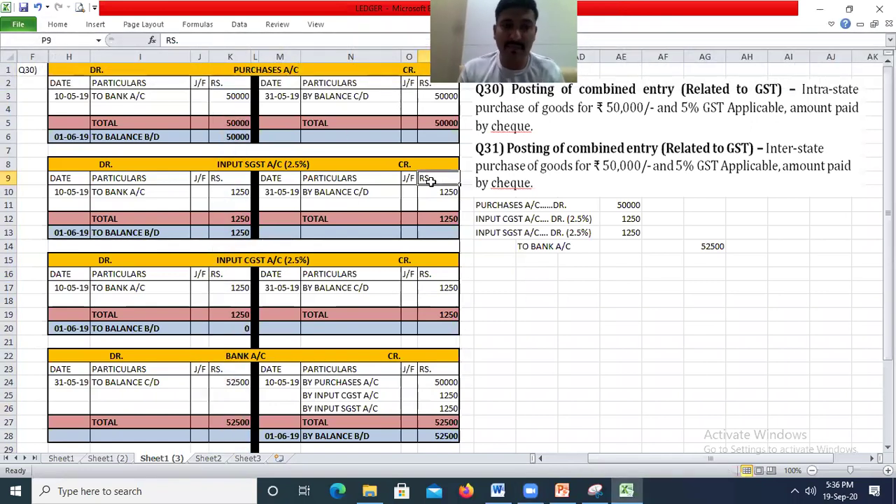
click(231, 56)
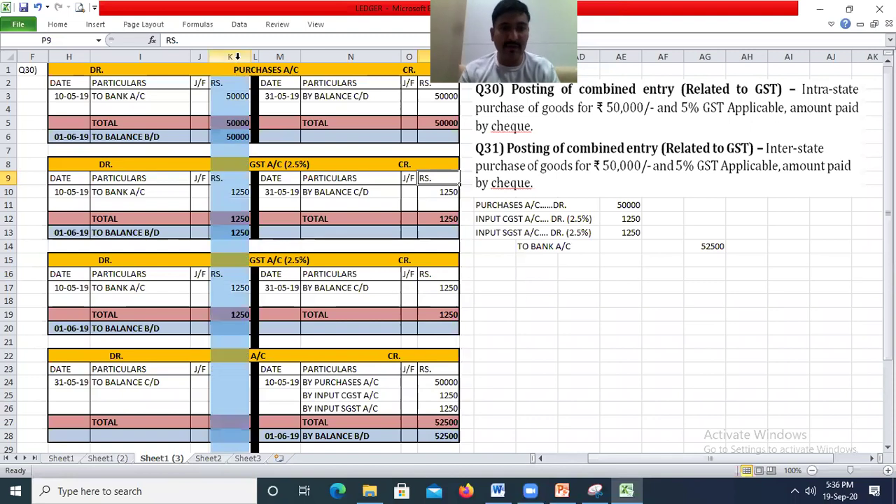
ctrl+click(420, 57)
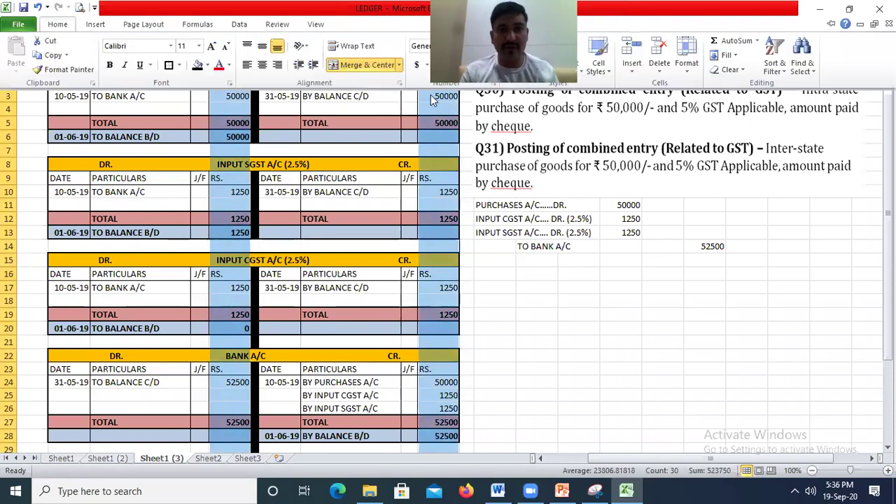
key(alt+h)
key(k)
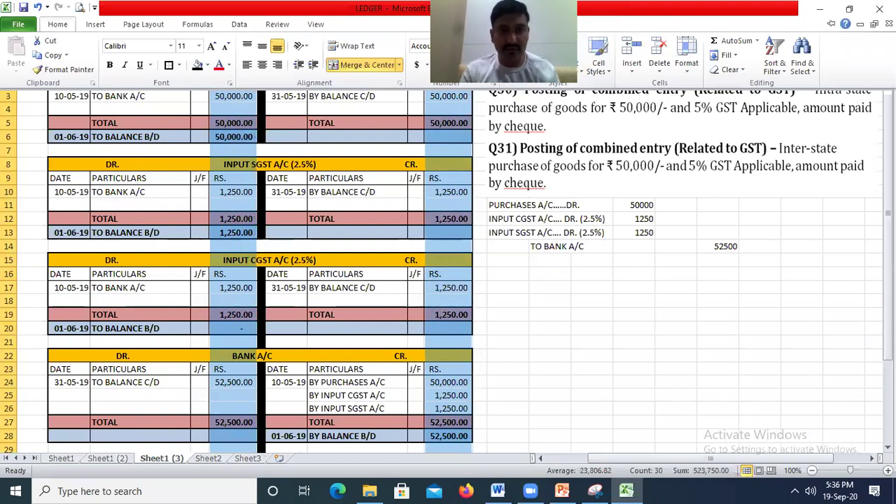
Remove the decimal places from the amounts in both RS. columns of the ledger accounts
key(alt+h)
key(9)
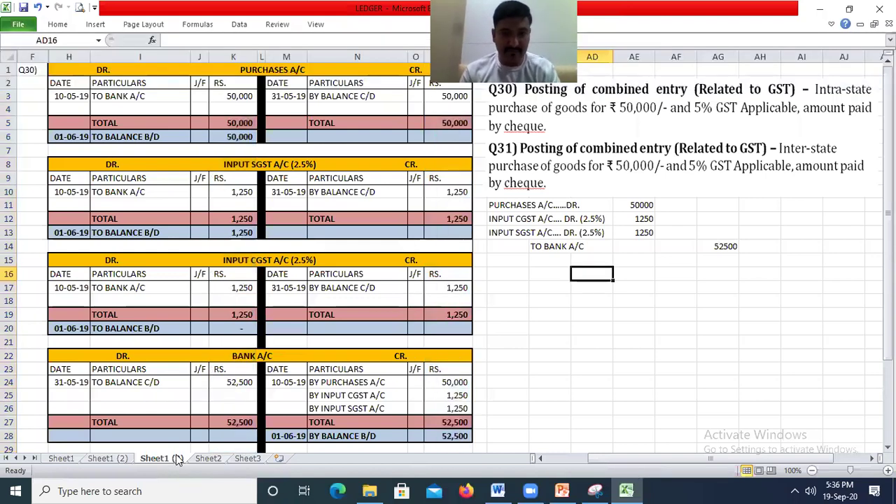
Duplicate the Sheet1 (3) worksheet and crop the question picture on the copy so only Q31 remains
drag(178, 459, 201, 460)
click(552, 160)
right_click(612, 139)
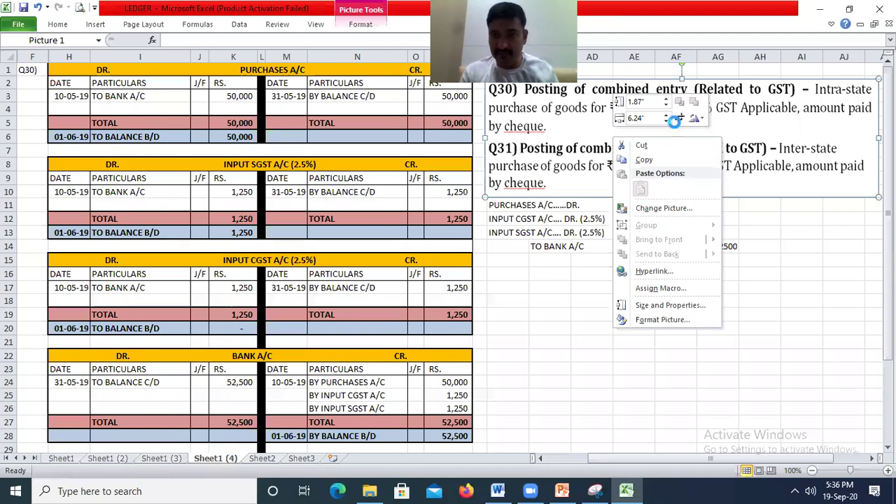
click(680, 118)
drag(682, 81, 690, 141)
click(516, 204)
click(516, 204)
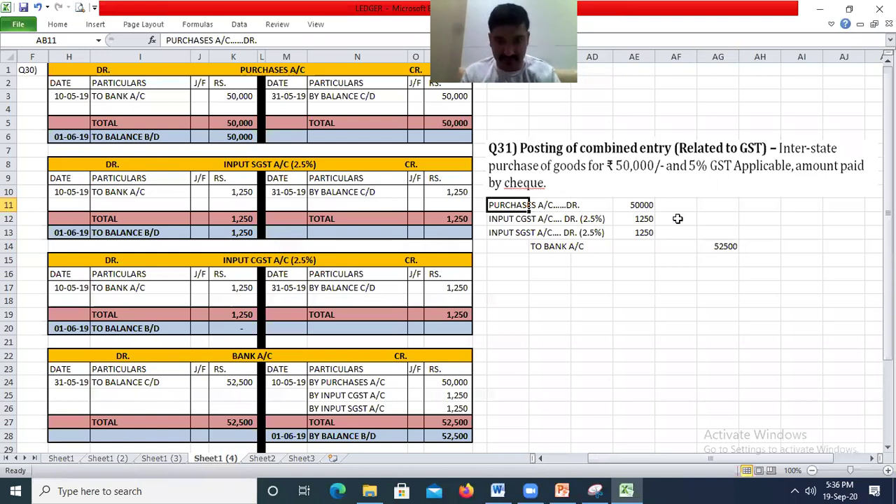
Clear the Input CGST and Input SGST journal lines and enter INPUT IGST A/C.....DR. (5%) in AB12
key(Down)
key(Down)
key(Right)
key(Right)
key(Up)
key(Left)
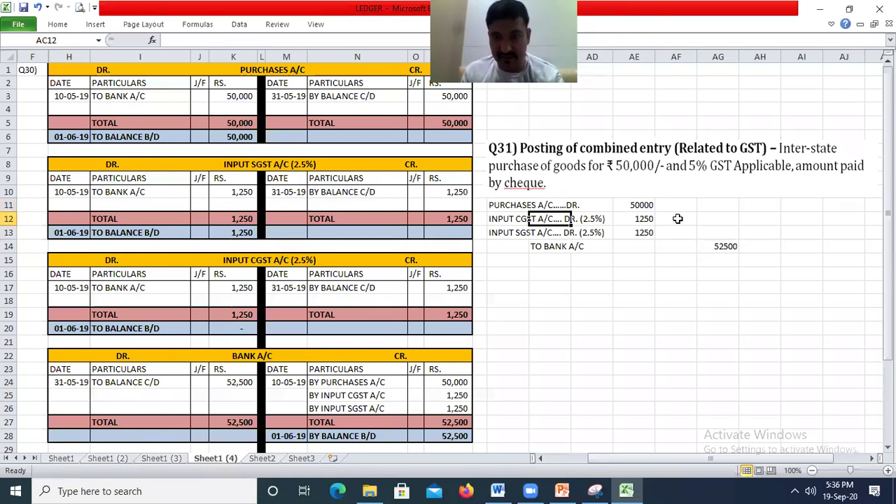
key(ctrl+z)
text(INPUT TI)
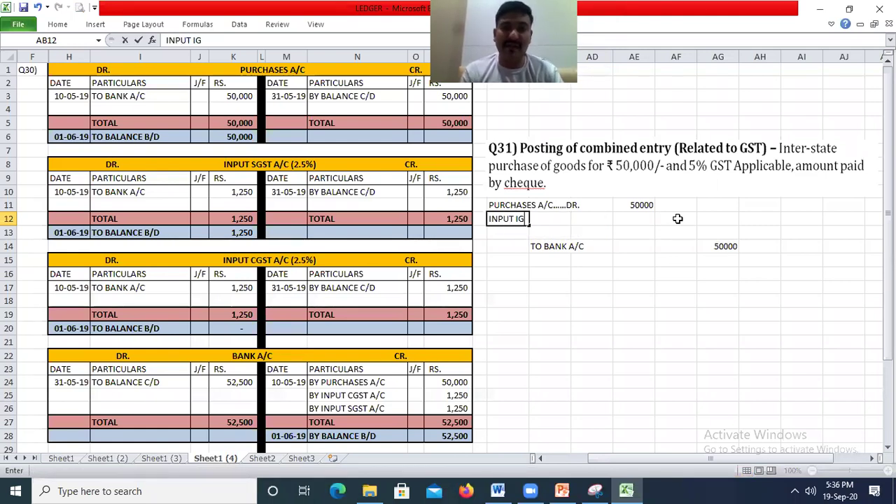
text(ST A/C.....DR)
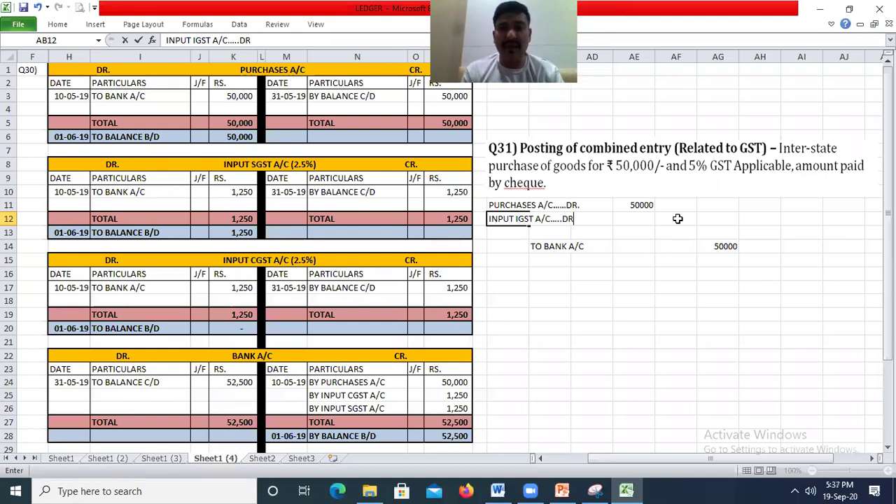
text(. (5%)
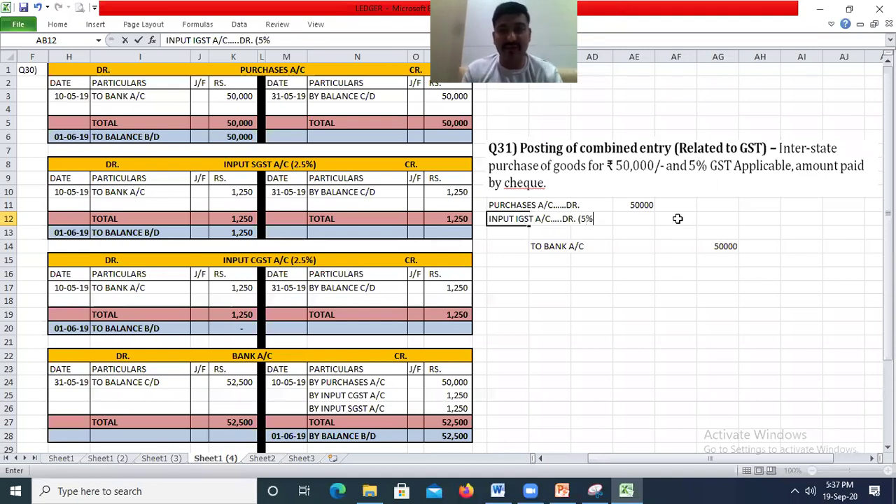
text())
Calculate the IGST debit amount in AE12 with the formula =AE11*5%
key(Tab)
key(Tab)
key(Tab)
text(=)
key(Up)
text(*)
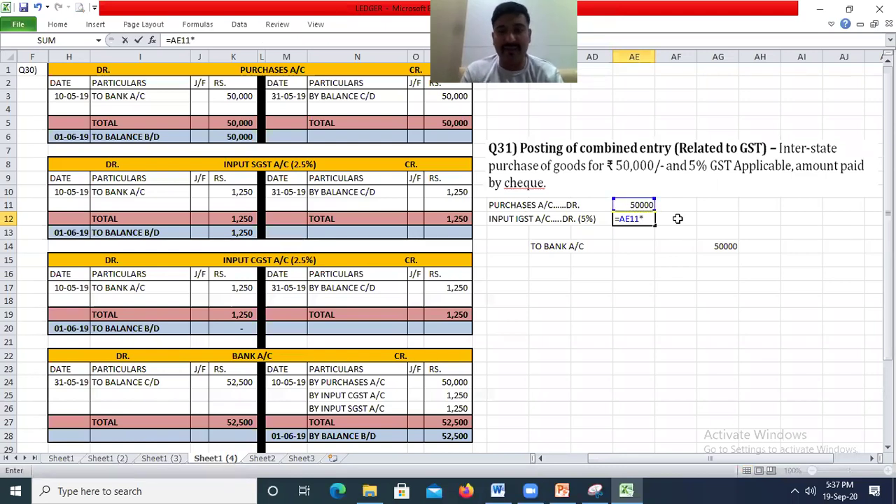
text(5%)
key(Return)
Move the TO BANK A/C journal line with its amount from row 14 up to row 13
key(Down)
key(Right)
key(Right)
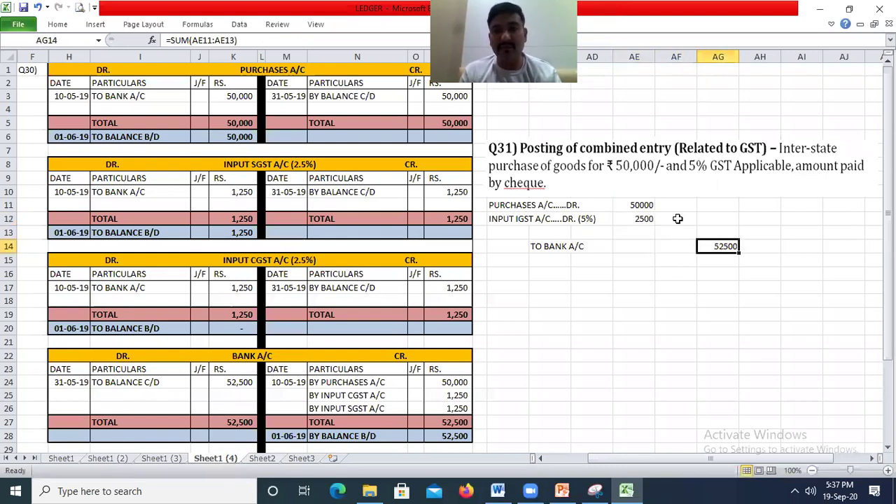
key(Left)
key(Left)
key(Left)
key(Left)
key(shift+Right)
key(shift+Right)
key(shift+Right)
key(shift+Right)
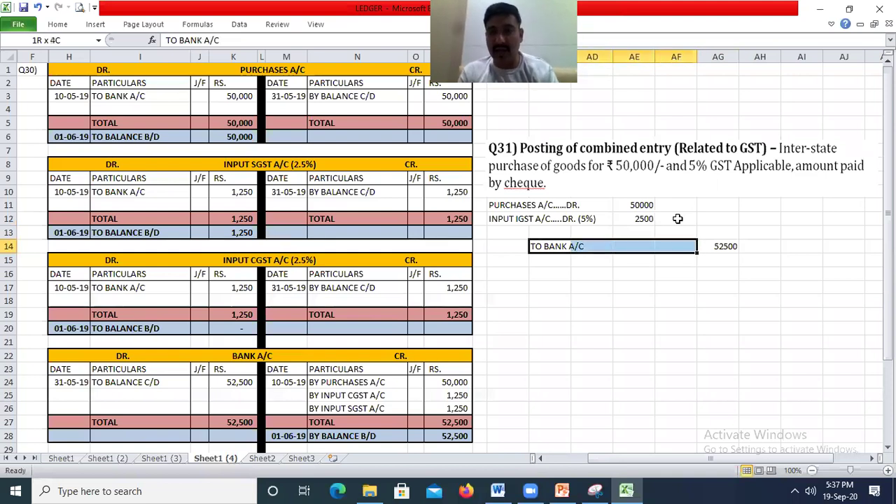
key(ctrl+x)
key(Up)
key(Return)
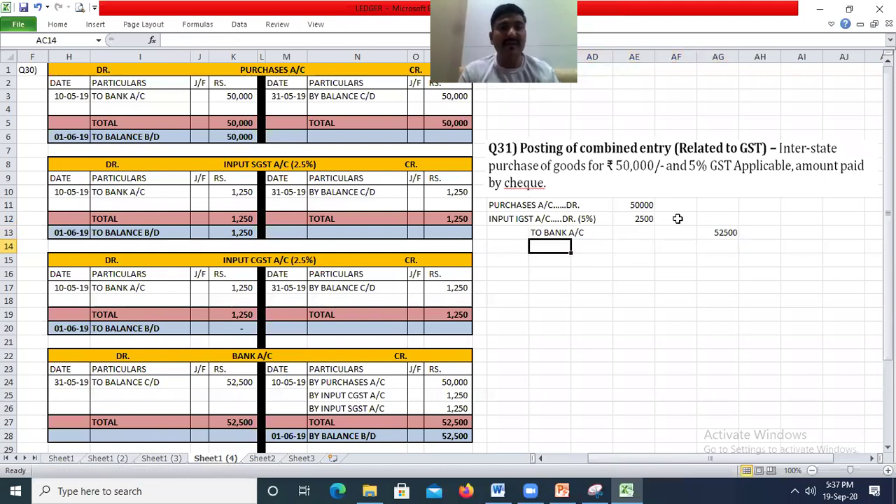
Delete the Input CGST A/C block in rows 15 to 20 and the extra blank row above Bank A/C
click(301, 75)
click(256, 166)
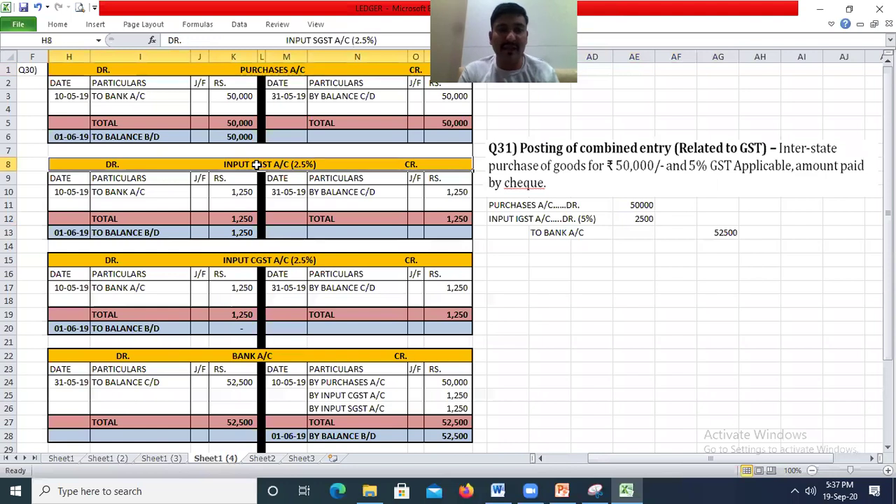
drag(9, 260, 19, 334)
right_click(83, 300)
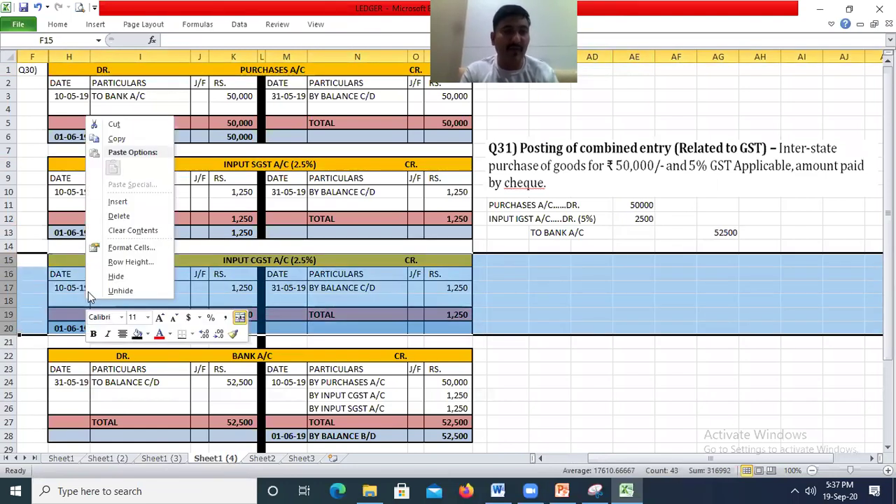
click(115, 218)
click(9, 259)
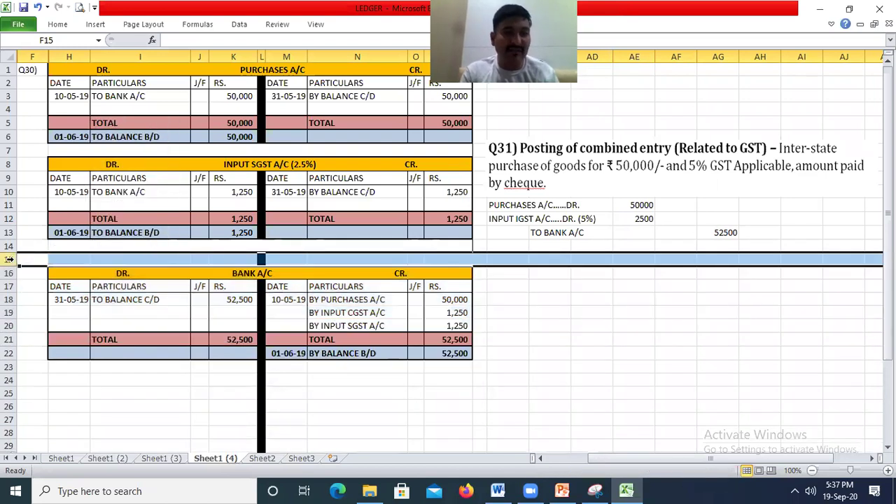
right_click(9, 259)
click(42, 359)
click(324, 129)
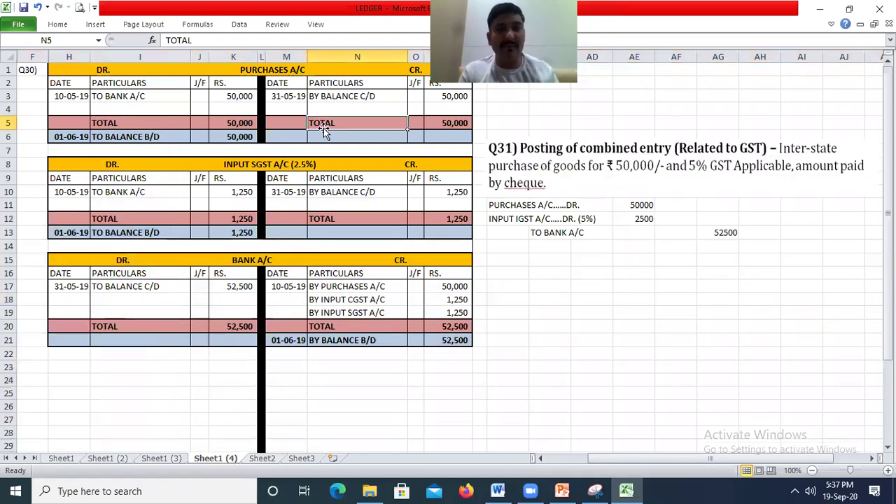
Change the account title in row 8 to INPUT IGST A/C (5%)
click(288, 70)
click(305, 163)
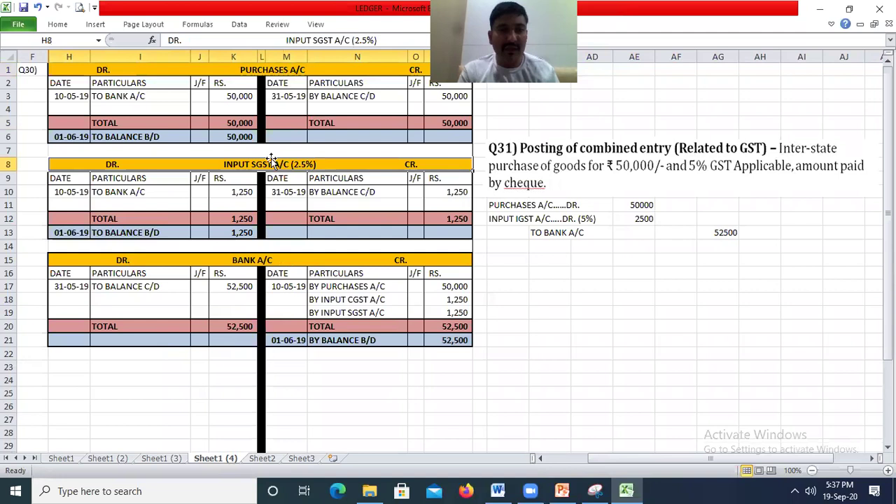
double_click(257, 164)
key(BackSpace)
text(I)
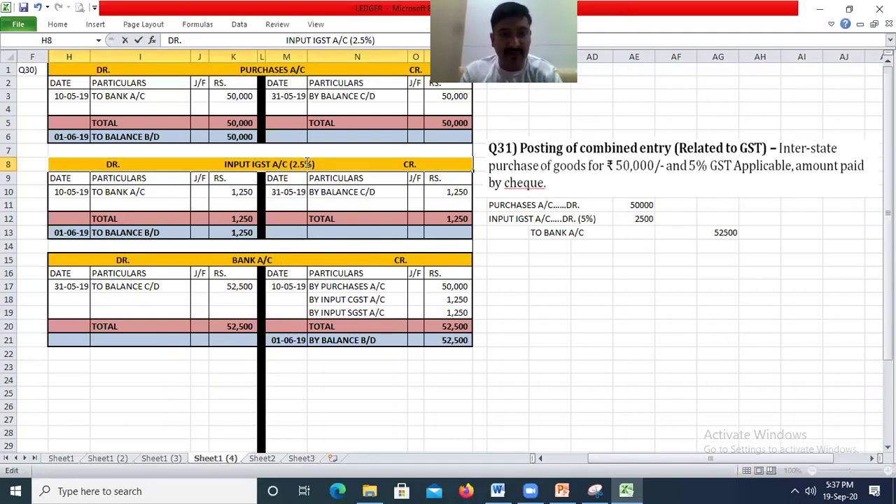
key(BackSpace)
key(BackSpace)
key(Return)
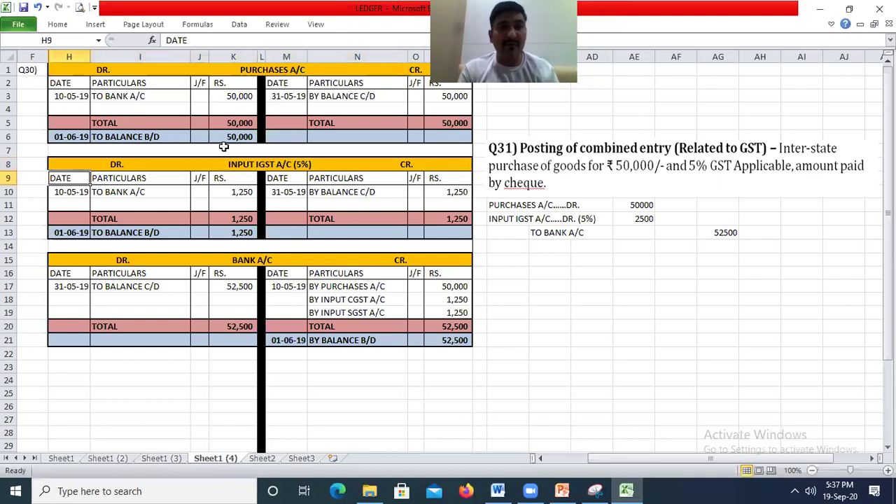
Set the TO BANK A/C amount in the Input IGST account, cell K10, to 2500
click(146, 96)
click(230, 96)
click(251, 190)
text(2500)
key(Return)
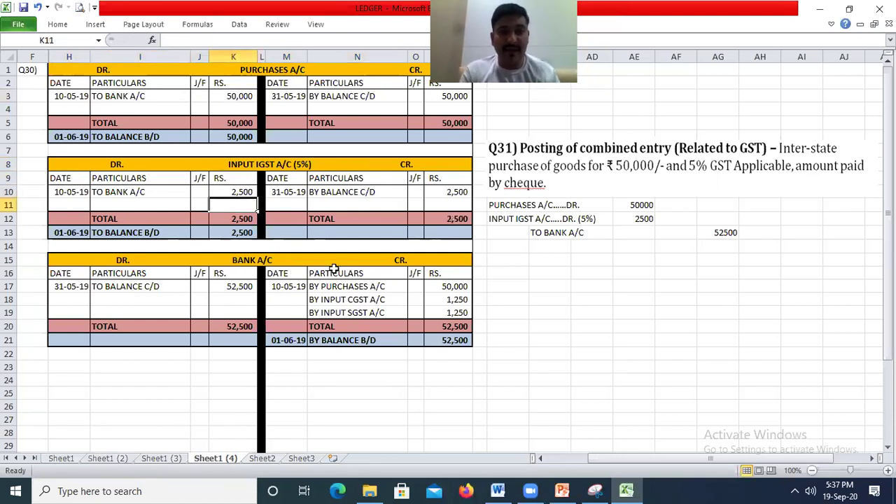
In Bank A/C, clear the BY INPUT SGST A/C line and replace the CGST line with BY INPUT IGST A/C, amount 2500
drag(346, 313, 448, 315)
key(Delete)
key(Up)
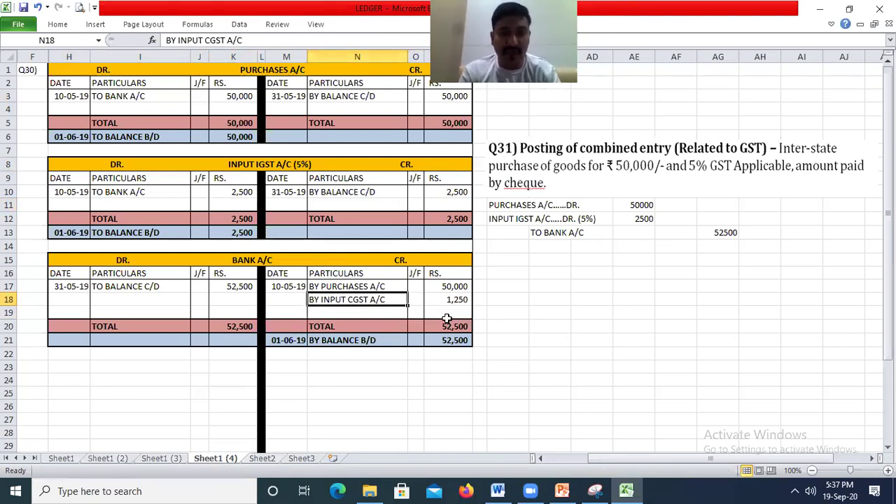
text(BY INPUT IGST A/C)
key(Tab)
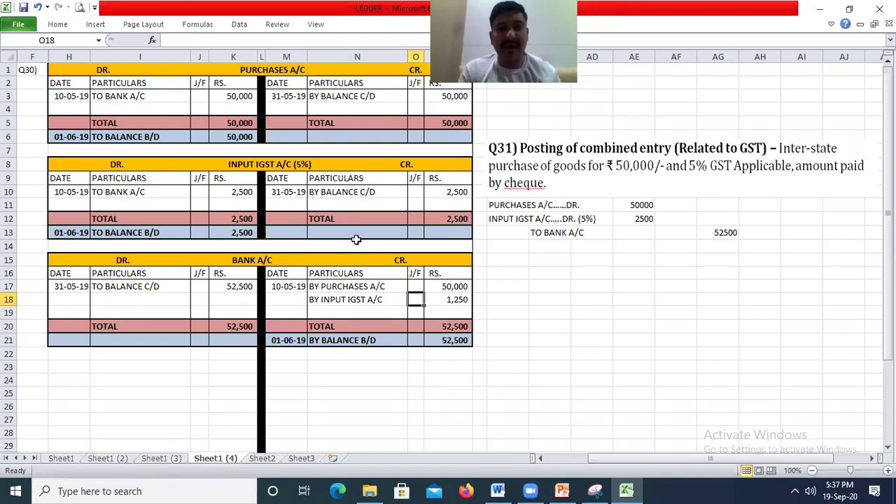
key(Right)
text(2500)
key(Return)
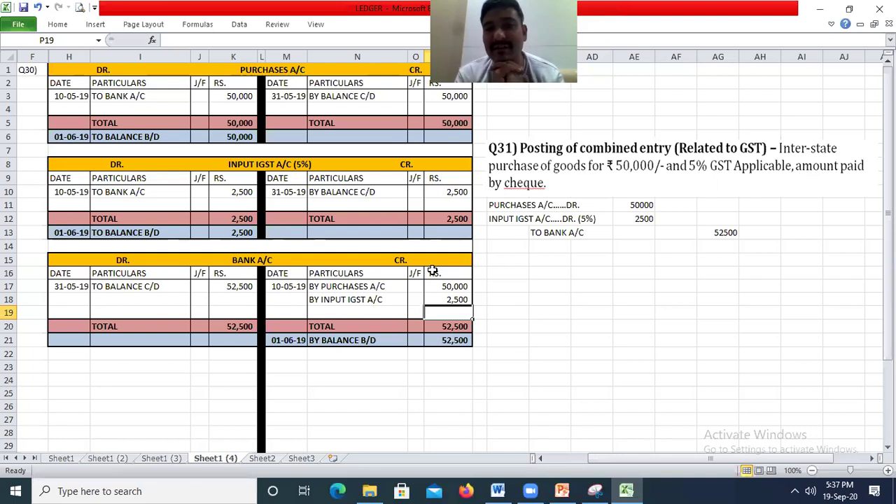
Move the Q31 question picture up, away from the journal entry
click(818, 149)
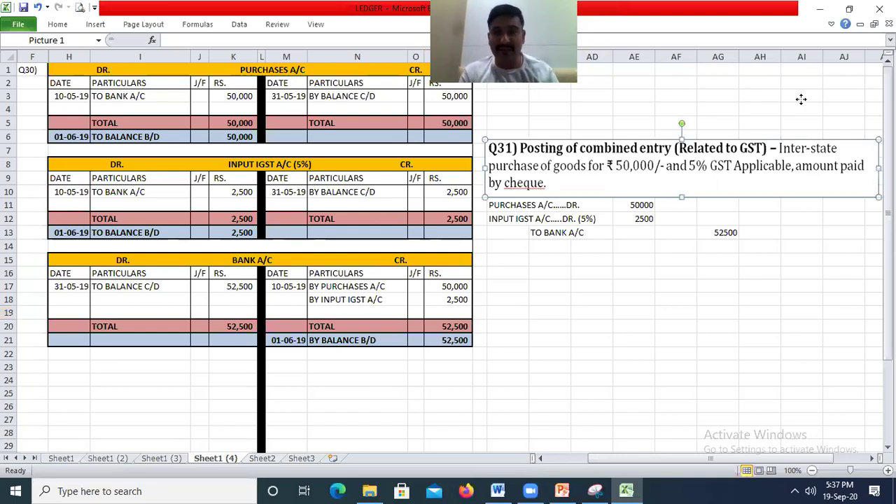
drag(801, 99, 802, 36)
click(643, 204)
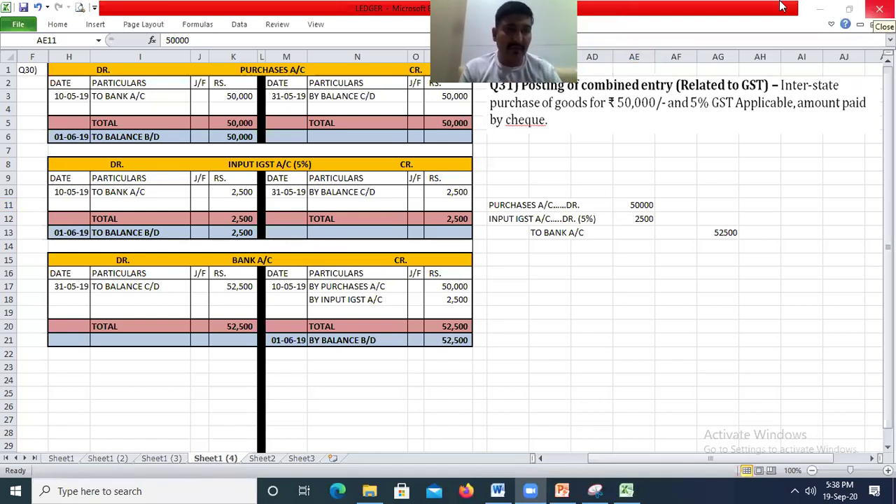
Change the question label in F1 to Q31)
key(F2)
double_click(35, 70)
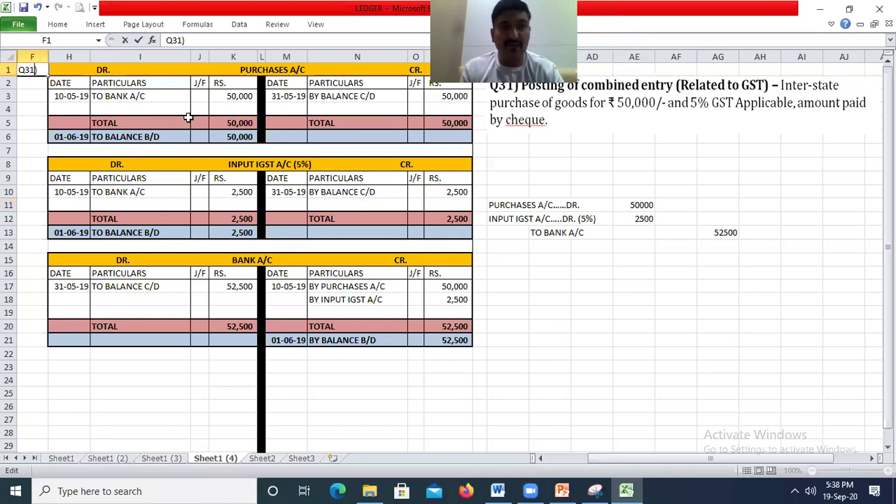
key(Return)
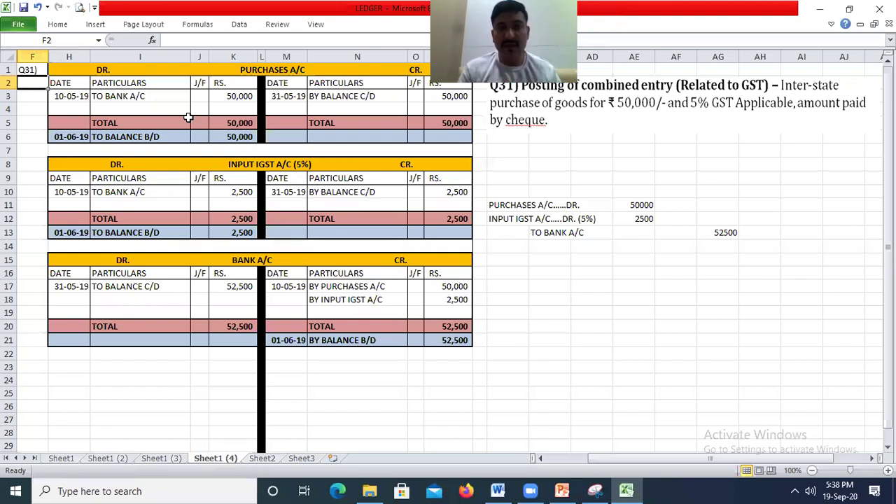
click(580, 235)
click(552, 219)
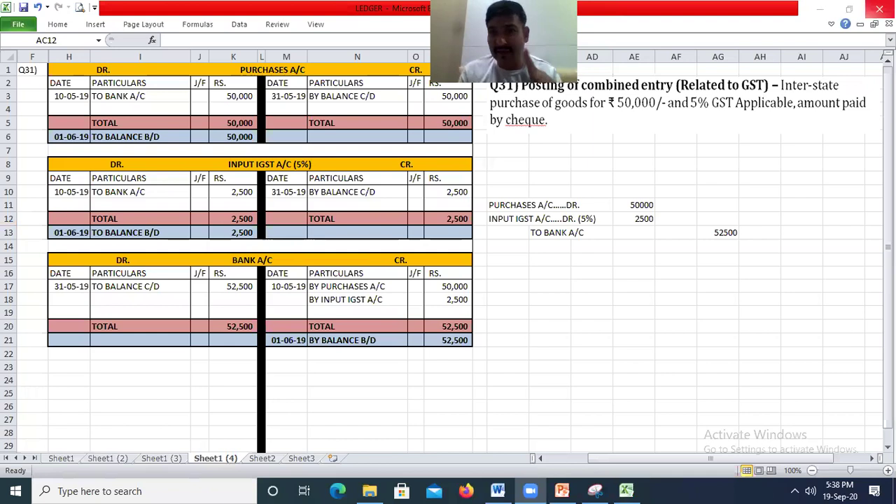
click(537, 189)
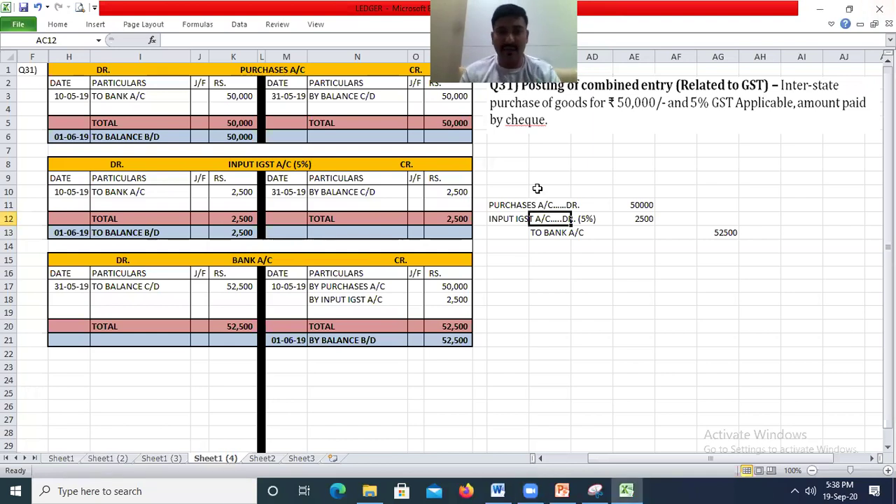
Switch to the chapter 4 - ledger document in Word and copy the Q61 question text with all its dated transactions
key(alt+Tab)
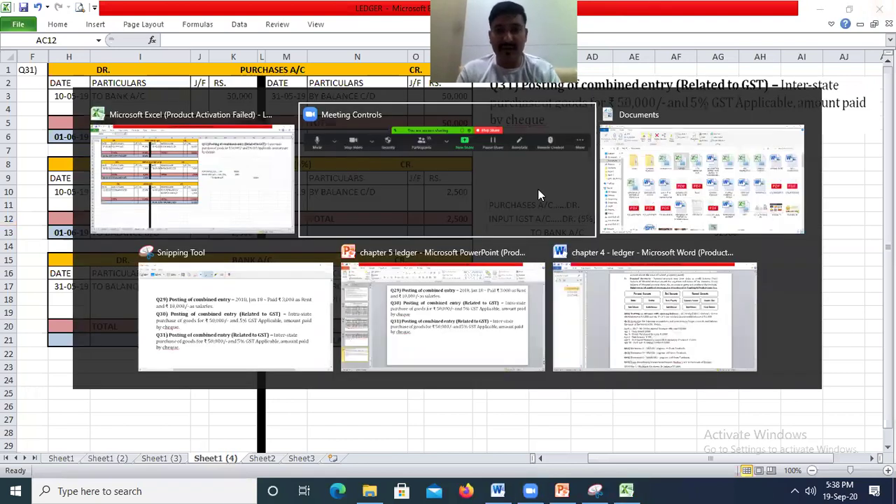
key(alt+Tab)
key(alt+Tab)
key(alt+Tab)
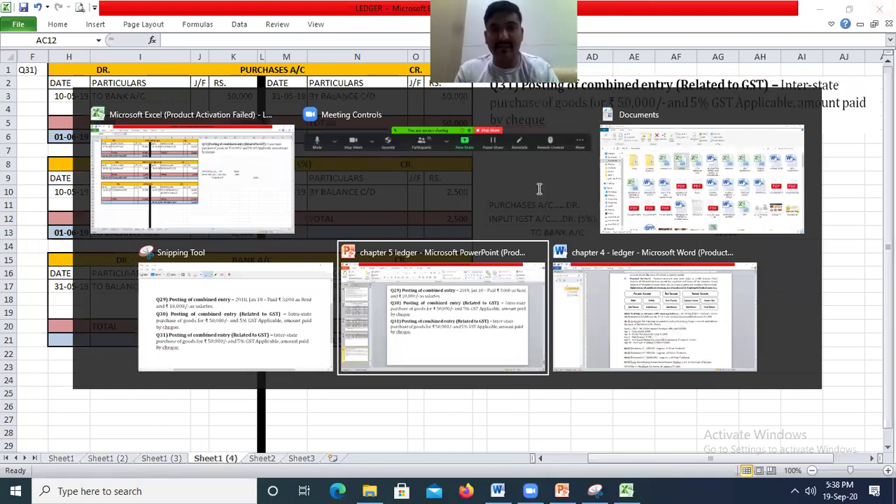
key(alt+Tab)
key(alt+Tab)
key(alt+Tab)
key(alt+Tab)
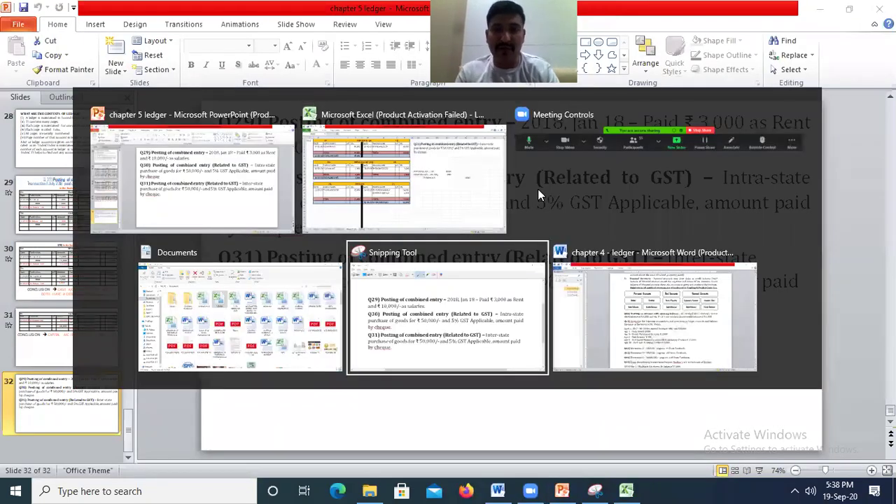
key(alt+Tab)
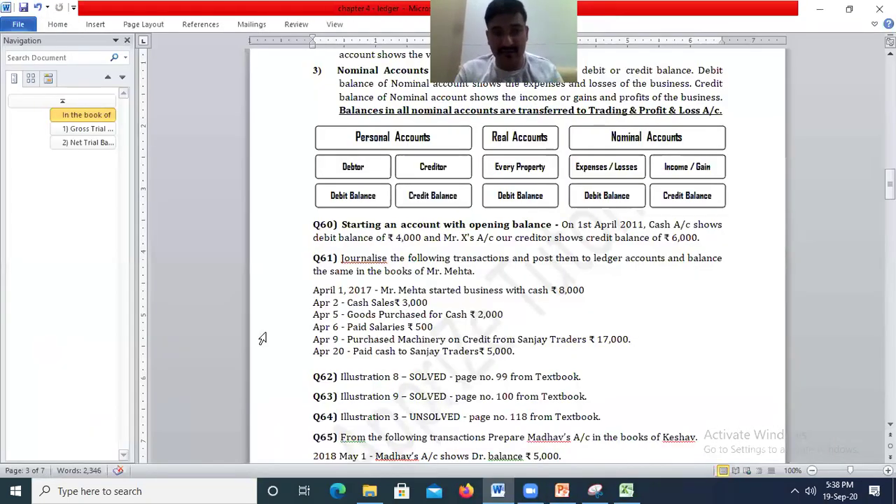
drag(341, 258, 524, 352)
key(ctrl+c)
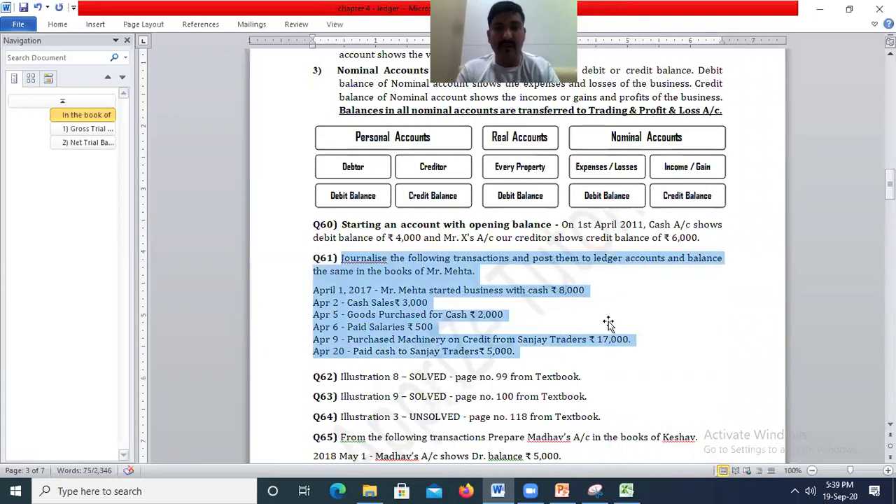
In the chapter 5 ledger presentation, add a slide after slide 32 with the copied question as body text and Q31) as title
key(alt+Tab)
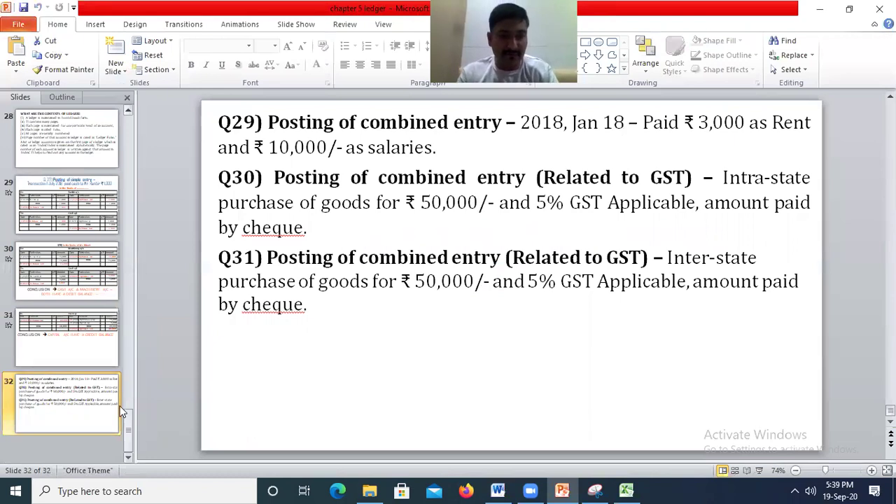
key(Return)
click(391, 211)
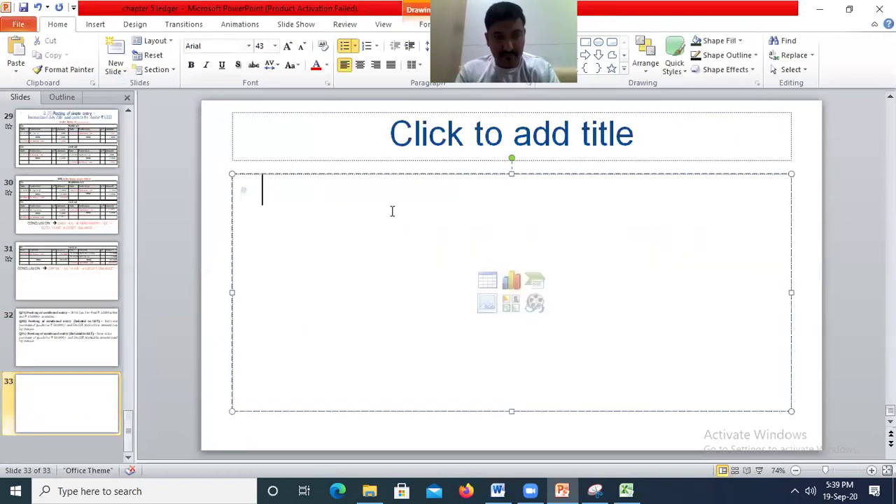
key(ctrl+v)
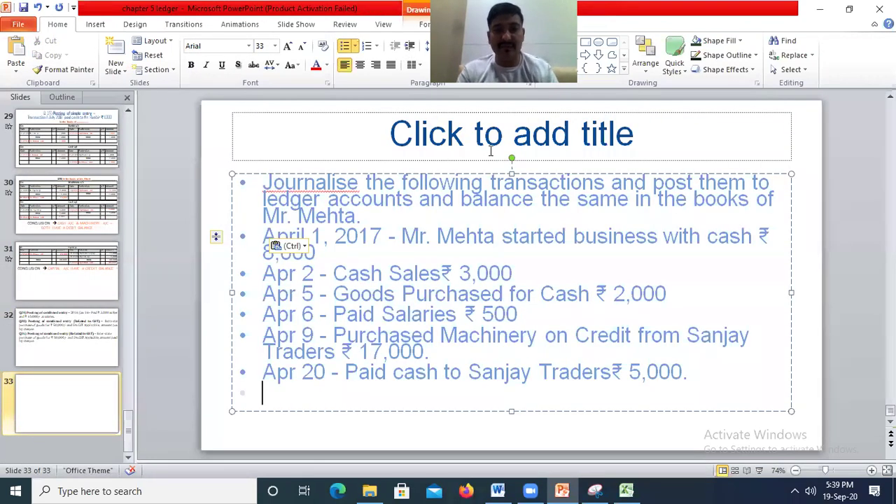
click(516, 147)
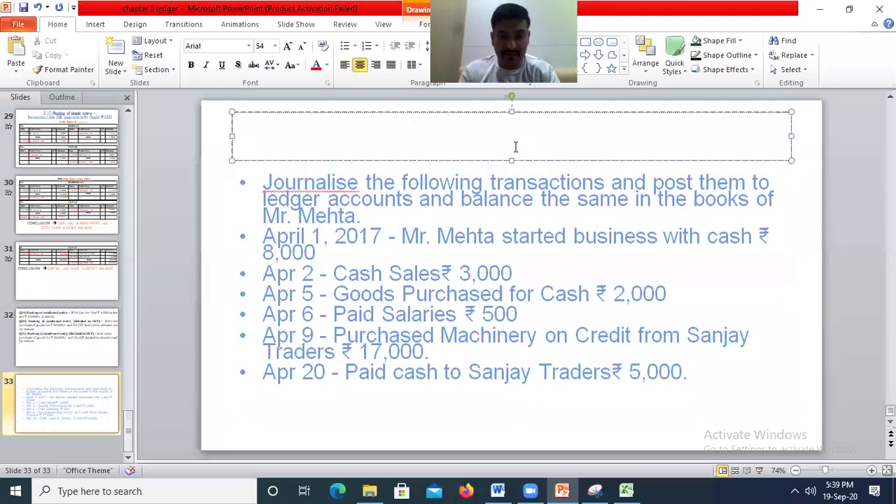
text(Q31))
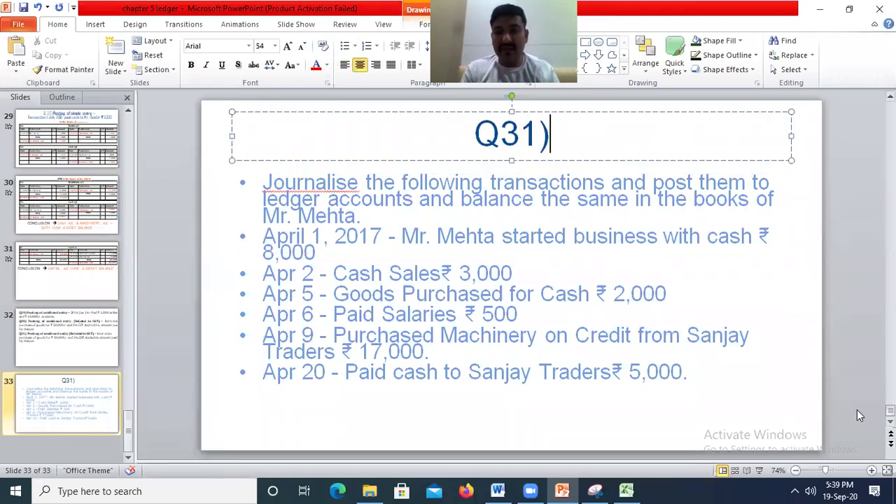
Recolour all the question text in the new slide's body to the recently used near-black colour
click(513, 273)
click(391, 174)
click(327, 65)
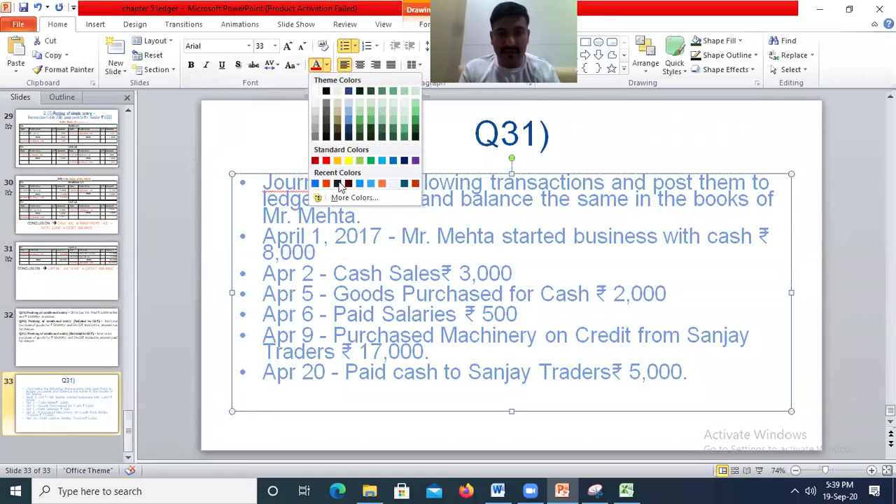
click(337, 184)
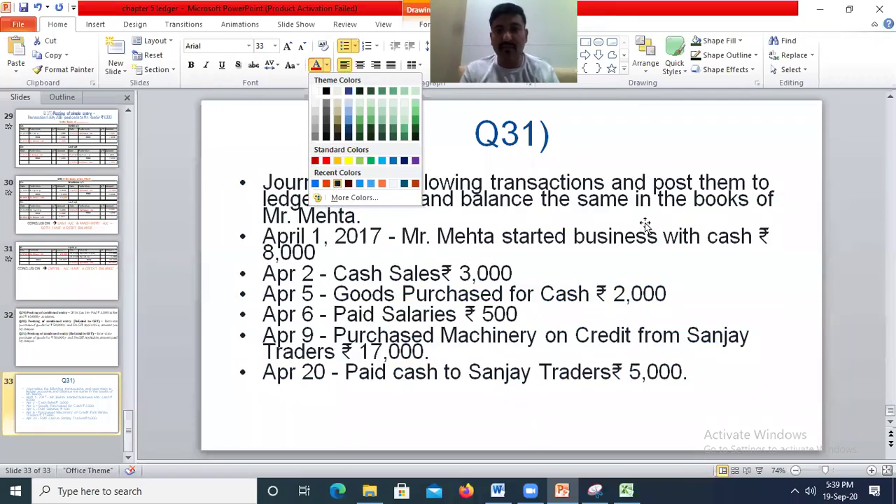
click(663, 150)
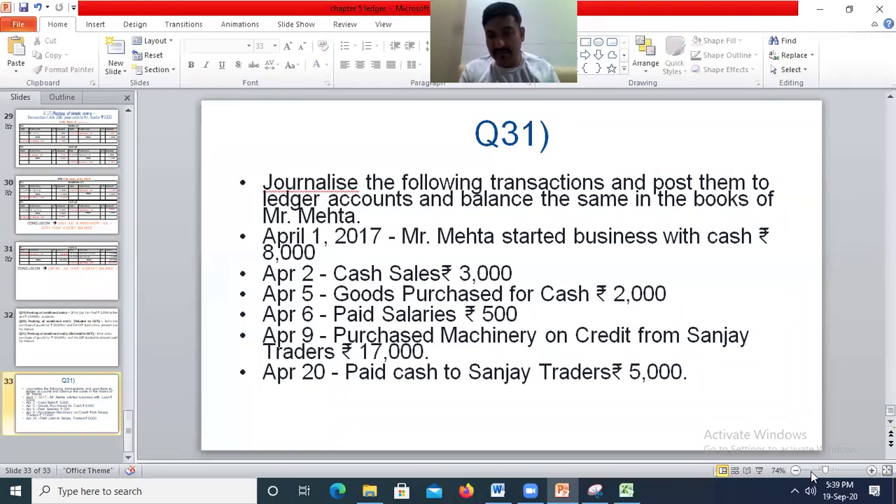
Present the new slide full screen, check its question number against the label in the Excel ledger sheet, and end the show
click(759, 470)
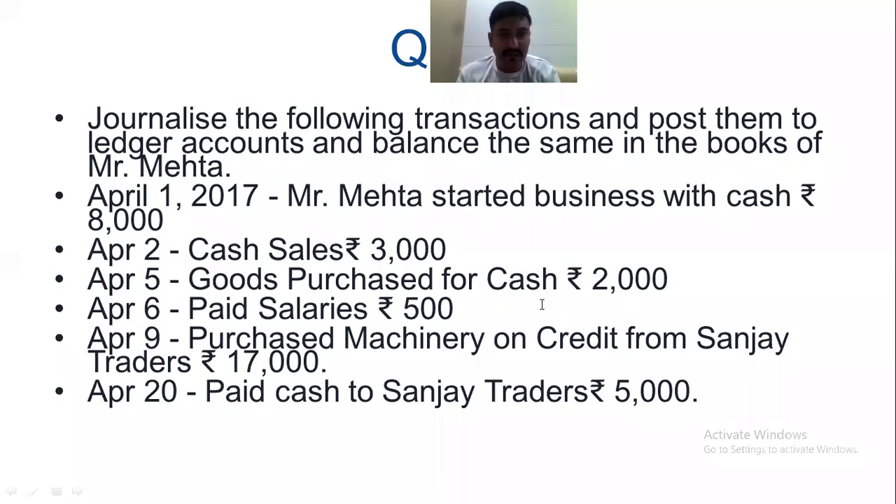
key(alt+Tab)
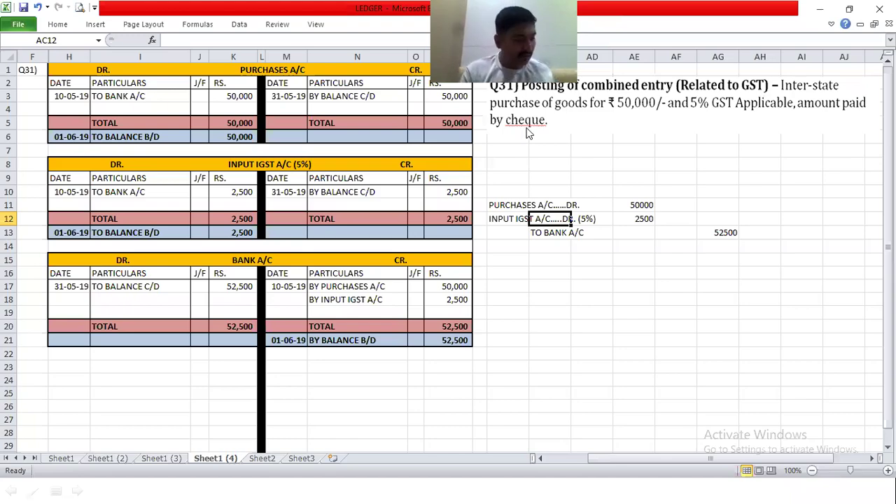
key(alt+Tab)
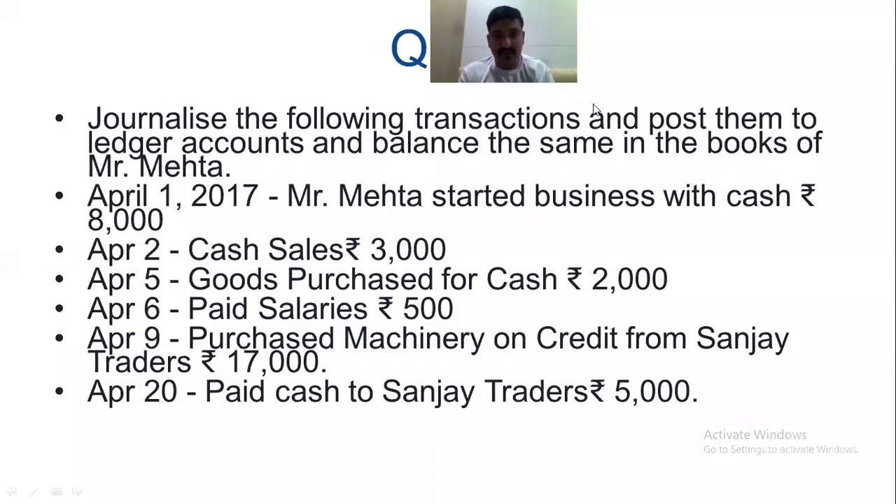
key(Escape)
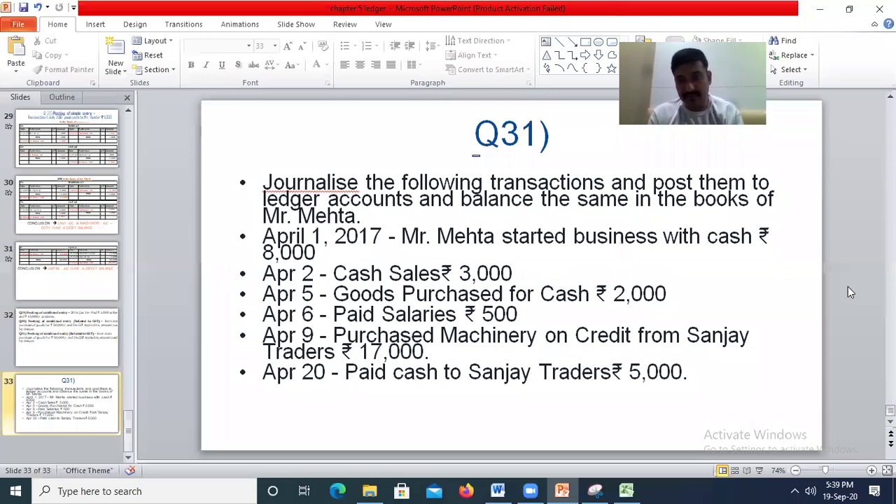
Change the slide title to Q32) and present the slide full screen
key(BackSpace)
text(2)
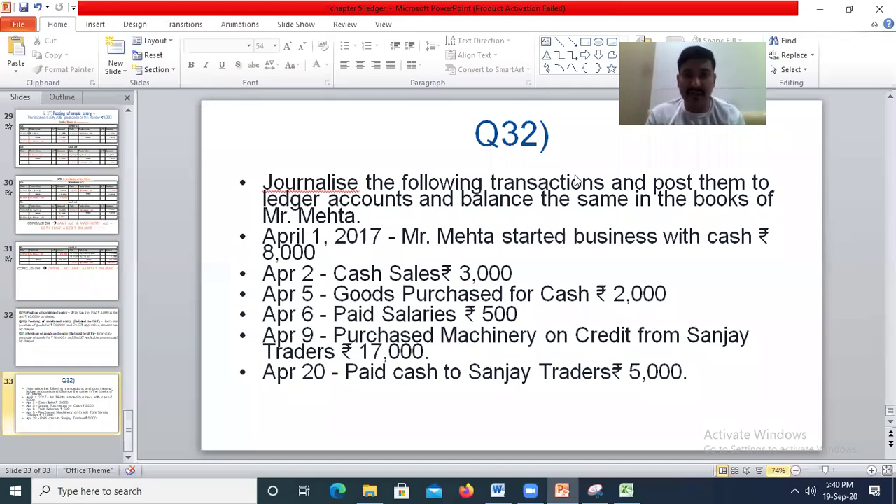
key(shift+F5)
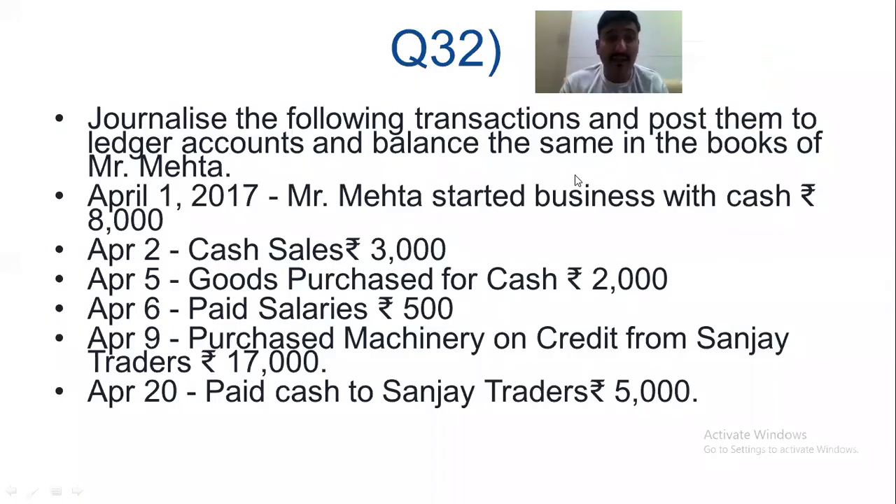
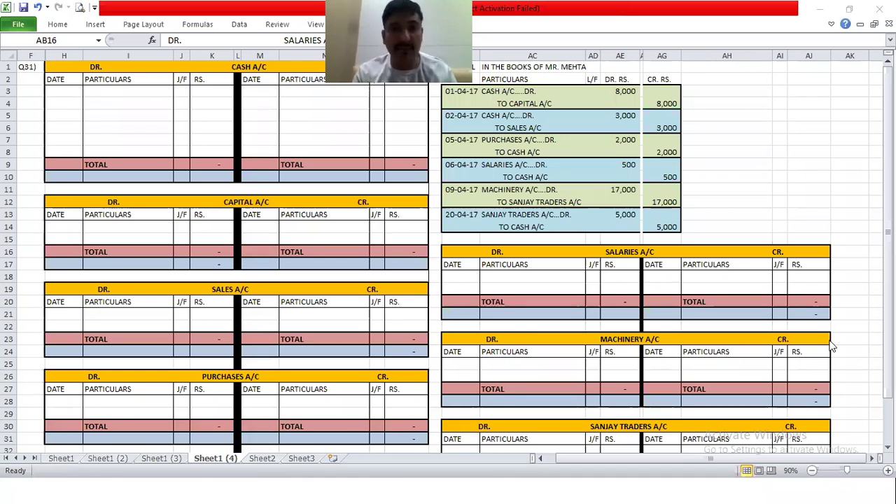
Post the opening capital entry on the debit side of Cash A/C: date 01/04/17, TO CAPITAL A/C, amount 8000
click(502, 92)
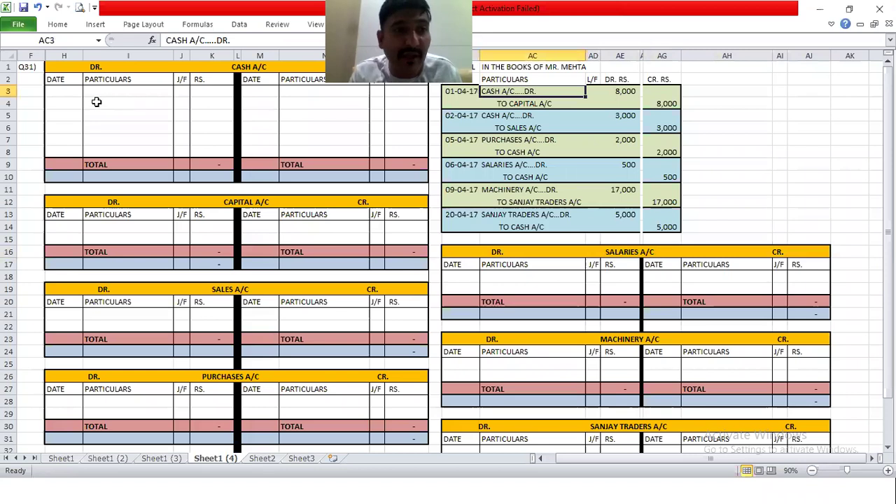
click(75, 92)
text(01/04/16)
key(BackSpace)
text(7)
key(Tab)
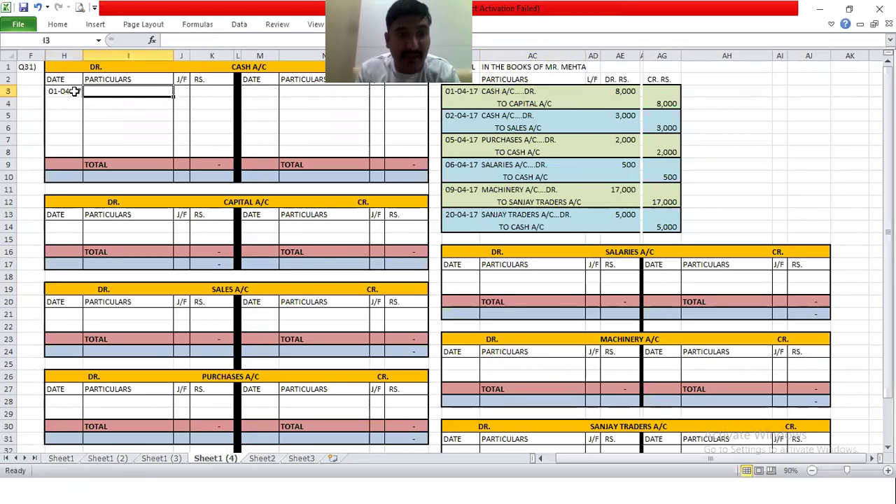
text(TO CAPITAL A/C')
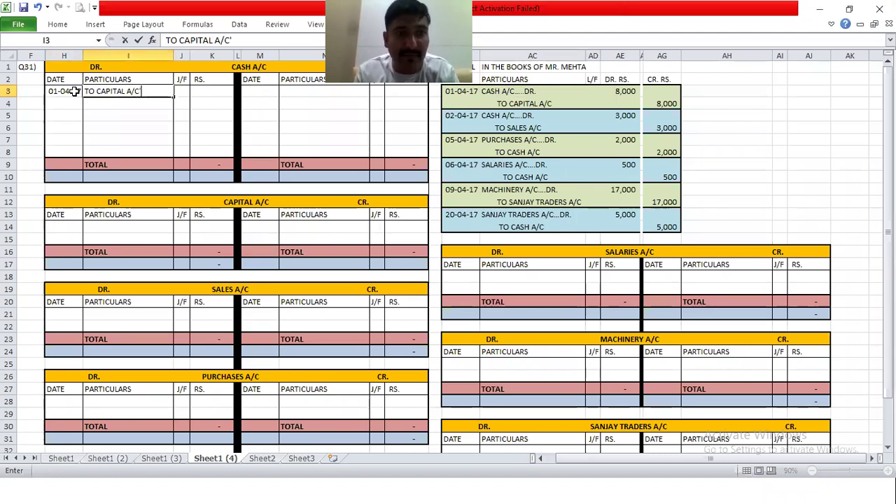
key(Return)
key(Up)
key(Right)
key(Right)
text(8000)
key(Return)
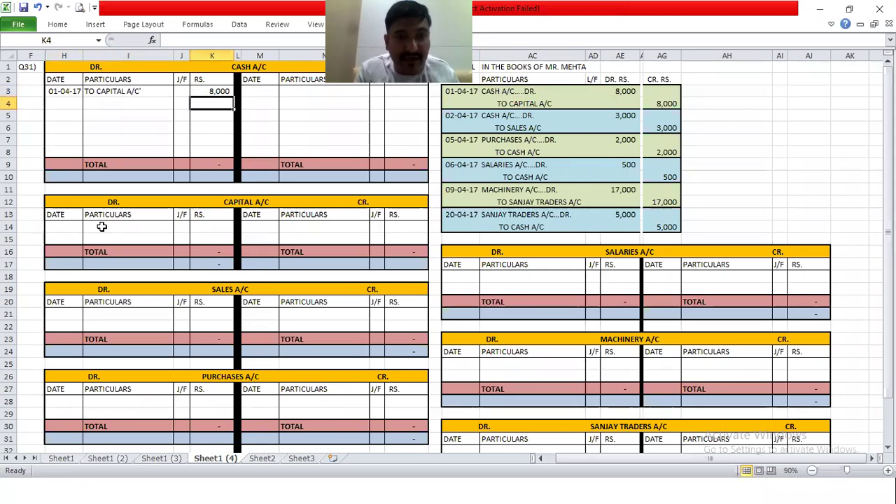
Post the matching entry on the credit side of Capital A/C: date 01/04/17, BY CASH A/C, amount 8,000
click(251, 231)
text(01)
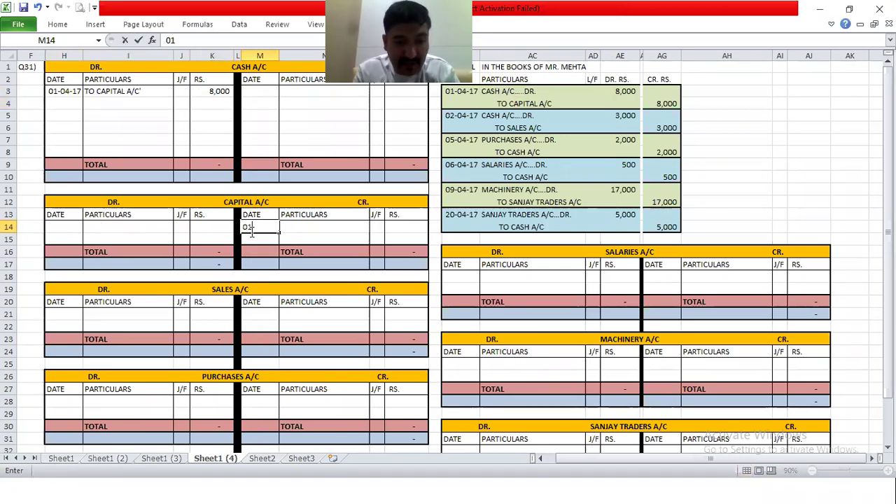
text(/04/17)
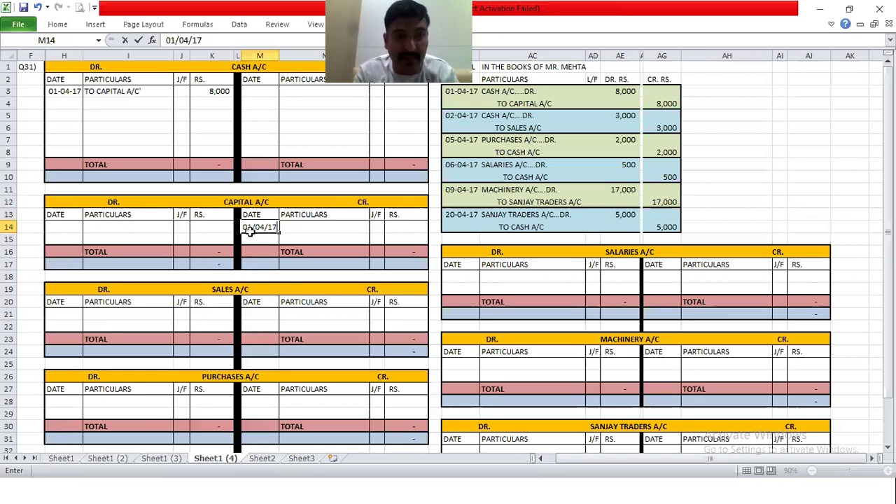
key(Tab)
text(BY CASH A/C)
key(Tab)
key(Tab)
text(8,000)
key(Return)
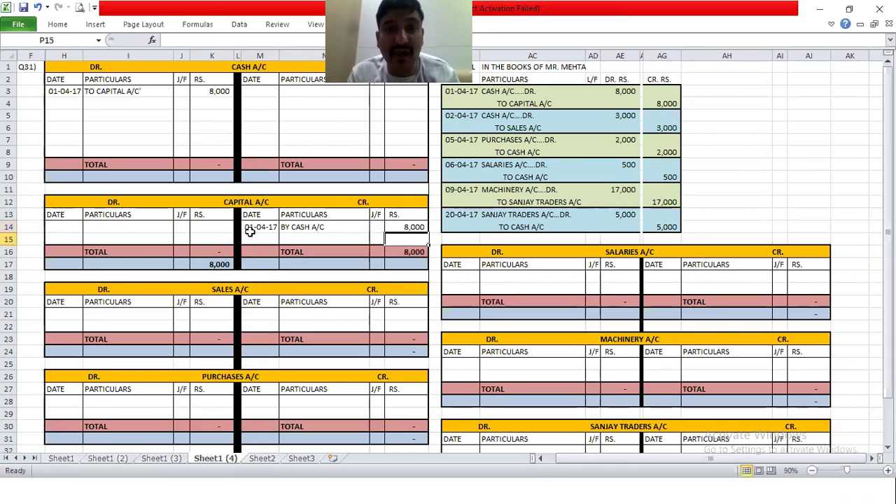
Add a second debit line to Cash A/C: date 05/04/17, TO SALES A/C, amount 3000
click(48, 100)
text(05/04/17)
key(Return)
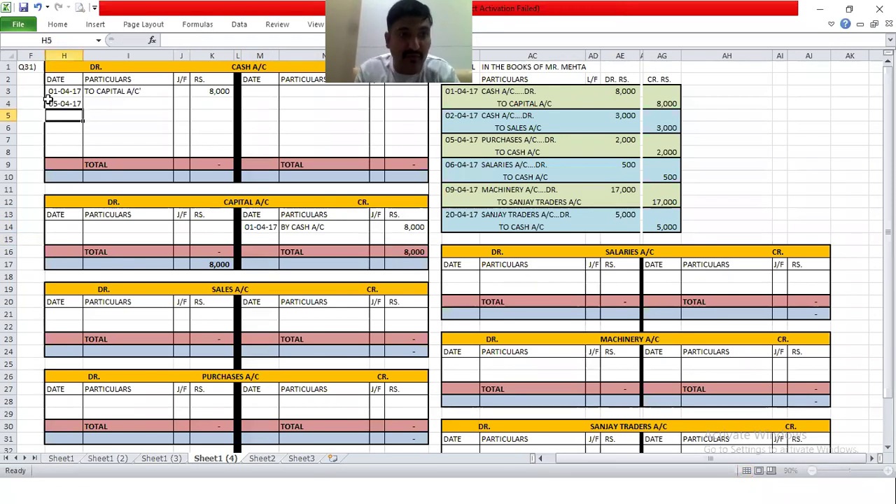
click(48, 100)
key(Right)
text(TO SAL)
key(BackSpace)
text(LES A/C)
key(Return)
key(Up)
key(Right)
key(Right)
text(3000)
key(Return)
Post BY CASH A/C, amount 3000, on the credit side of Sales A/C, linking its date to the sales line's date in Cash A/C
click(253, 313)
text(=)
key(BackSpace)
text(=)
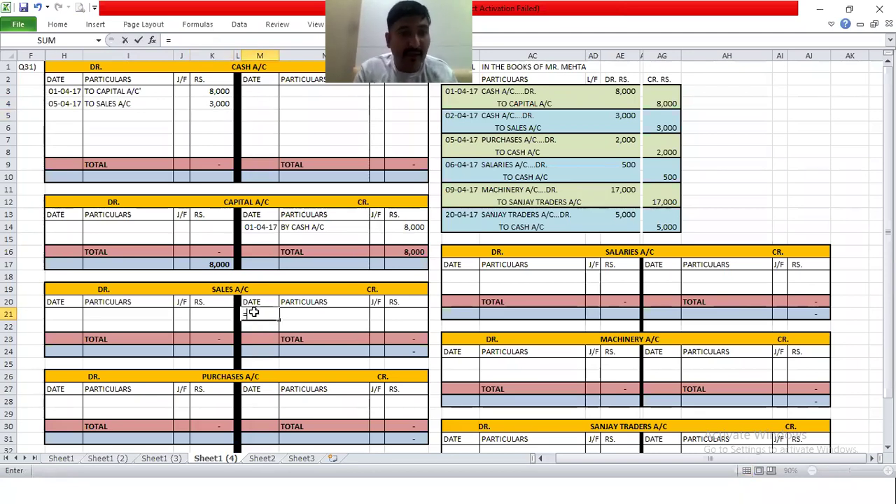
click(49, 103)
key(Return)
key(Up)
key(Right)
text(BY CASH A/C)
key(Return)
key(Up)
key(Right)
key(Right)
text(3000)
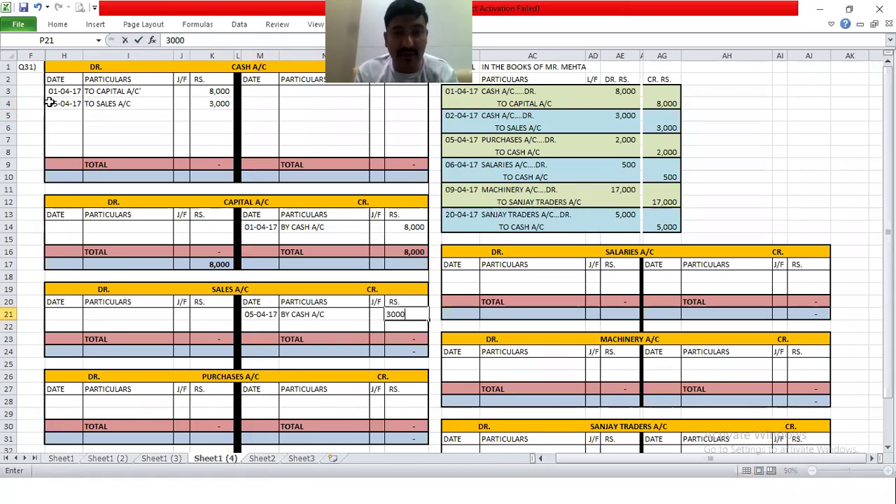
key(Return)
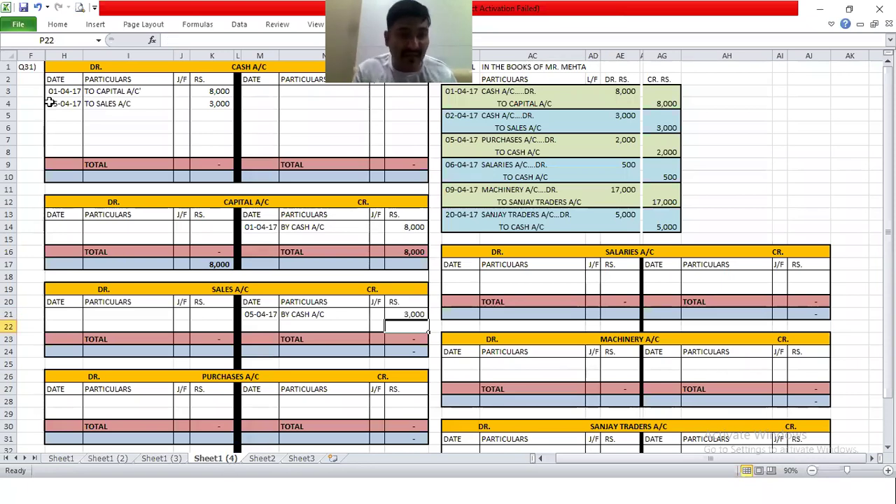
Enter the partial date 05/0 in the first debit row of Purchases A/C
click(71, 403)
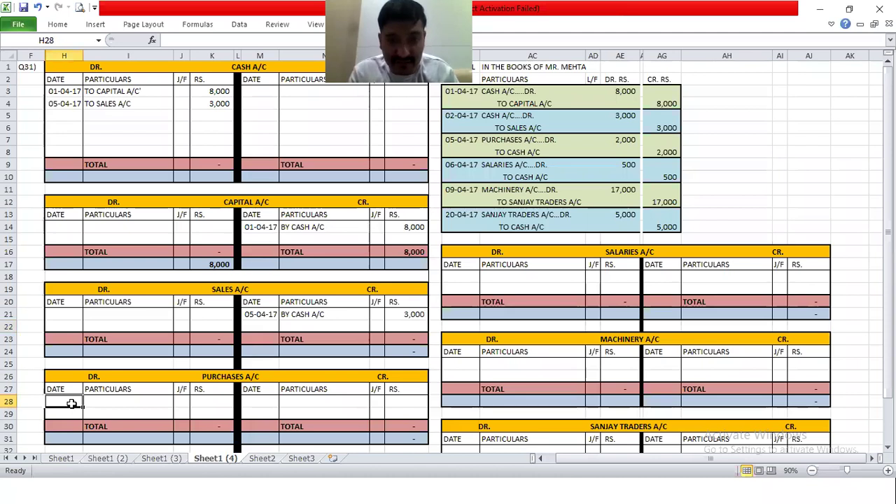
text(05/0)
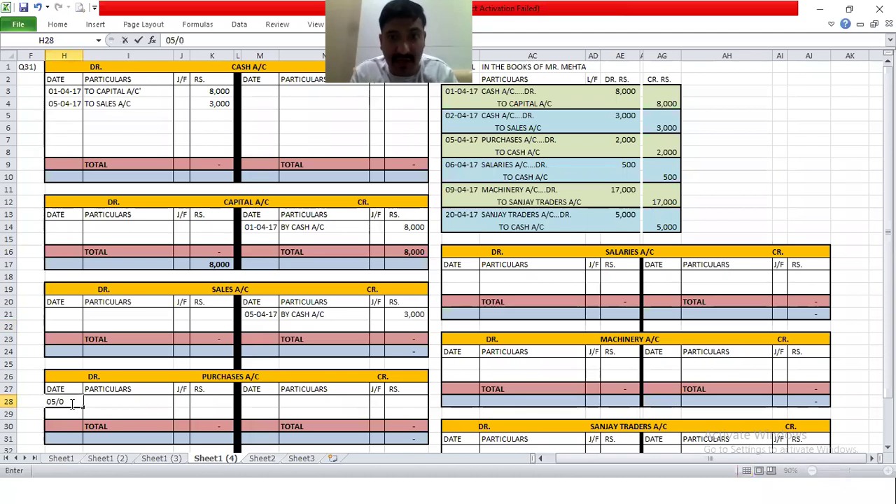
key(Return)
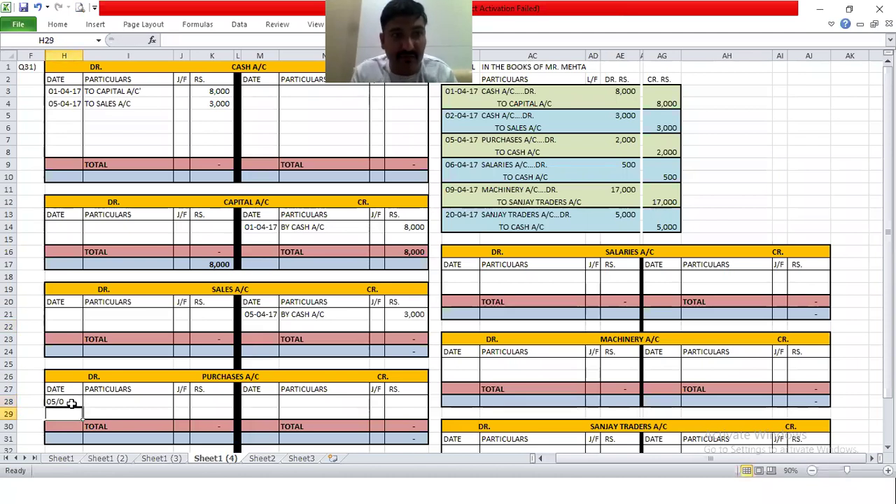
Correct the date of the TO SALES A/C line in Cash A/C to 02-04-2017
double_click(70, 105)
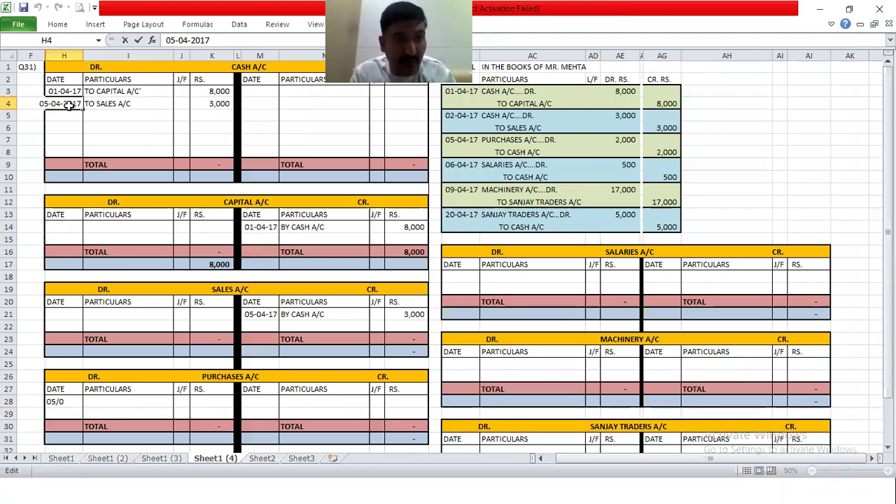
key(Home)
key(Right)
key(Right)
key(BackSpace)
text(2)
key(Return)
Complete the date in the first debit row of Purchases A/C as 05-04-17
click(55, 399)
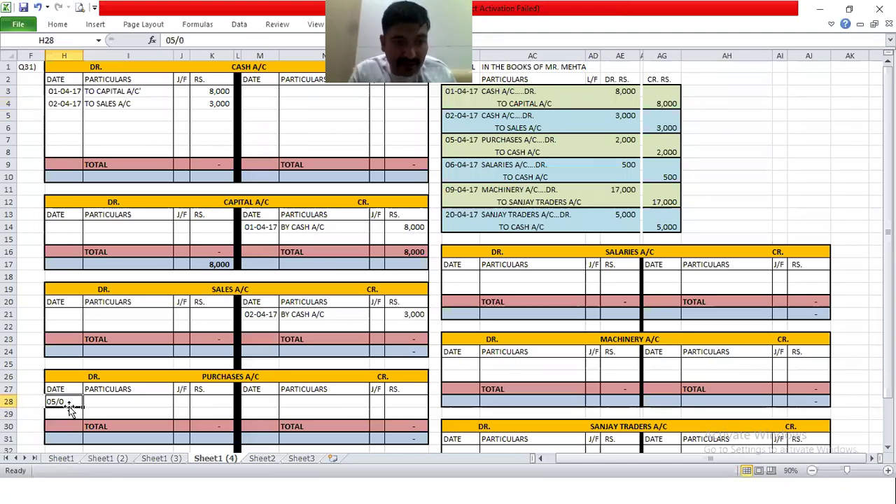
double_click(68, 402)
text(4/)
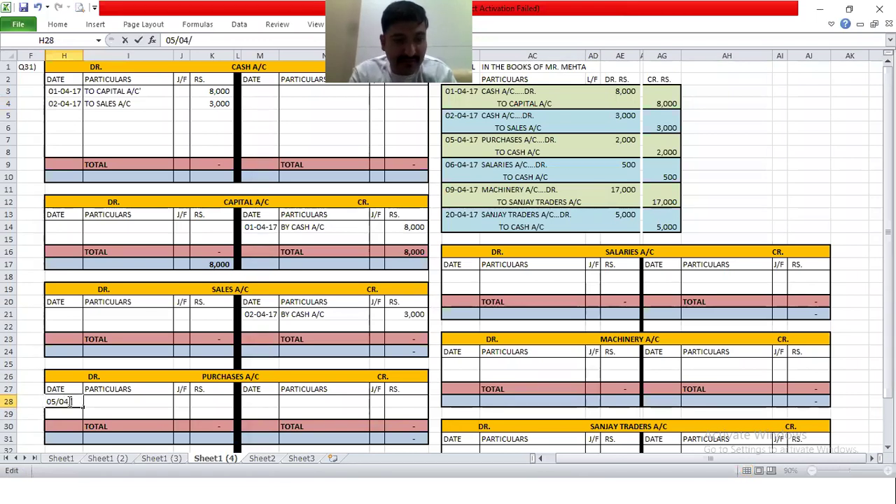
key(Tab)
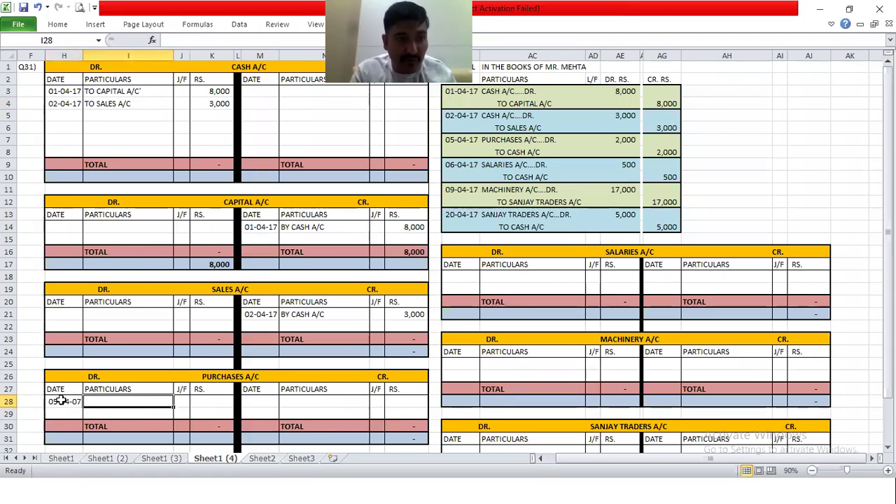
double_click(70, 403)
key(BackSpace)
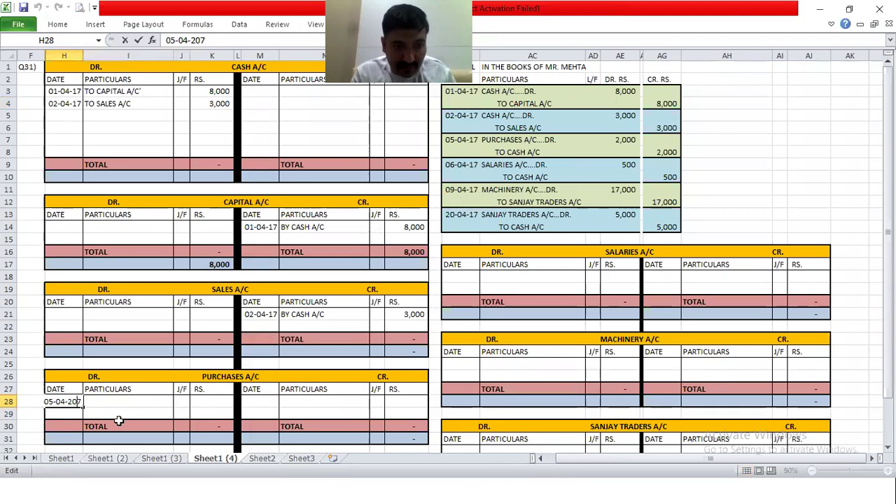
key(BackSpace)
key(BackSpace)
text(1)
key(Tab)
Fill the Purchases A/C debit line with TO CASH A/C and amount 2000
text(TO CASH A/C)
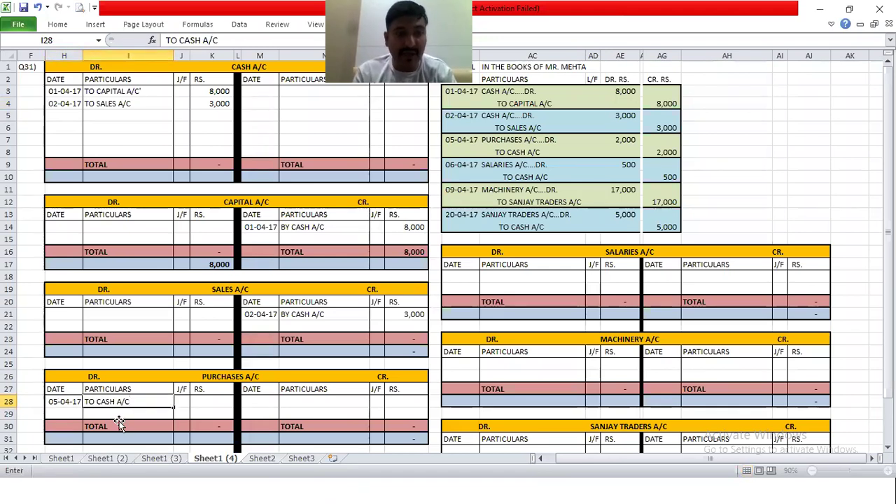
key(Tab)
key(Tab)
text(2000)
key(Return)
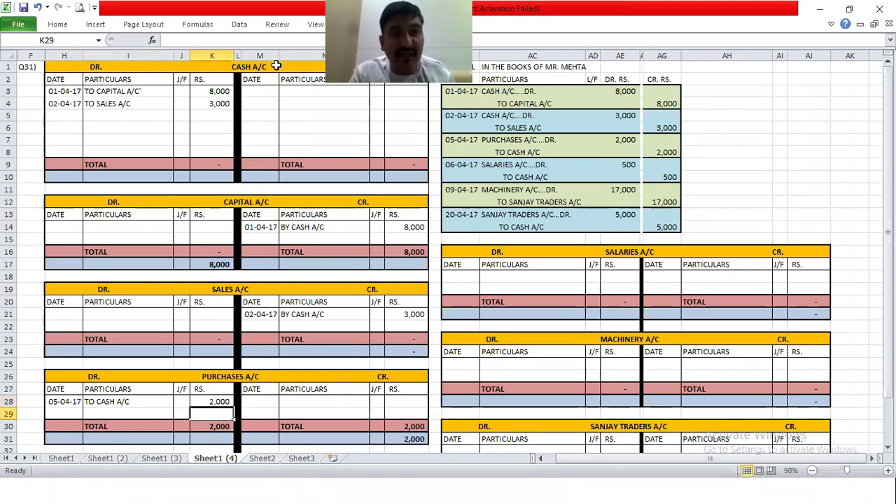
Enter the date 05-04-2017 in the first credit row of Cash A/C
click(269, 90)
text(0)
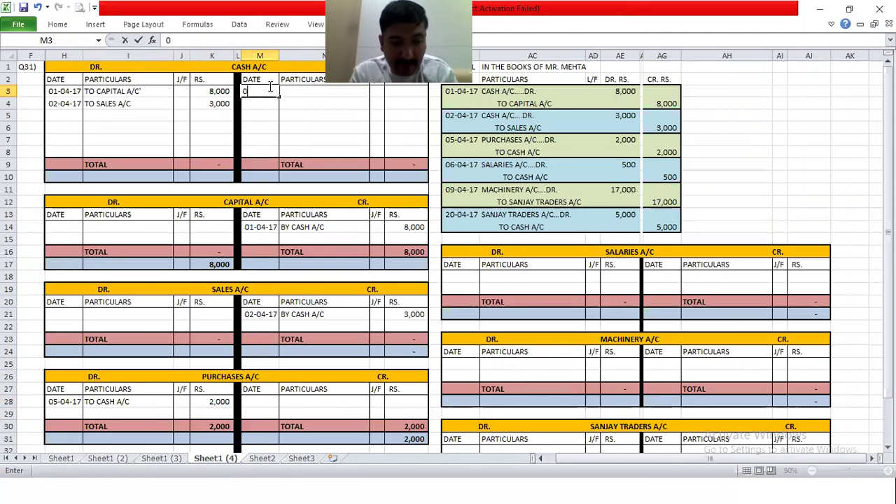
text(5-04-2017)
key(Return)
Fill the first credit line of Cash A/C with BY PURCHASES A/C and amount 2000
click(269, 89)
key(Tab)
text(BY PYRCH)
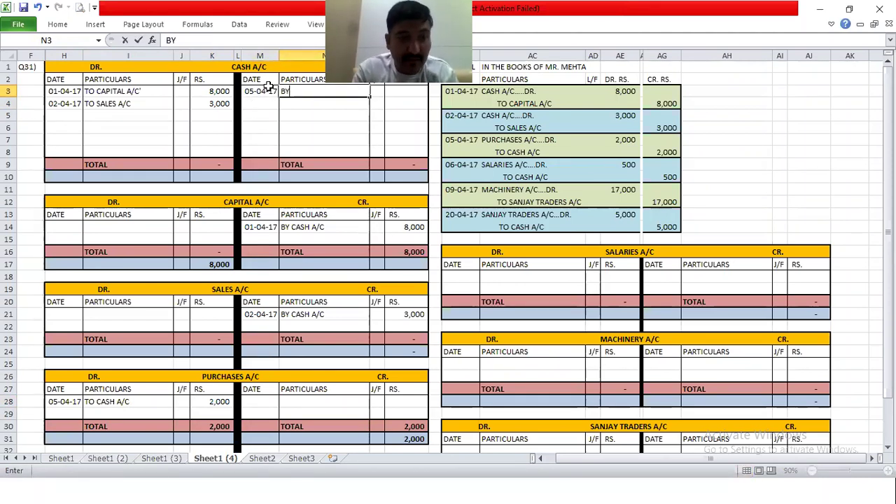
key(BackSpace)
key(BackSpace)
text(C)
key(BackSpace)
key(BackSpace)
key(BackSpace)
text(URCHASES A/C)
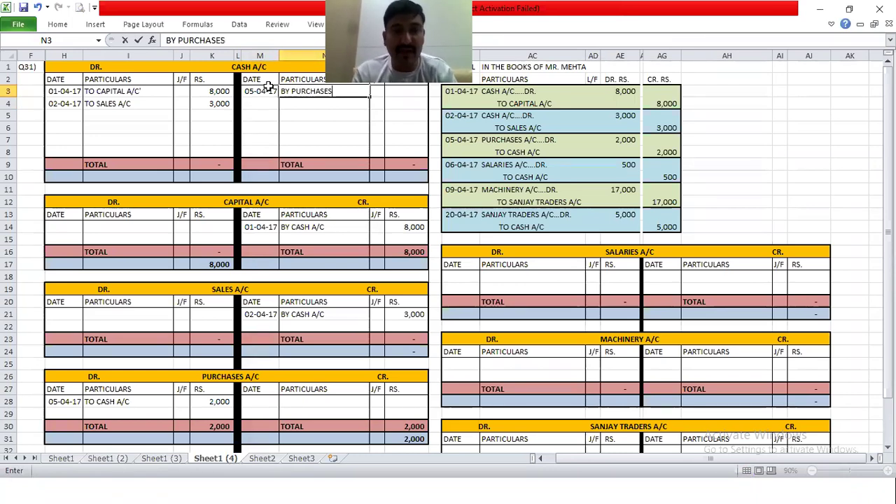
key(Return)
key(Up)
key(Right)
key(Right)
text(2000)
key(Return)
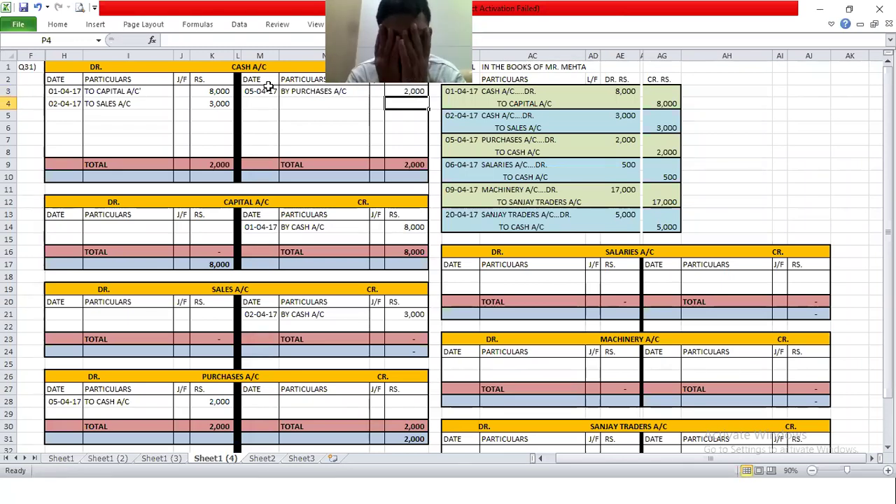
Clear the debit and credit total amounts of Cash A/C in K9 and P9
click(221, 163)
key(Delete)
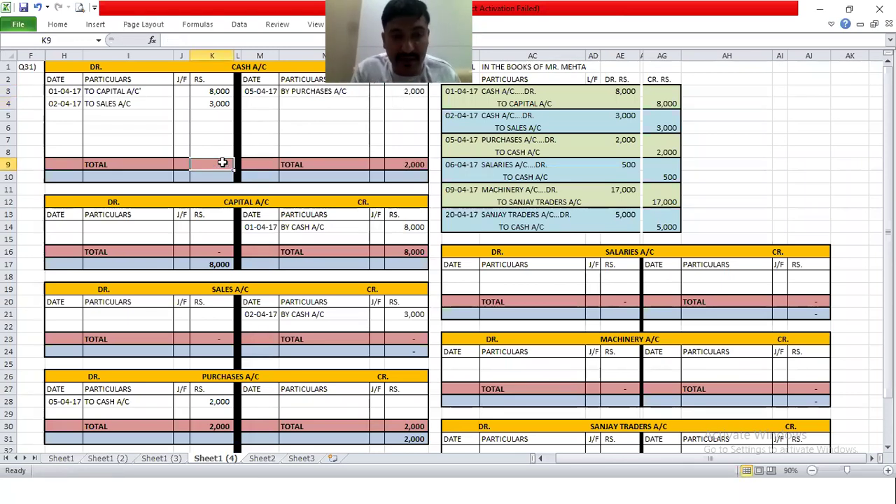
click(420, 161)
key(Delete)
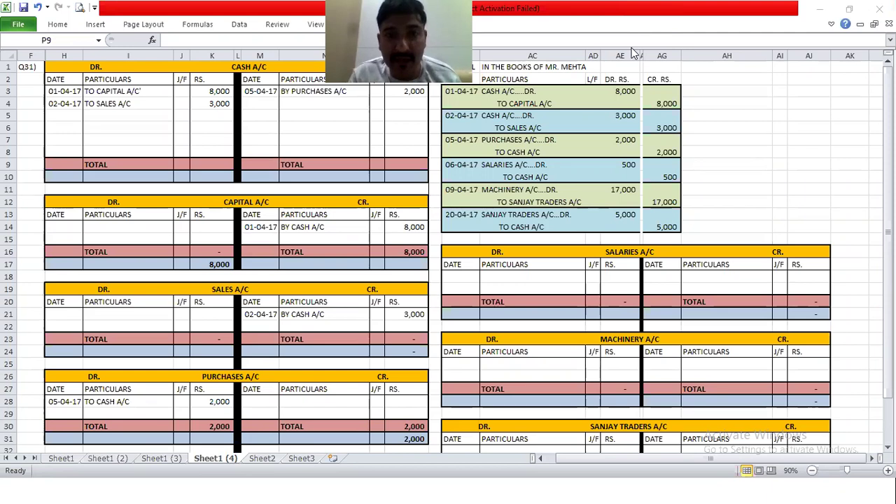
Clear the three already posted journal entries, for capital, sales and purchases, from the journal table
click(477, 96)
shift+click(662, 151)
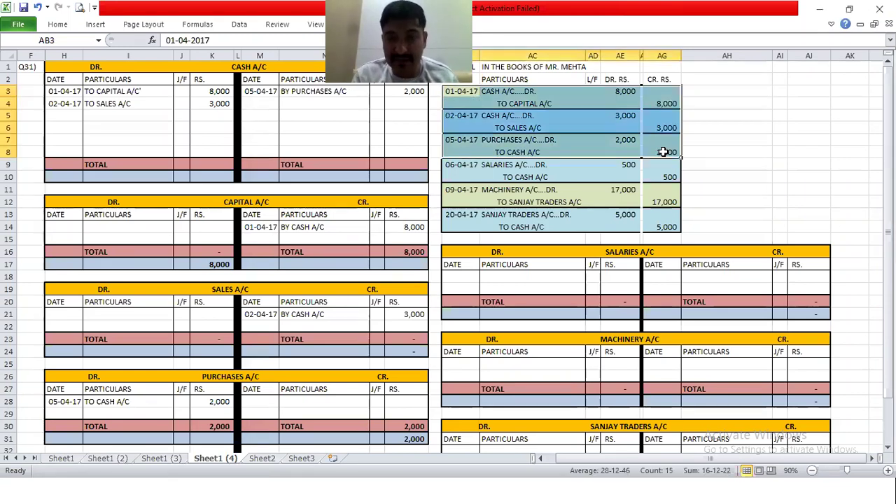
key(Delete)
Move the remaining journal entries and the Salaries, Machinery and Sanjay Traders ledgers up to start at AB3, allowing merged cells to unmerge
drag(455, 164, 742, 393)
key(ctrl+x)
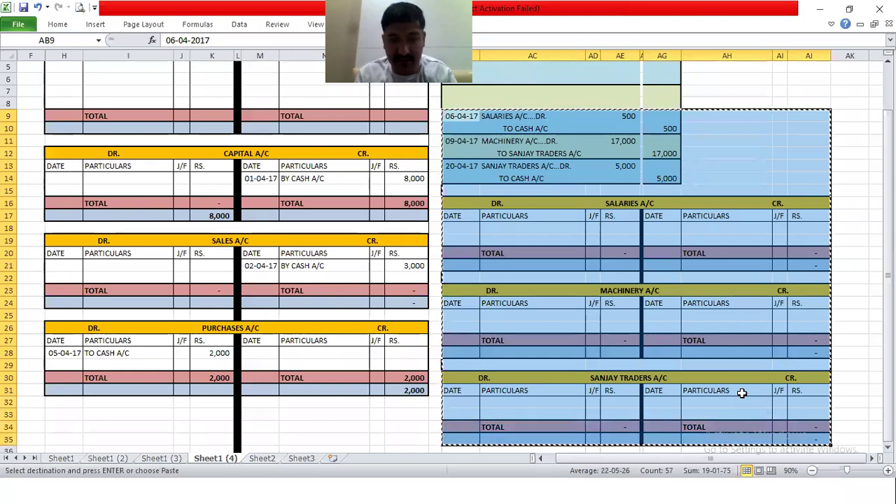
key(Up)
key(Up)
key(Up)
key(Up)
key(Up)
key(Up)
key(Up)
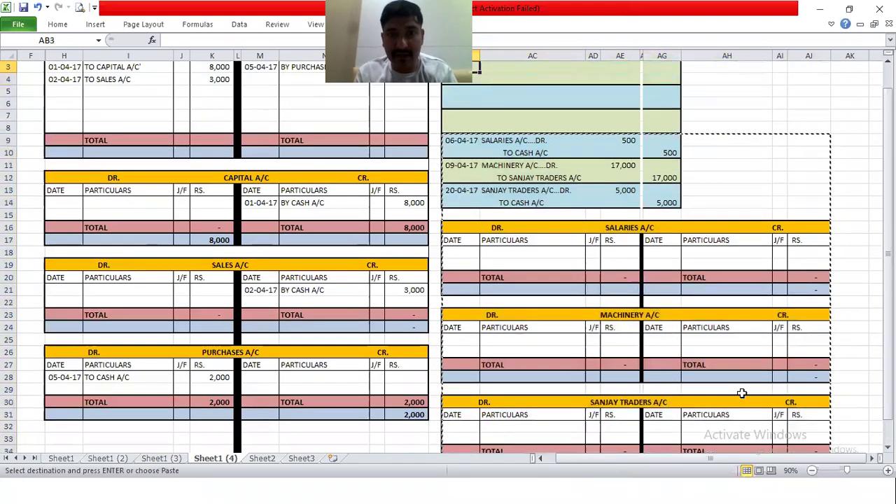
key(Down)
key(Return)
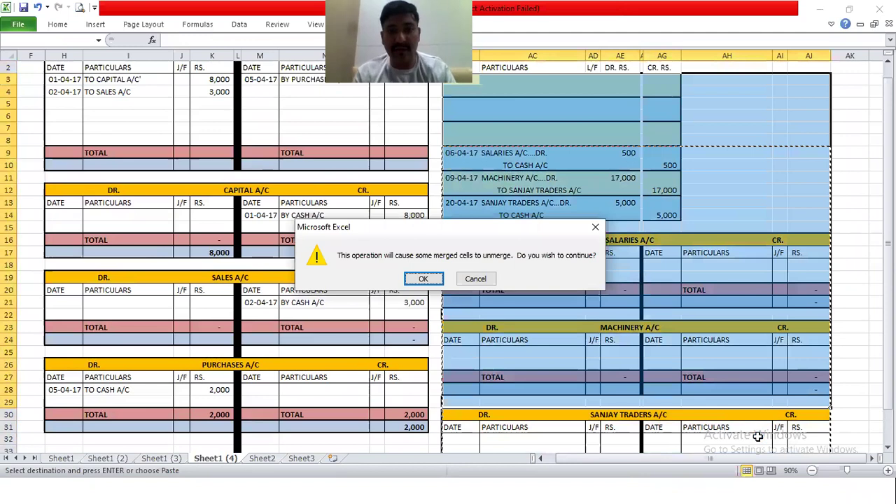
key(Return)
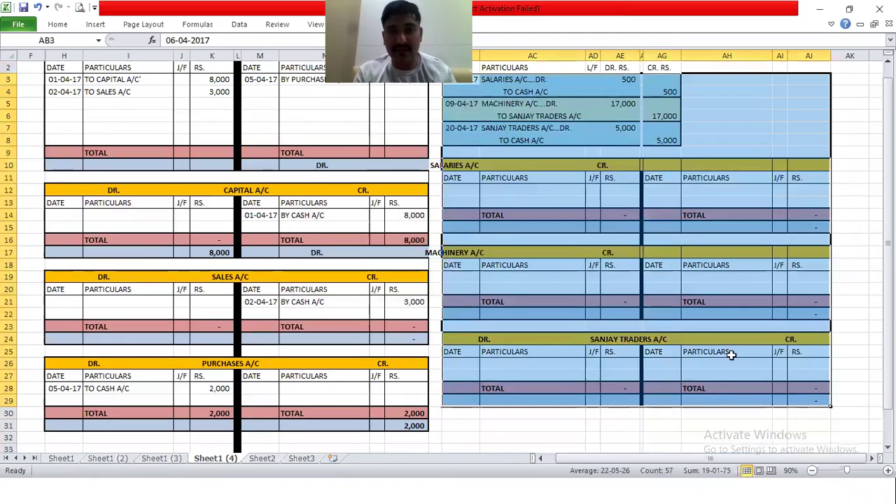
Undo the Salaries A/C heading move and the block relocation, and paste the cut block at AB3 again
click(475, 165)
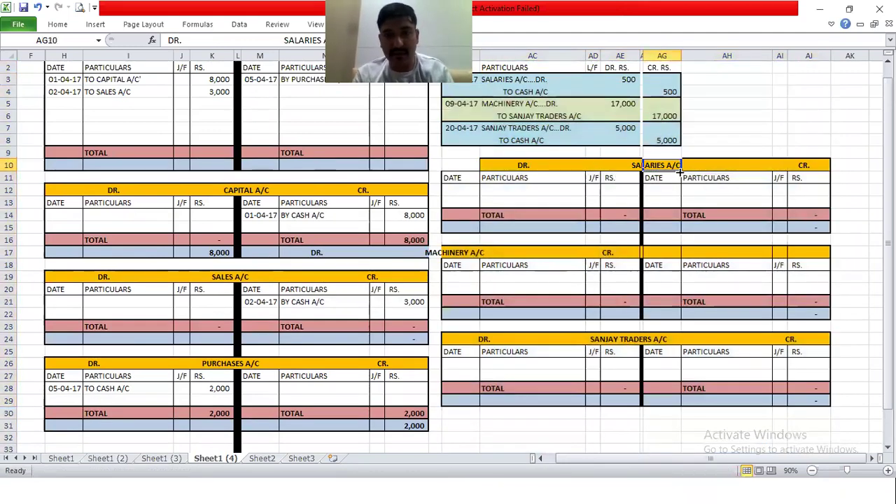
key(ctrl+z)
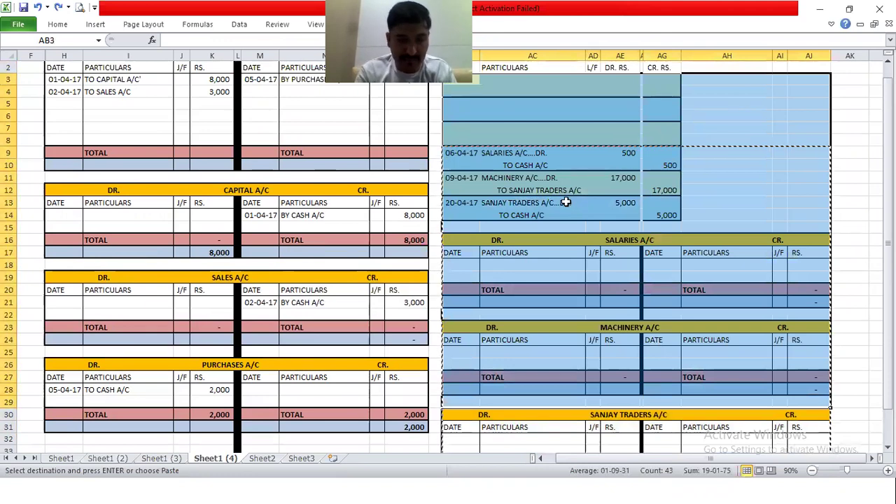
key(Return)
Move the Salaries A/C heading text from AB10 to AD10 so it sits over its ledger table
click(526, 170)
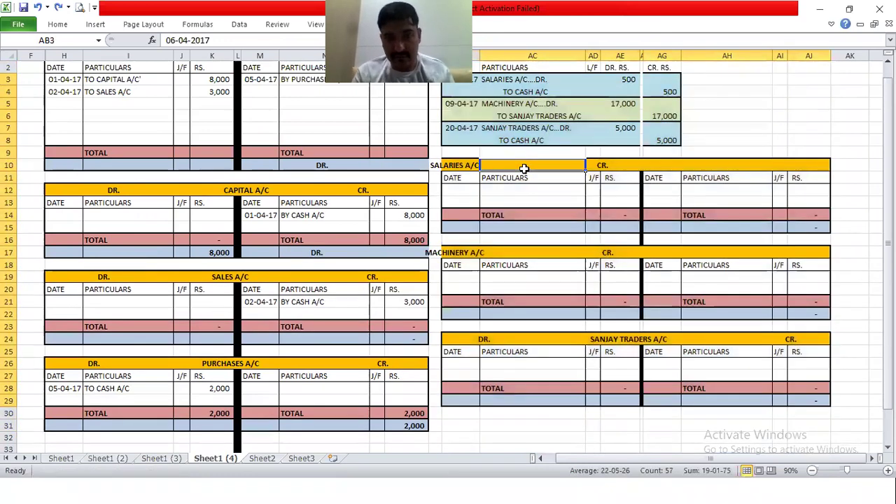
key(Down)
key(Up)
key(Left)
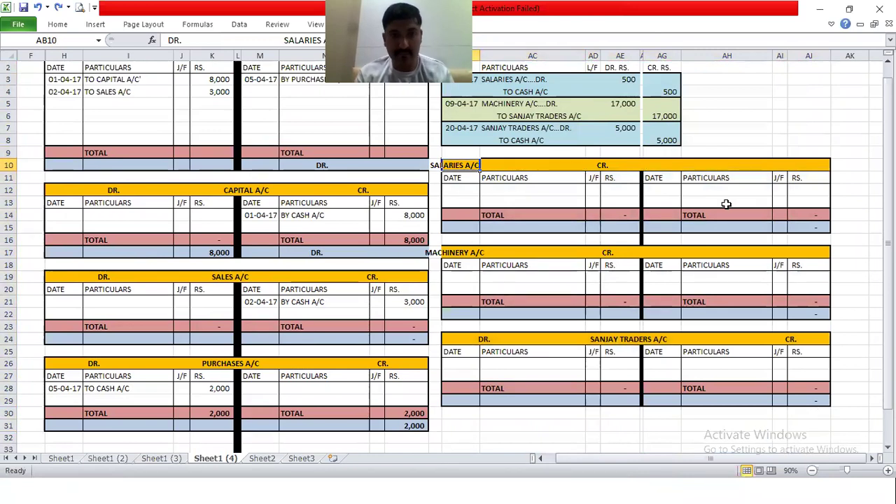
key(ctrl+x)
key(Right)
key(Return)
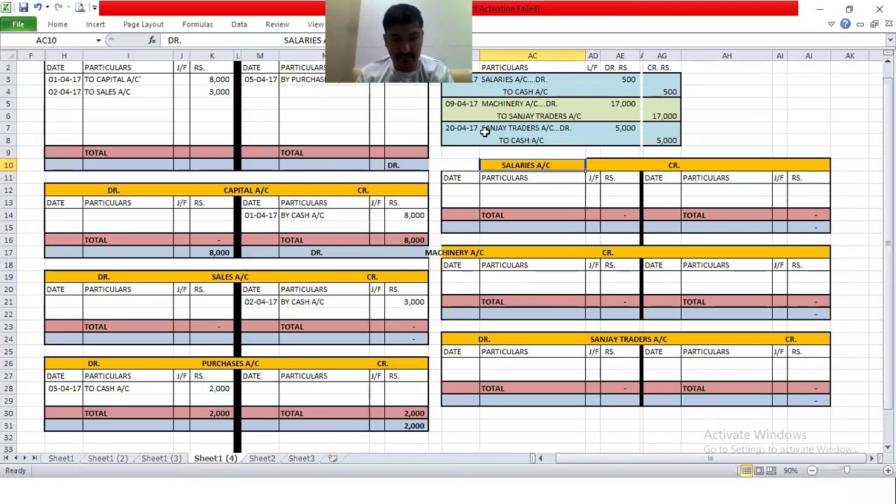
key(ctrl+c)
key(Right)
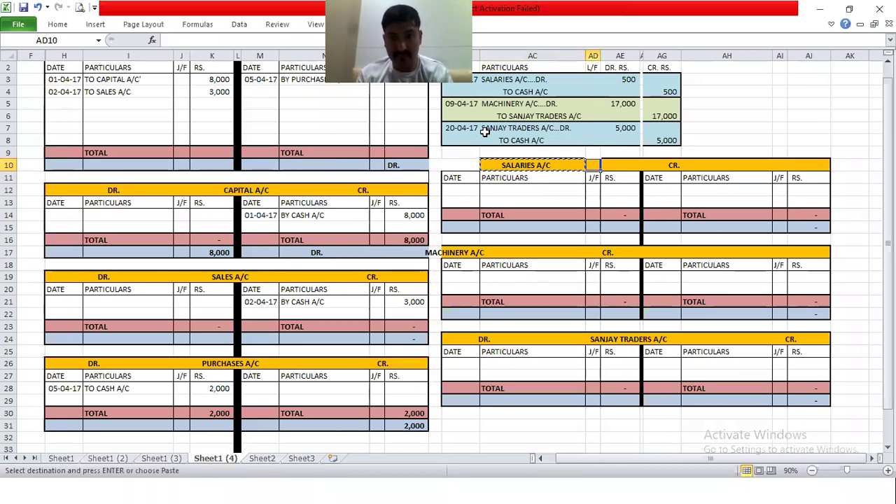
key(Return)
Move the Machinery A/C heading text to AE17 so it sits over its ledger table
key(Down)
key(Down)
key(Down)
key(Down)
key(Down)
key(Down)
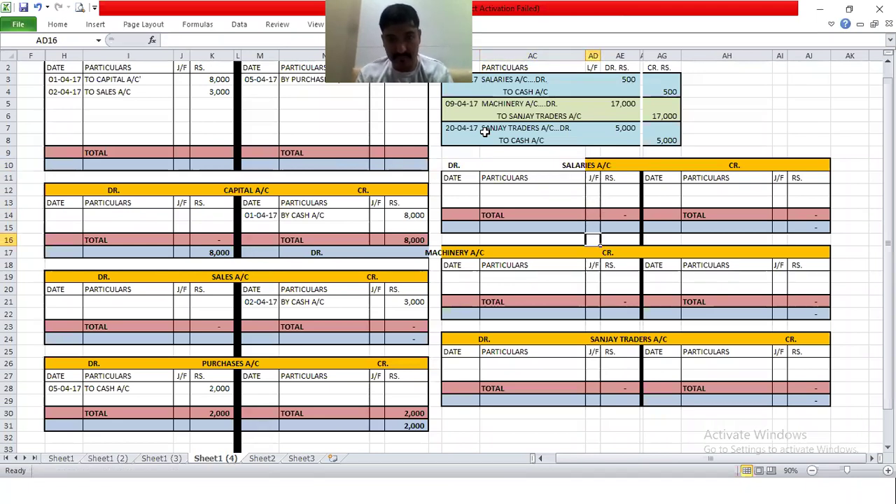
key(Down)
key(ctrl+c)
key(Right)
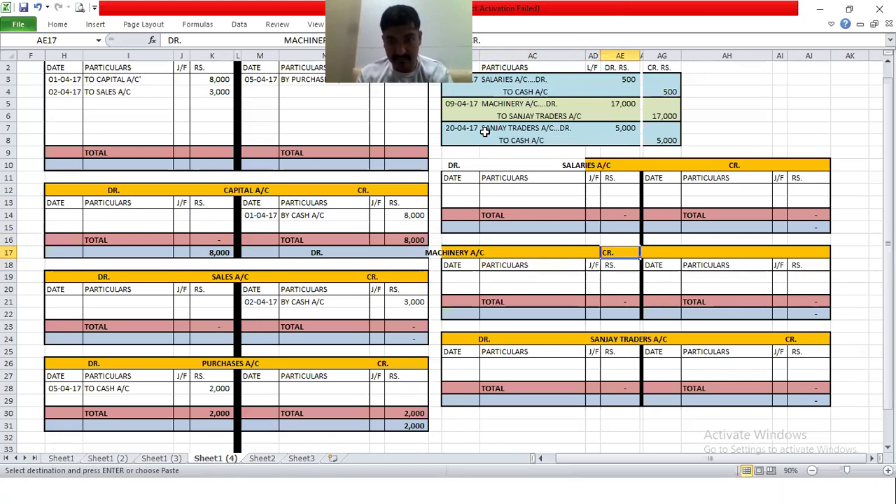
key(Return)
key(Down)
key(Down)
key(Down)
key(Down)
key(Down)
key(Left)
key(Up)
key(Up)
key(Up)
key(Up)
key(Up)
key(Up)
key(Up)
key(Up)
key(Up)
key(Up)
key(Up)
scroll(485, 132, up, 1)
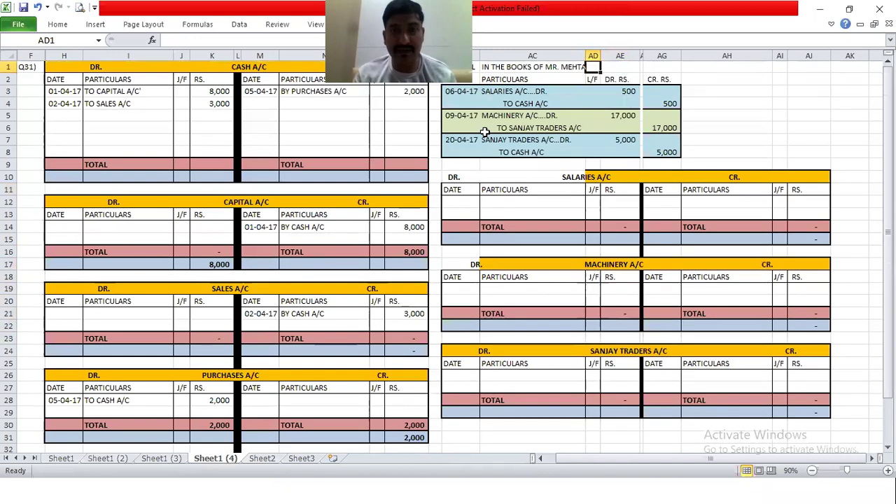
Post the salaries entry on the debit side of Salaries A/C: date 06/04/17, TO CASH A/C, amount 500
click(465, 200)
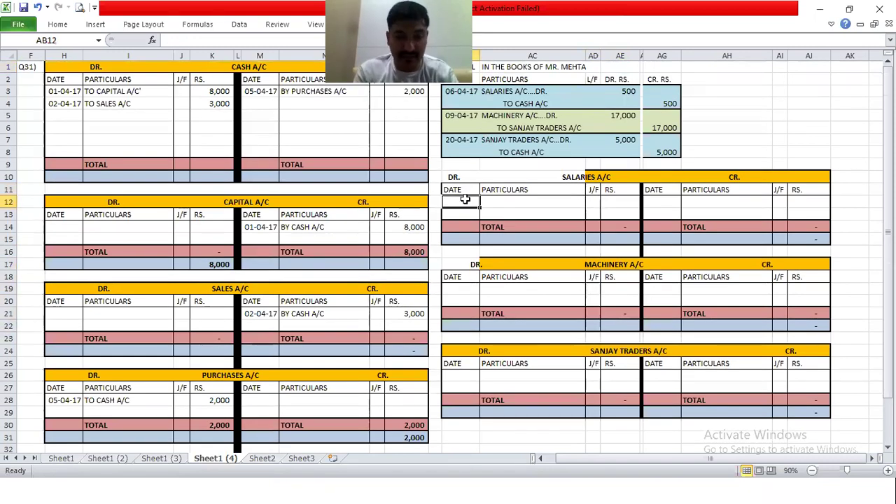
text(06/0)
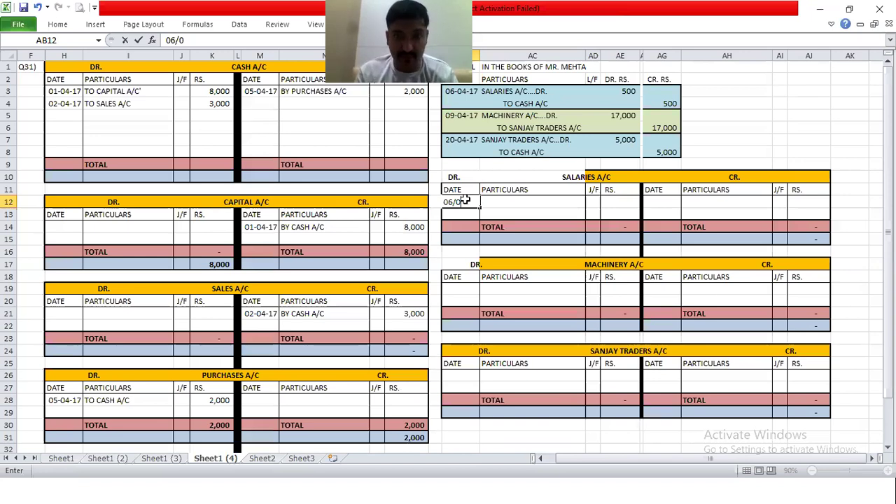
text(4/17)
key(Tab)
text(TO CASH A/C)
key(Tab)
key(Tab)
text(500)
key(Return)
Post BY SALARIES A/C, amount 500, on the credit side of Cash A/C, linking its date to the Salaries A/C line
click(260, 102)
text(=)
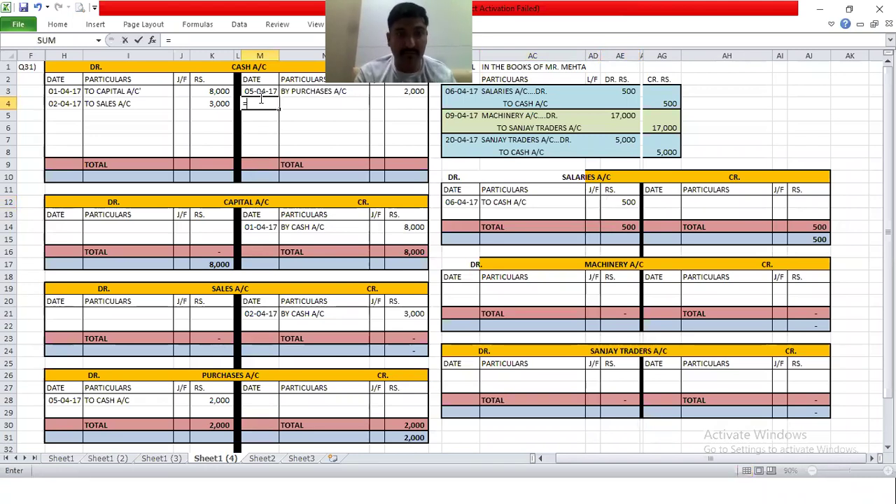
click(448, 202)
key(Tab)
text(BY SALARIES A/C)
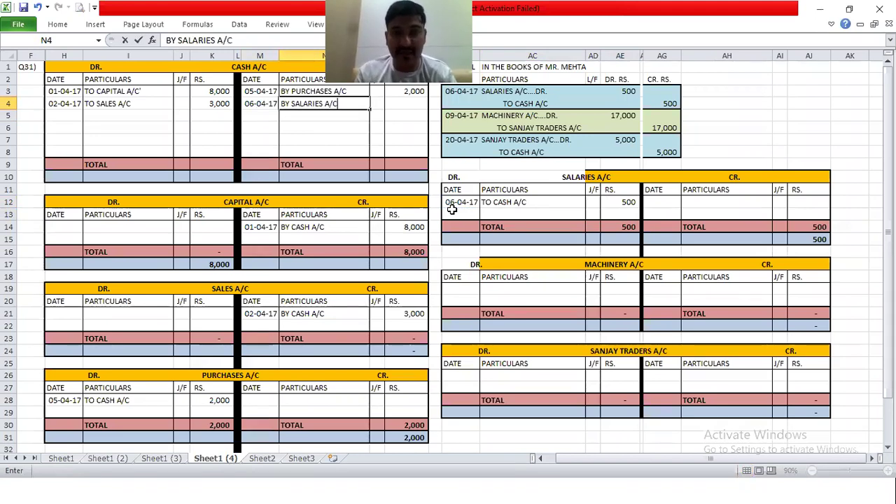
key(Tab)
key(Tab)
text(500)
key(Return)
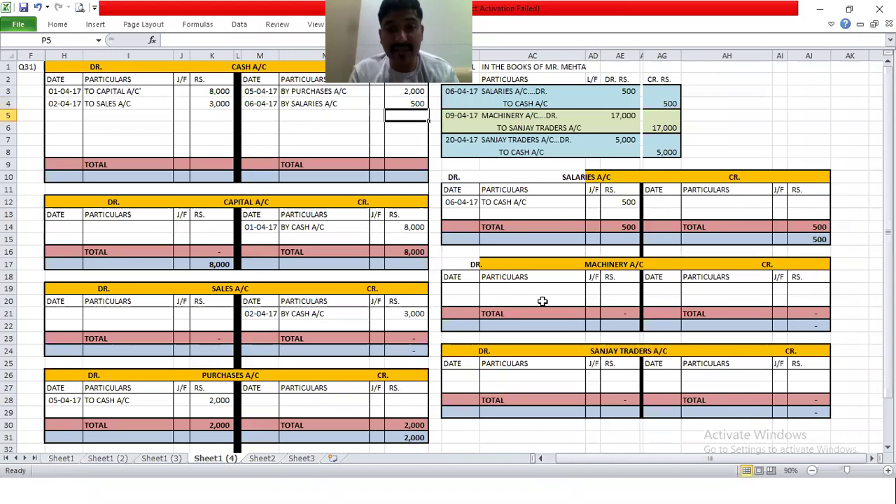
Start the Machinery A/C debit line with the date linked to the machinery journal entry and the particulars TO SANJAY TRADERS A/C
click(469, 288)
text(=)
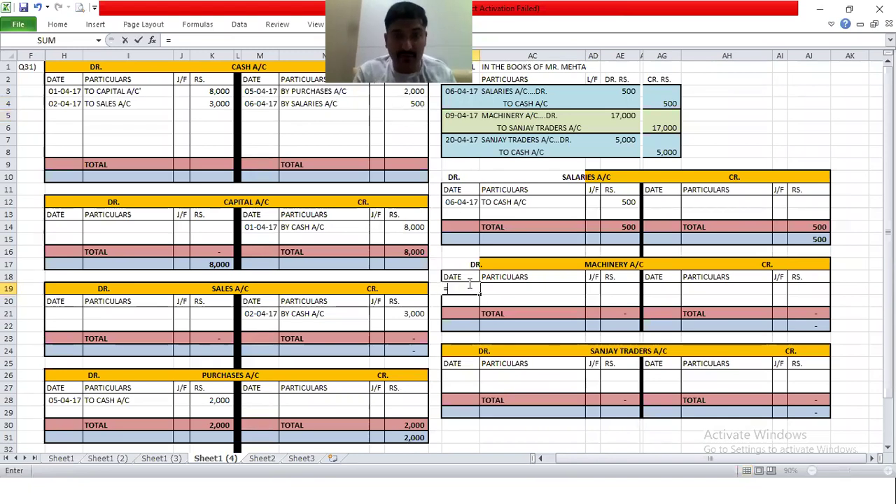
click(464, 117)
key(Return)
key(Up)
key(Right)
text(TO SANJAY TRADERS A/C)
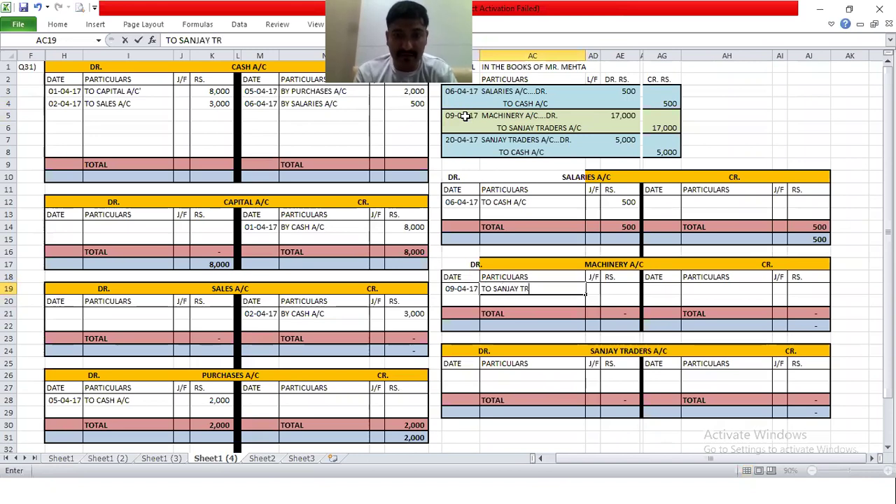
Link the amount of the Machinery A/C debit line to the machinery journal debit in AE5
key(Return)
key(Up)
key(Right)
key(Right)
text(=)
click(623, 115)
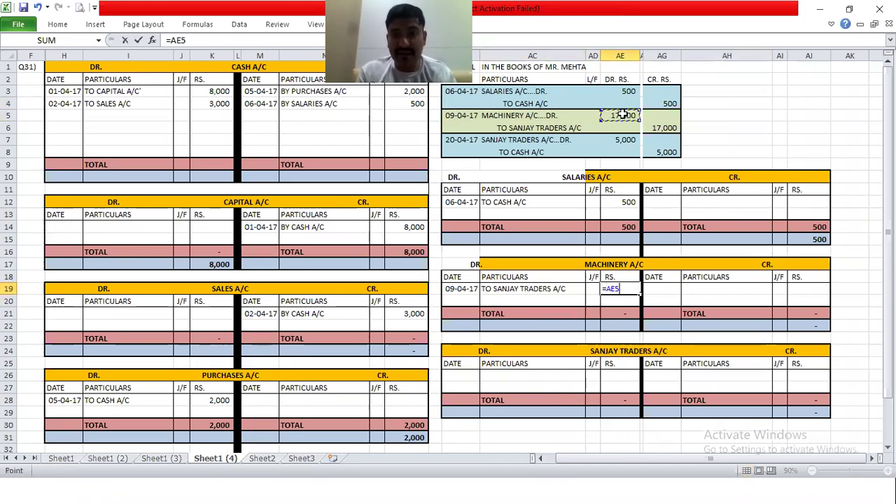
key(Return)
Start the Sanjay Traders A/C credit line with the date linked to the Machinery A/C debit line and the particulars BY MACHINERY A/C
key(Down)
key(Down)
key(Down)
key(Down)
key(Down)
key(Right)
key(Down)
key(Right)
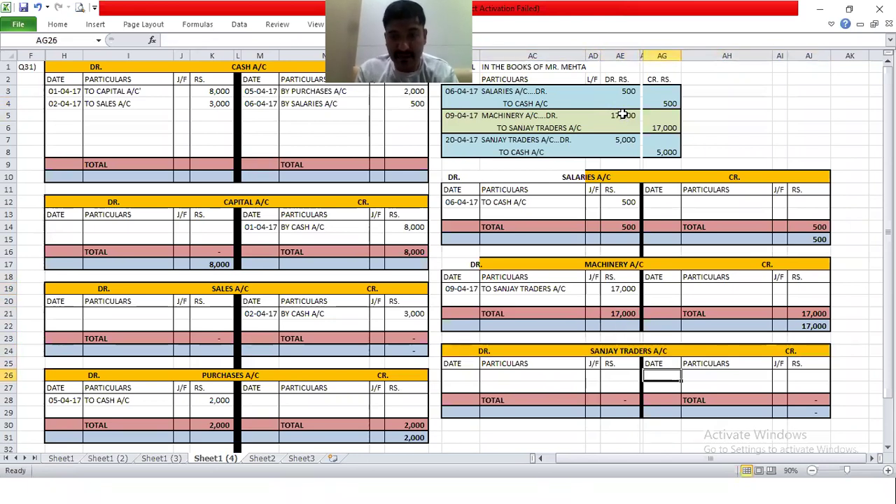
text(=)
click(463, 291)
key(Return)
key(Up)
key(Right)
text(BY MACHINERY A/C)
key(Return)
Set the amount of the BY MACHINERY A/C line in Sanjay Traders A/C to 17000
key(Up)
key(Right)
key(Right)
text(176)
key(BackSpace)
text(0004)
key(Return)
key(Down)
key(Up)
key(Up)
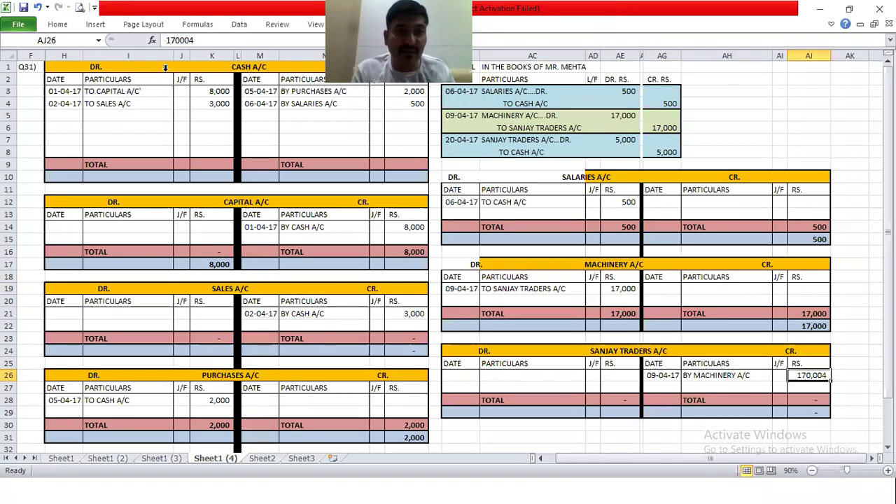
click(199, 43)
key(BackSpace)
key(Return)
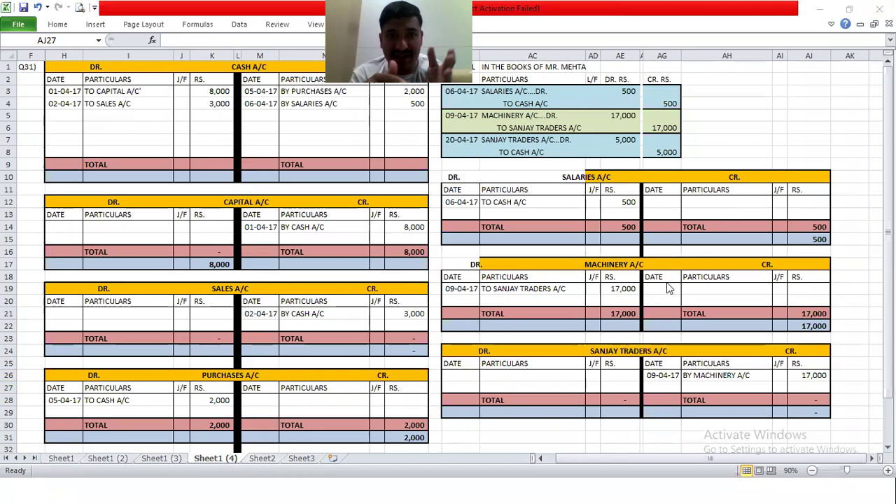
Post TO CASH A/C, amount 5000, on the debit side of Sanjay Traders A/C, linking the date to the 20-04-17 journal entry
click(465, 372)
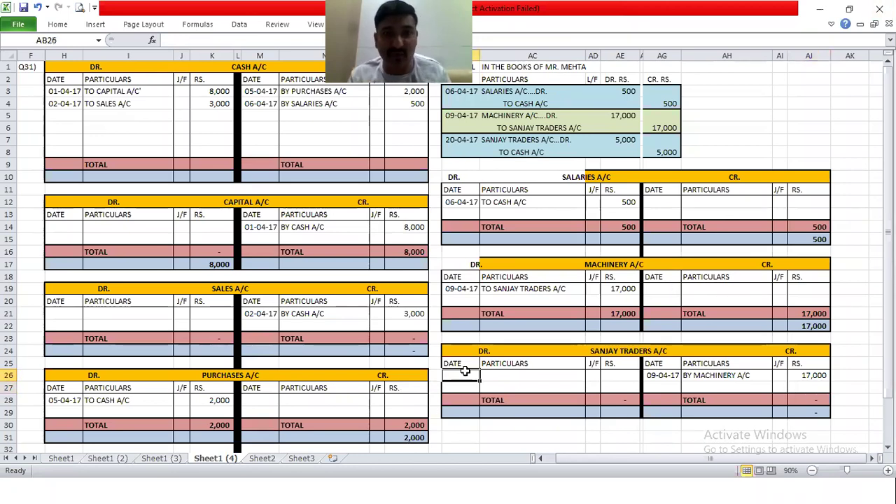
text(=)
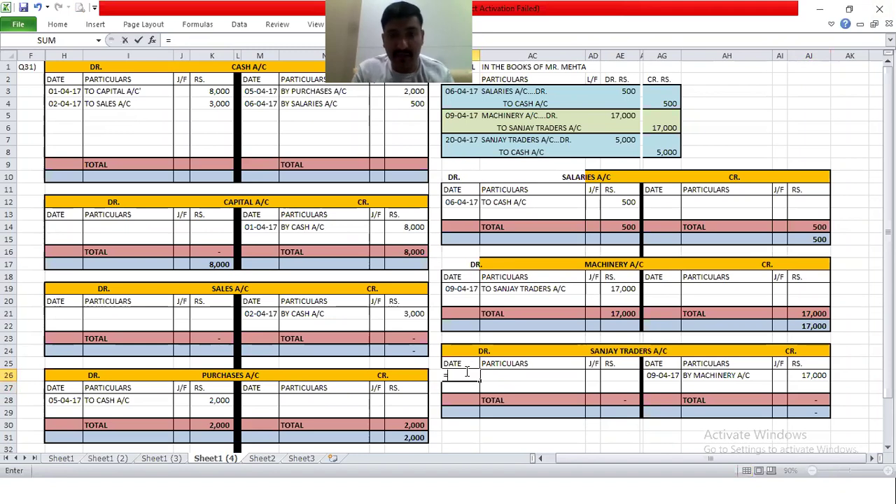
click(461, 143)
key(Return)
key(Up)
key(Right)
text(TO CASH A/C)
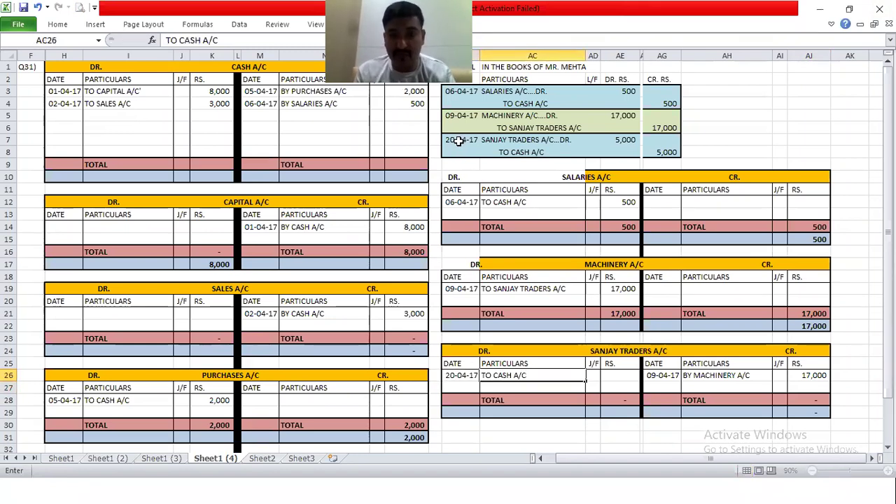
key(Right)
key(Right)
text(5000)
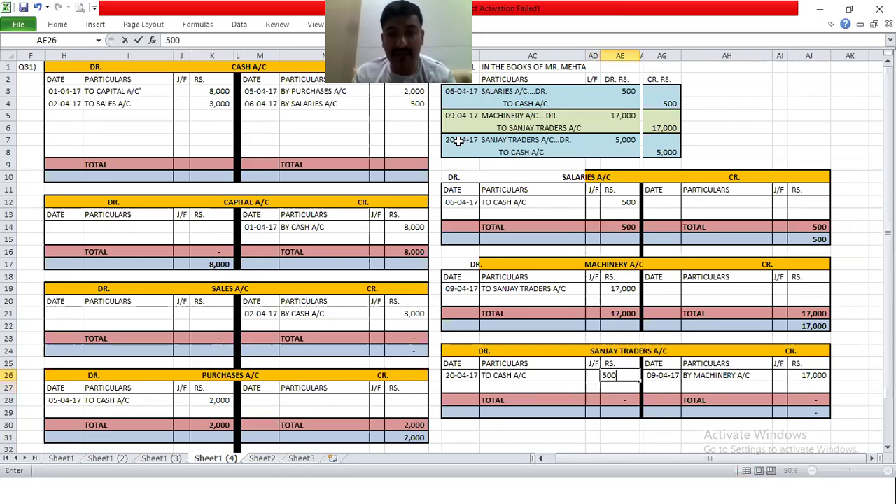
key(Return)
Add a Cash A/C credit line with the date linked to the Sanjay Traders A/C debit line and the particulars BY SANJAY TRADERS A/C
click(249, 104)
click(261, 117)
text(=)
click(453, 375)
key(Tab)
text(BY)
text( SAND)
key(BackSpace)
text(JAY T)
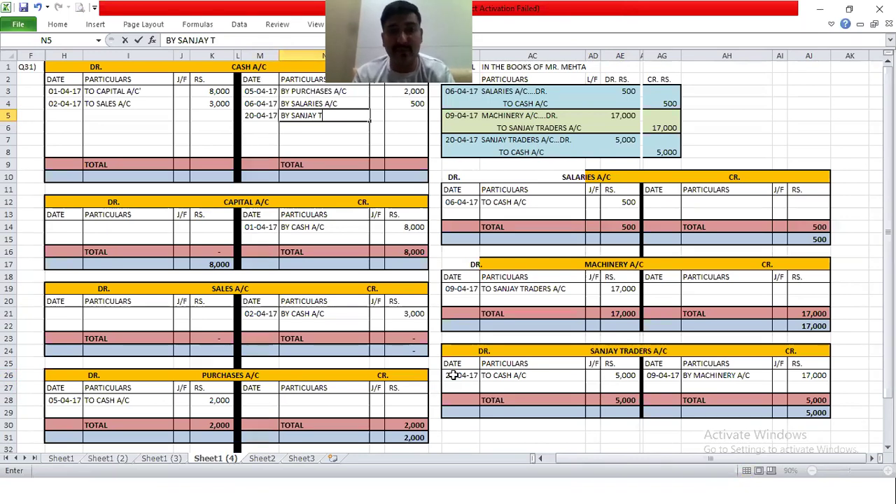
text(RADERS A/C)
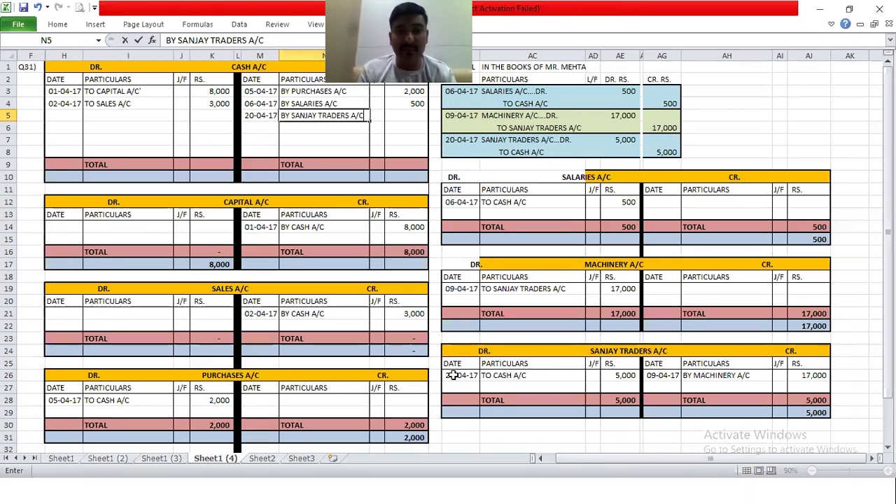
Link the amount of the BY SANJAY TRADERS A/C line to the debit amount in Sanjay Traders A/C
key(Tab)
key(Tab)
text(=)
click(629, 376)
key(Return)
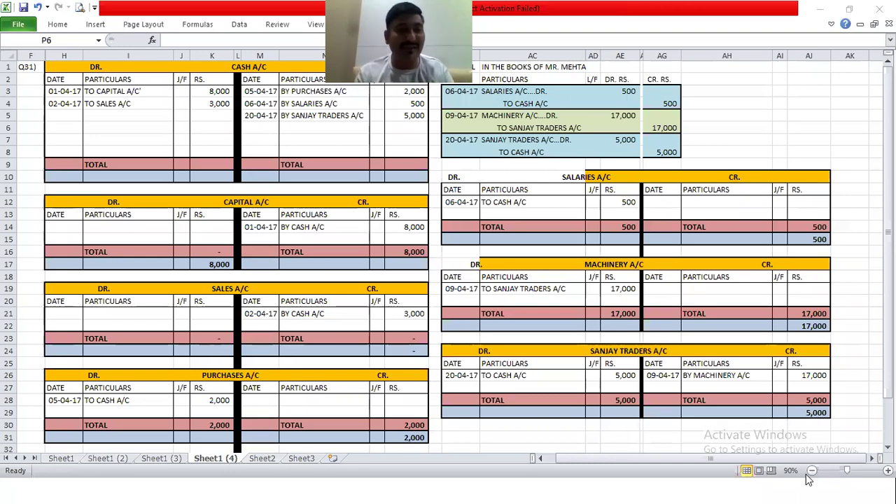
Total the debit side of Cash A/C in K9 with the formula =SUM(K3:K8)
click(306, 138)
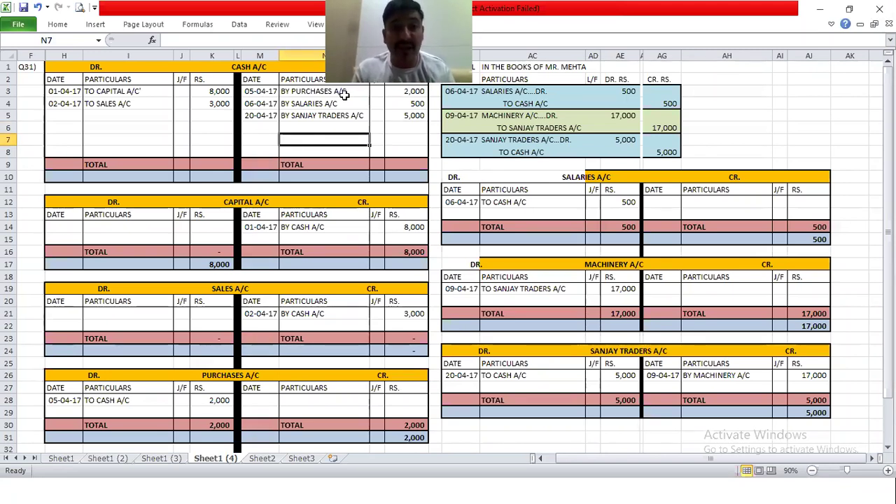
click(219, 163)
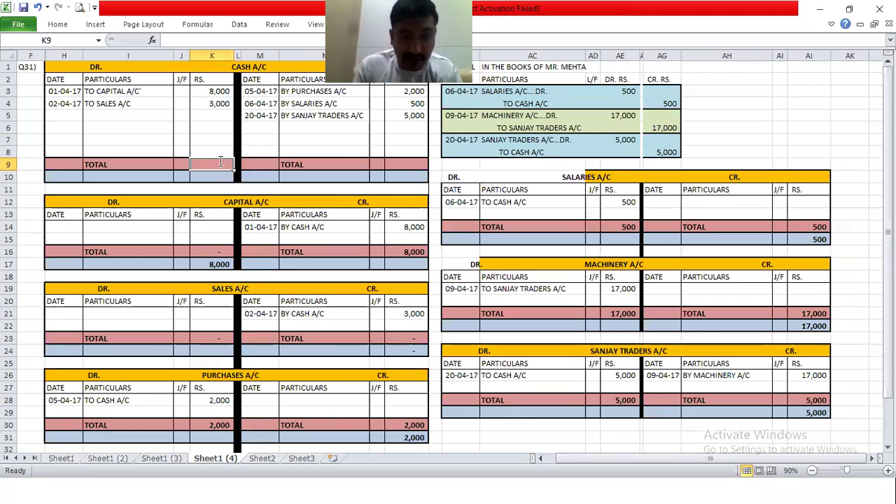
text(=SUM)
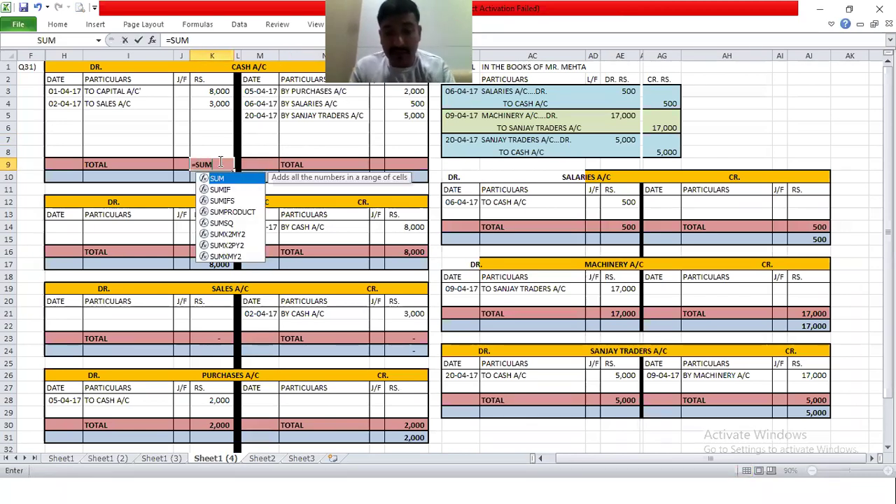
text(()
key(BackSpace)
text(()
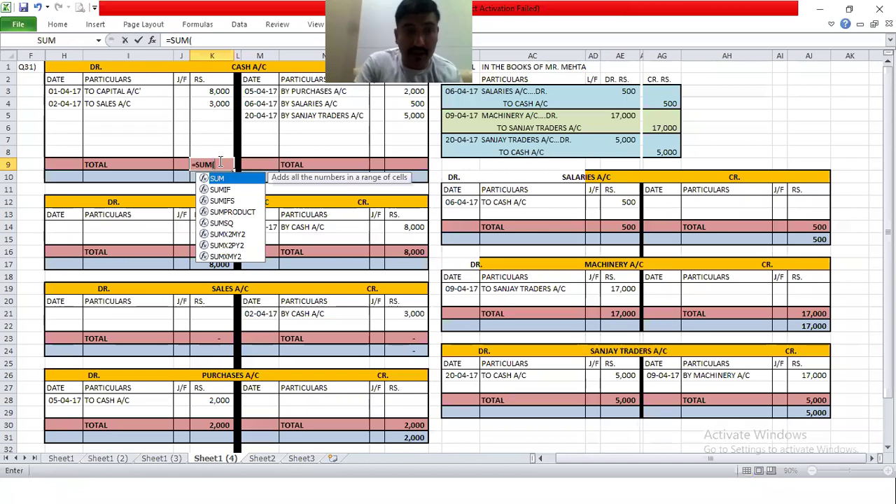
key(Up)
key(shift+Up)
key(shift+Up)
key(shift+Up)
key(shift+Up)
key(shift+Up)
key(Return)
click(218, 164)
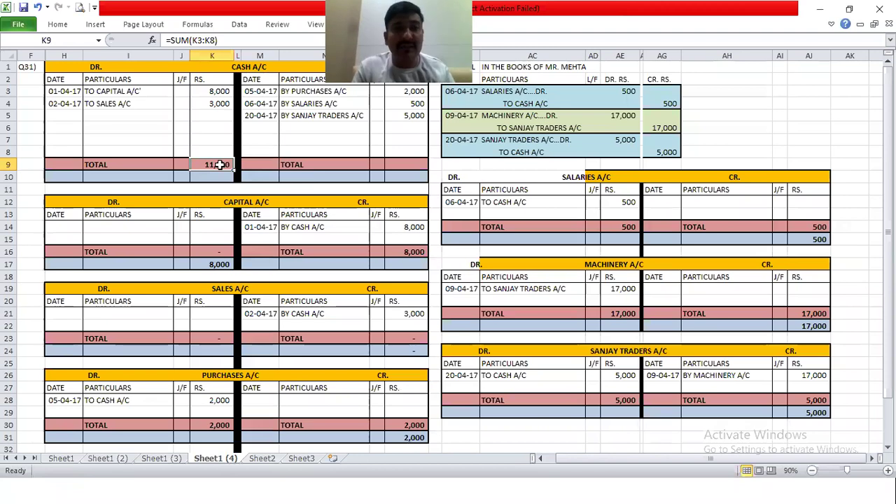
Enter the closing balance line in row 7 on the credit side of Cash A/C: date 30/04/17, particulars BY BALANCE C/DD, amount 3500
click(250, 141)
text(30)
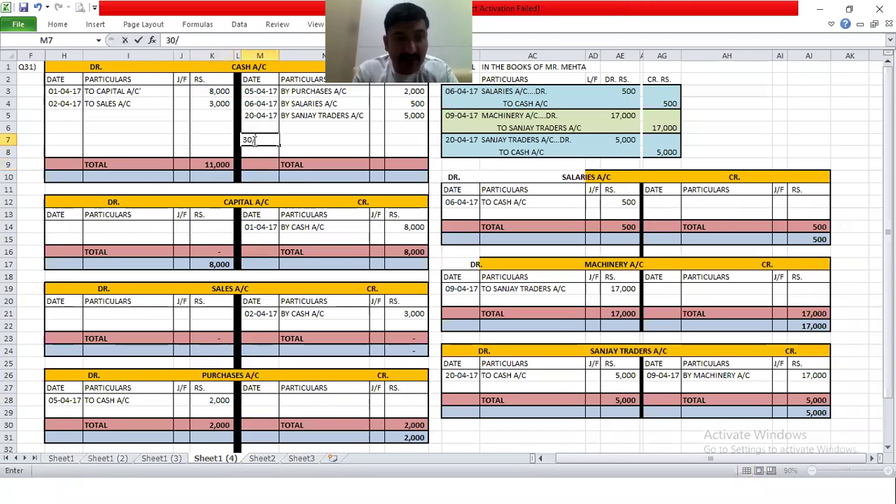
text(/04/17)
key(Return)
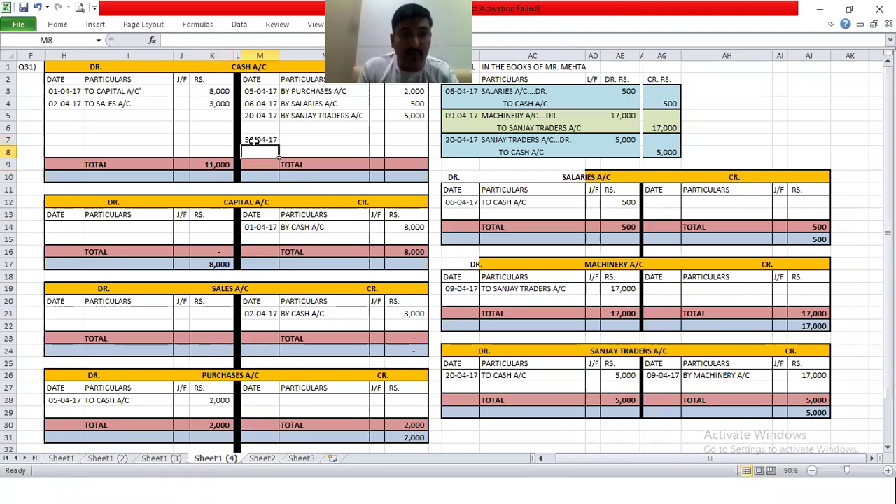
key(Up)
key(Right)
text(BY BALANC)
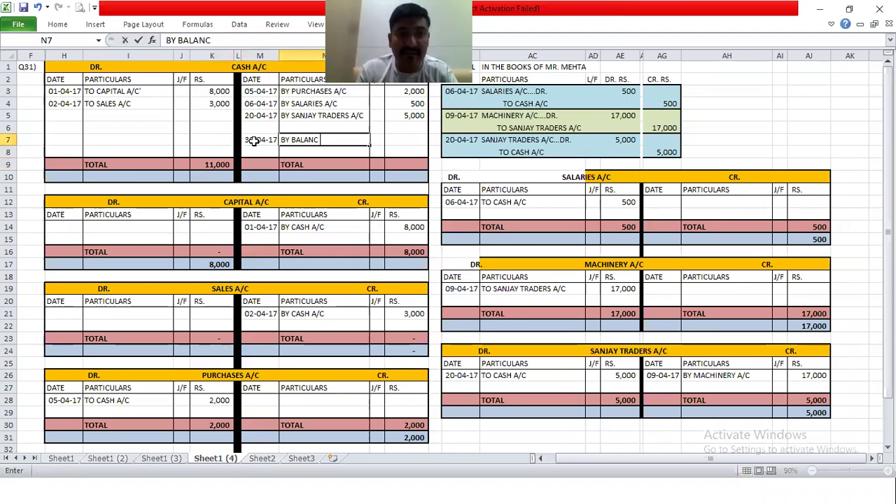
text(E C/DD)
key(Right)
key(Right)
text(3500)
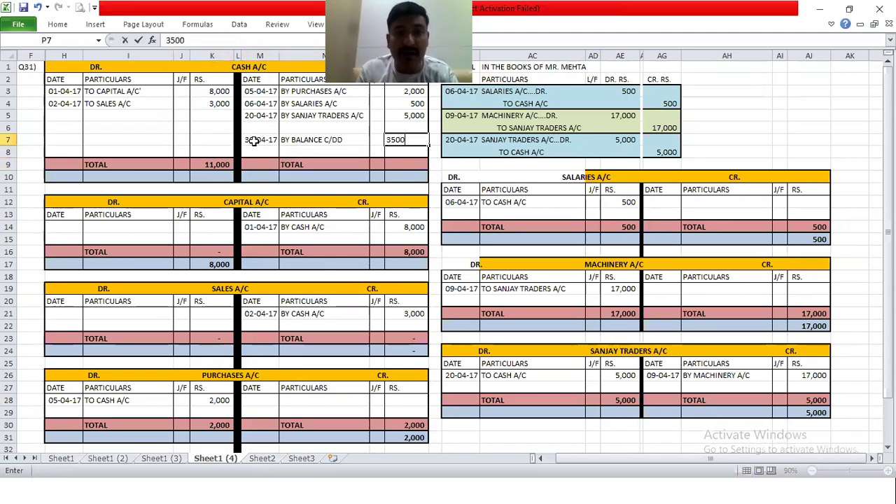
key(Return)
Correct the particulars of the Cash A/C closing balance line to BY BALANCE C/D
key(Down)
key(Left)
key(Left)
key(Up)
key(Up)
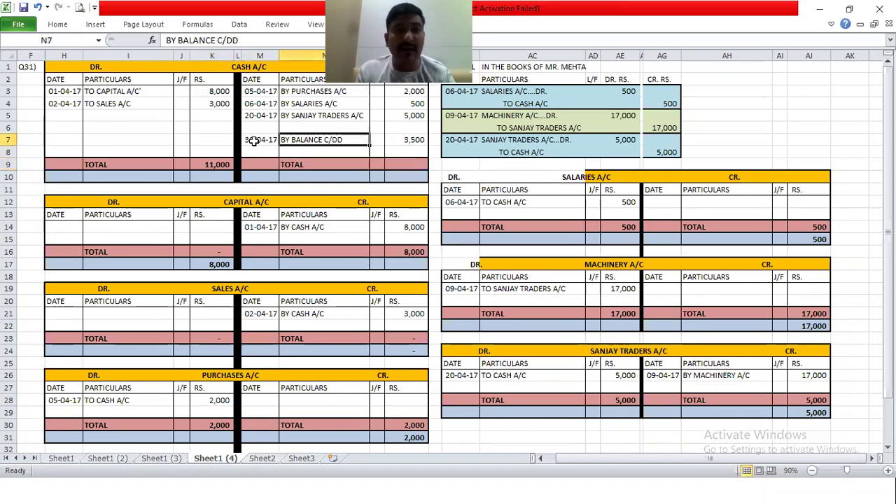
click(247, 40)
key(BackSpace)
key(Return)
key(Down)
key(Right)
key(Right)
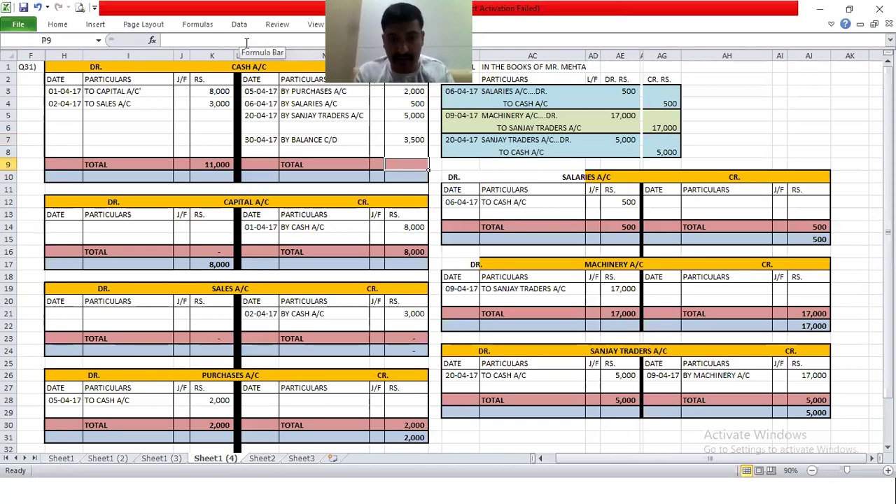
text(0)
key(Return)
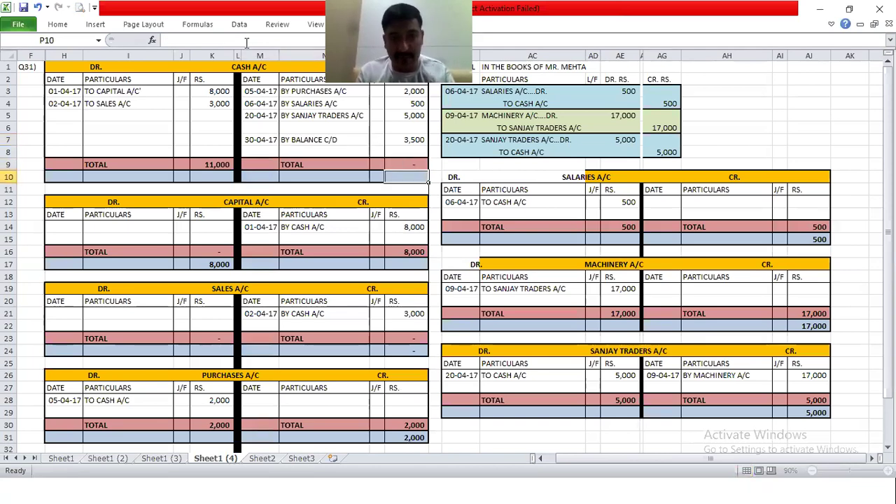
key(Up)
key(Up)
key(Up)
key(shift+Up)
key(shift+Up)
key(shift+Up)
key(shift+Up)
key(Down)
key(Down)
key(Down)
key(Up)
Link the credit total of Cash A/C in P9 to the debit total in K9
text(=)
key(Left)
key(Left)
key(Left)
key(Left)
key(Left)
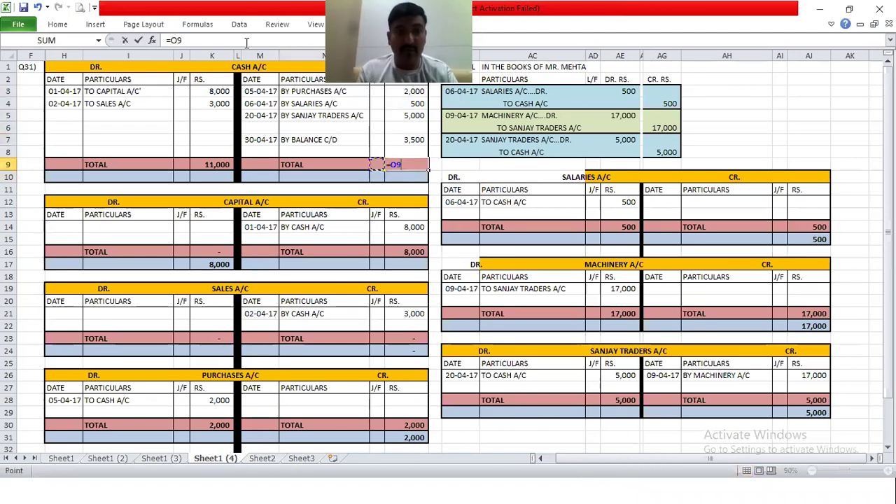
key(Return)
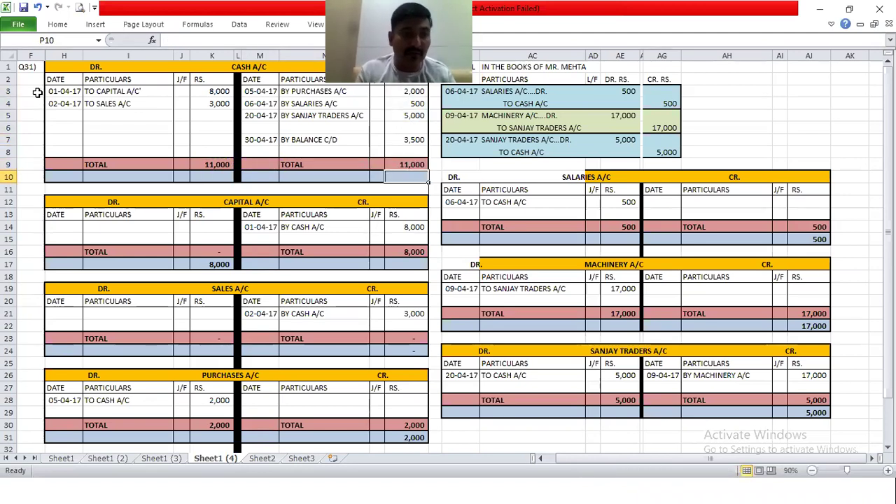
Bring the Cash A/C balance down on the debit side in row 10: date 01-05-17, TO BALANCE B/D, amount linked to P7
click(61, 175)
text(01/0)
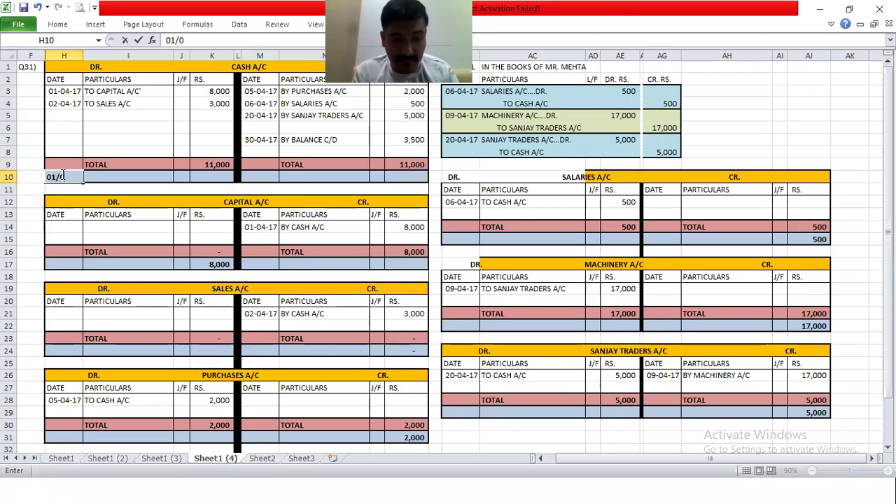
key(Tab)
text(TO BALANCE B/D)
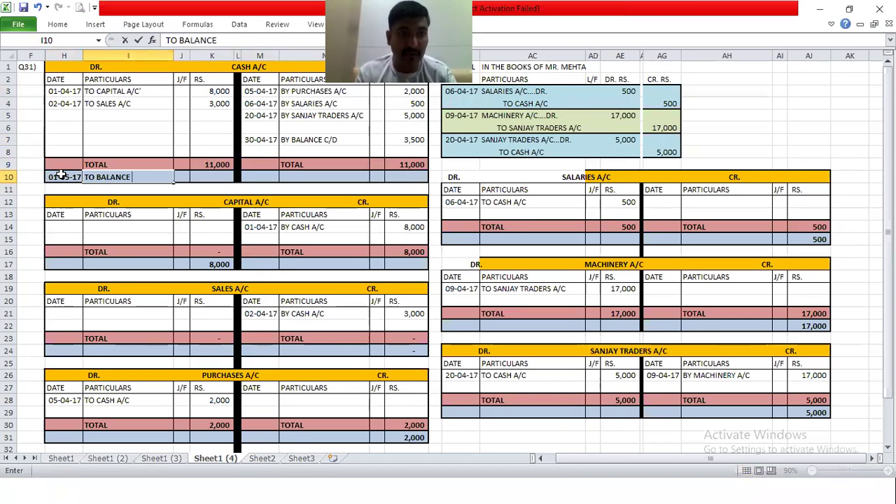
key(Tab)
key(Tab)
text(=)
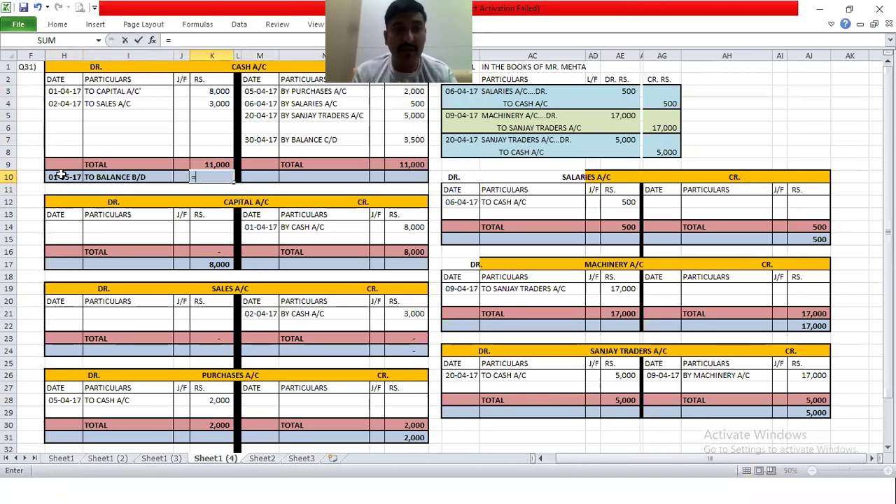
click(415, 142)
key(Return)
key(Up)
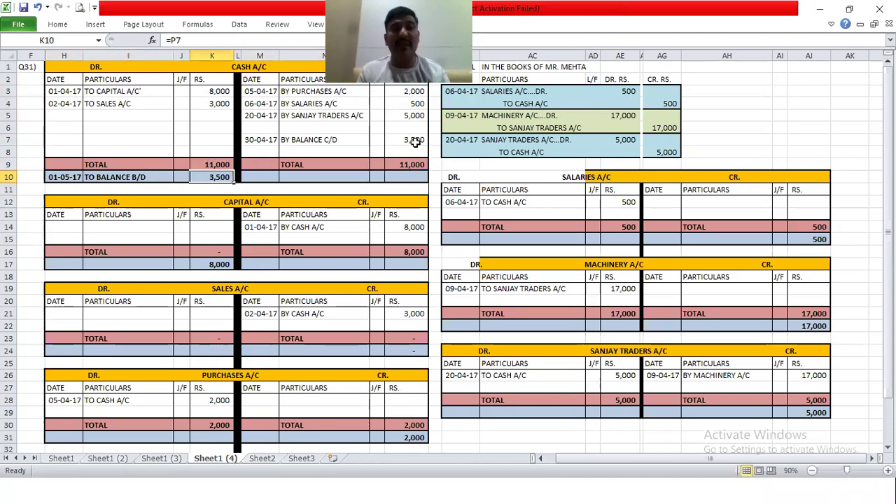
Enter TO BALANCE C/D, amount 8000, on the debit side of Capital A/C, linking the date to the Cash A/C closing balance date
click(415, 164)
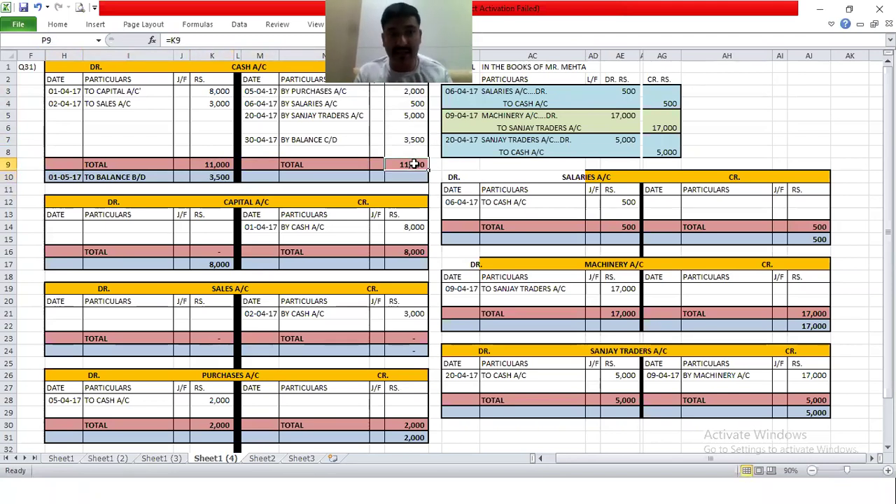
click(124, 226)
click(56, 226)
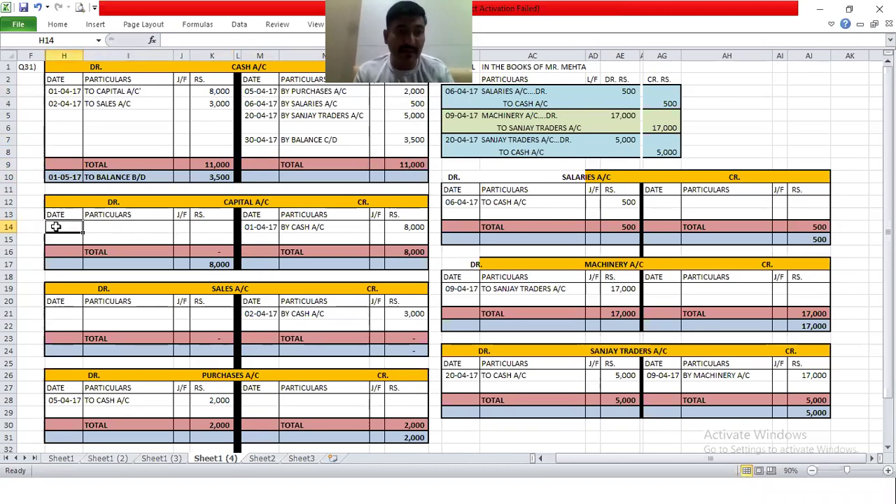
text(=)
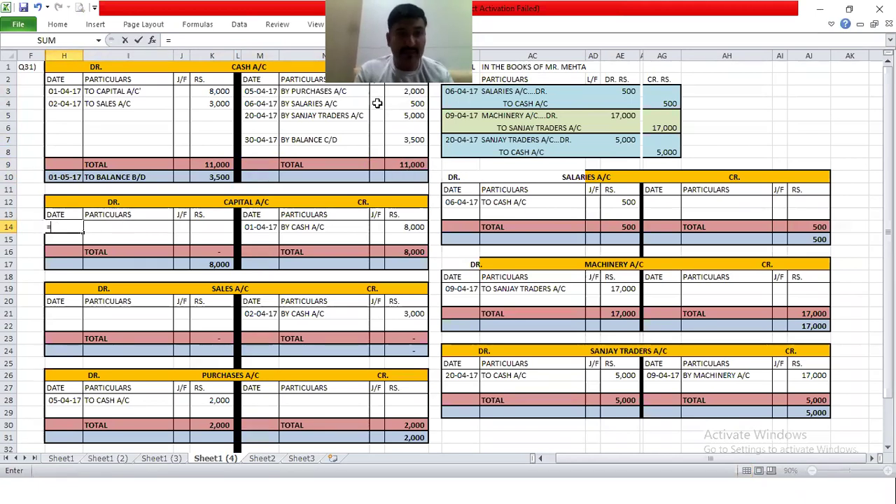
click(250, 138)
key(Tab)
text(TO BALANCE C/D)
key(Tab)
key(Tab)
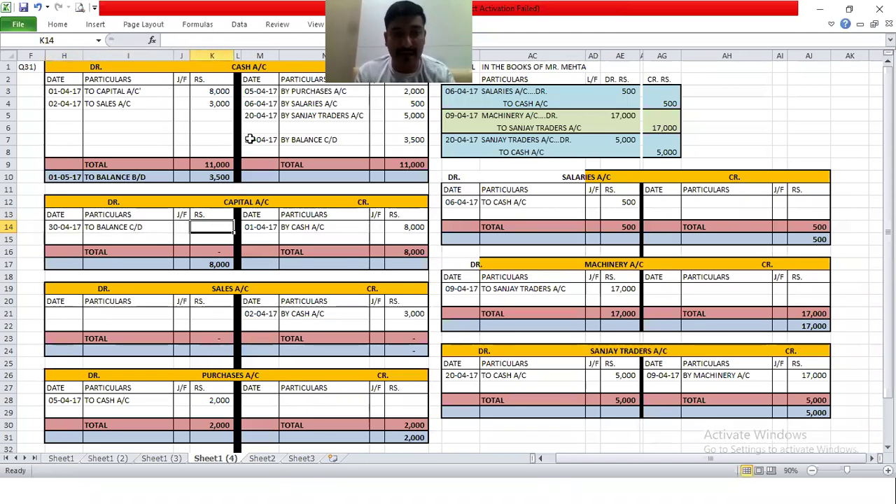
text(8000)
key(Return)
text(")
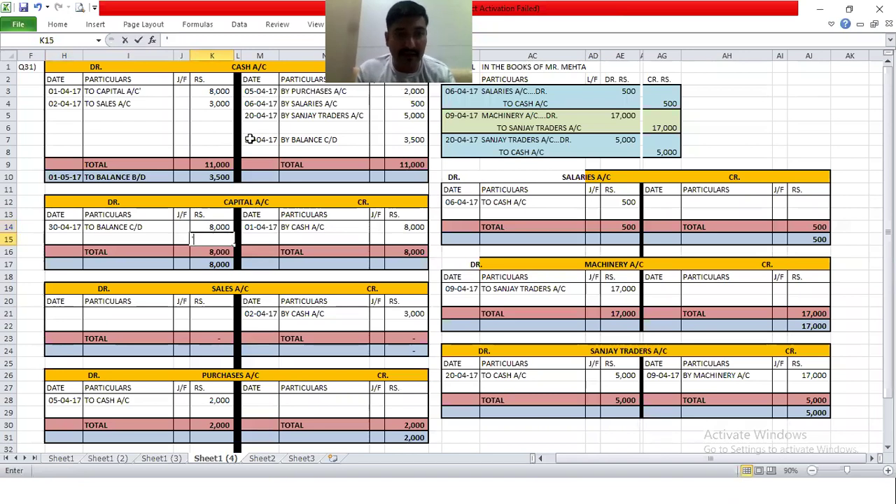
key(Escape)
Link the date of the balance brought down in Capital A/C (M17) to the closing balance date in H14
key(Down)
key(Down)
key(Right)
key(Right)
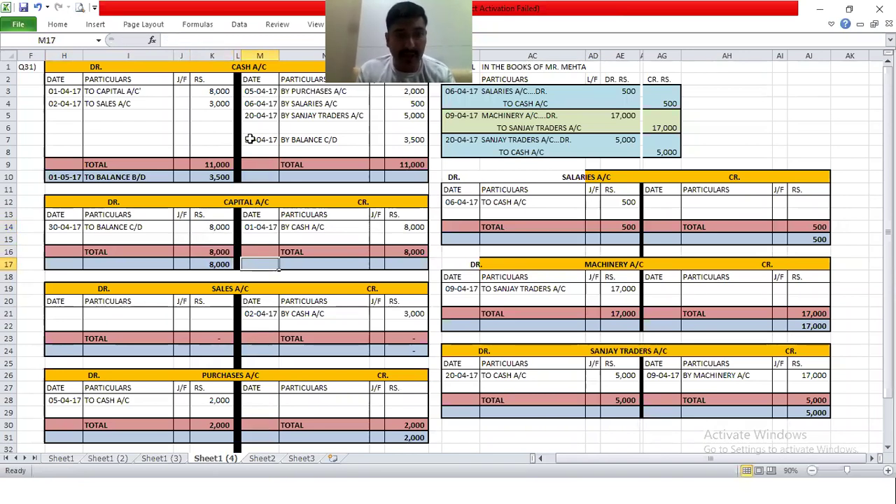
text(=)
click(49, 229)
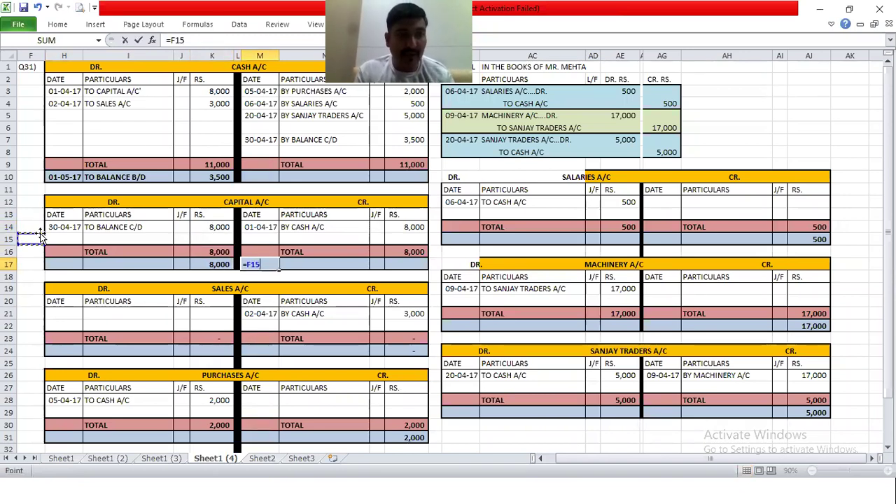
key(Return)
Enter BY BALANCE B/D as the particulars on the credit side of Capital A/C in N17
key(Up)
key(Right)
text(BY B)
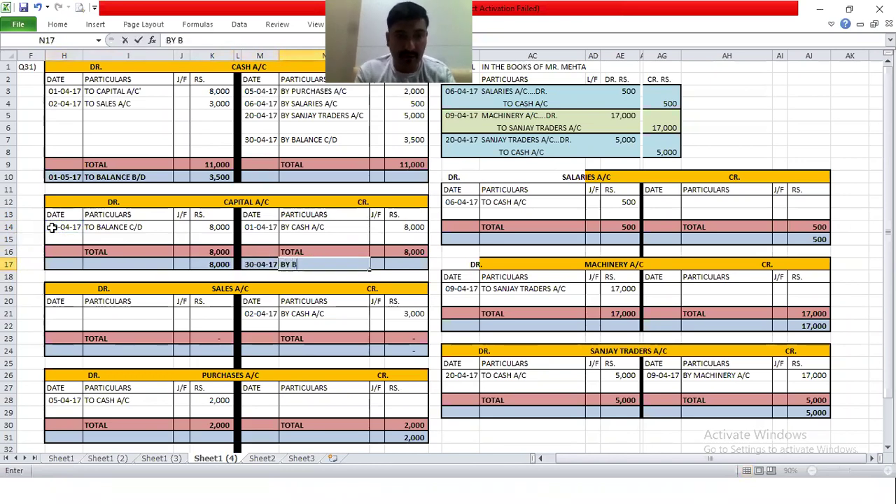
text(ALANCE B)
key(BackSpace)
key(BackSpace)
text(B.D)
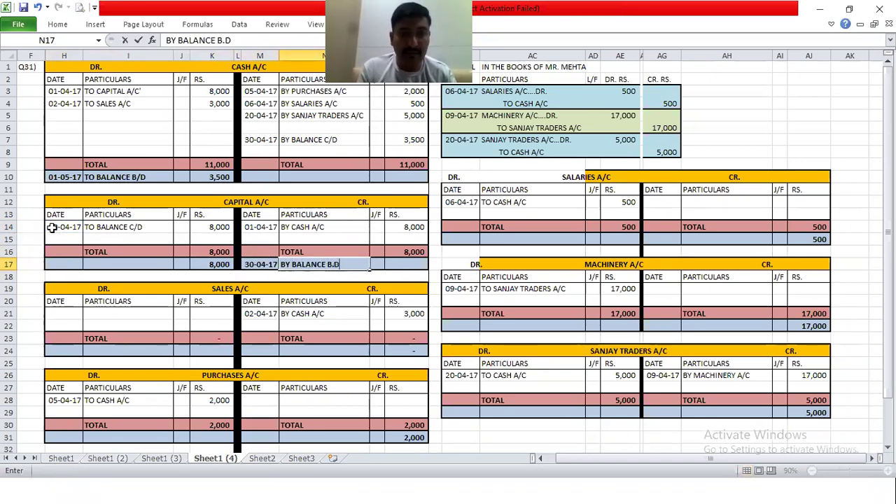
key(BackSpace)
key(BackSpace)
text(/D)
Link the Capital A/C brought-down amount in P17 to the closing balance amount in K14
key(Right)
key(Right)
text(=)
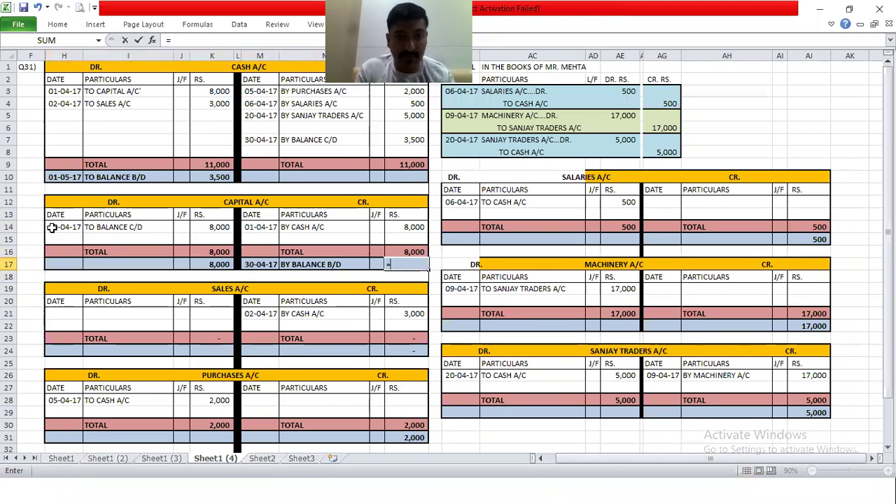
click(216, 227)
key(Return)
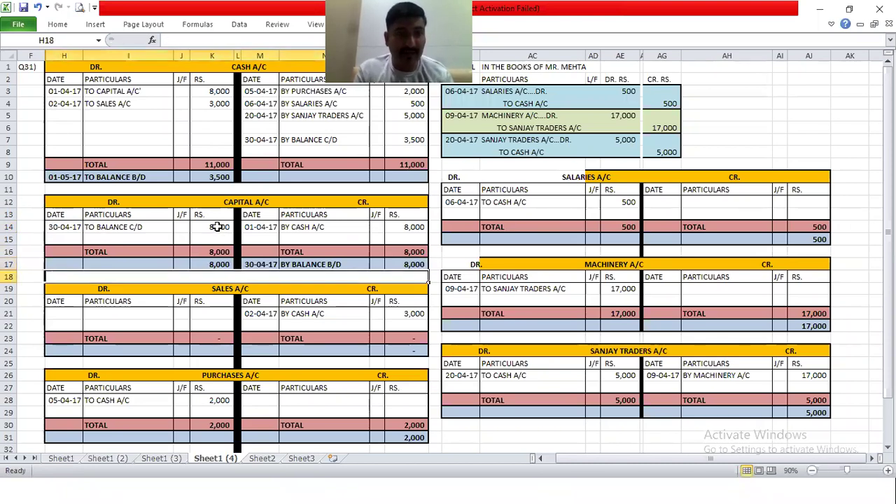
Copy Capital A/C's TO BALANCE C/D line to the debit side of Sales A/C in row 21 and link its amount to P21
drag(67, 227, 211, 228)
key(ctrl+c)
click(76, 313)
key(Return)
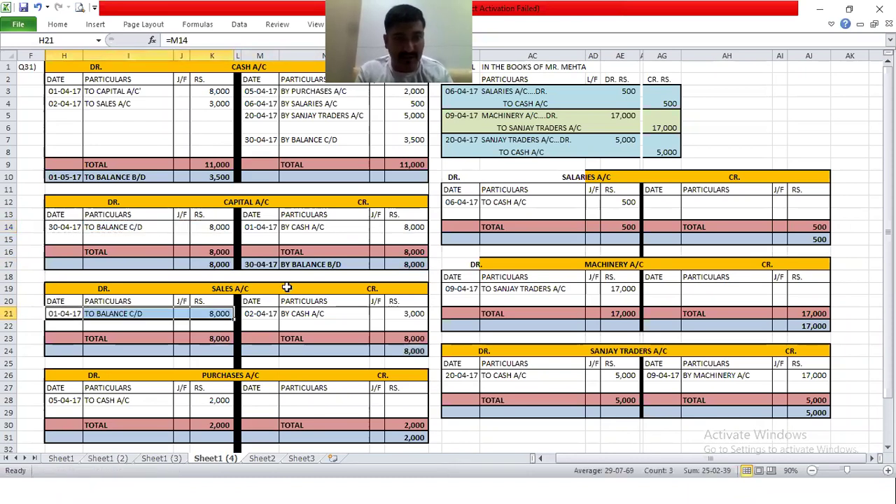
click(228, 315)
text(=)
click(413, 314)
key(Return)
Copy Capital A/C's BY BALANCE B/D line to the credit side of Sales A/C in row 24
drag(260, 264, 419, 265)
key(ctrl+c)
click(256, 353)
key(Return)
key(Right)
key(Right)
click(256, 352)
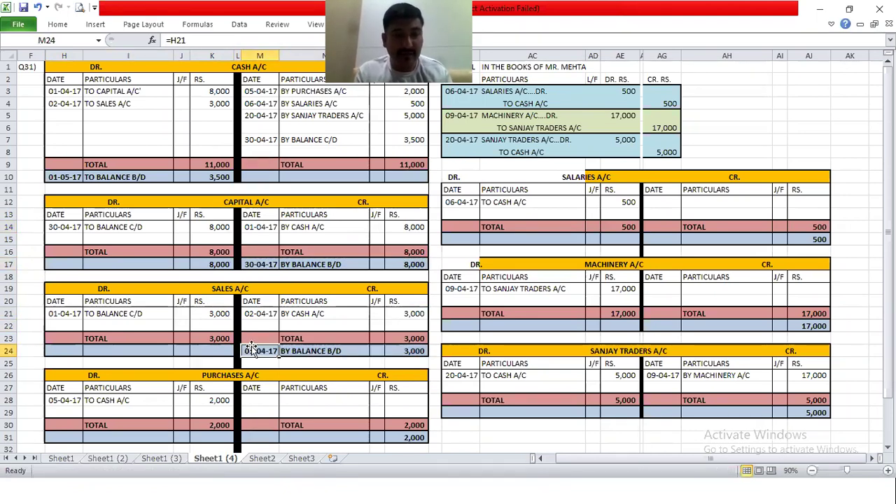
Replace the brought-down date of Capital A/C in M17 with a link to the Cash A/C date in H10
click(265, 264)
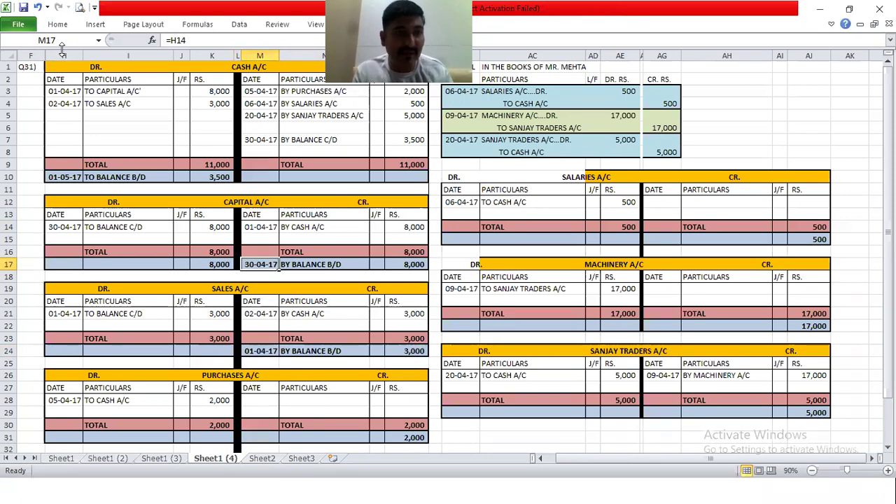
key(Delete)
text(=)
click(67, 177)
key(Return)
Link the brought-down date of Sales A/C in M24 to the Capital A/C date in M17
key(Down)
key(Down)
key(Down)
key(Down)
key(Down)
key(Down)
text(=)
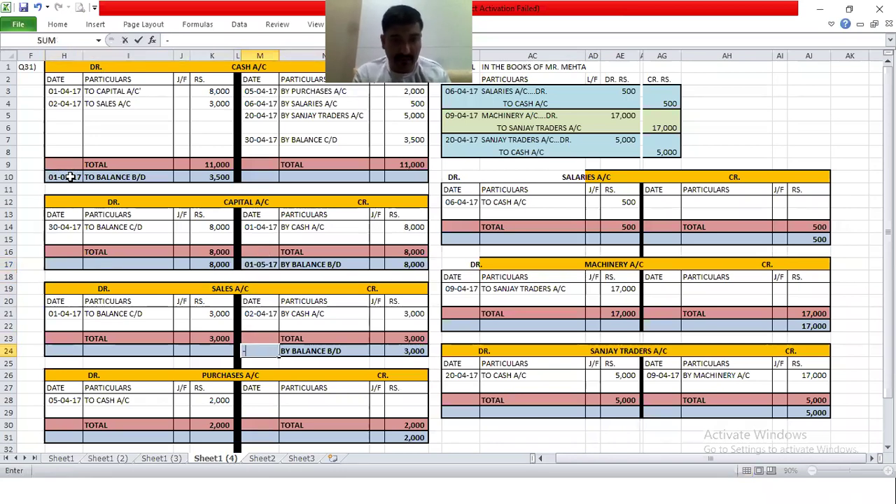
click(272, 261)
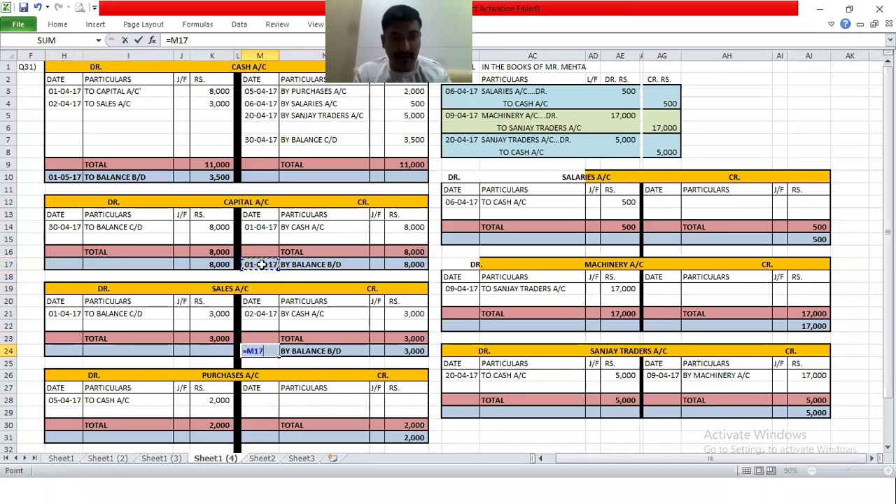
key(Return)
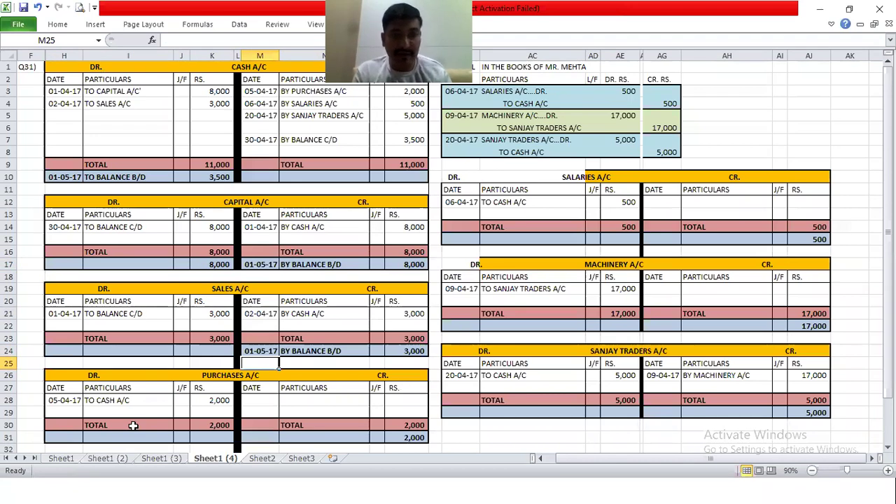
Copy Cash A/C's BY BALANCE C/D line to the credit side of Purchases A/C in row 28 and link its amount to K28
drag(260, 140, 413, 140)
key(ctrl+c)
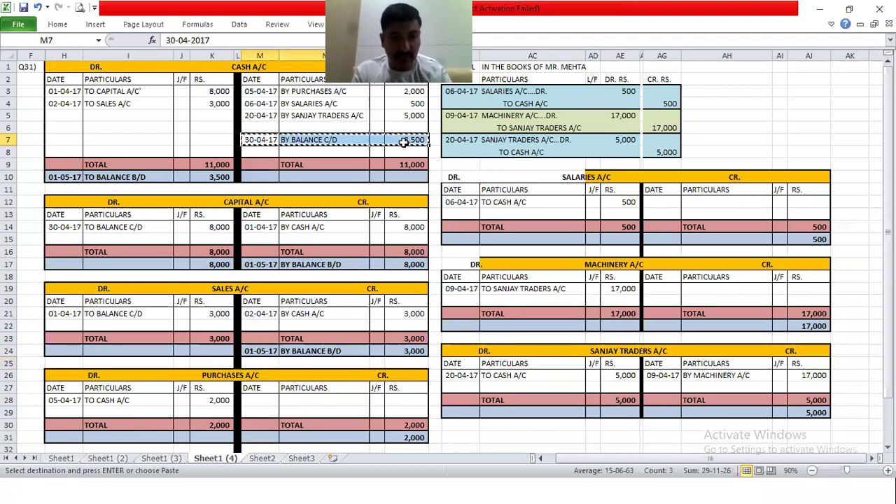
click(258, 402)
key(Return)
key(Right)
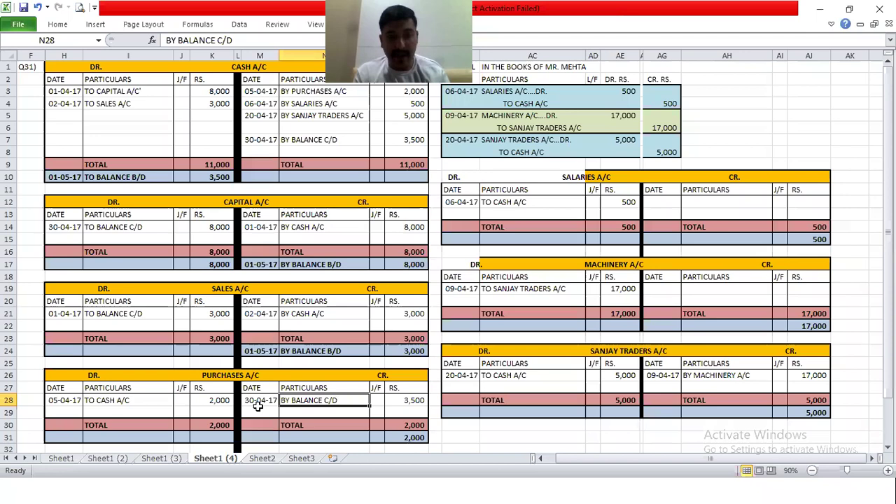
key(Right)
key(Right)
text(=k28)
key(Return)
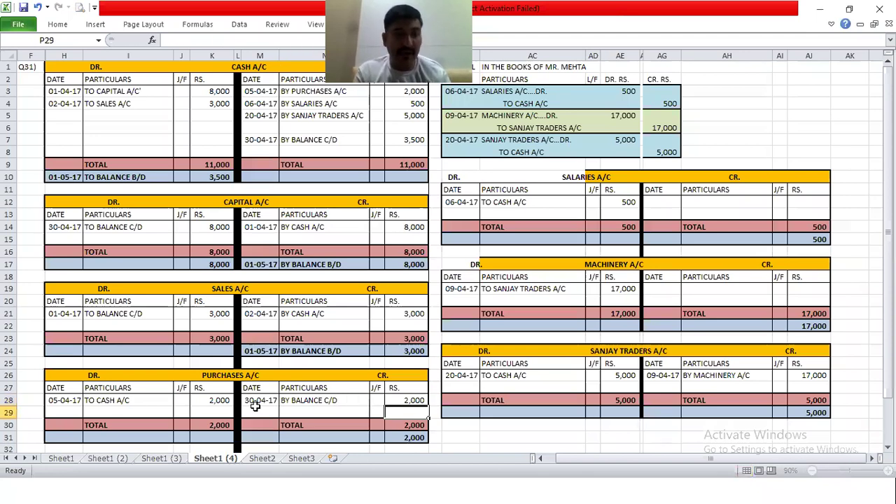
Copy Cash A/C's TO BALANCE B/D line to the debit side of Purchases A/C in row 31
drag(65, 178, 224, 178)
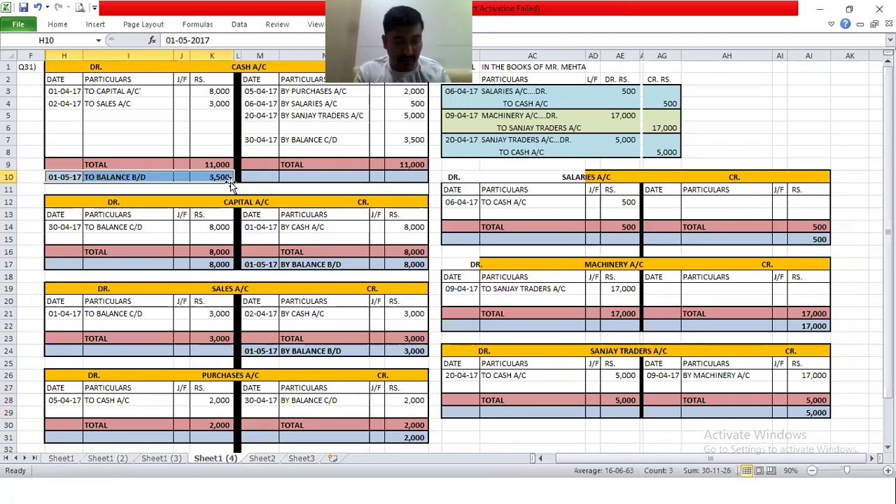
key(ctrl+c)
click(67, 437)
key(Return)
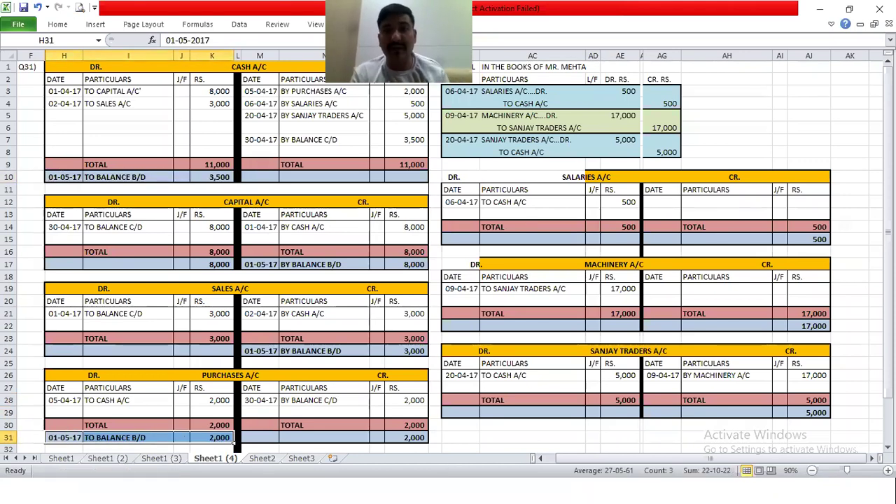
Copy Purchases A/C's BY BALANCE C/D line to the credit side of Salaries A/C in row 12
click(604, 239)
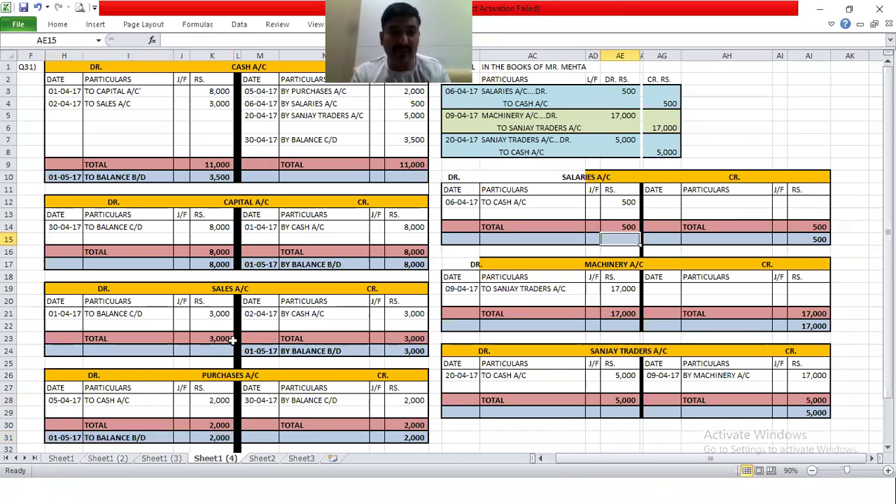
drag(259, 400, 410, 401)
key(ctrl+c)
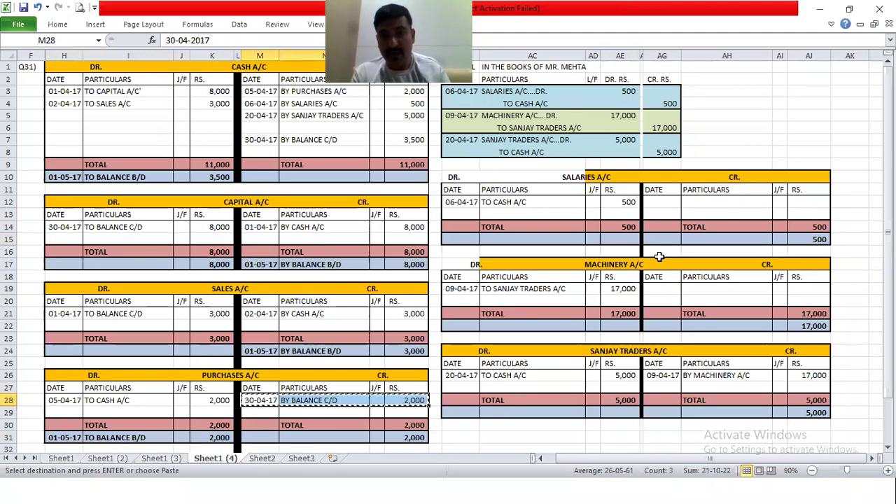
click(667, 201)
key(Return)
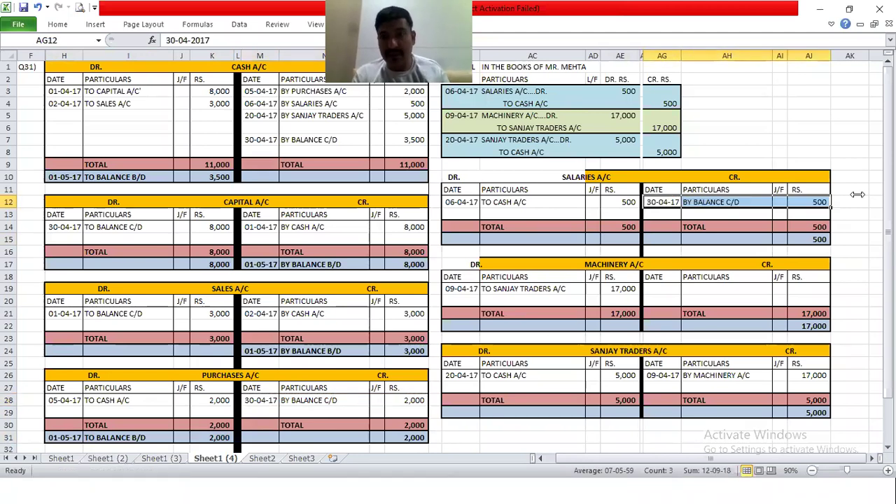
Copy Purchases A/C's TO BALANCE B/D line to the debit side of Salaries A/C in row 15
drag(65, 438, 214, 438)
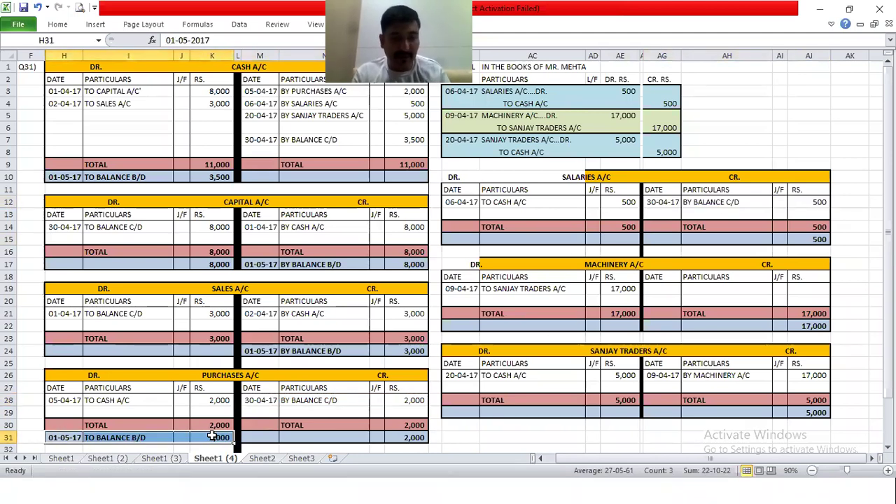
key(ctrl+c)
click(468, 241)
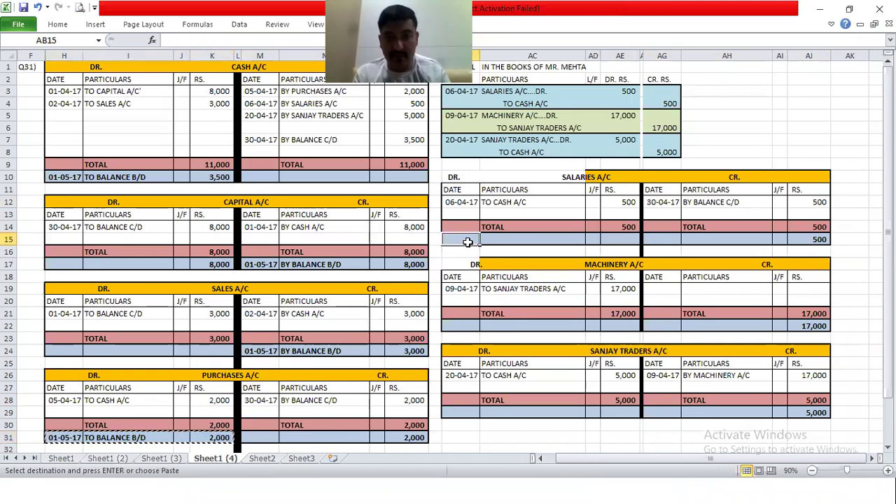
key(Return)
Copy Salaries A/C's BY BALANCE C/D line to the credit side of Machinery A/C in row 19
drag(672, 202, 801, 202)
key(ctrl+c)
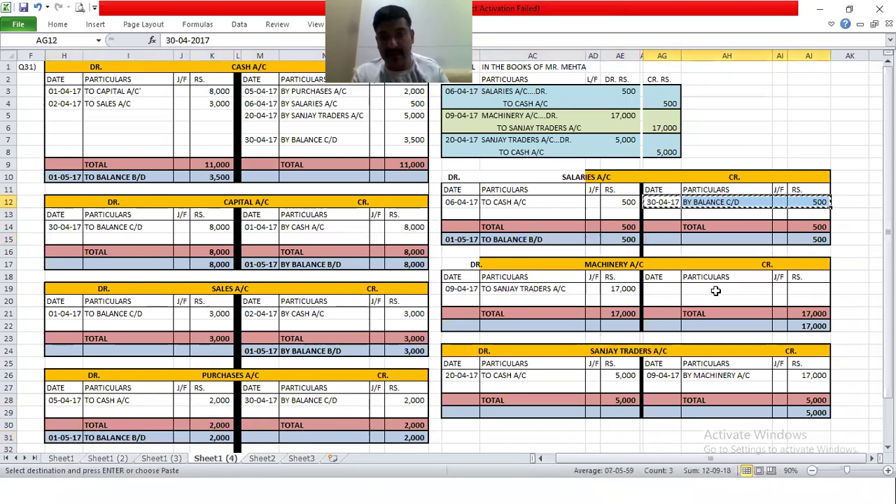
click(656, 290)
key(Return)
Copy Salaries A/C's TO BALANCE B/D line to the debit side of Machinery A/C in row 22
drag(466, 239, 608, 239)
key(ctrl+c)
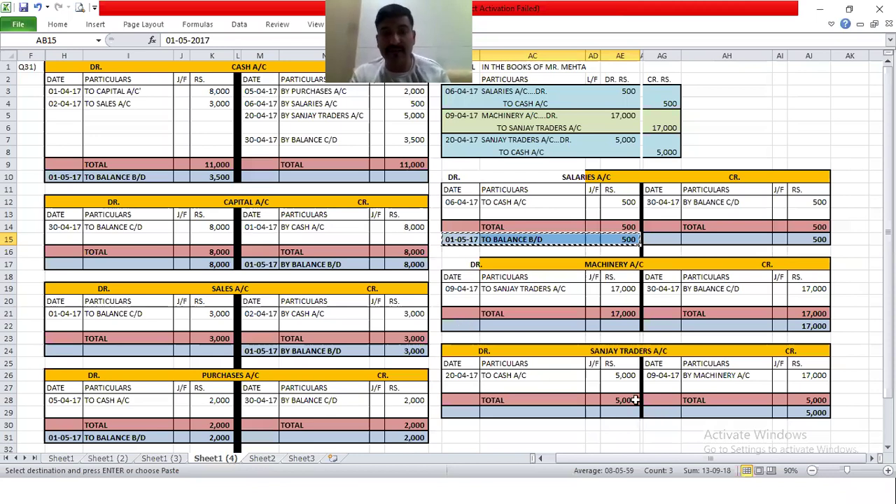
key(Down)
key(Down)
key(Down)
key(Down)
key(Down)
key(Down)
key(Down)
key(Return)
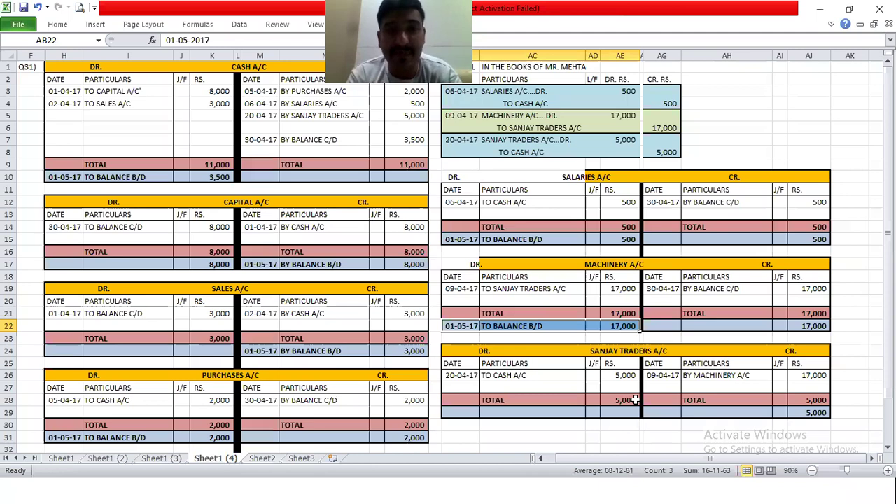
Link the credit total of Sanjay Traders A/C in AJ28 to the credit entry in AJ26
click(793, 396)
text(=)
key(Up)
key(Up)
key(Return)
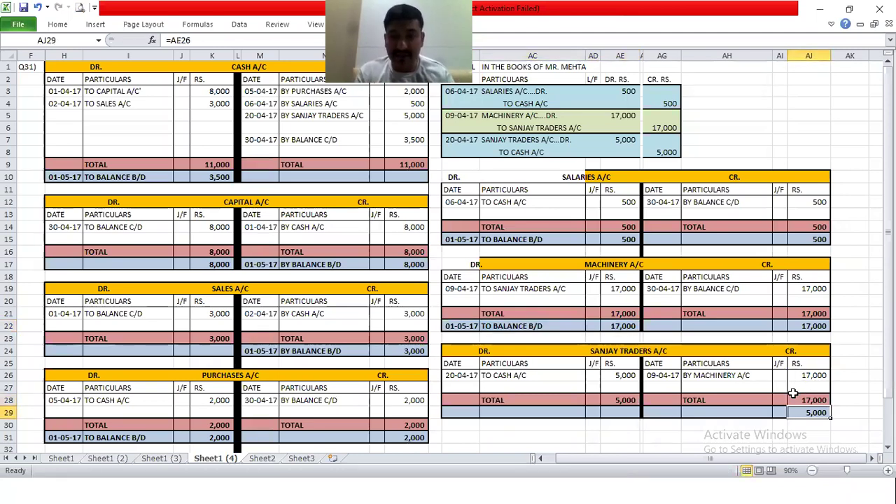
Link the debit total of Sanjay Traders A/C in AE28 to the credit total in AJ28
key(Up)
key(Left)
key(Left)
key(Left)
key(Left)
key(Left)
text(=)
key(Right)
key(Right)
key(Right)
key(Right)
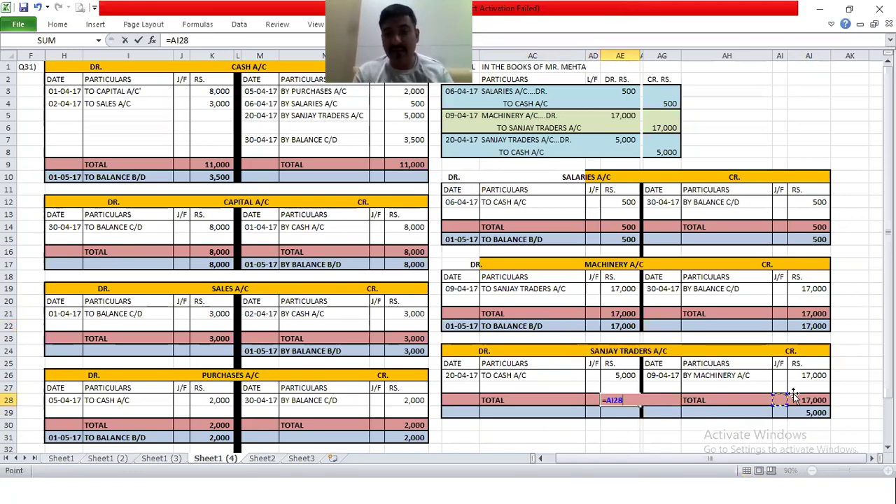
key(Return)
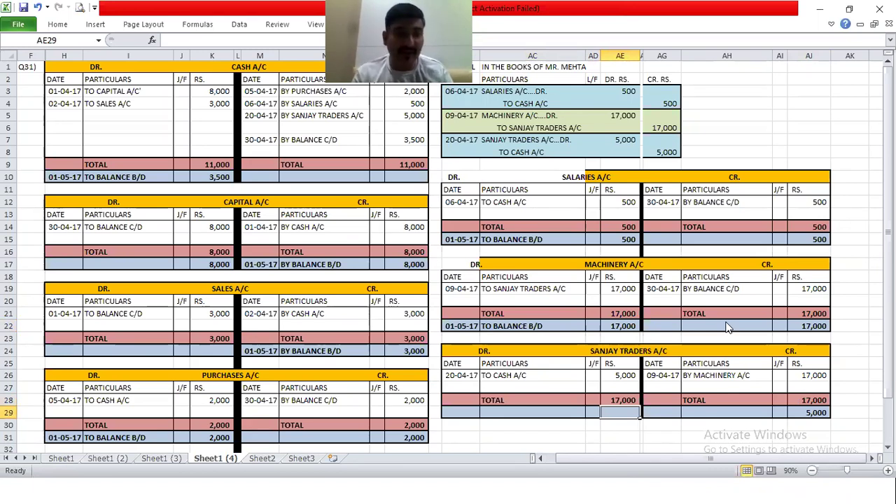
Enter the date 30/04/17 and particulars TO BALANCE C/D on the debit side of Sanjay Traders A/C in row 27
click(469, 386)
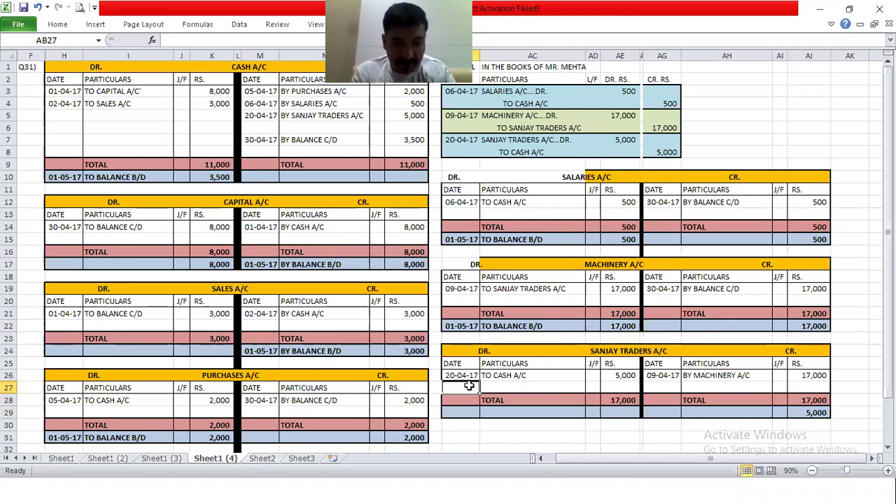
text(30/04/17)
key(Return)
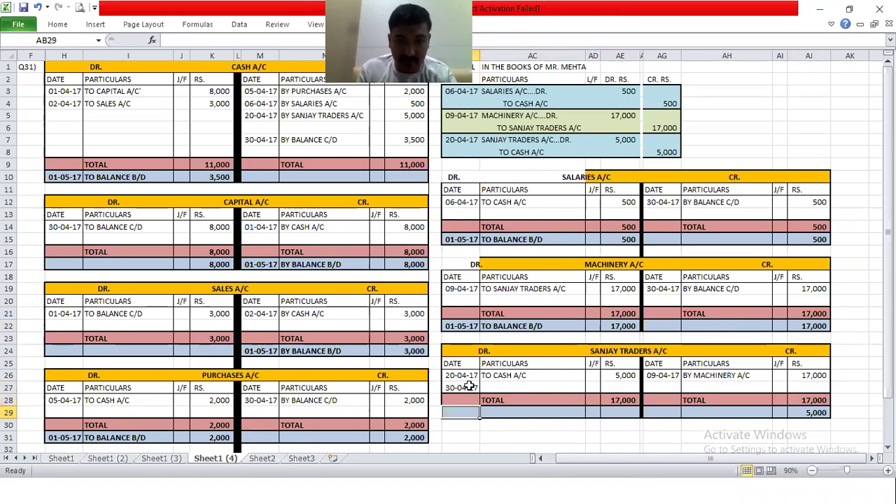
key(Up)
key(Up)
key(Up)
key(Right)
key(Down)
text(TO )
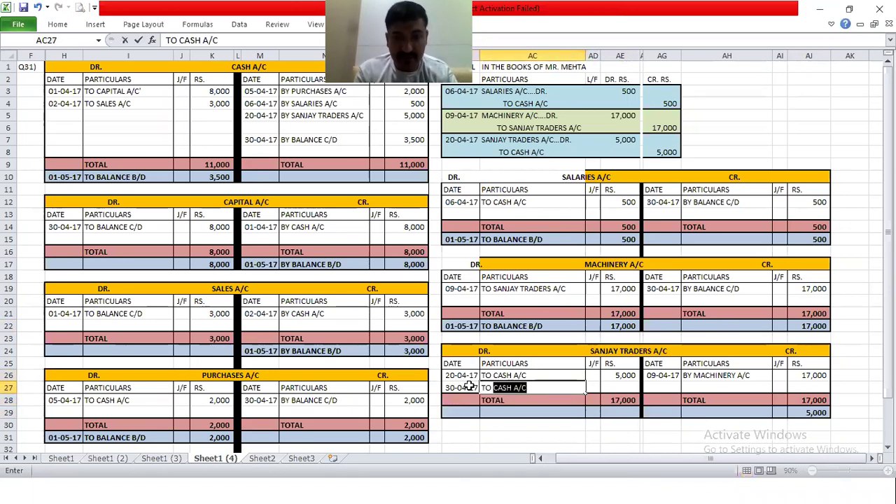
text(BALANCE C/D)
key(Return)
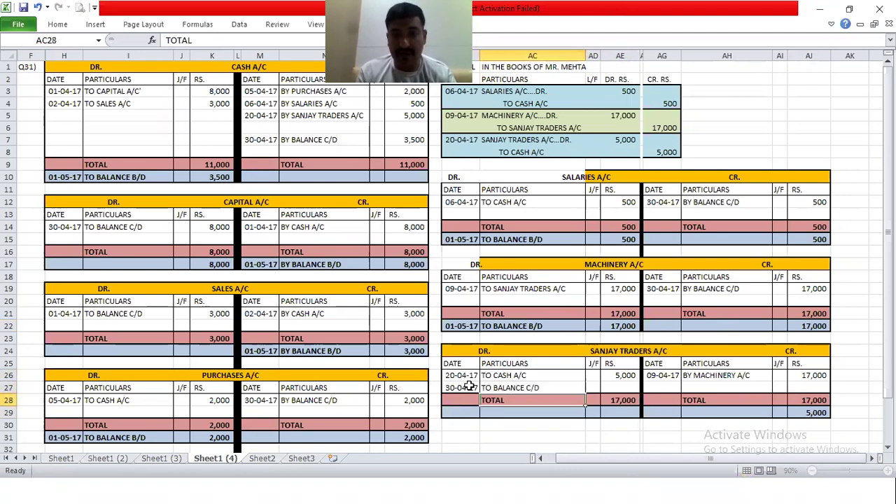
Enter 12000 as the closing balance amount of Sanjay Traders A/C in AE27
key(Up)
key(Right)
key(Right)
text(12000)
key(Return)
Enter the date 01/05/17 for the balance brought down on the credit side of Sanjay Traders A/C in AG29
key(Down)
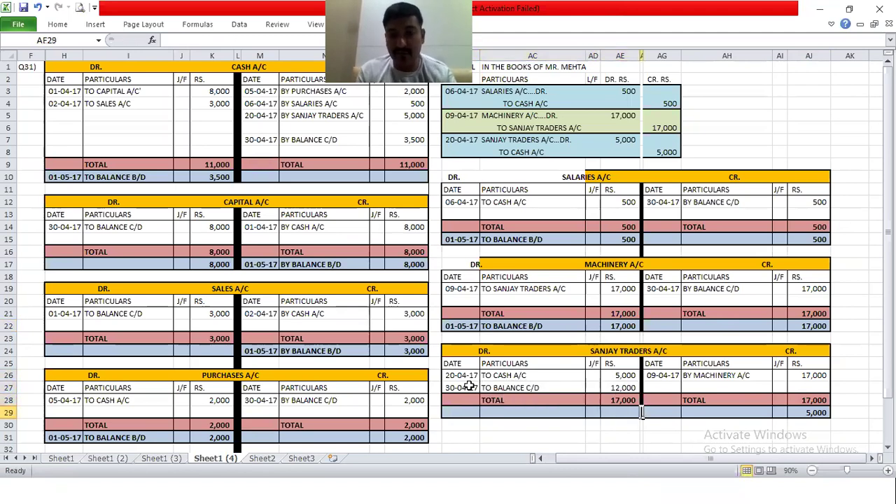
key(Right)
key(Right)
text(01/)
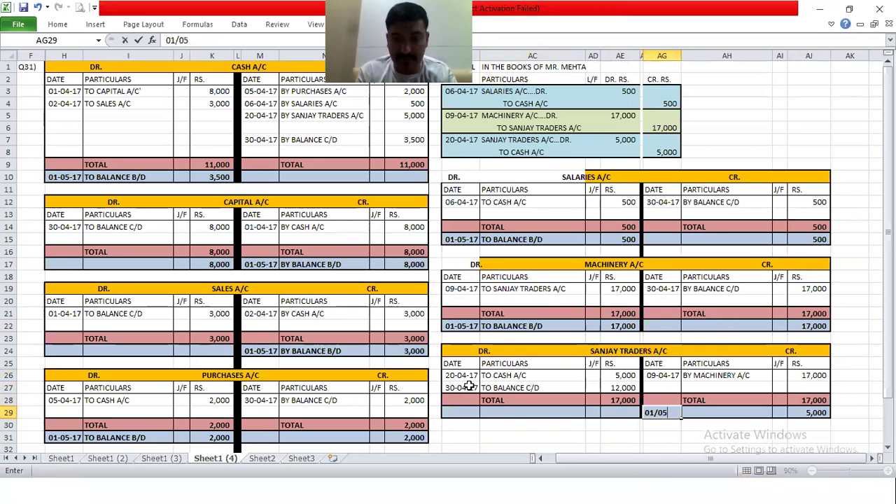
text(05/17)
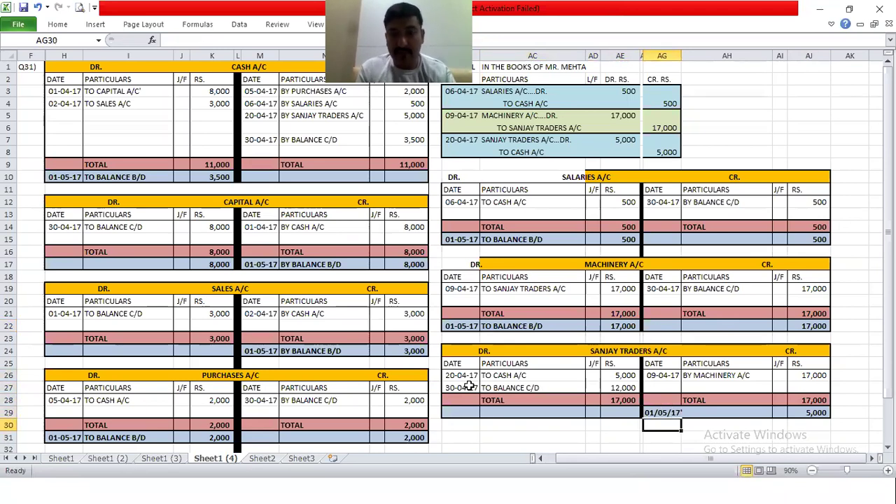
Enter the particulars BY BALANCE B/D on the credit side of Sanjay Traders A/C in AH29
key(Right)
text(BY BALANCE B/D)
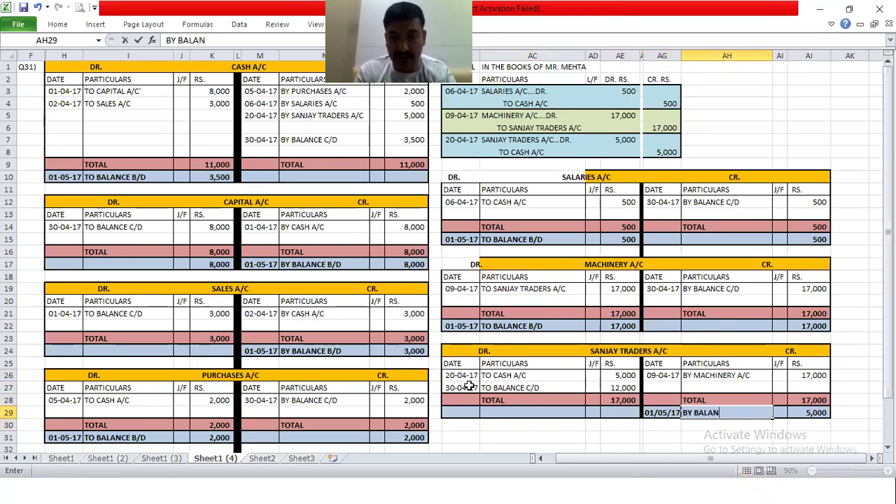
key(Return)
Link the brought-down amount of Sanjay Traders A/C in AJ29 to the closing balance in AE27
text(=)
key(Up)
key(Up)
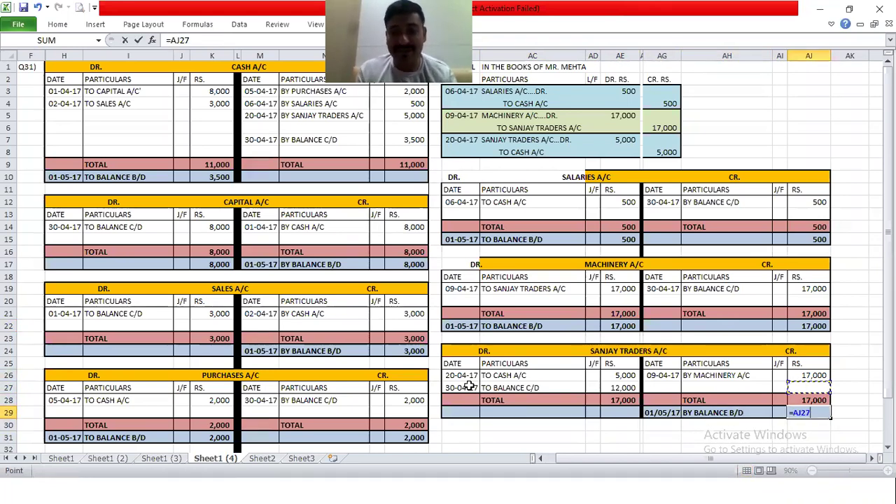
key(Up)
key(Left)
key(Left)
key(Left)
key(Left)
key(Down)
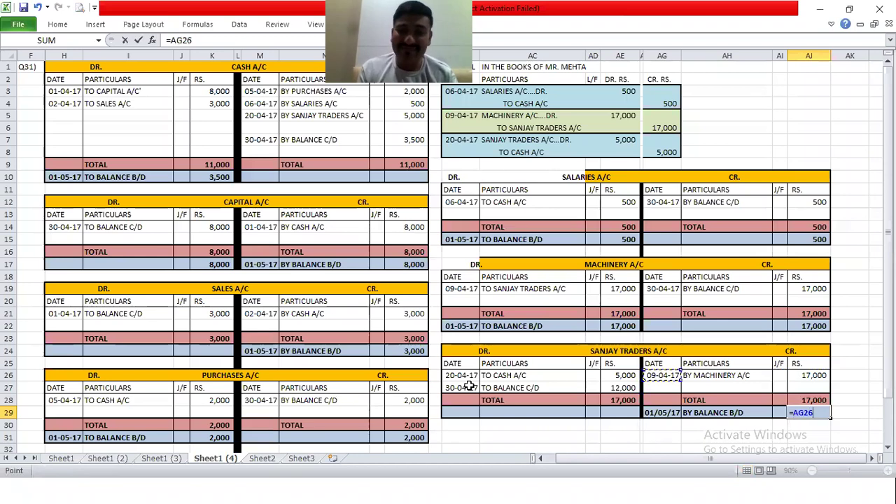
key(Return)
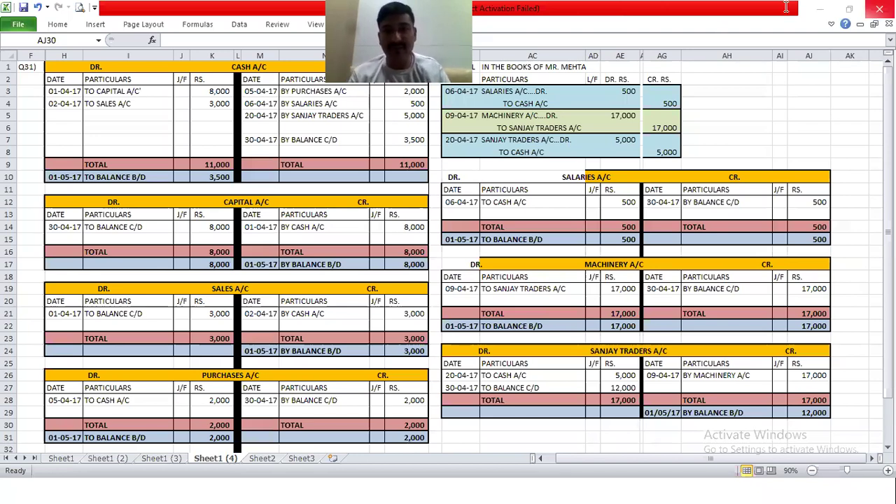
click(737, 77)
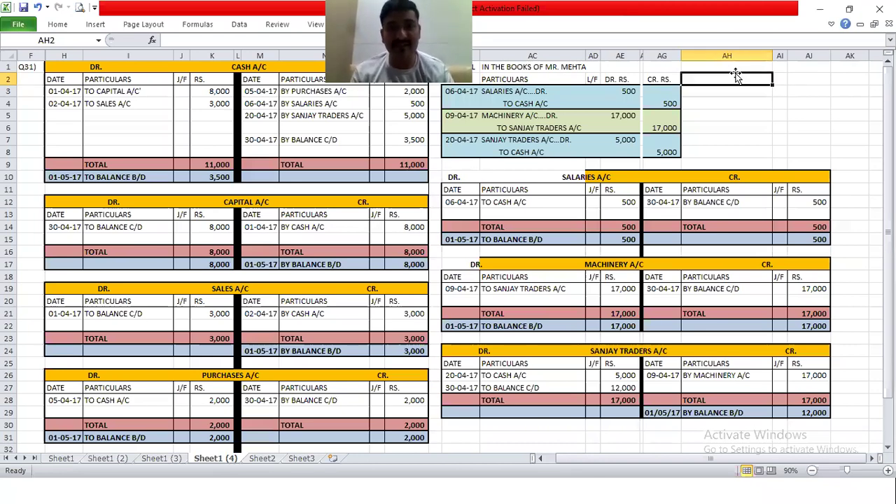
key(Up)
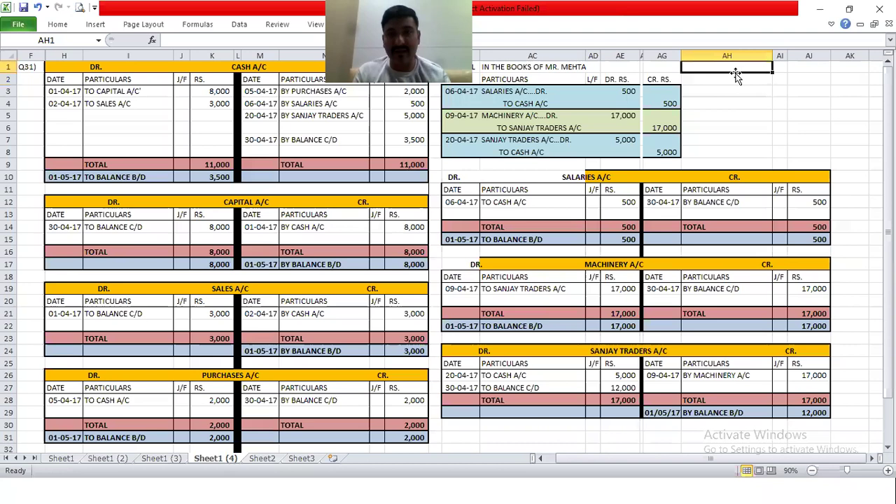
click(499, 173)
drag(462, 172, 827, 364)
click(779, 376)
drag(462, 175, 827, 416)
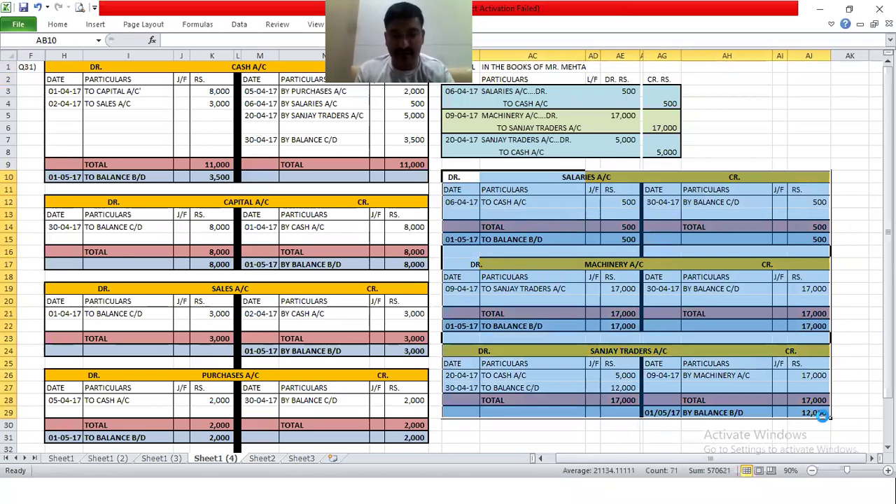
key(ctrl+c)
key(Down)
key(Down)
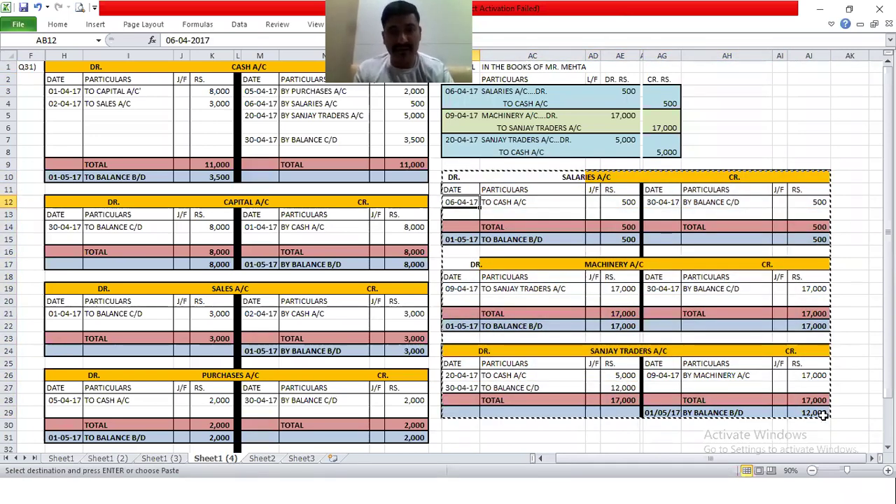
key(Escape)
key(Up)
key(Up)
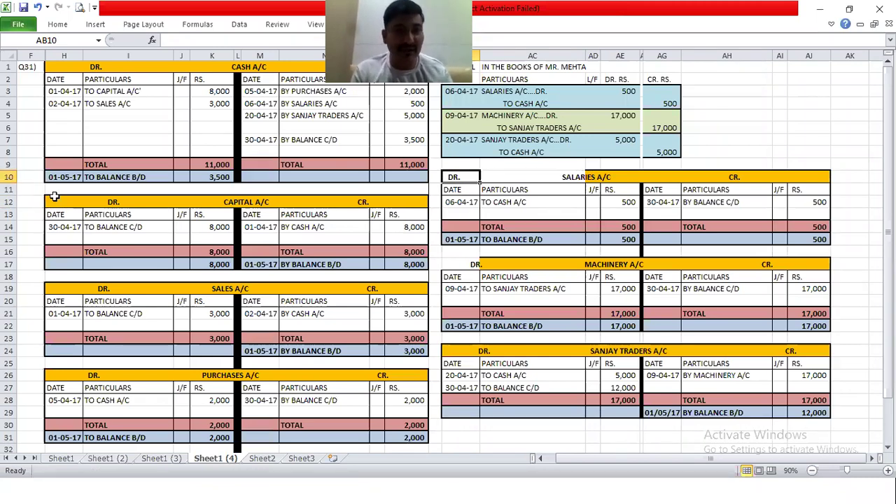
Insert three blank rows at row 10, above the Salaries A/C heading
key(shift+space)
key(shift+Down)
key(shift+Down)
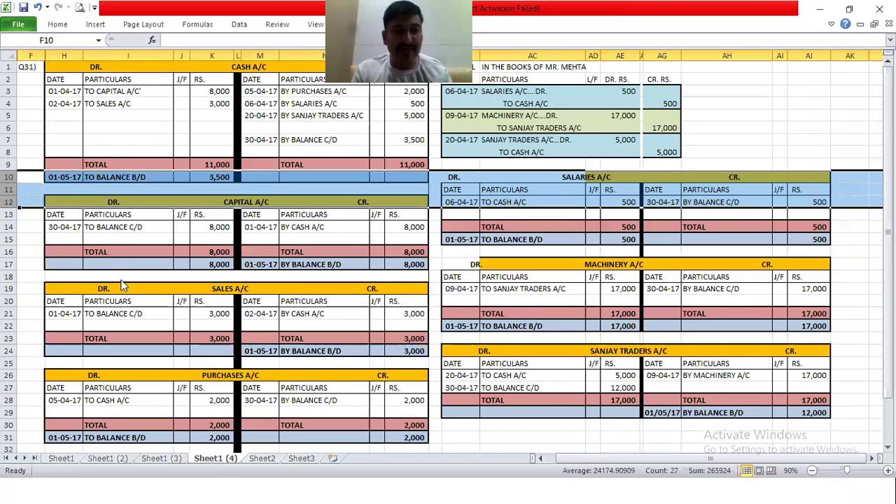
key(ctrl+shift+equal)
Start a list of account names with CASH A/C in AH2 and CAPITAL AC in AH3
click(727, 78)
text(CASH A/C)
key(Return)
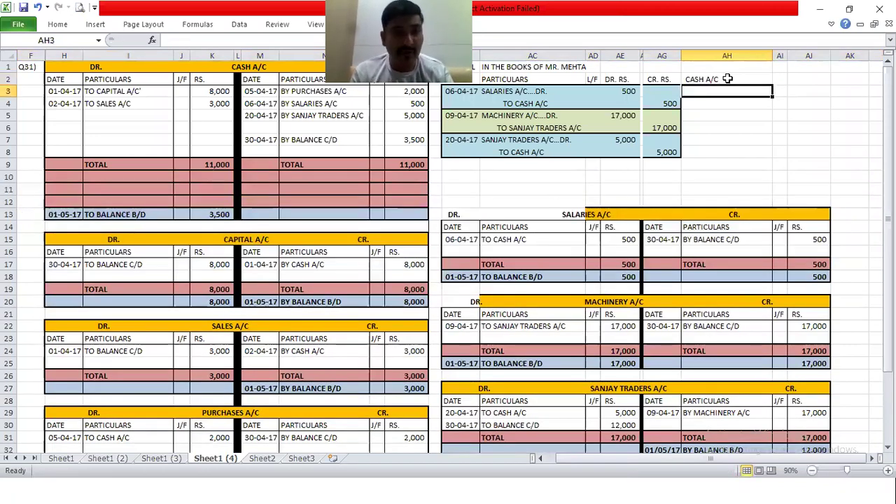
text(CAPITAL AC)
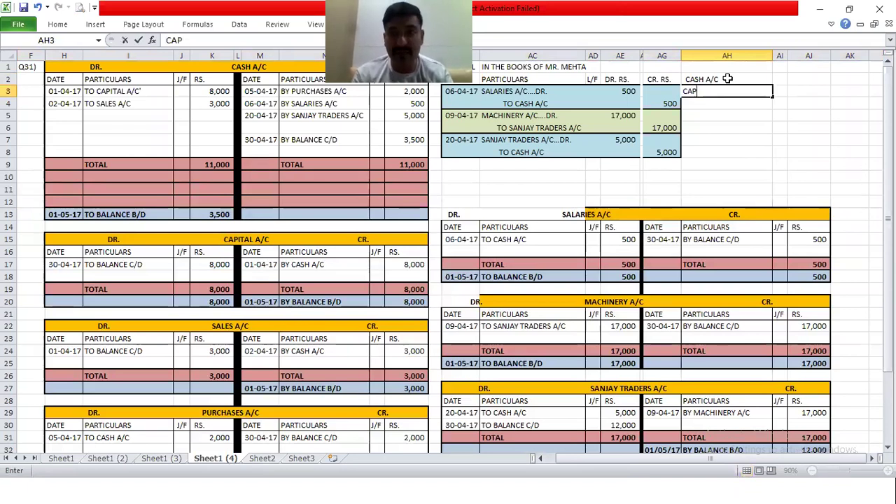
key(Return)
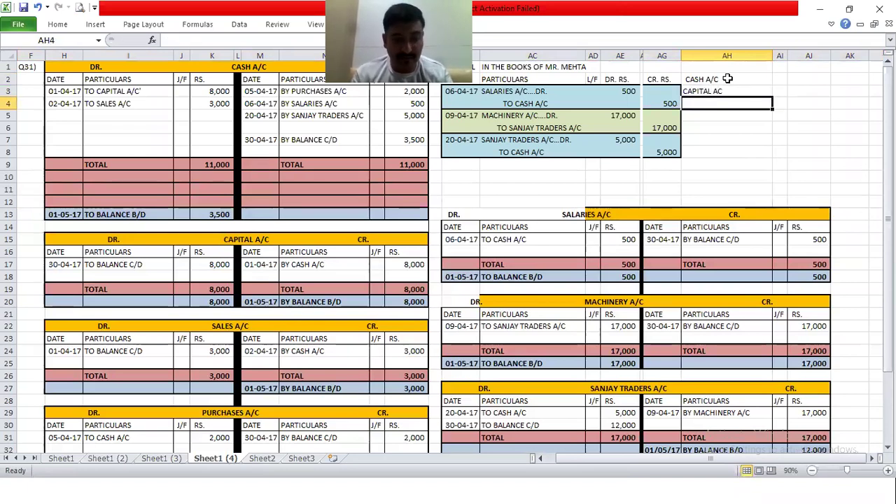
Add SALES A/C in AH4 and PURCHASES A/C in AH5 to the list of account names
text(A)
key(BackSpace)
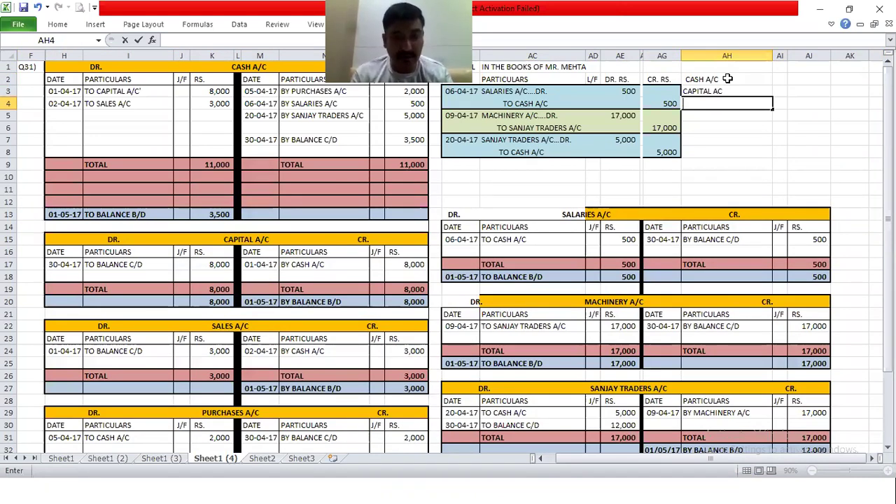
text(SALES A/C)
key(Return)
text(PYRC)
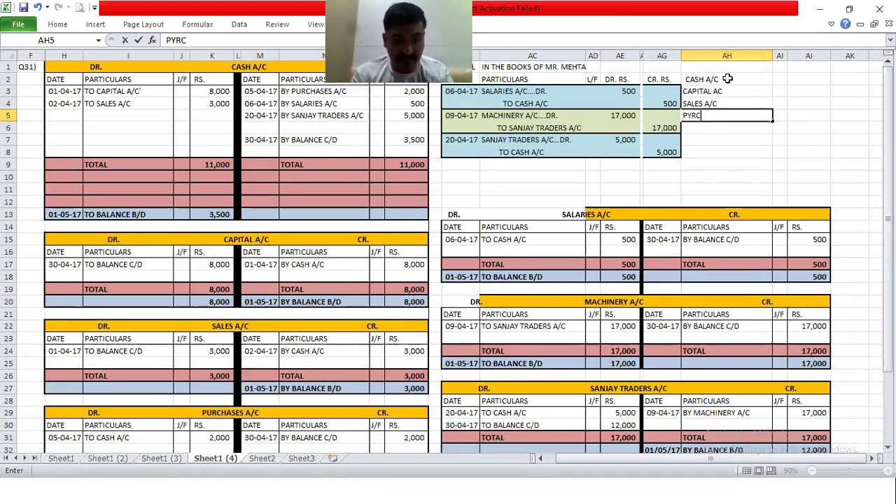
key(BackSpace)
key(BackSpace)
key(BackSpace)
text(URCHASES A/C)
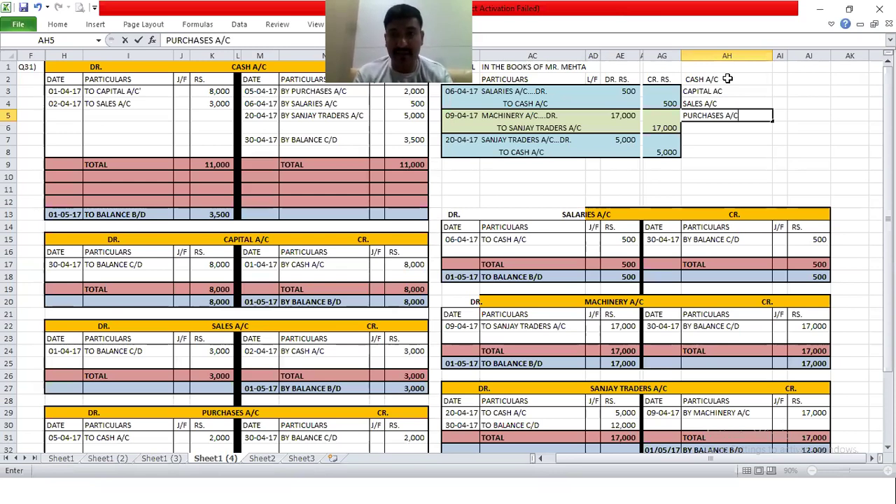
key(Return)
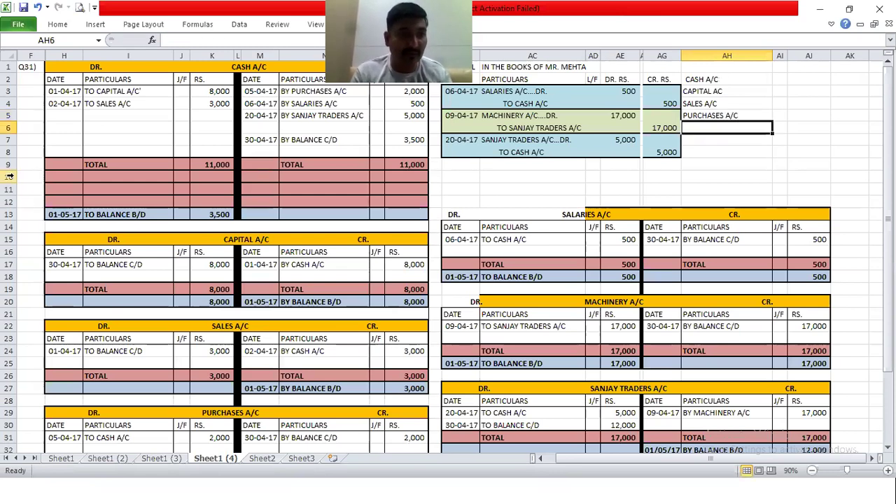
Delete two of the inserted blank rows, rows 10 and 11
drag(9, 178, 49, 188)
key(ctrl+minus)
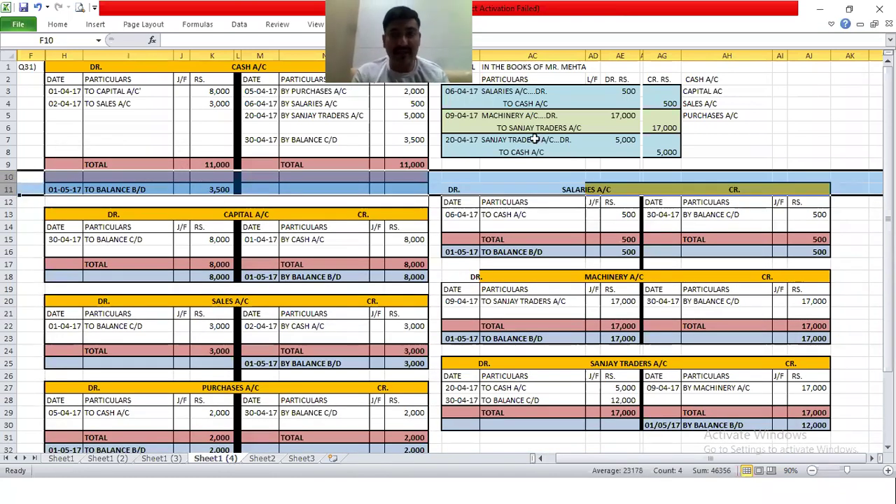
Add SALARIES A/C to the list of account names in AH6
click(714, 127)
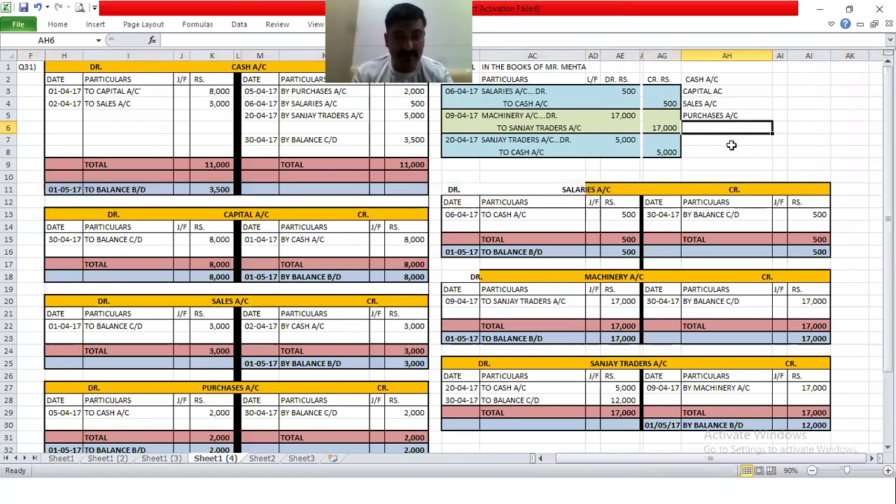
text(SALESIR)
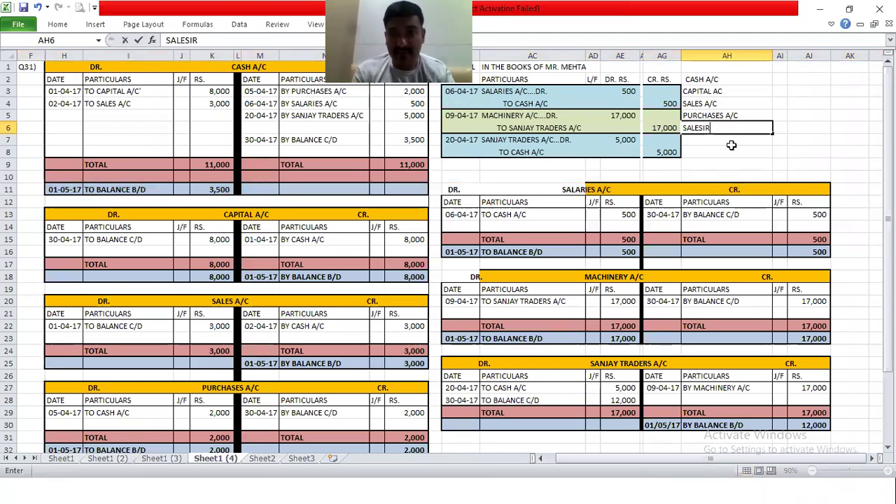
key(BackSpace)
key(BackSpace)
key(BackSpace)
key(BackSpace)
text(ARIES A/C)
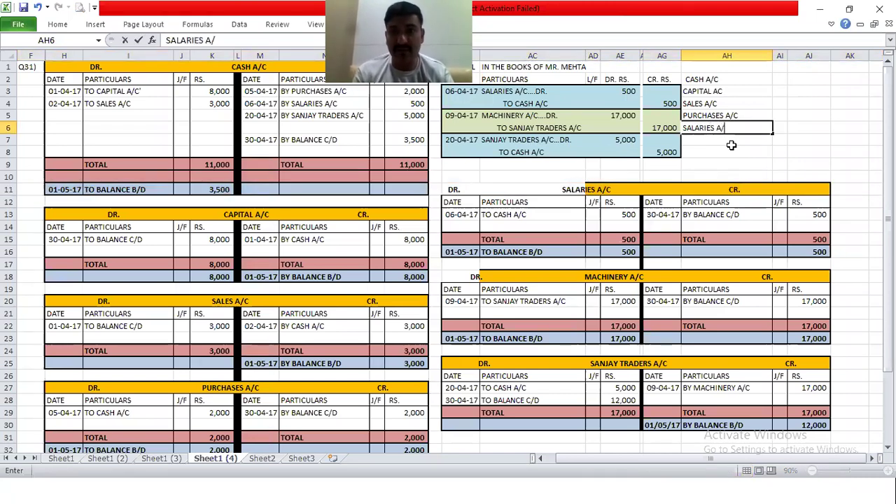
key(Return)
Add MACHINERY A.C to the list of account names in AH7
text(MAHC)
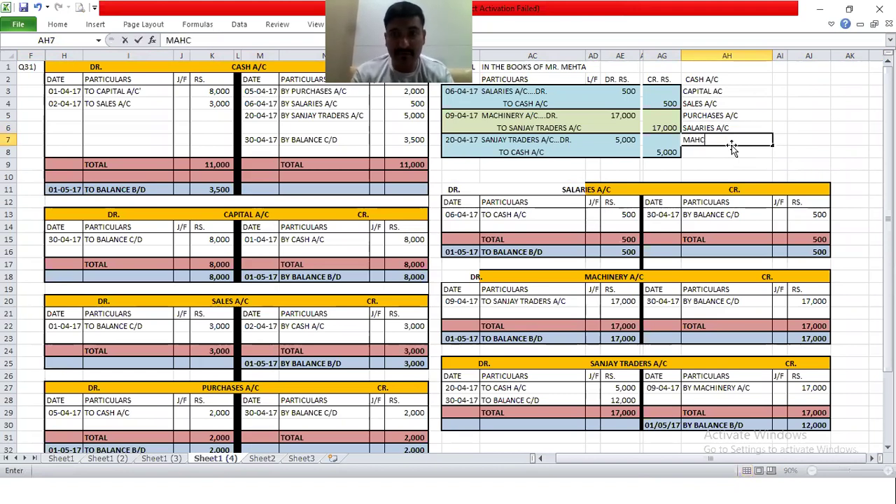
key(BackSpace)
key(BackSpace)
text(CHINERY A/C)
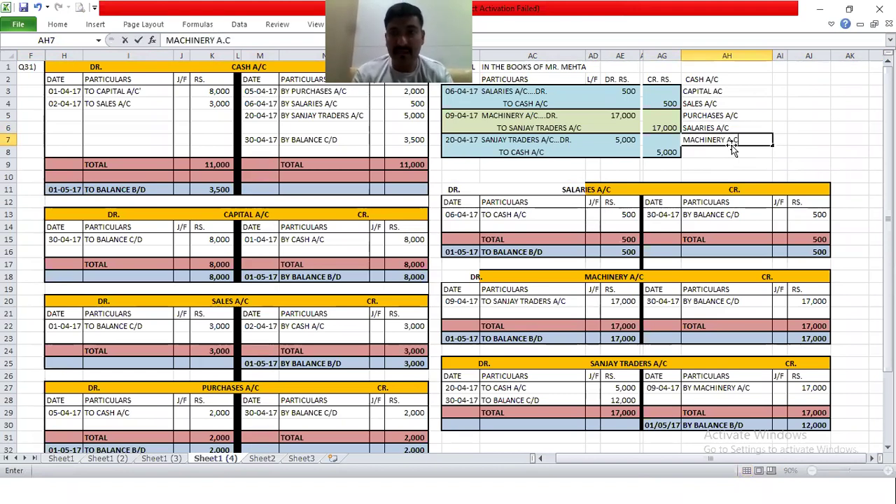
key(Return)
Add SANJAY TRADERS A/C to the list of account names in AH8
text(SANJAY TADERS)
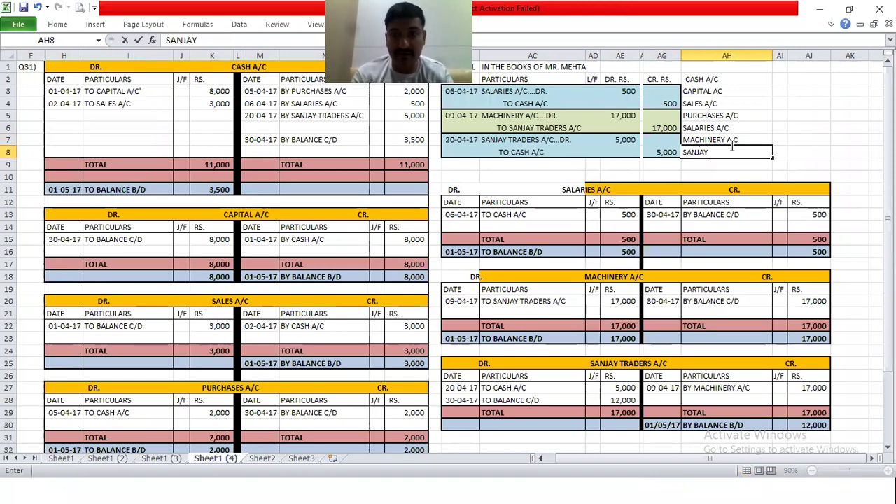
key(BackSpace)
key(BackSpace)
key(BackSpace)
key(BackSpace)
key(BackSpace)
text(RADERS A/C)
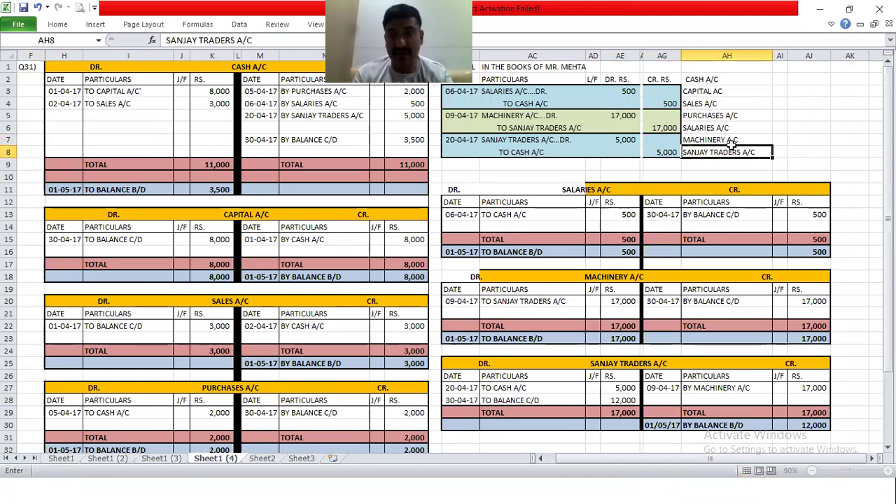
key(Return)
Remove the leading space before CASH A/C in AH2
click(687, 79)
double_click(687, 80)
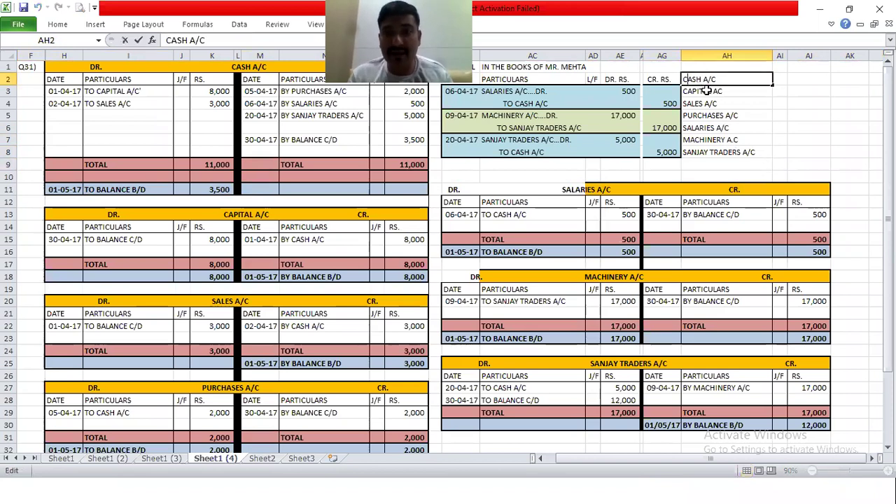
click(707, 91)
key(ctrl+c)
key(Up)
key(alt+e)
key(s)
key(Escape)
key(Escape)
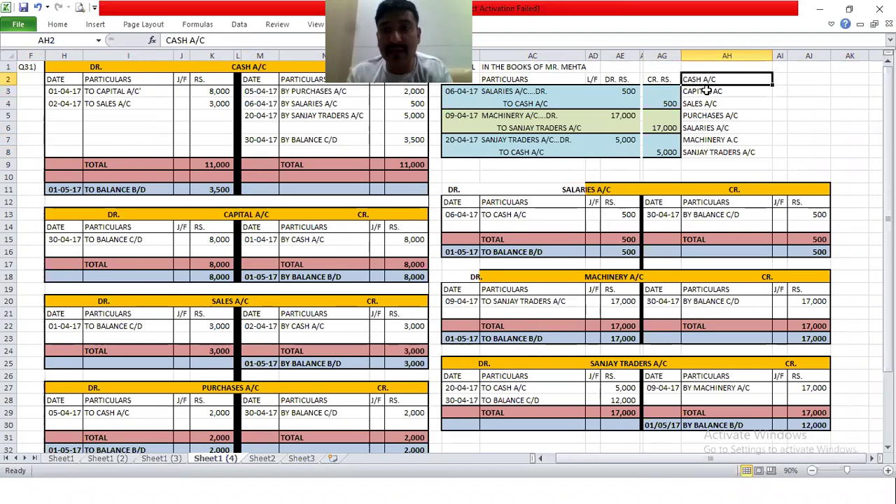
Enter the column headings DR. BAL in AJ1 and CR. BAL in AK1 for the account list
click(813, 67)
text(DR. B;)
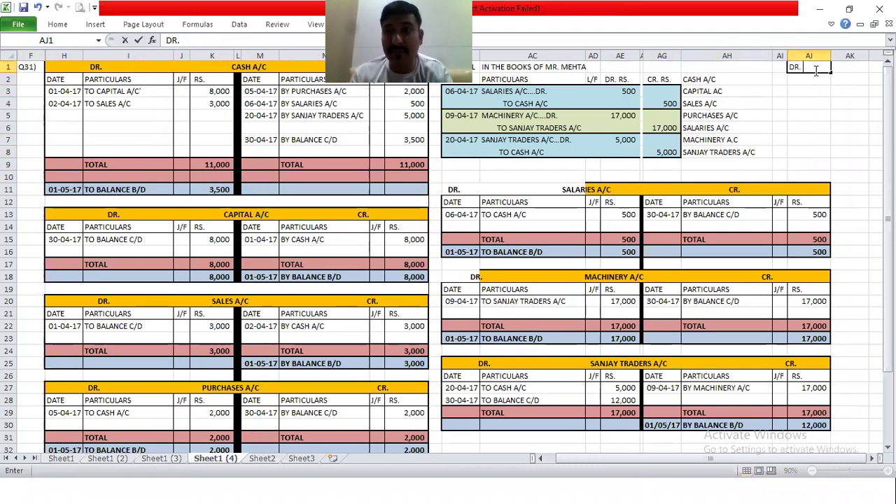
key(BackSpace)
text(AL)
key(Return)
key(Up)
key(Right)
text(CR. BAL)
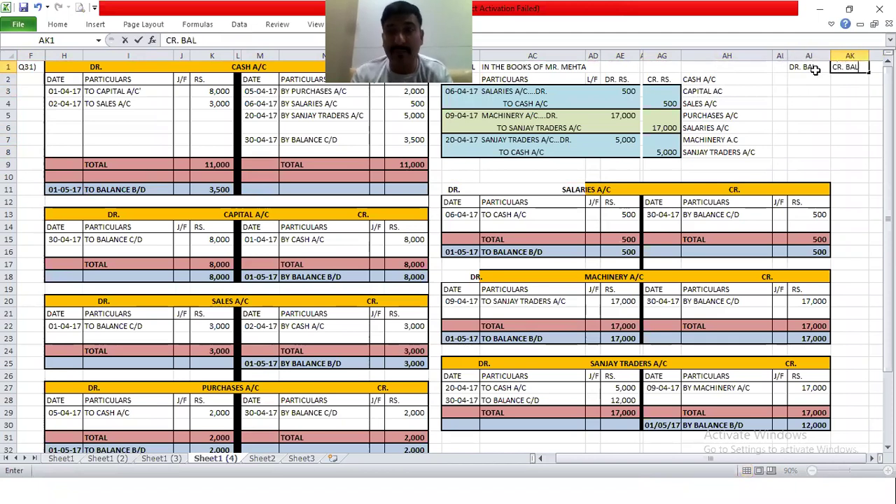
key(Return)
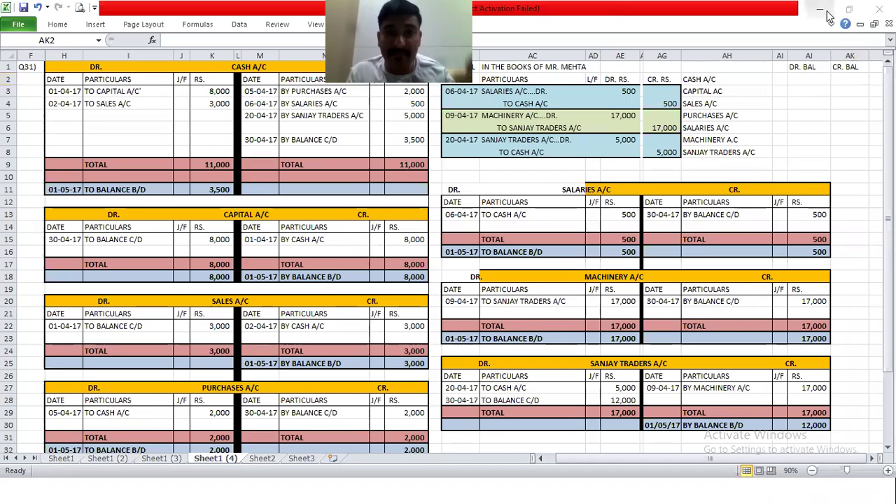
Enter 3500 as the debit balance of Cash A/C in AJ2 and 8000 as the credit balance of Capital in AK3
click(813, 78)
text(3500)
key(Return)
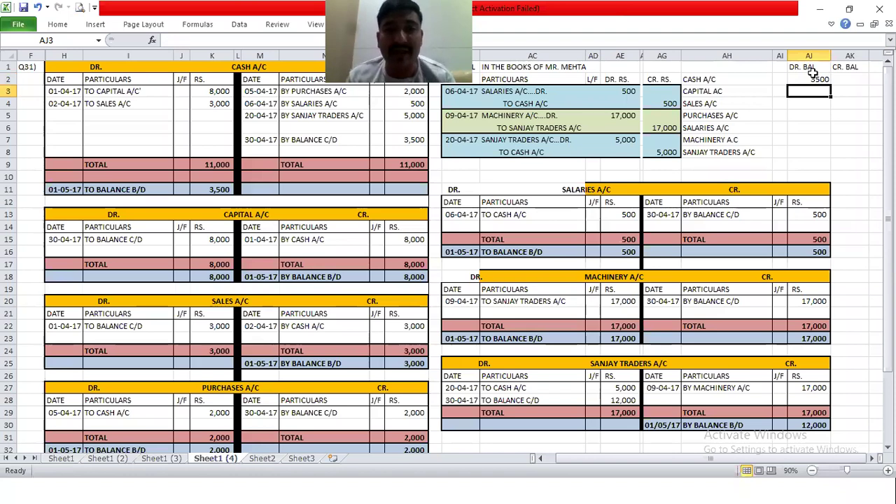
click(846, 86)
text(80)
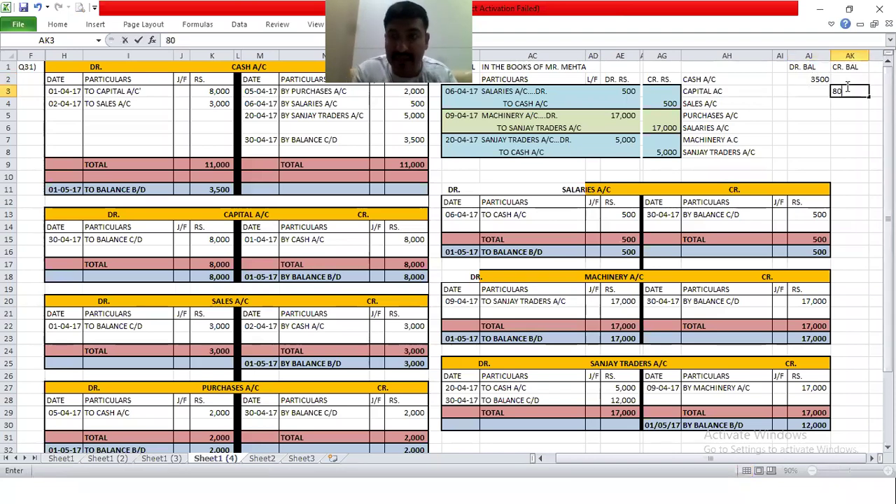
text(00)
key(Return)
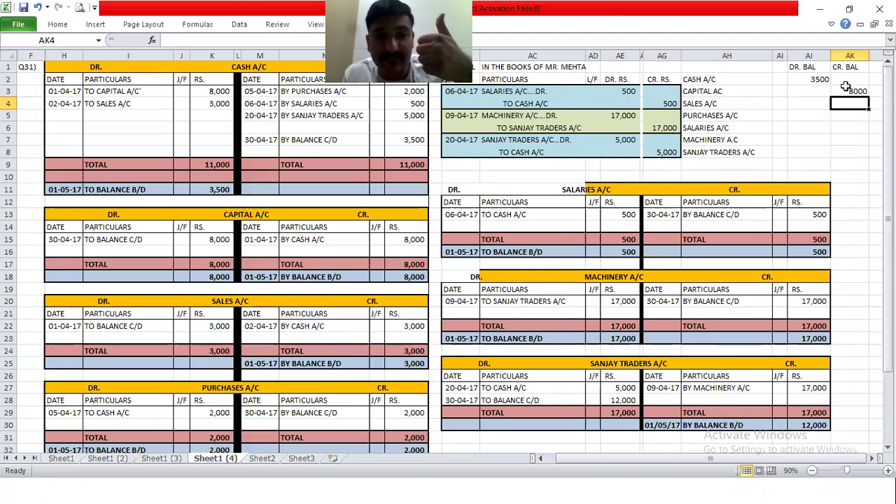
Enter 3000 as the credit balance of Sales A/C in AK4
click(807, 101)
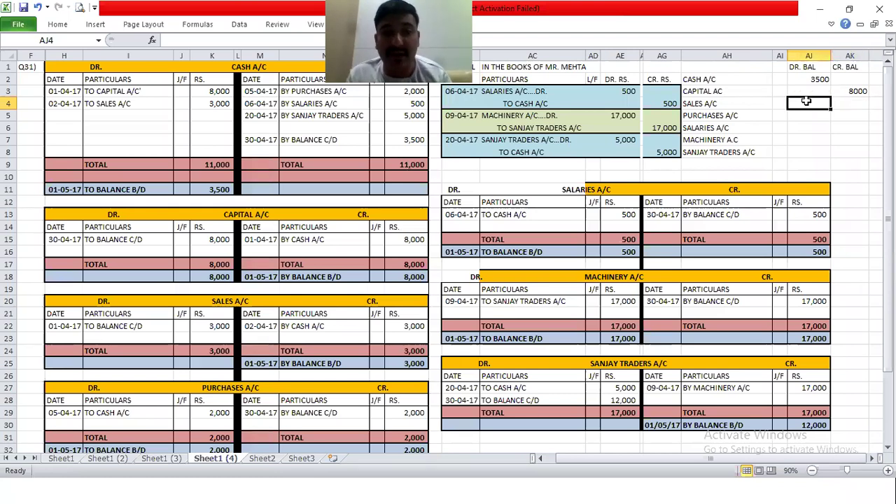
key(Right)
text(300)
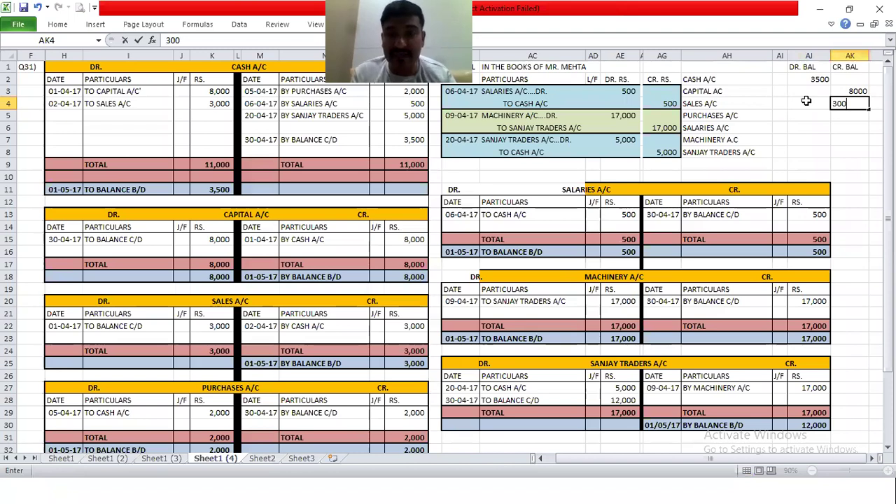
text(0)
key(Return)
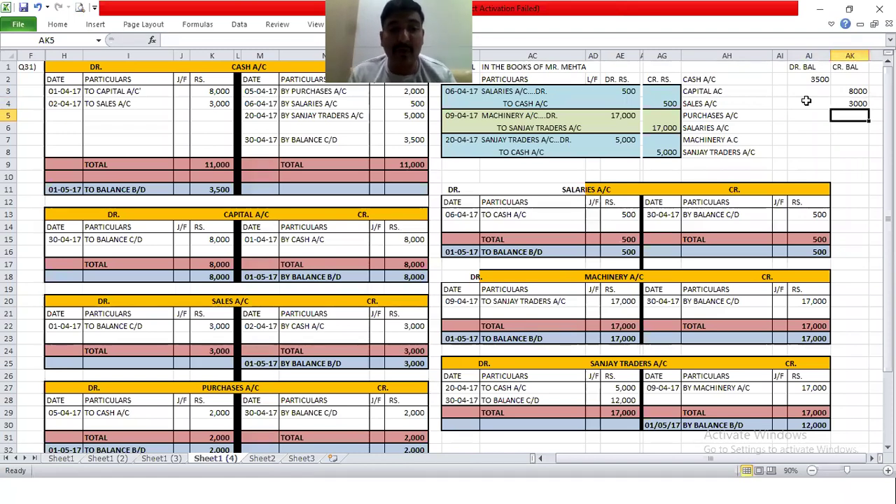
Enter the debit balances 2000 for Purchases, 500 for Salaries and 17000 for Machinery in AJ5 to AJ7
click(806, 119)
text(2000)
key(Return)
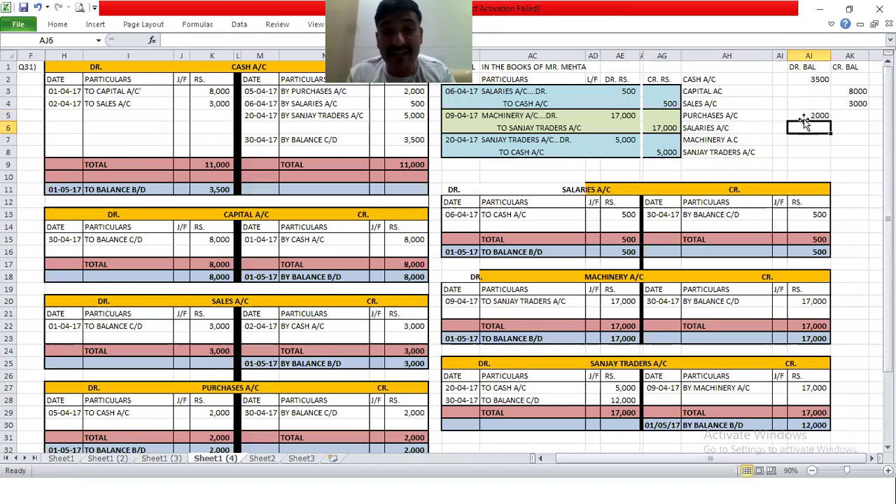
text(500)
key(Return)
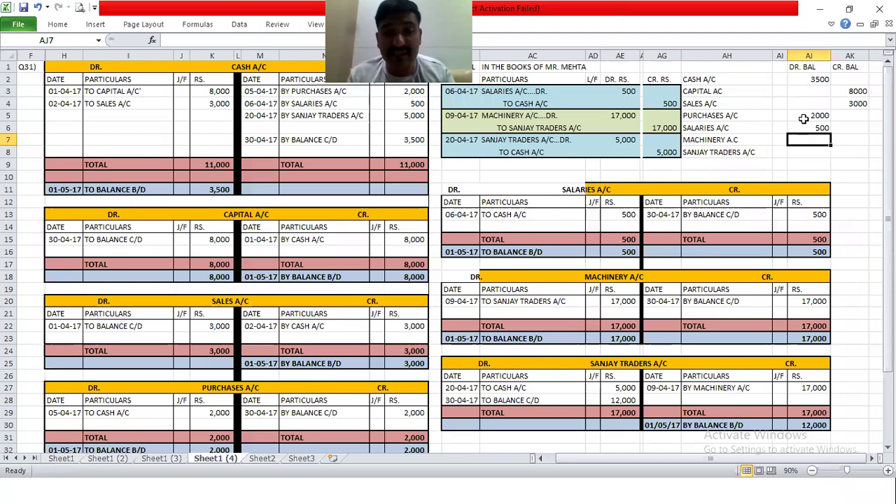
text(17000)
key(Return)
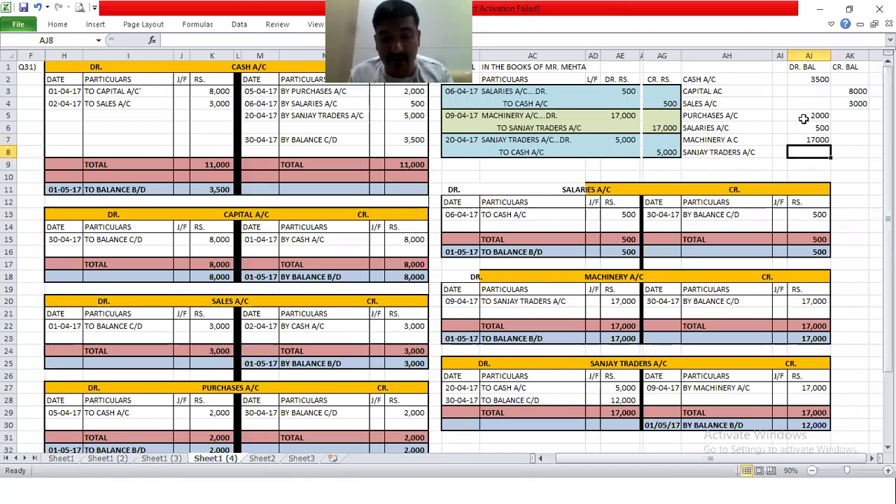
Enter 12000 as the credit balance of Sanjay Traders A/C in AK8
key(Right)
text(12000)
key(Return)
Total the debit balances AJ2:AJ8 with a SUM formula in AJ9 and copy the formula to AK9 for the credit balances
key(Left)
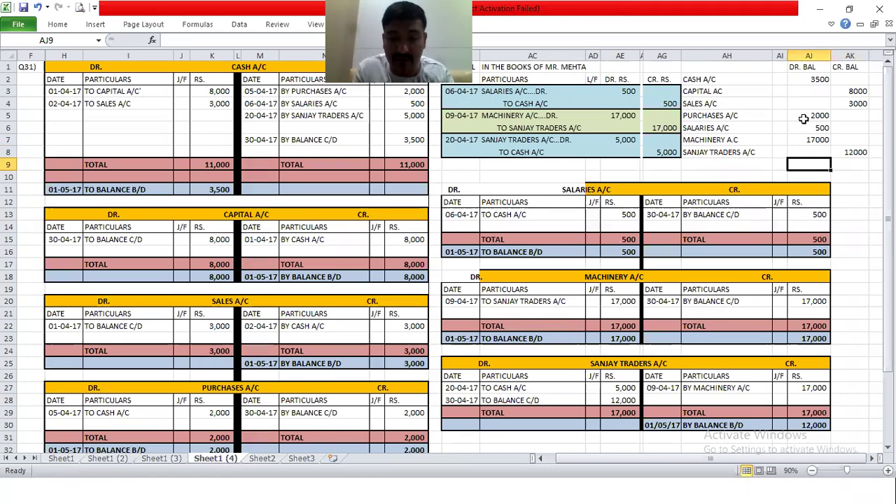
text(=SUM()
drag(808, 152, 809, 79)
key(Return)
key(Up)
key(ctrl+c)
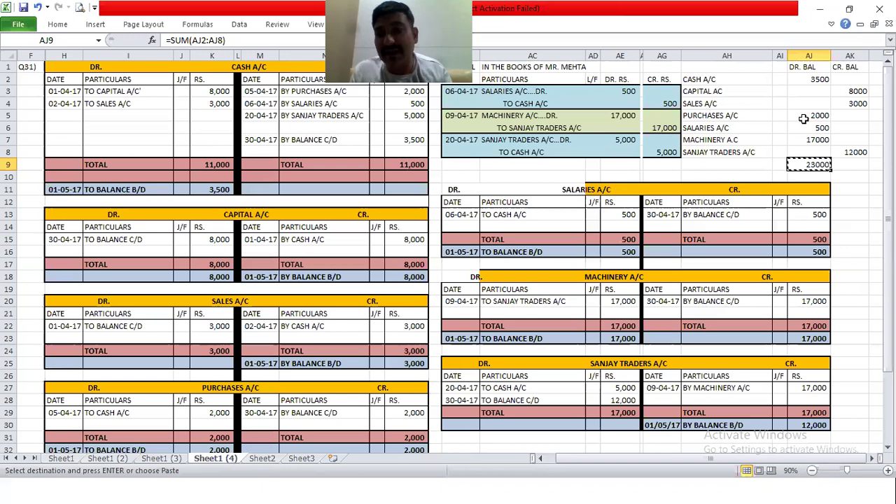
key(Right)
key(Return)
Label the totals row GRAND TOTAL in AH9
key(Left)
key(Left)
key(Left)
key(Left)
key(Right)
text(GRAND TOTAL)
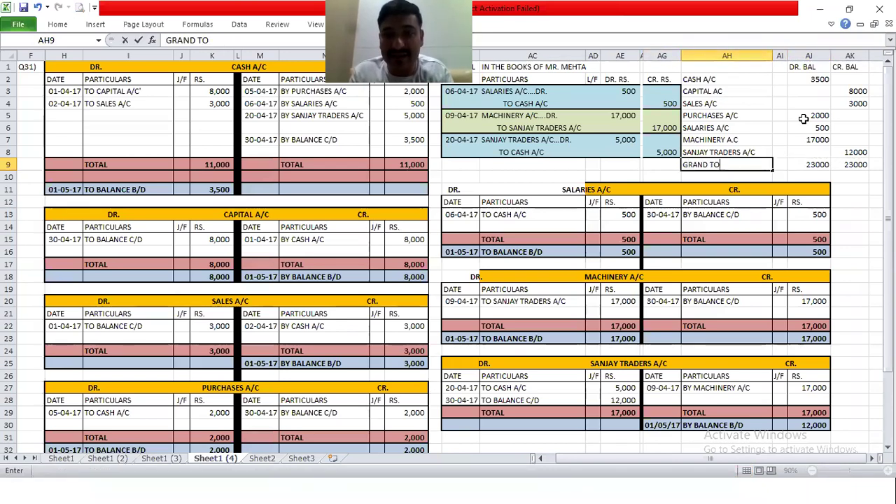
Make the grand total row AH9:AK9 bold and apply all borders to the trial balance range AH1:AK9
key(ctrl+Return)
key(shift+Right)
key(shift+Right)
key(shift+Right)
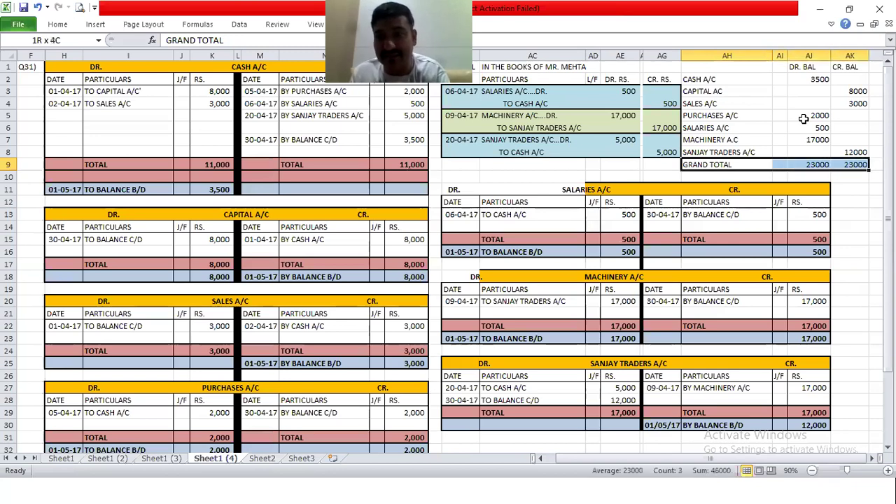
key(ctrl+b)
drag(732, 68, 856, 161)
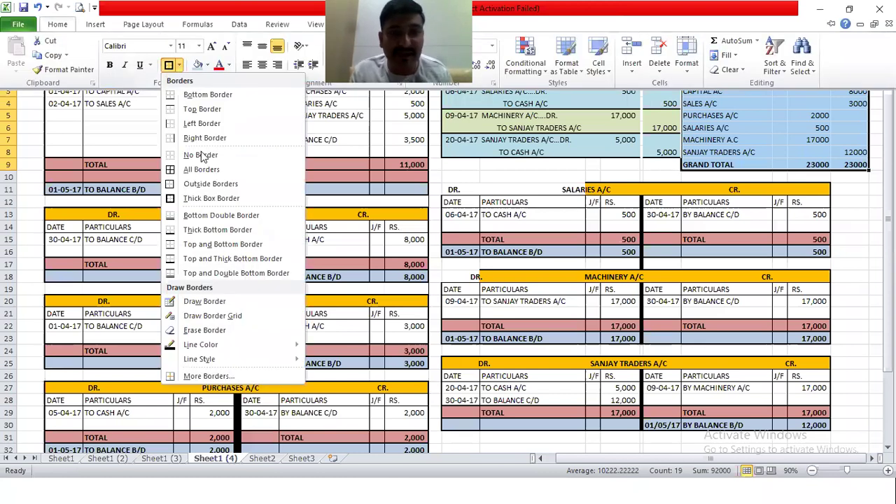
Enter the heading PARTICULARS in AH1 and make the heading row AH1:AK1 bold
click(725, 67)
click(726, 67)
text(PARTICULARS)
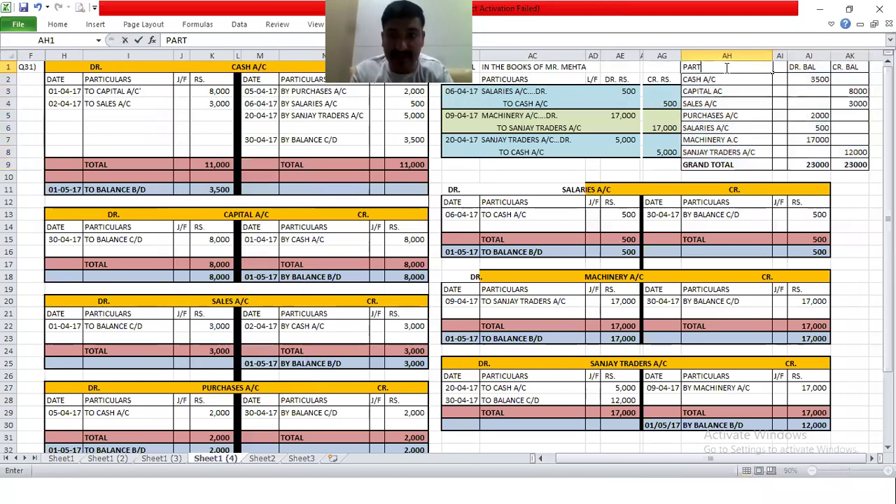
key(shift+Right)
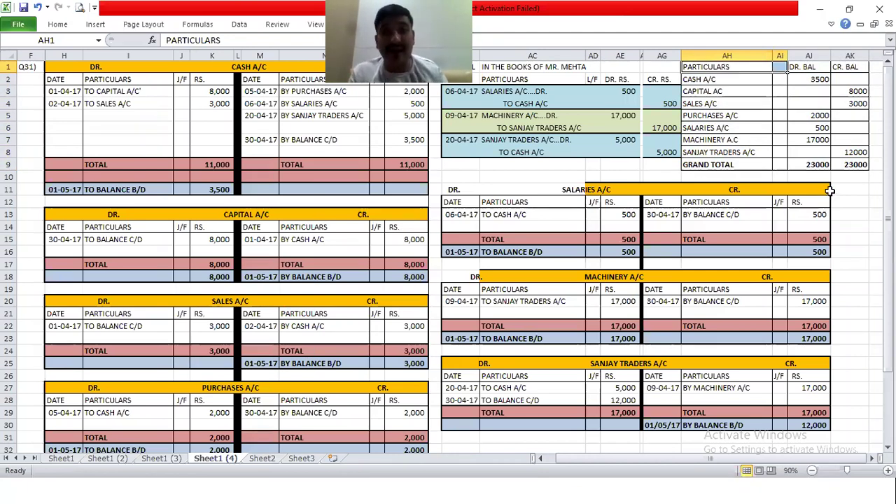
key(shift+Right)
key(shift+Right)
key(ctrl+b)
click(741, 114)
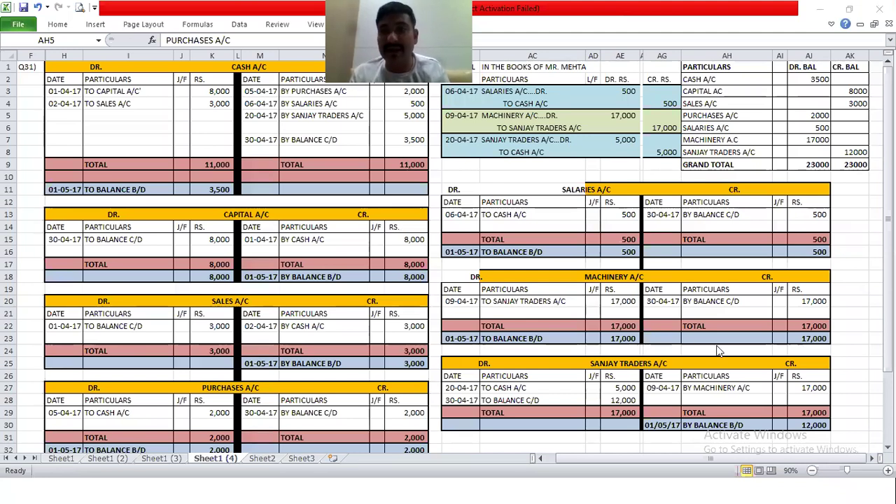
Fill the trial balance heading row AH1:AK1 and the grand total row AH9:AK9 with light blue
click(691, 115)
click(721, 94)
drag(713, 66, 835, 63)
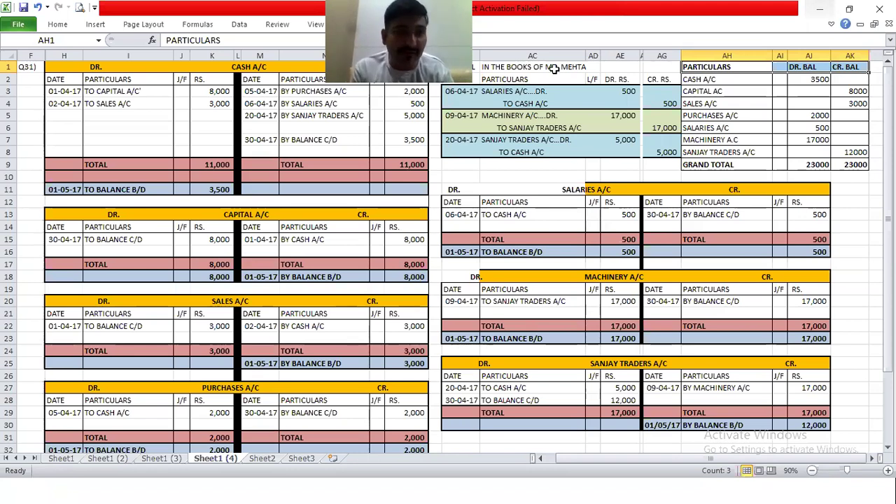
drag(750, 162, 840, 164)
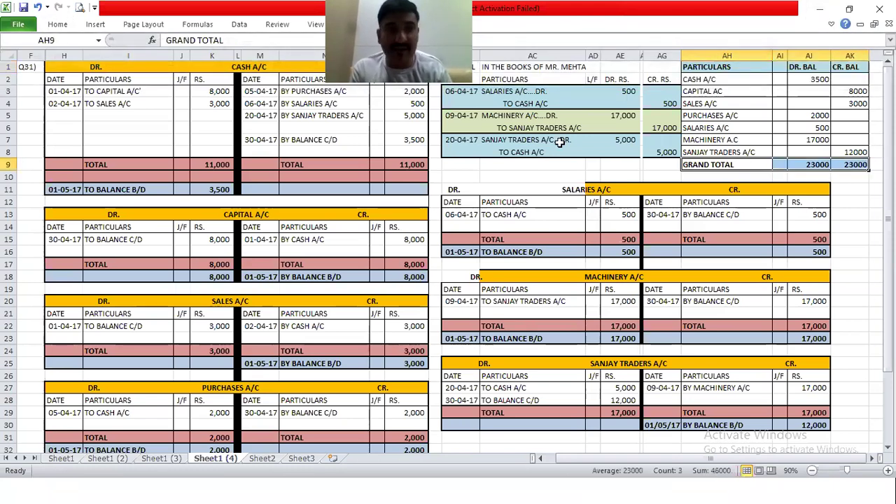
click(58, 25)
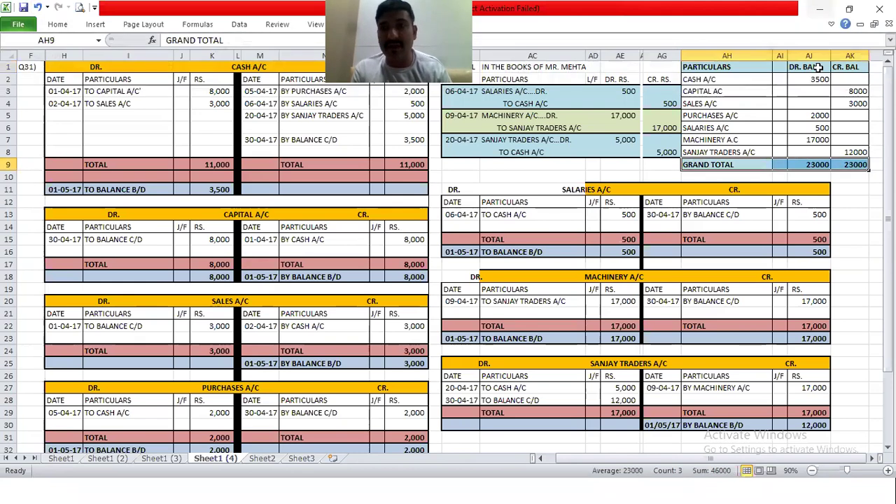
click(818, 67)
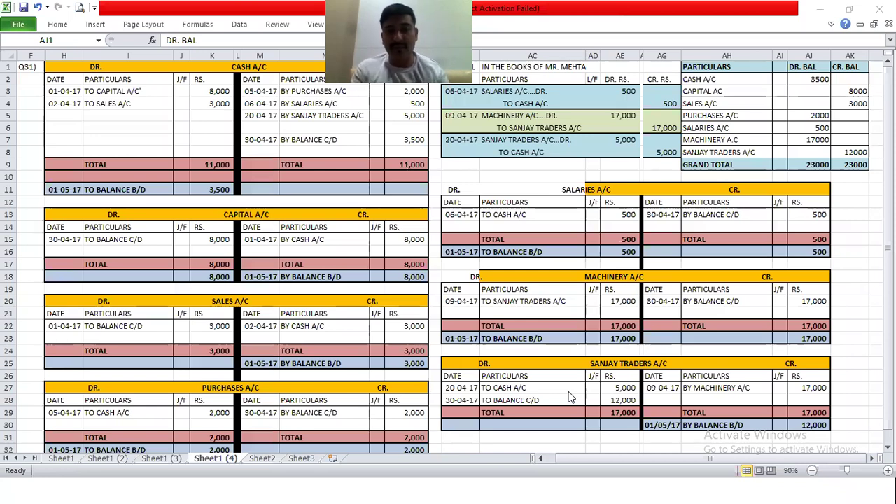
click(809, 67)
drag(813, 80, 837, 164)
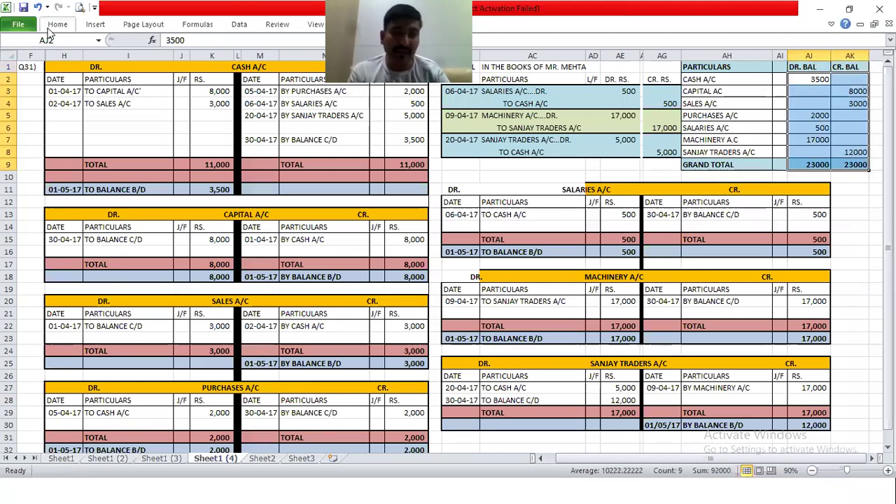
click(726, 289)
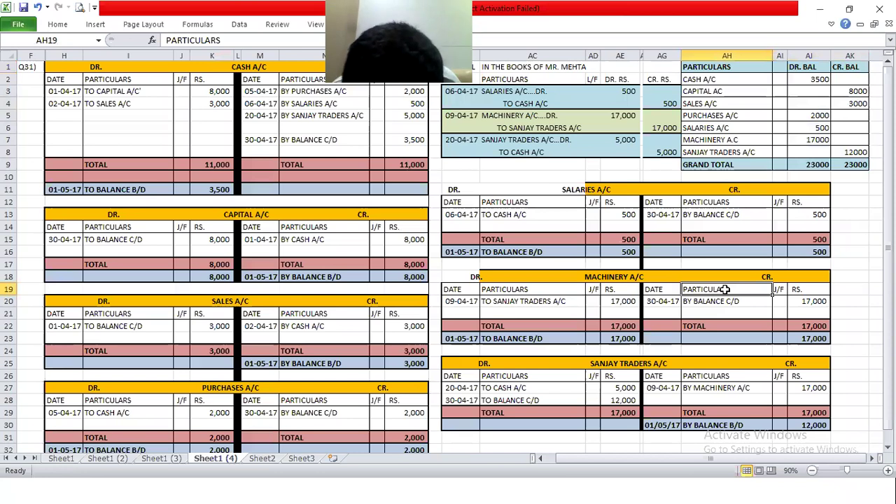